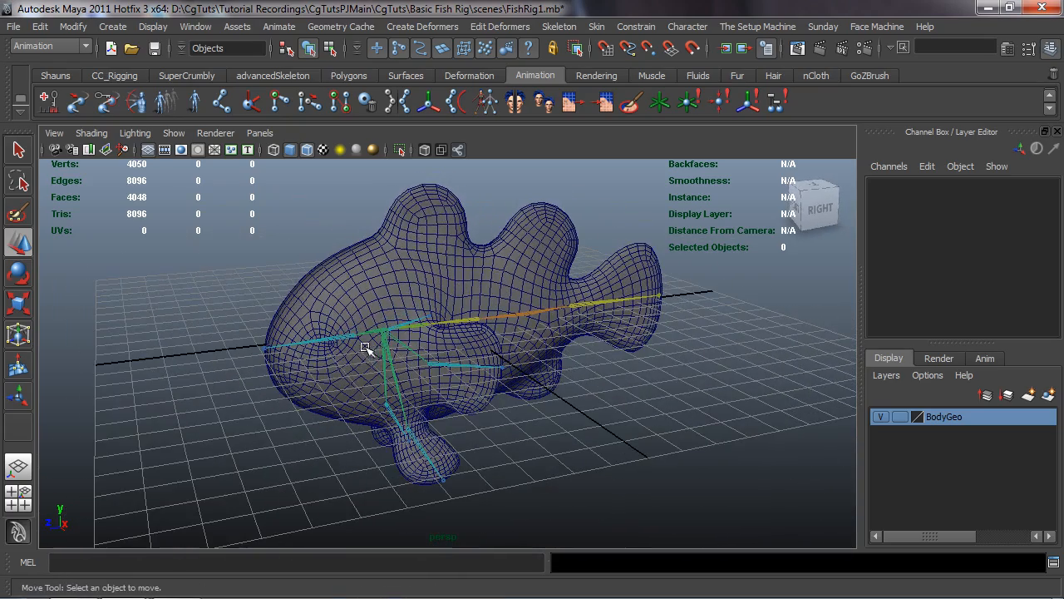
Rotate the tail base joint about 39.7° around Y to bend the tail fin as a test pose.
left_click_drag(456, 314, 414, 335, "alt")
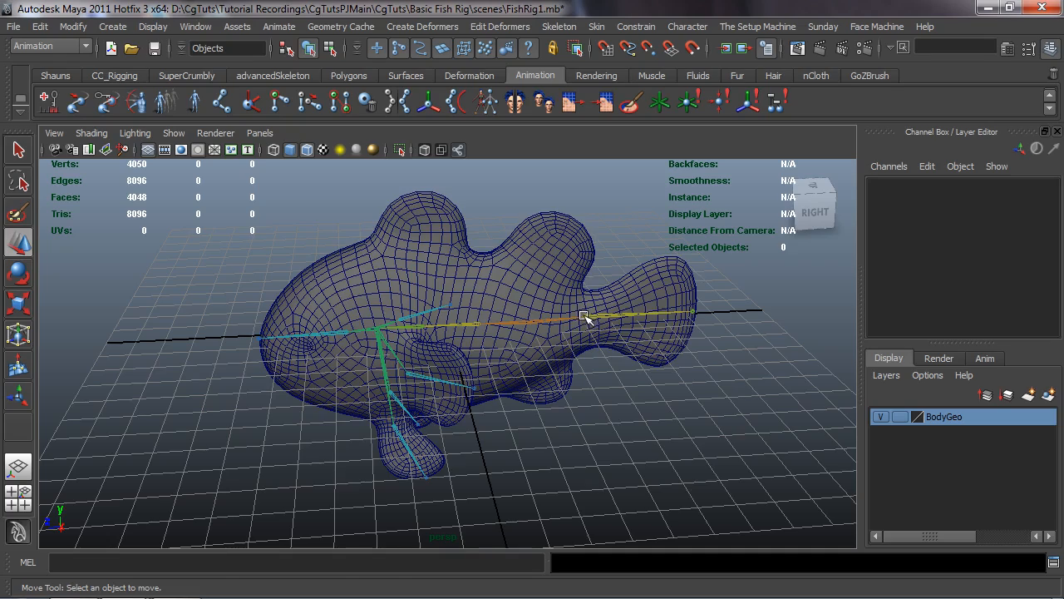
left_click(585, 317)
key("e")
left_click_drag(491, 361, 585, 371)
left_click(729, 476)
left_click_drag(683, 461, 664, 433, "alt")
key("ctrl+z")
left_click_drag(715, 382, 689, 408, "alt")
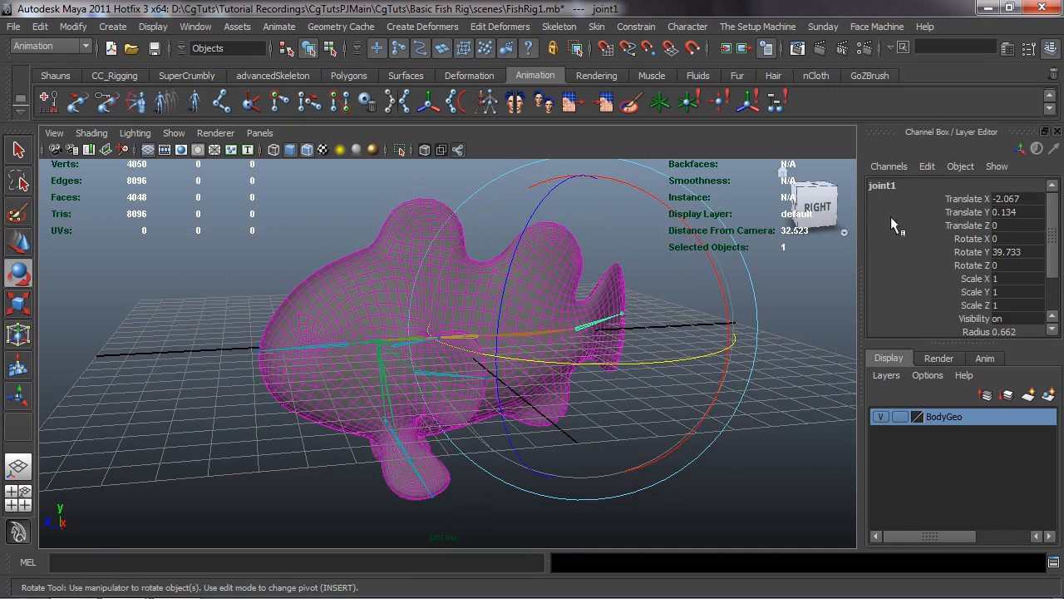
Start the Paint Skin Weights tool on the fish mesh and display the tail weights of the joint1 influence.
left_click(776, 499)
left_click(549, 292)
left_click(625, 106)
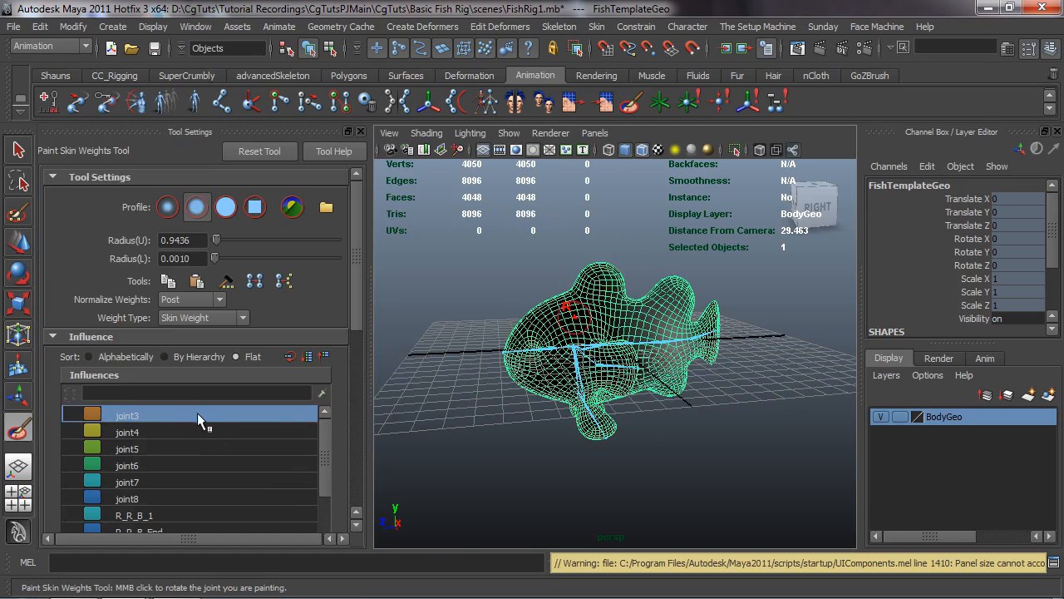
scroll(313, 434, "down", 3)
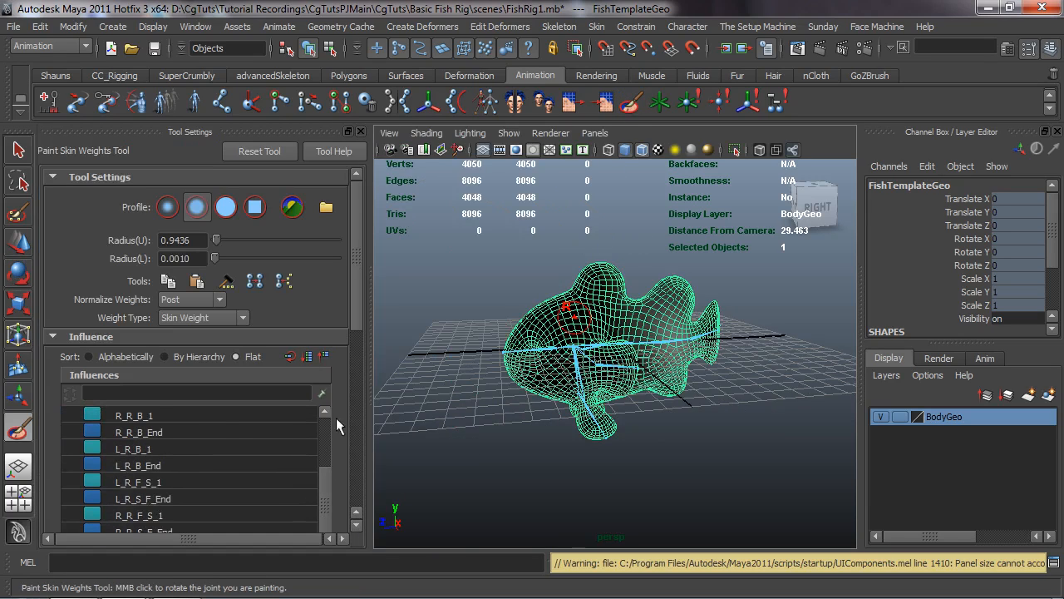
left_click_drag(355, 303, 354, 361)
left_click(132, 404)
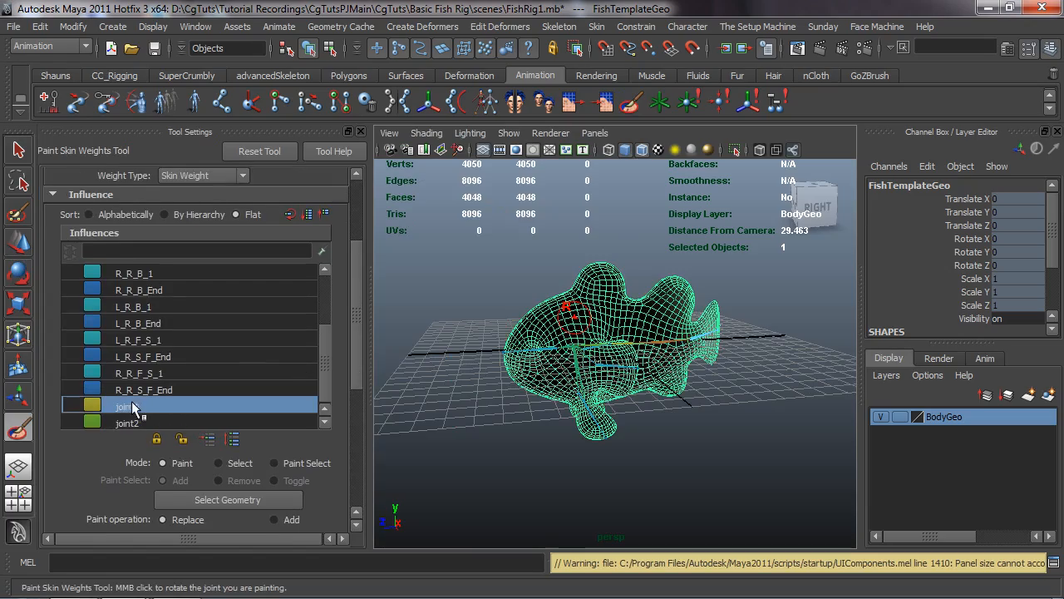
scroll(667, 358, "up", 10)
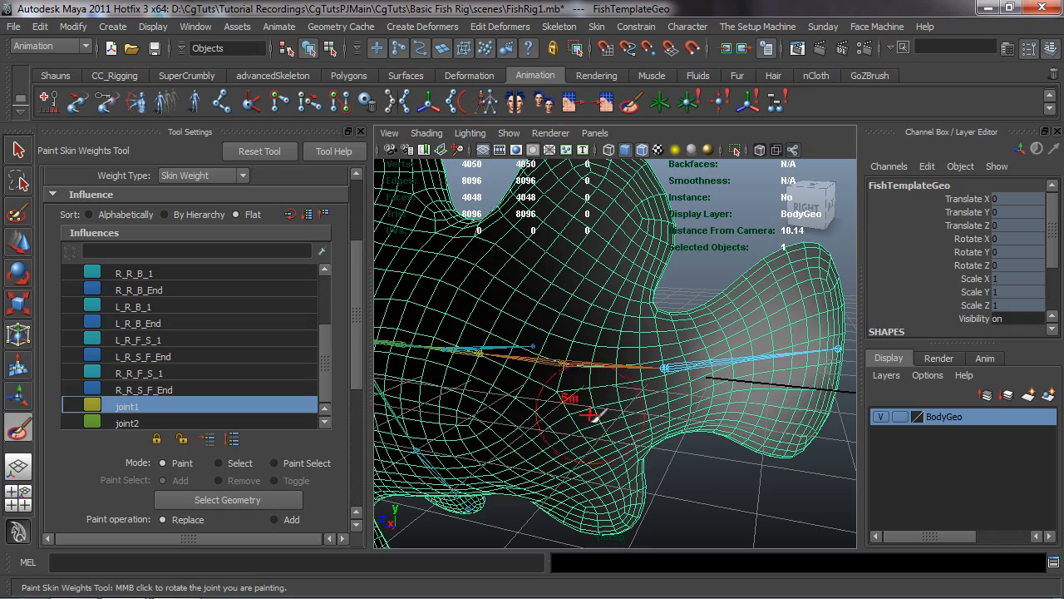
left_click_drag(674, 422, 344, 435, "alt")
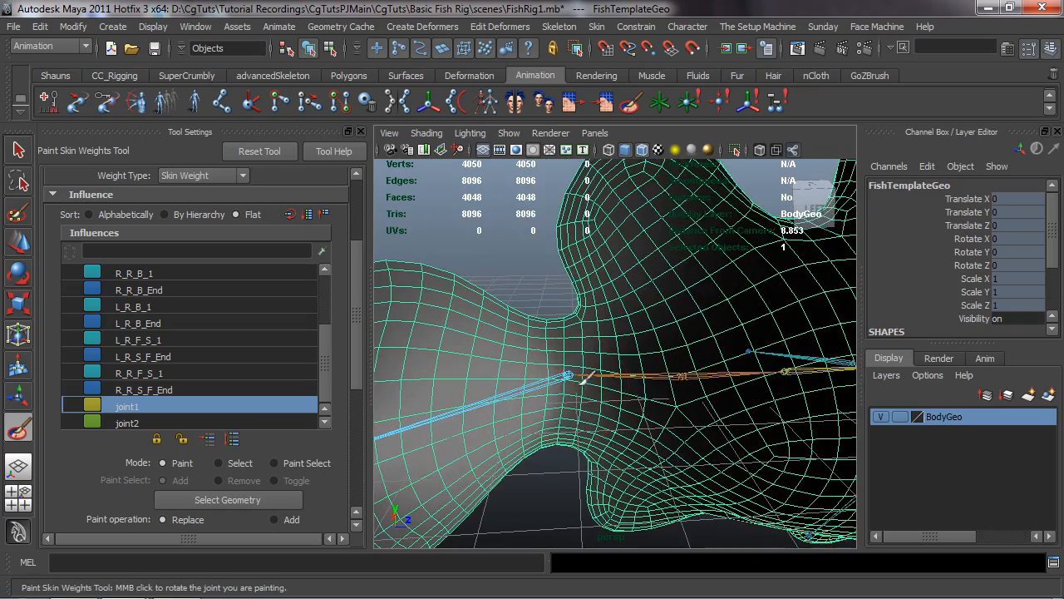
left_click_drag(712, 230, 627, 335, "alt")
left_click_drag(623, 378, 570, 316, "alt")
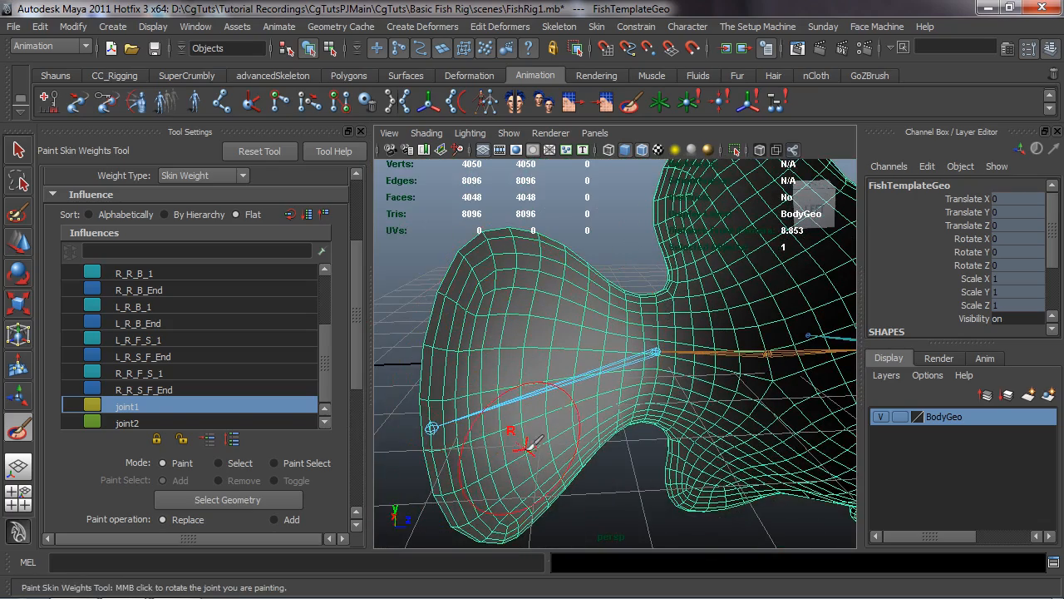
left_click_drag(529, 453, 482, 436, "alt")
Choose the joint2 influence and configure the weight brush to the Add operation with a value of 0.1.
left_click(133, 423)
left_click_drag(485, 384, 475, 375, "alt")
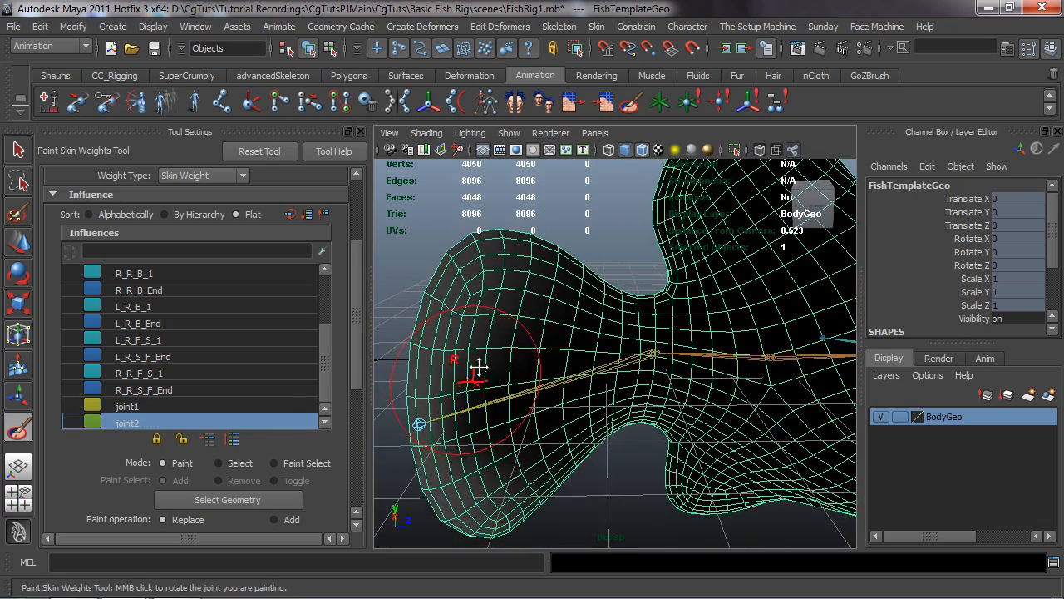
middle_click_drag(475, 375, 495, 336, "alt")
scroll(358, 383, "down", 3)
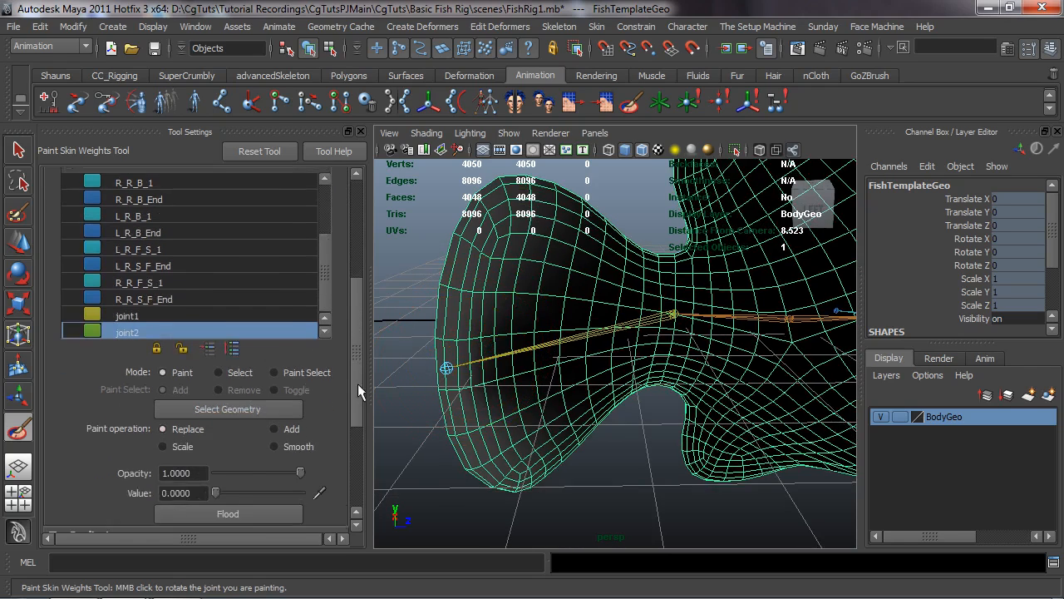
left_click(274, 381)
type(".1")
key("Return")
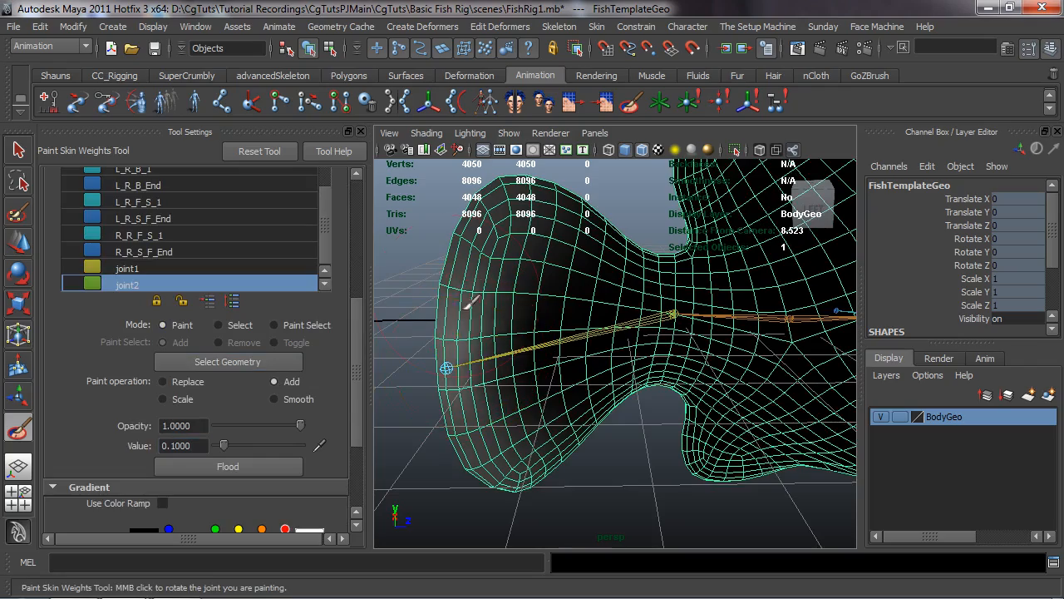
Paint additional joint2 weight along the outer edge of the tail fin on both sides of the fish.
mouse_move(518, 468)
left_mouse_down("alt")
mouse_move(693, 470)
mouse_move(749, 314)
left_mouse_up("alt")
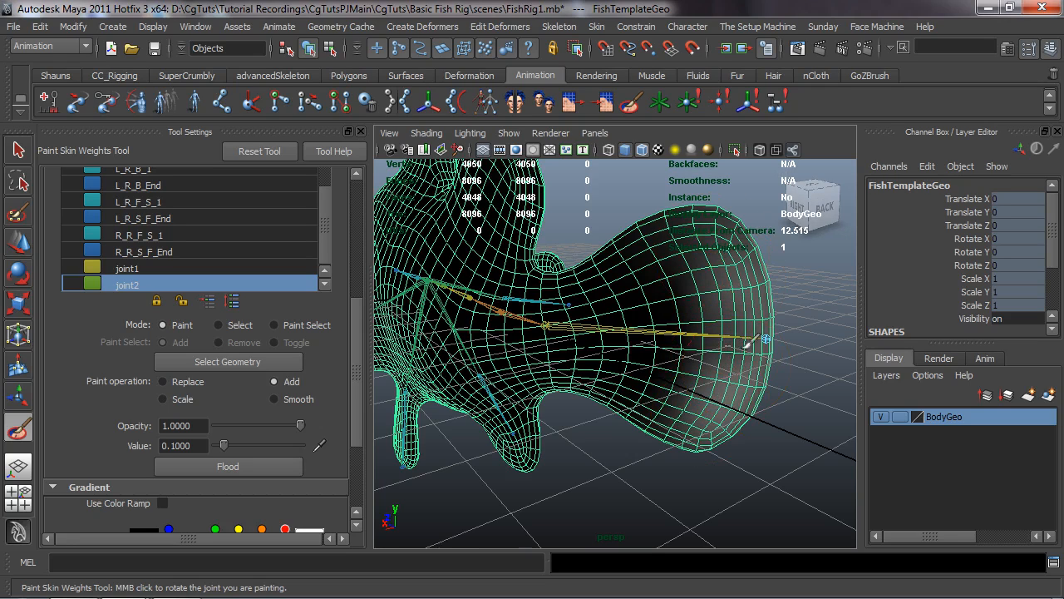
mouse_move(742, 374)
left_mouse_down()
mouse_move(700, 416)
mouse_move(736, 341)
mouse_move(726, 250)
mouse_move(760, 330)
mouse_move(742, 345)
left_mouse_up()
middle_click_drag(742, 345, 727, 385, "alt")
mouse_move(736, 327)
left_mouse_down()
mouse_move(678, 266)
mouse_move(697, 285)
mouse_move(698, 329)
mouse_move(678, 345)
mouse_move(665, 435)
left_mouse_up()
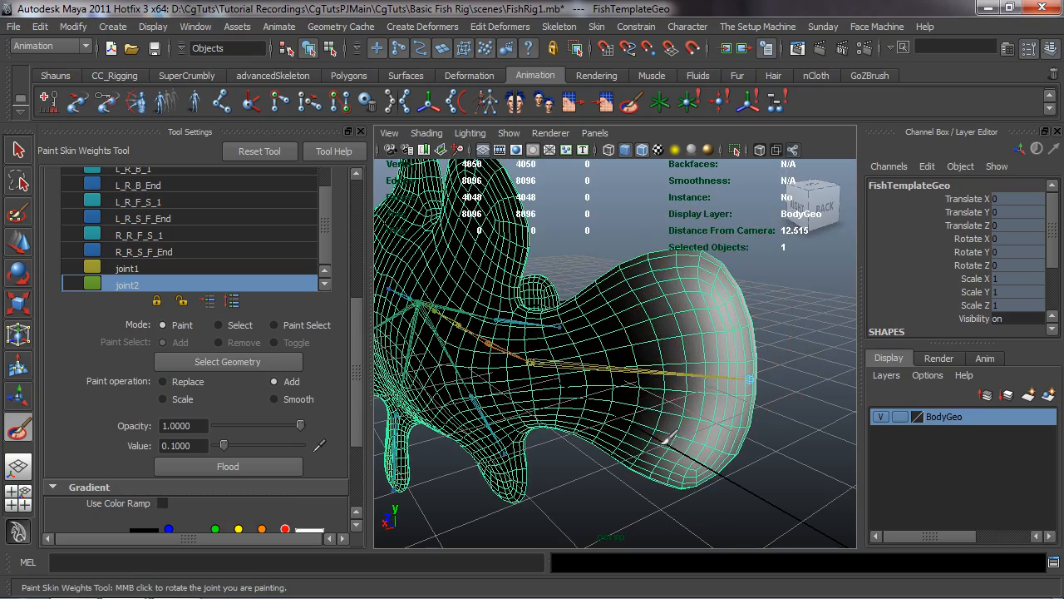
left_click_drag(663, 353, 379, 343, "alt")
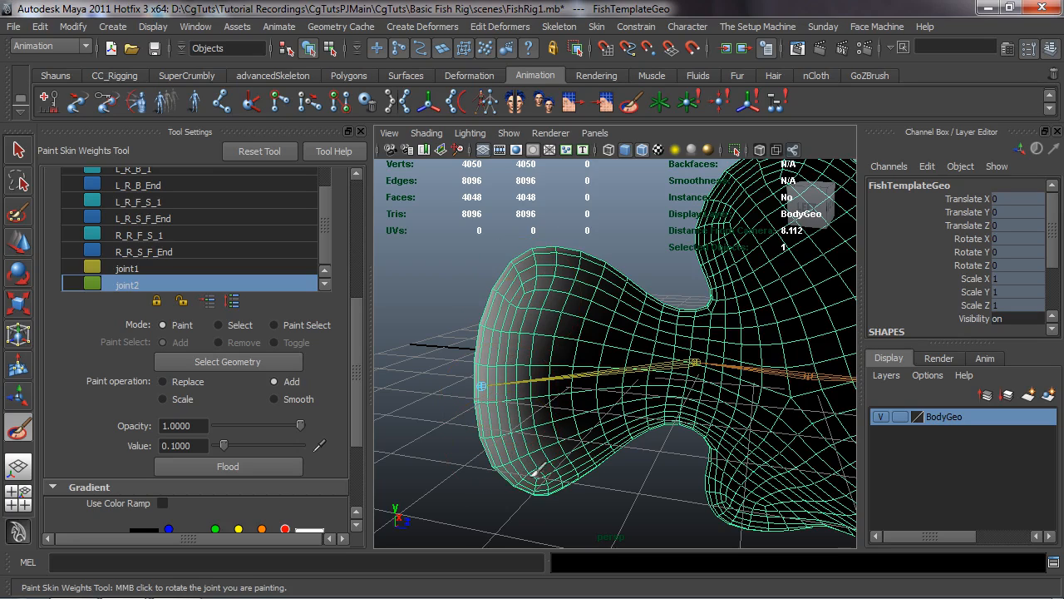
mouse_move(536, 472)
left_mouse_down()
mouse_move(499, 466)
mouse_move(532, 282)
mouse_move(546, 463)
left_mouse_up()
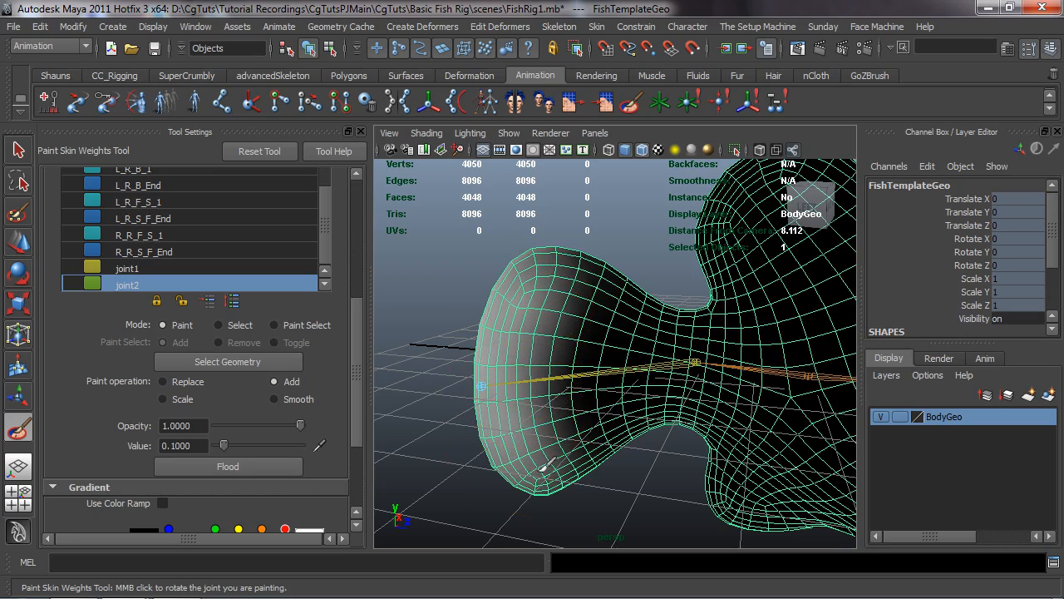
mouse_move(484, 424)
left_mouse_down("alt")
mouse_move(790, 421)
mouse_move(746, 385)
left_mouse_up("alt")
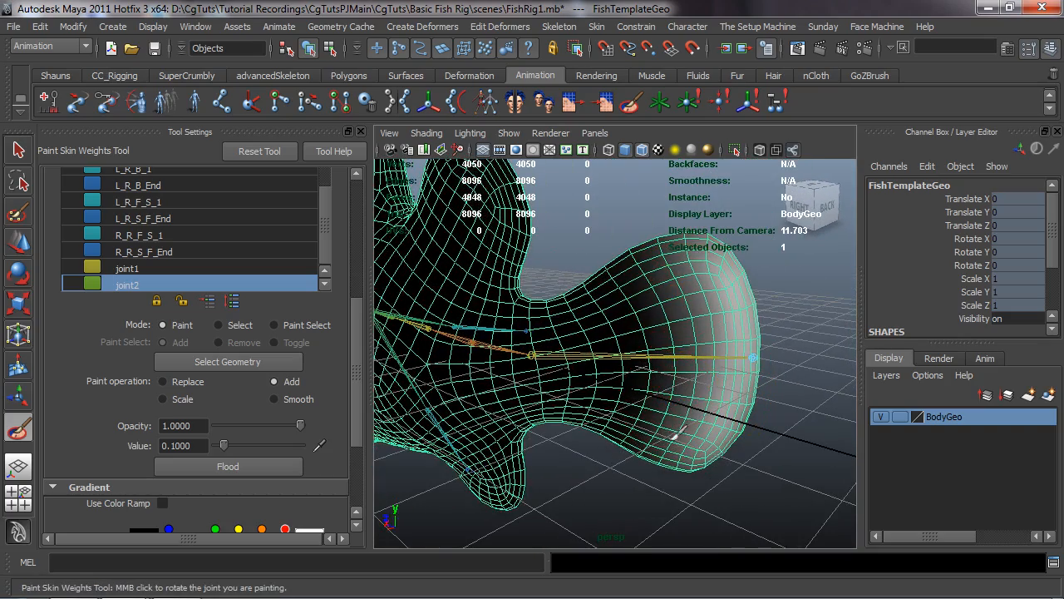
left_click_drag(694, 279, 632, 353, "alt")
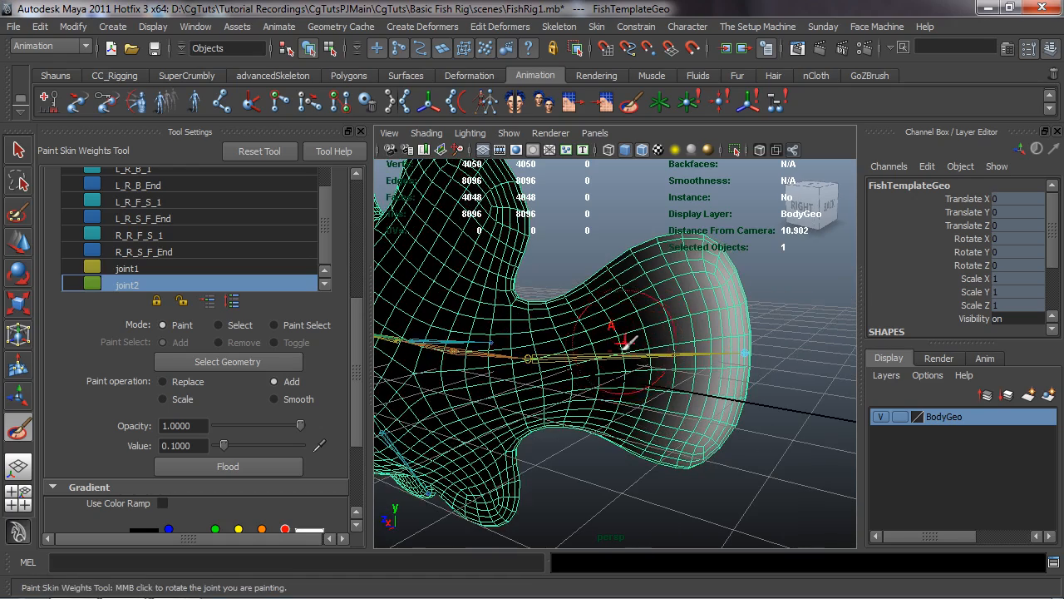
Paint additional joint1 weight around the tail base on both sides, using the Add value of 0.1.
left_click(133, 269)
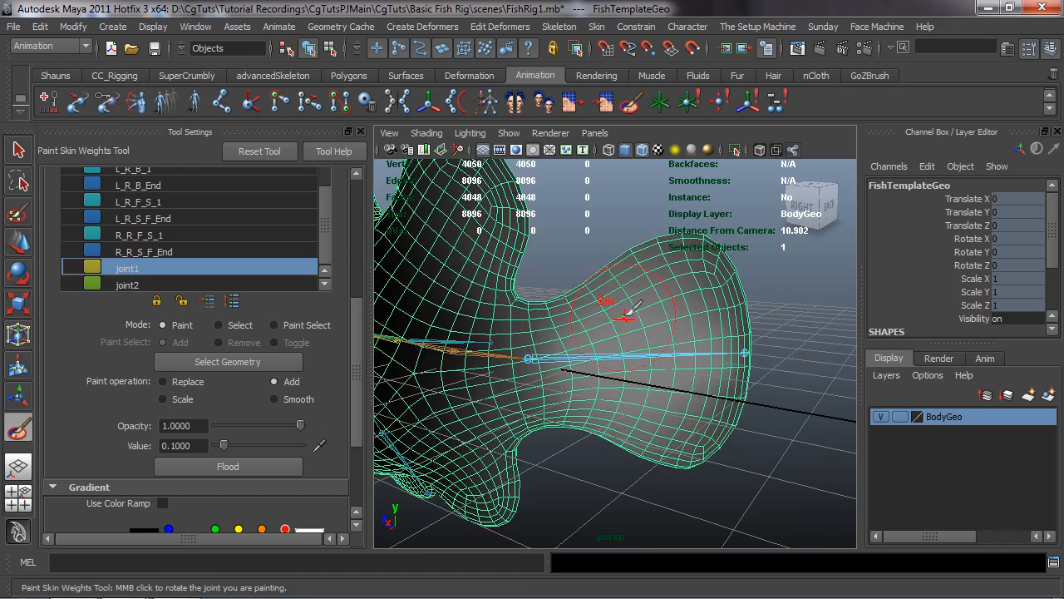
left_click_drag(669, 441, 559, 380, "alt")
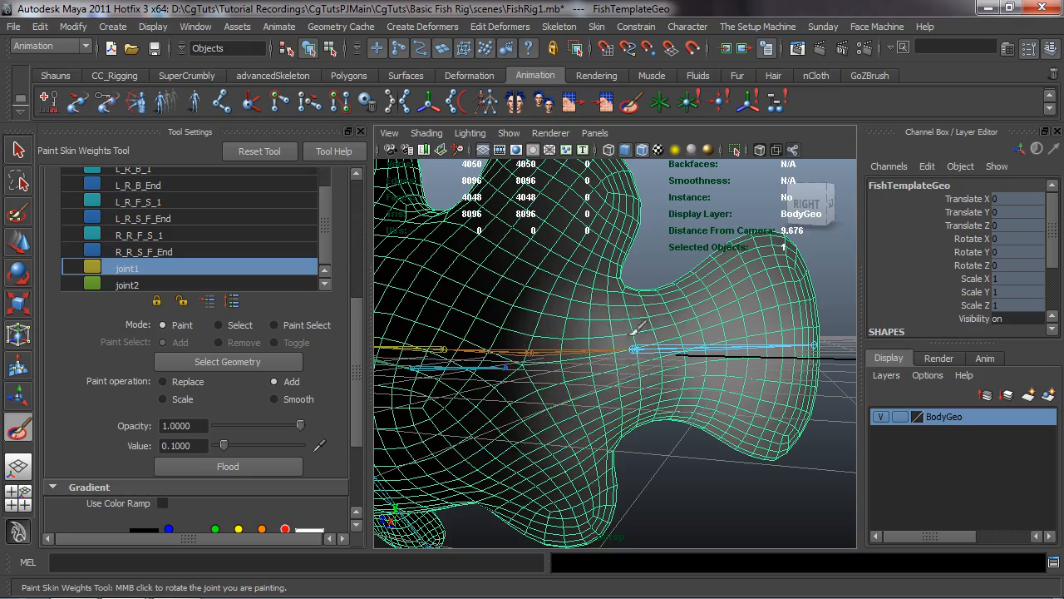
left_click_drag(677, 377, 443, 385, "alt")
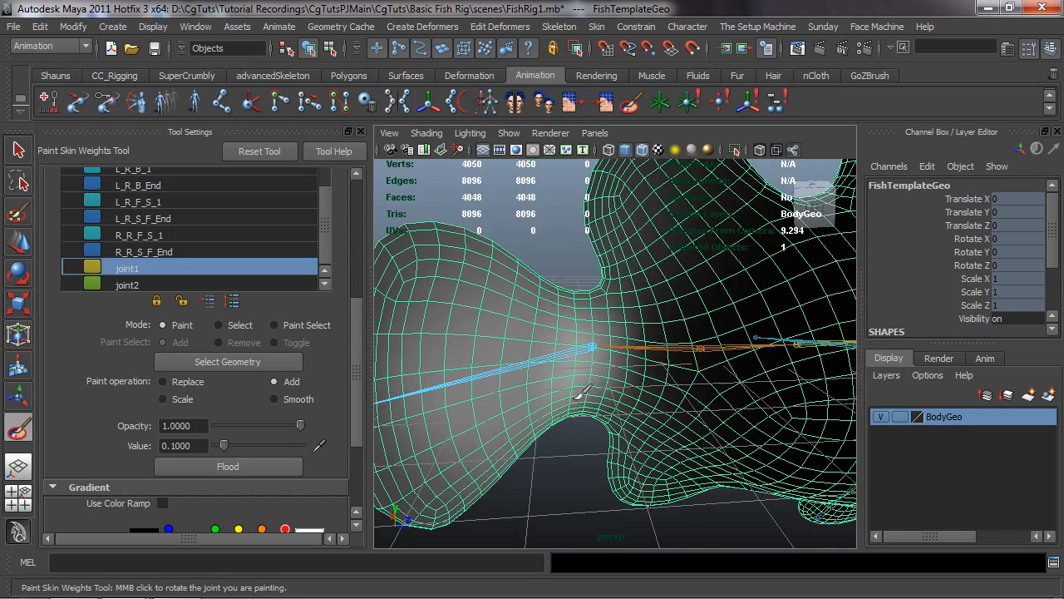
left_click_drag(598, 388, 617, 356, "alt")
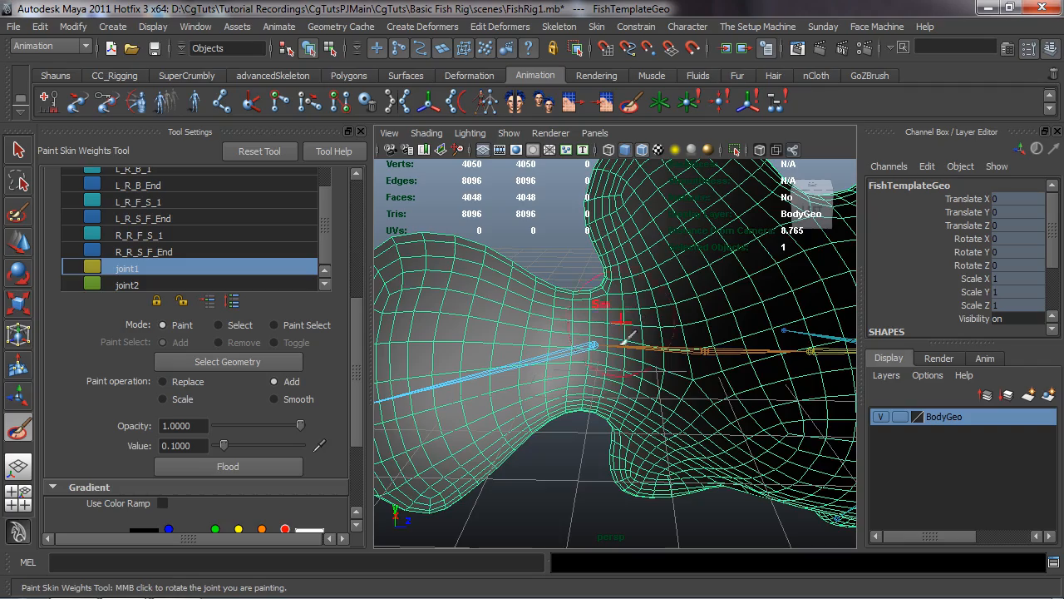
left_click_drag(620, 324, 603, 320, "alt")
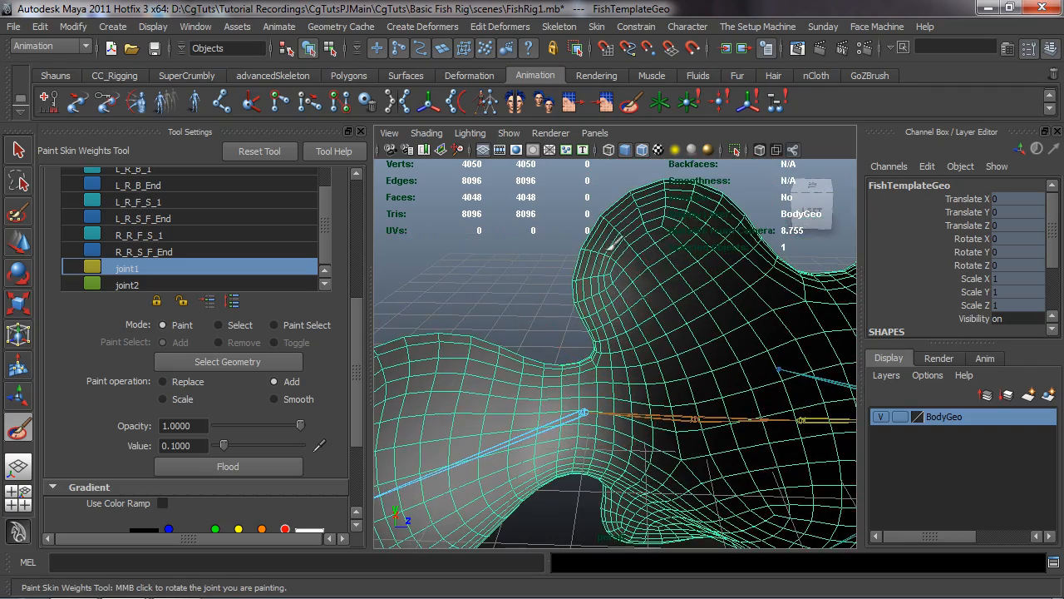
Add joint1 weight to the rear edge of the back dorsal fin on both sides of the body.
left_click_drag(665, 217, 835, 291, "alt")
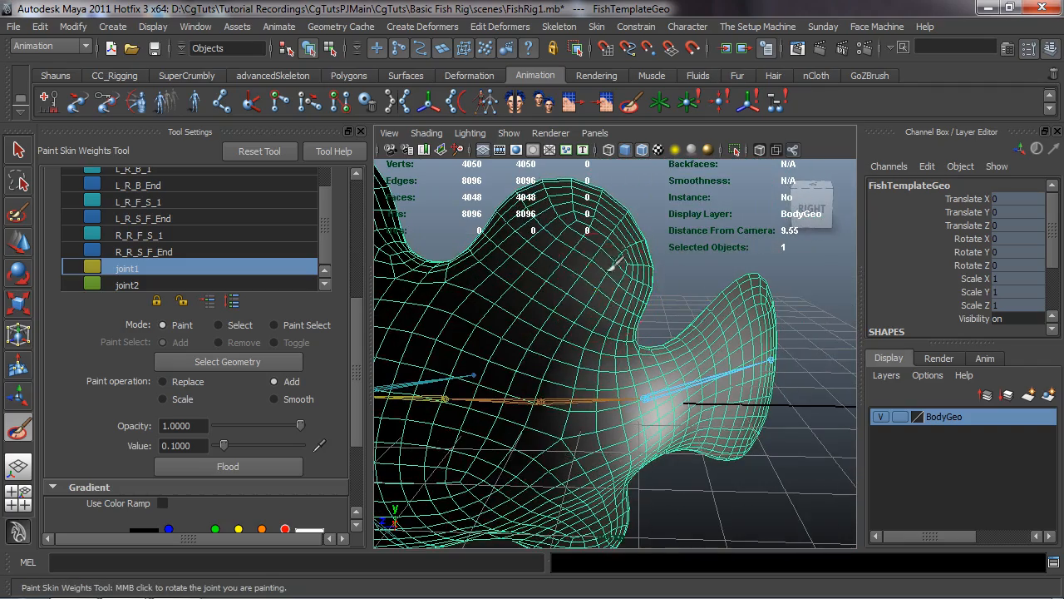
left_click_drag(584, 217, 640, 249)
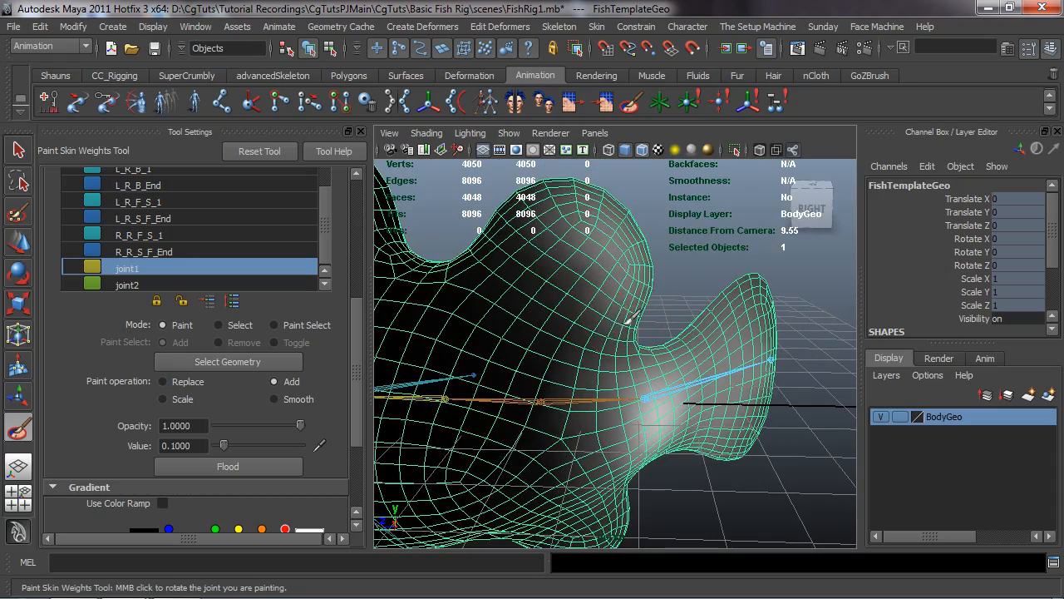
left_click_drag(599, 212, 637, 271, "alt")
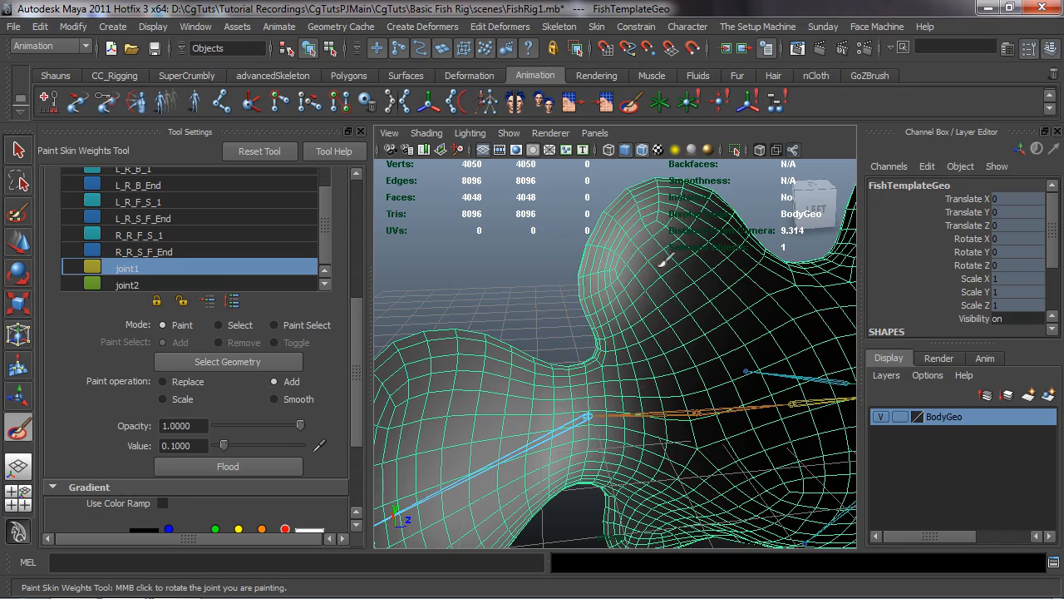
left_click_drag(602, 290, 632, 293, "alt")
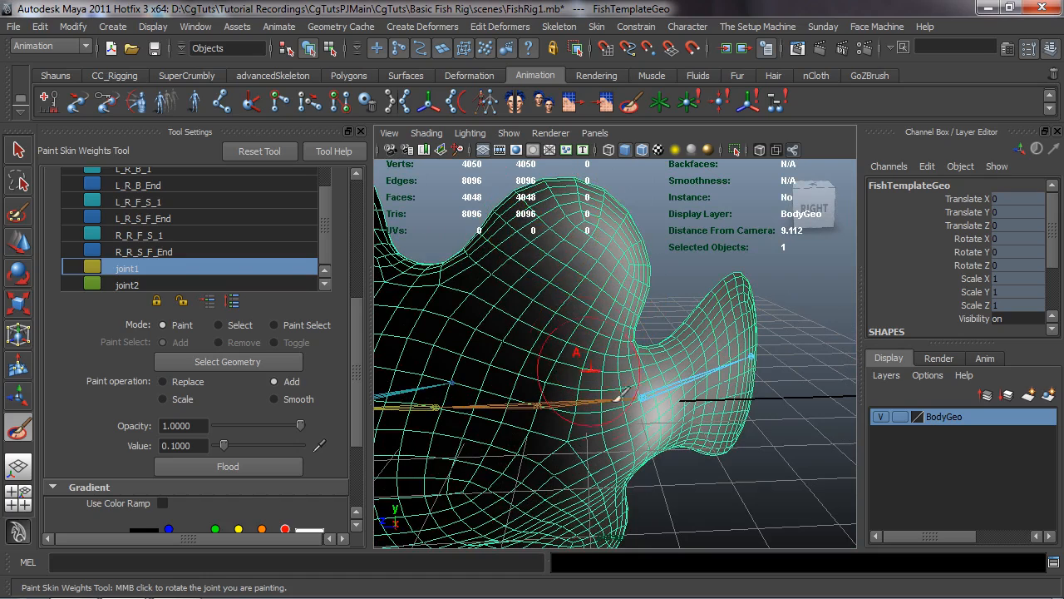
Select the tail joint joint1 and reset its Rotate Y to 0.
key("w")
left_click(642, 397)
double_click(1018, 251)
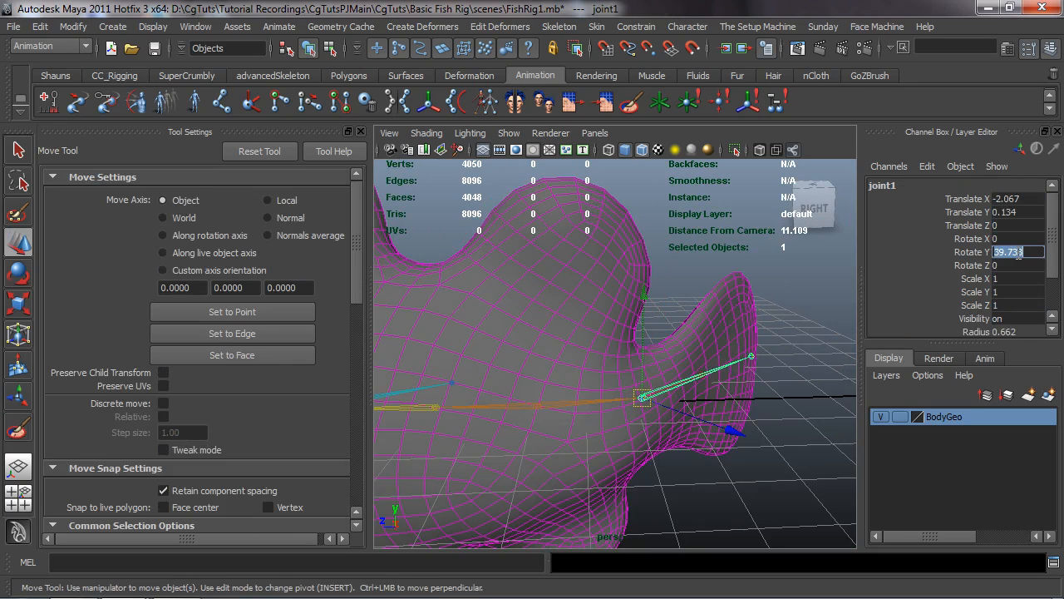
type("0")
key("Return")
Test the tail deformation by rotating joint1 around Y, and undo the test rotation.
left_click_drag(848, 311, 774, 347, "alt")
left_click(978, 253)
middle_click_drag(710, 269, 763, 339)
key("ctrl+z")
key("ctrl+z")
key("ctrl+z")
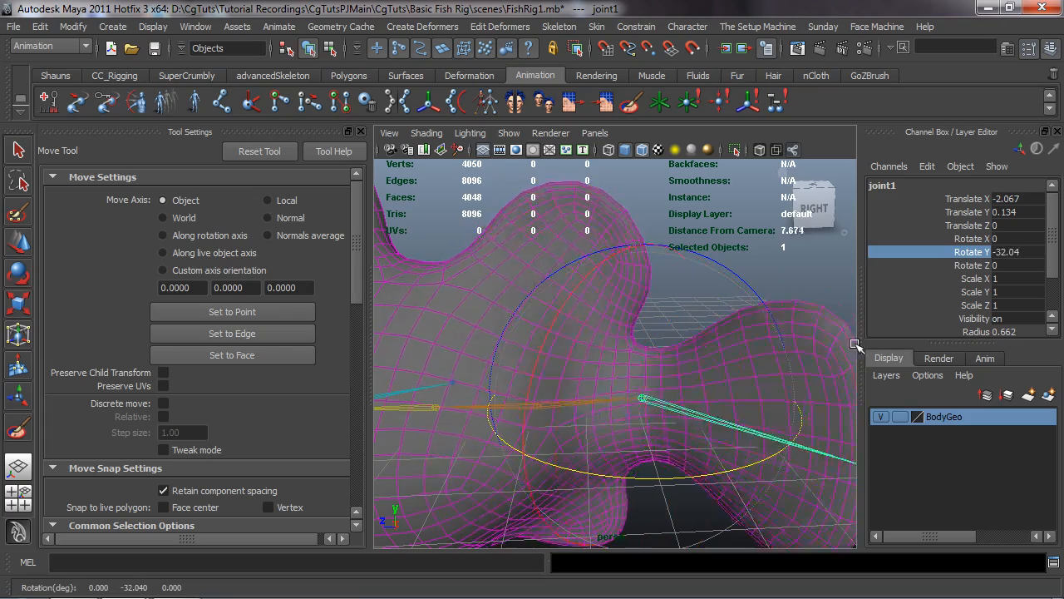
left_click_drag(475, 260, 578, 198, "alt")
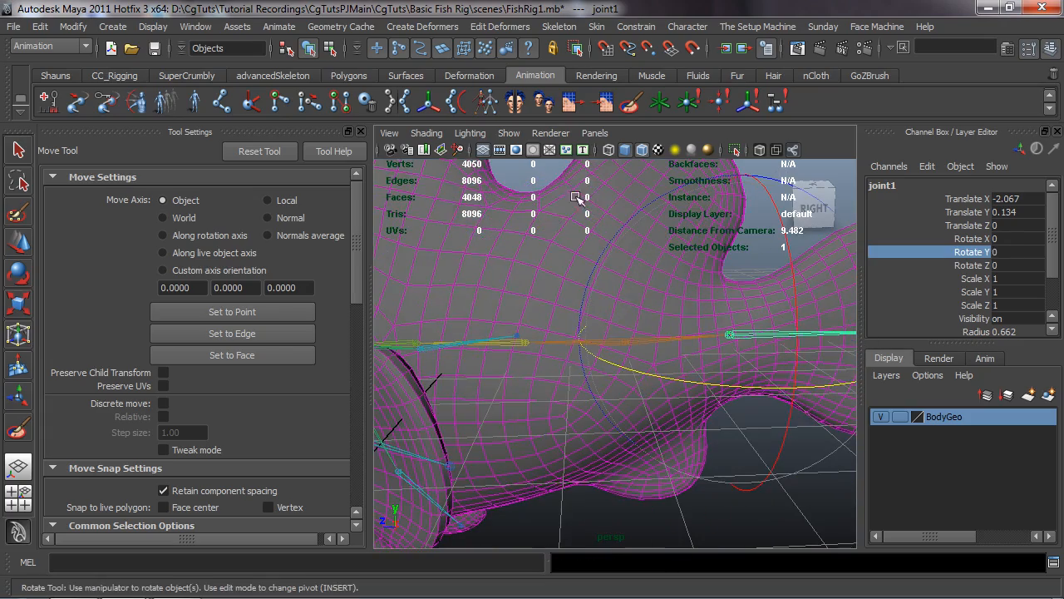
Select joint4 in the mid-body spine and examine the surrounding mesh from both sides of the fish.
left_click(756, 538)
left_click_drag(629, 447, 621, 304, "alt")
left_click(621, 305)
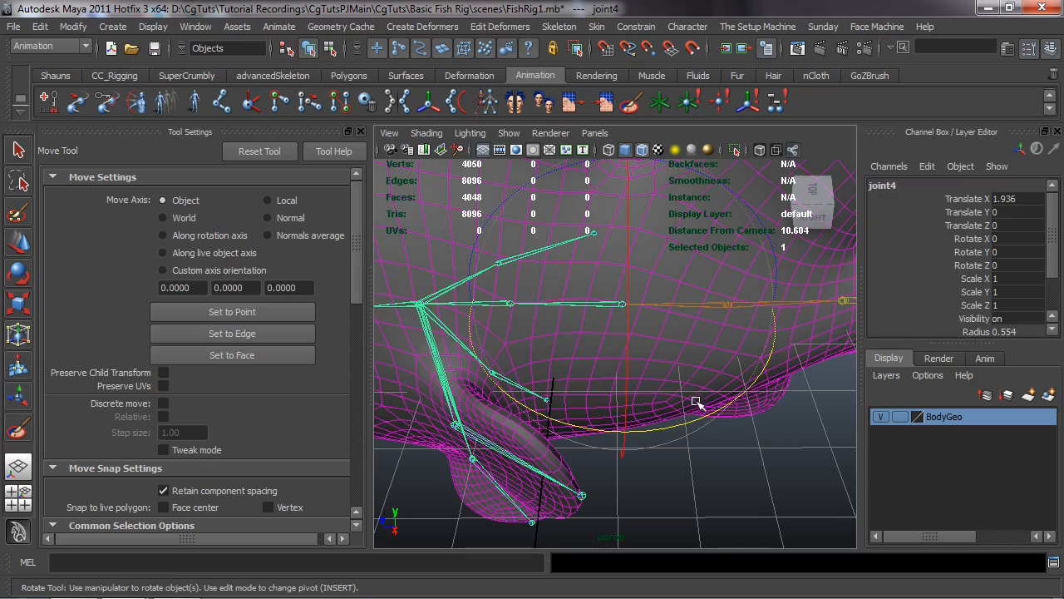
left_click_drag(703, 416, 443, 418, "alt")
left_click(632, 504)
mouse_move(685, 408)
left_mouse_down("alt")
mouse_move(677, 304)
mouse_move(674, 395)
mouse_move(665, 379)
left_mouse_up("alt")
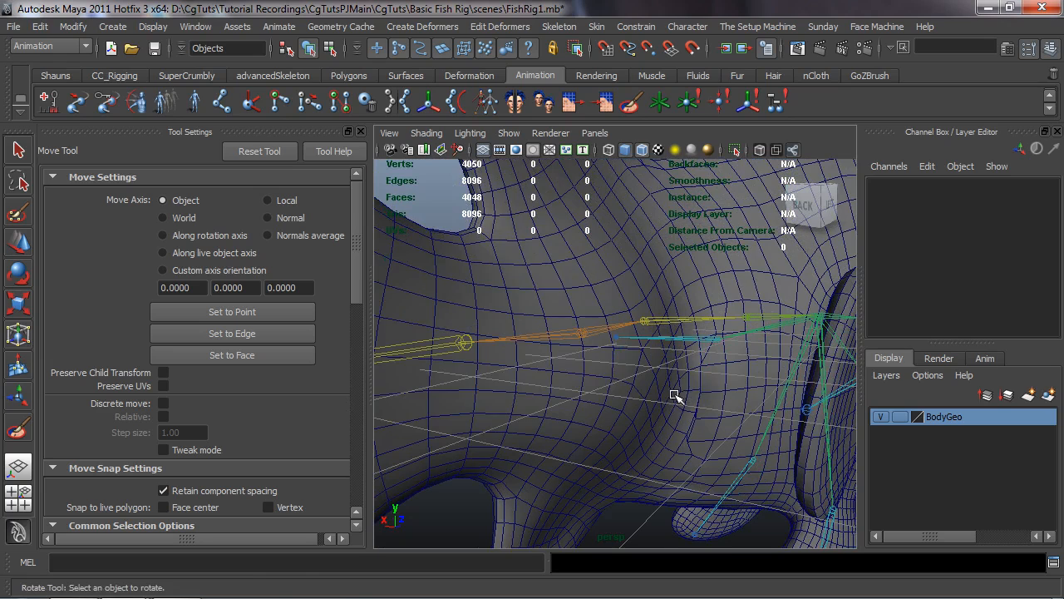
Restart the Paint Skin Weights tool on the fish mesh and choose the joint4 influence.
left_click(647, 196)
left_click(629, 100)
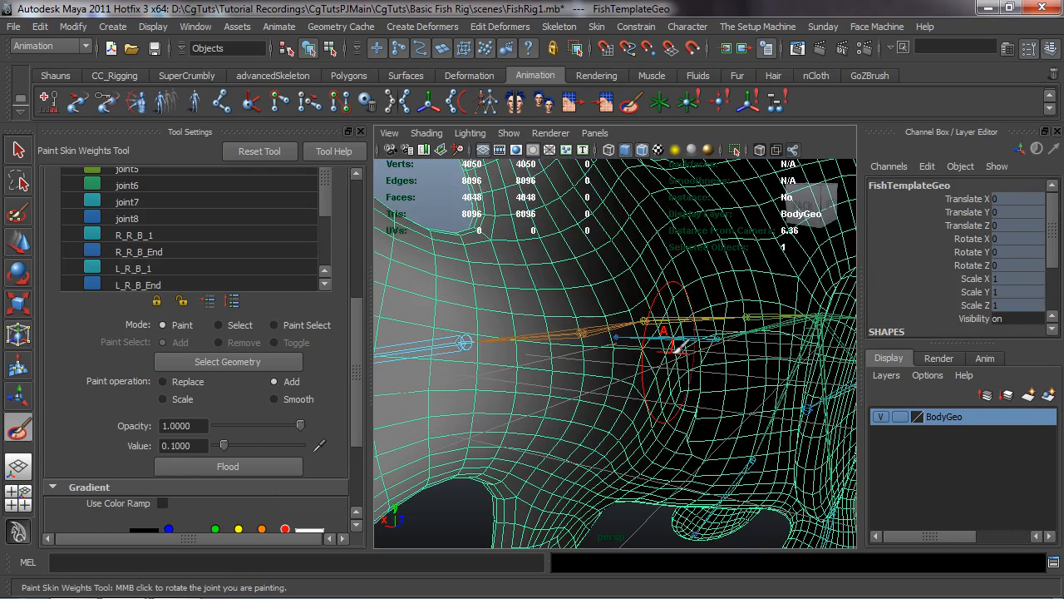
left_click_drag(365, 313, 356, 270)
left_click(137, 253)
Paint and smooth the joint4 weights across the middle of the fish's body, covering the flank and the area below the dorsal fin.
left_click_drag(589, 330, 620, 345, "alt")
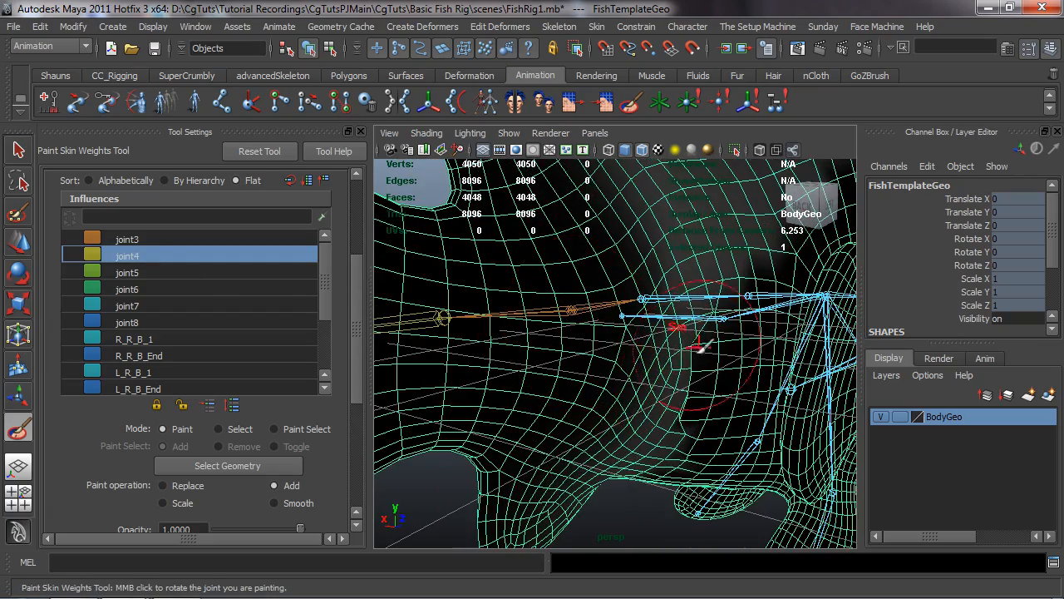
left_click_drag(687, 396, 713, 353, "alt")
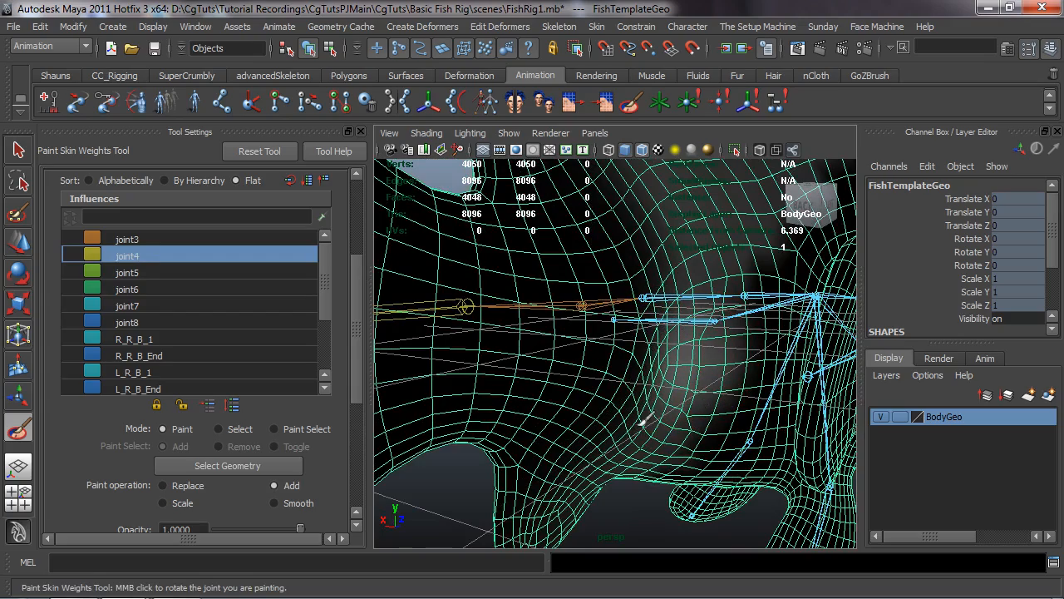
left_click_drag(654, 238, 601, 335, "alt")
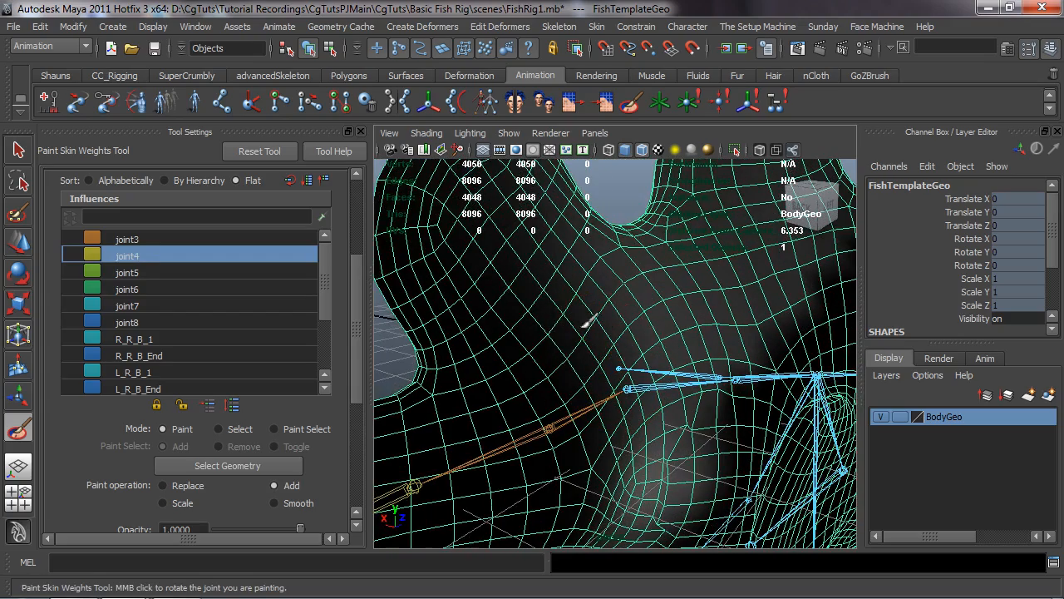
mouse_move(582, 489)
left_mouse_down("alt")
mouse_move(548, 466)
mouse_move(739, 468)
mouse_move(646, 414)
mouse_move(562, 436)
mouse_move(580, 388)
mouse_move(573, 363)
mouse_move(598, 460)
mouse_move(606, 358)
mouse_move(618, 404)
mouse_move(577, 380)
mouse_move(587, 317)
mouse_move(587, 327)
left_mouse_up("alt")
scroll(644, 420, "up", 2)
Leave weight painting to pick at the mid-body spine joints, then restart Paint Skin Weights on the fish mesh with the joint5 influence.
key("w")
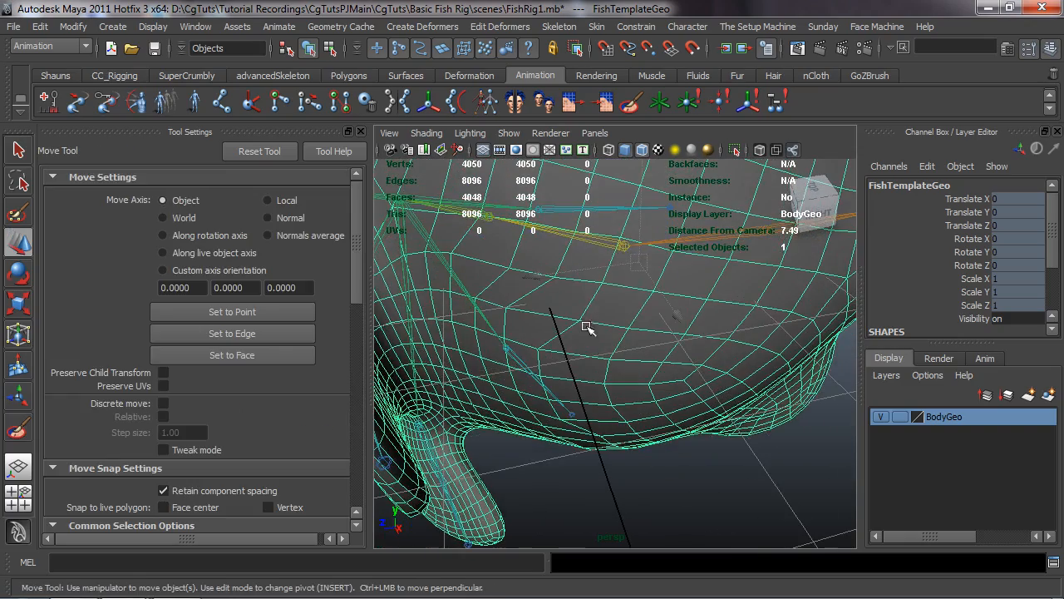
left_click(623, 241)
mouse_move(623, 241)
left_mouse_down("alt")
mouse_move(601, 373)
mouse_move(532, 274)
mouse_move(608, 311)
mouse_move(624, 371)
left_mouse_up("alt")
left_click(521, 251)
left_click(624, 371)
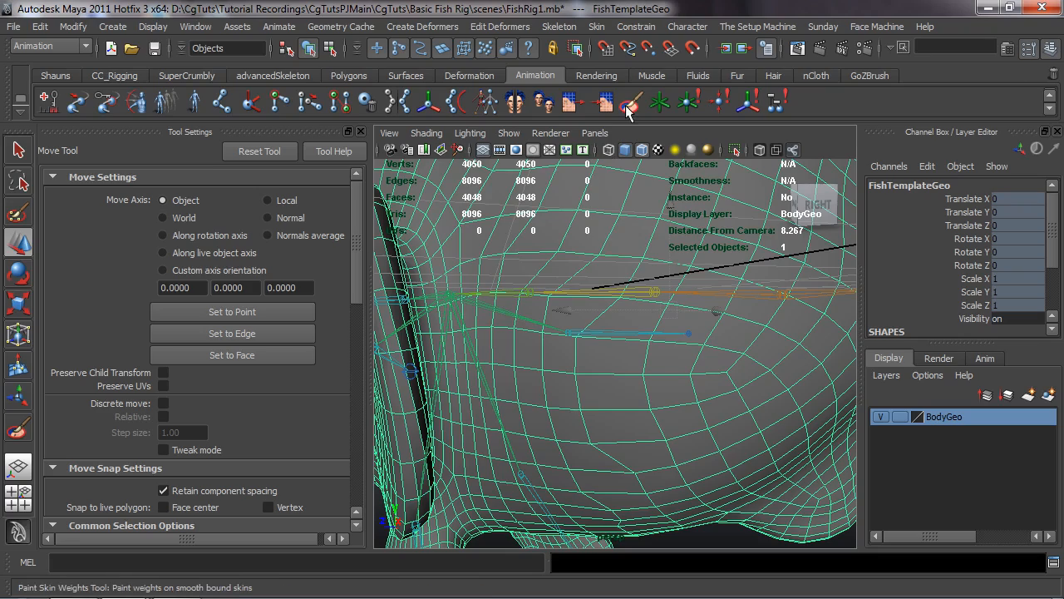
left_click(628, 104)
left_click(127, 272)
left_click_drag(546, 369, 527, 340, "alt")
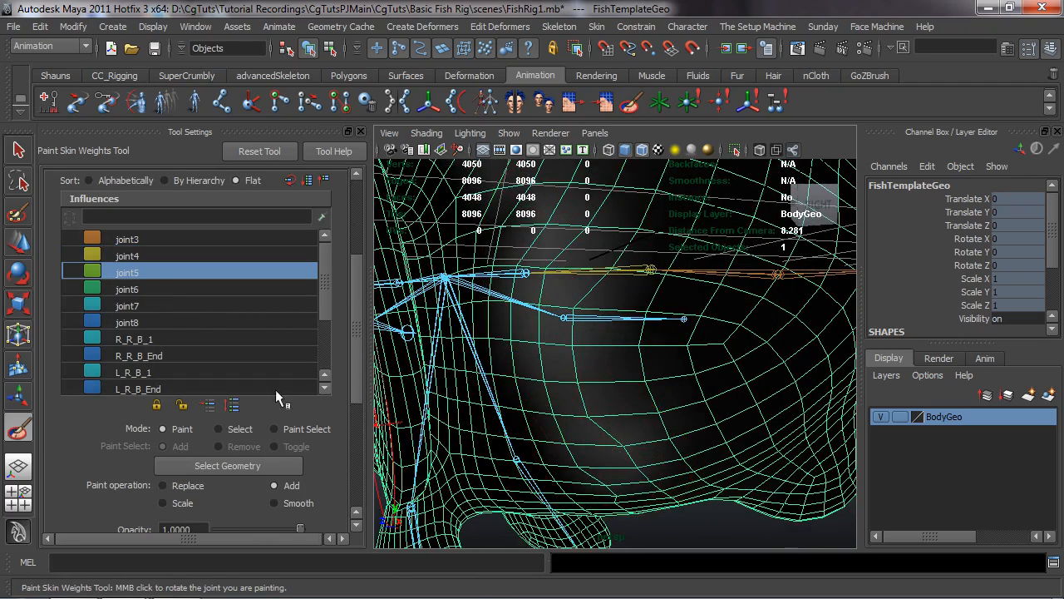
Choose the joint6 influence and check its weights over the upper and lower body.
left_click(127, 290)
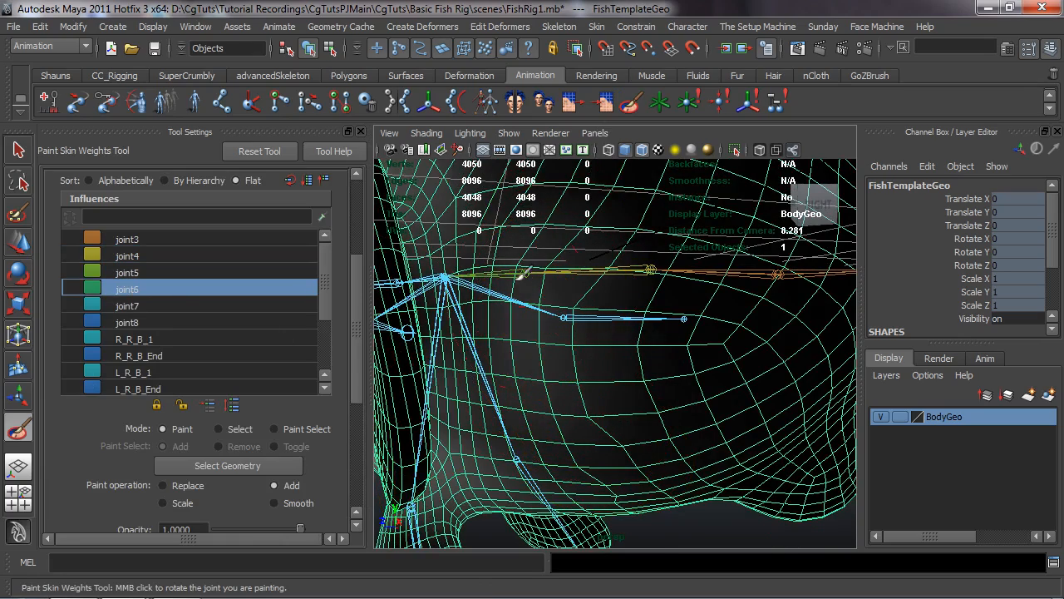
left_click_drag(562, 215, 538, 376, "alt")
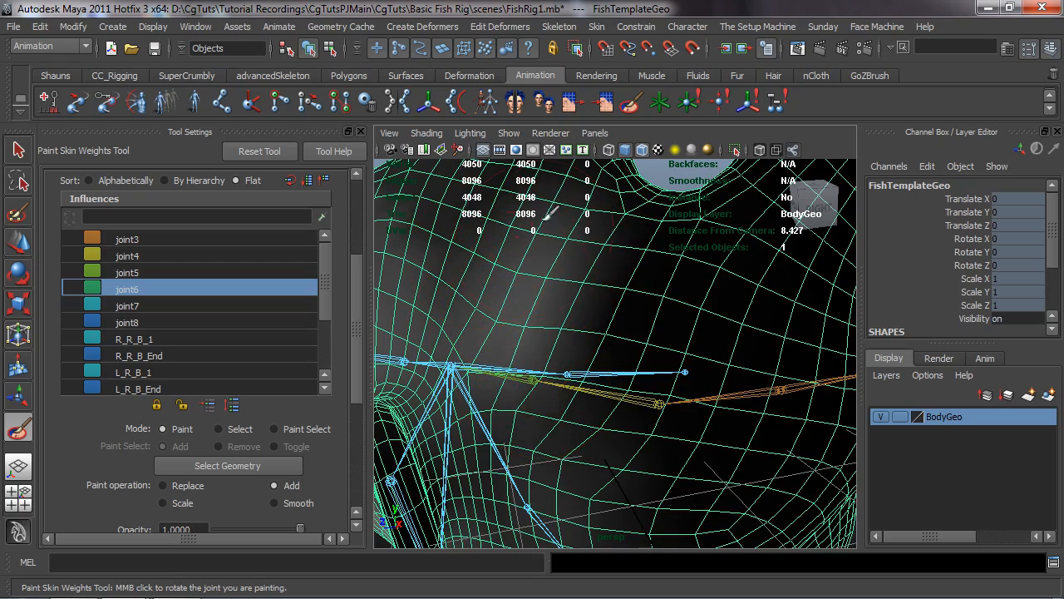
left_click_drag(525, 399, 472, 286, "alt")
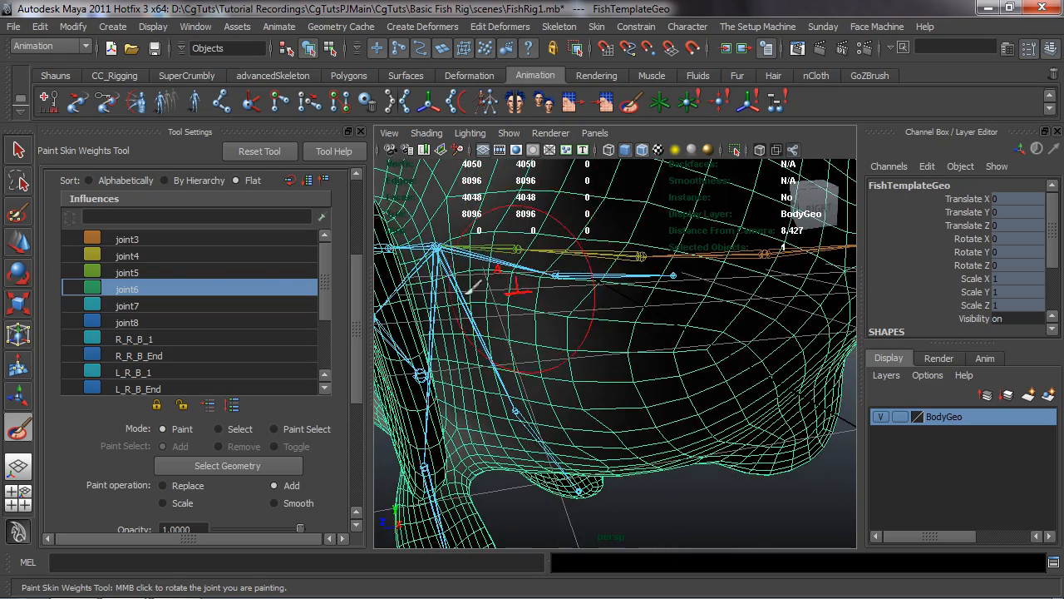
Choose the joint4 influence, add weight around the mid-body on both sides of the fish, and smooth the painted areas.
left_click(132, 261)
left_click_drag(455, 326, 572, 325, "alt")
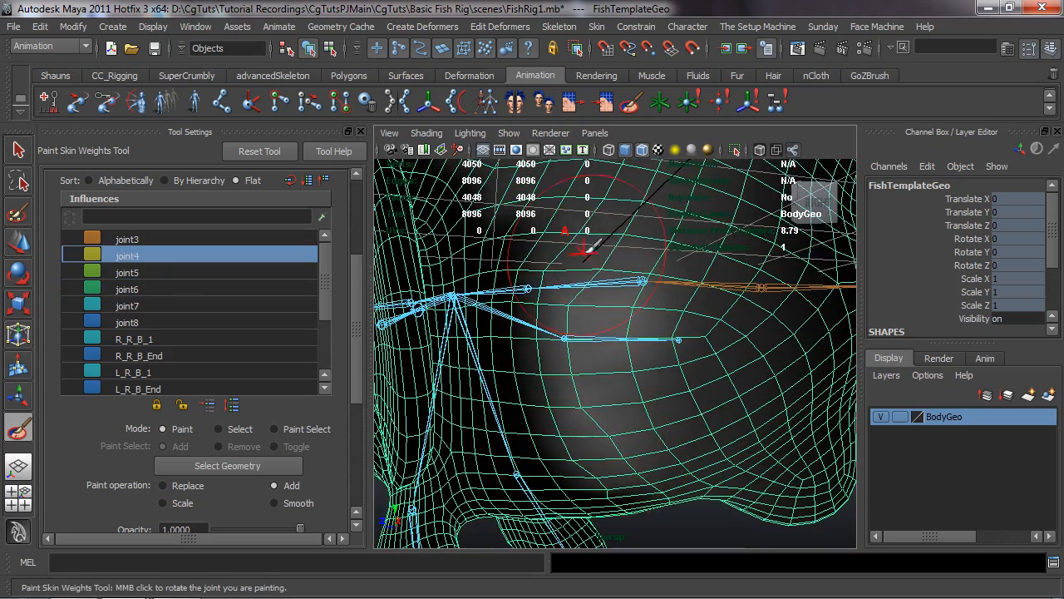
mouse_move(613, 440)
left_mouse_down("alt")
mouse_move(612, 458)
mouse_move(549, 285)
left_mouse_up("alt")
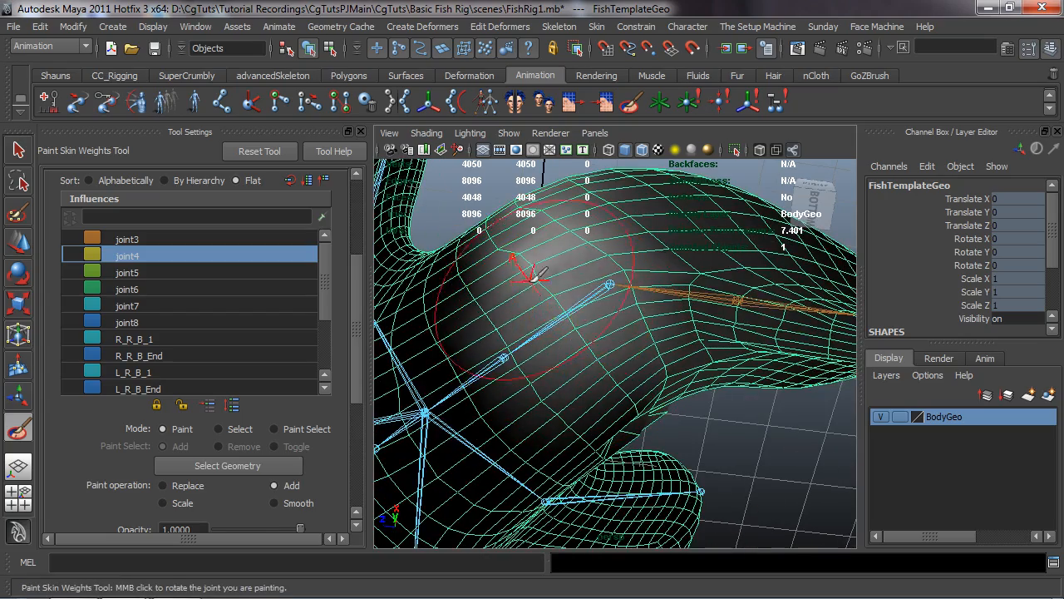
left_click_drag(479, 391, 550, 432, "alt")
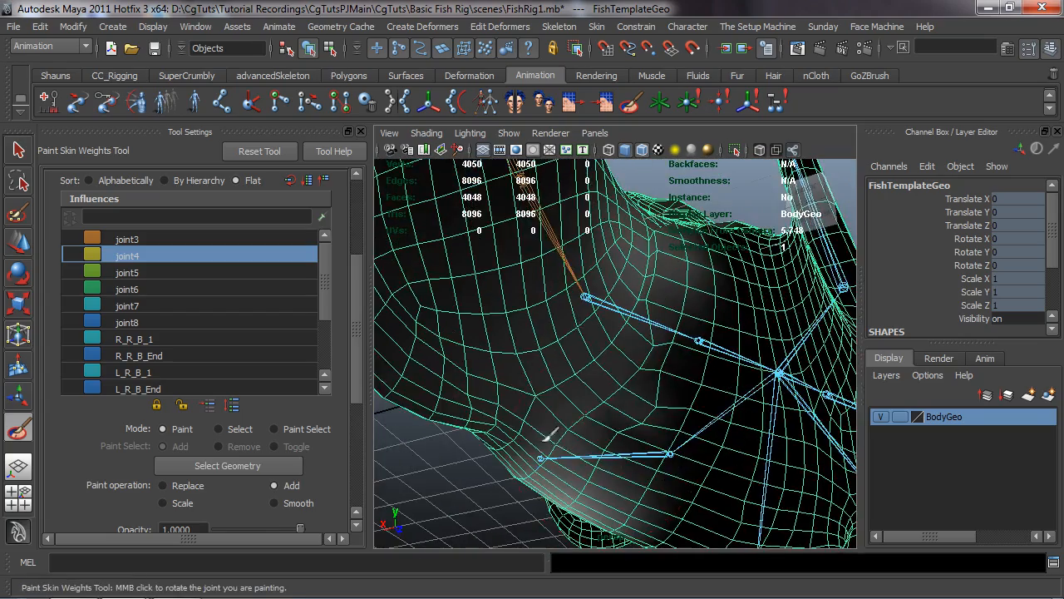
left_click_drag(665, 323, 707, 344)
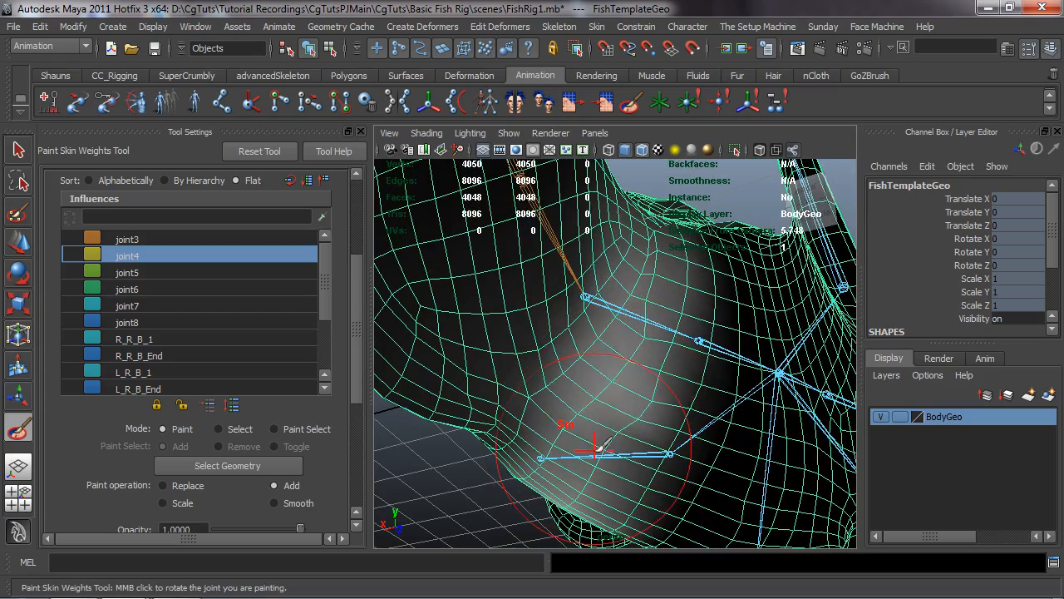
left_click_drag(524, 426, 636, 381, "alt")
left_click_drag(682, 252, 639, 349, "alt")
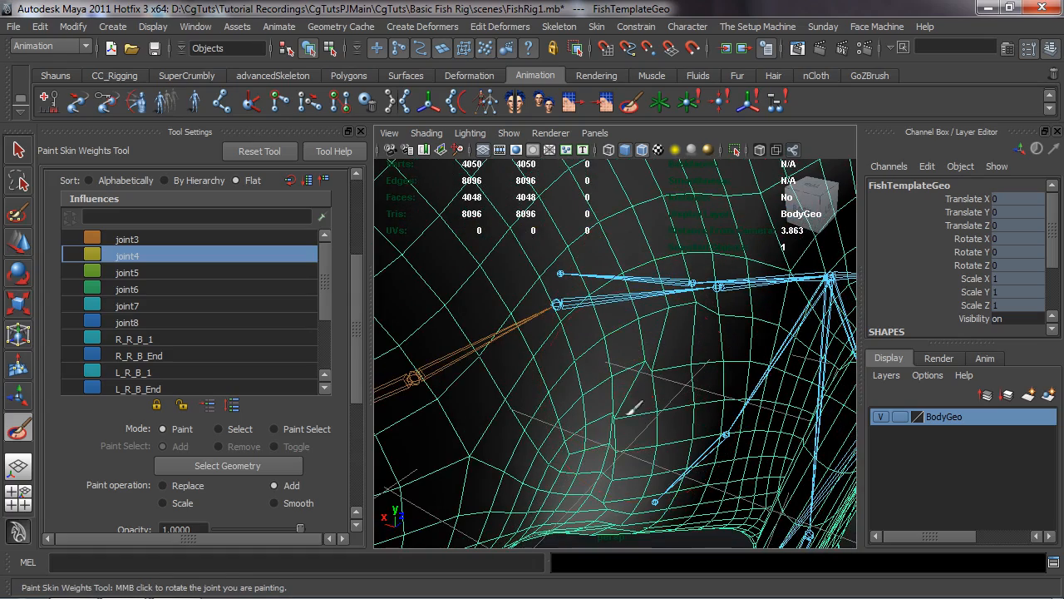
left_click_drag(613, 431, 627, 405, "alt")
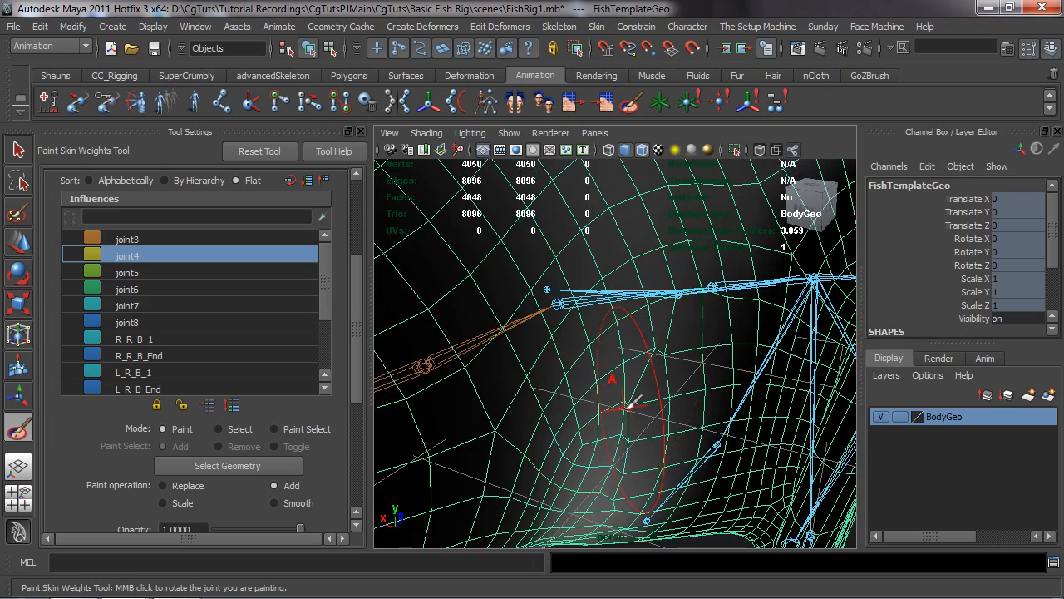
Choose the joint6 influence, set the brush to Replace with value 0, and paint out its weight on the rear flank.
left_click(126, 306)
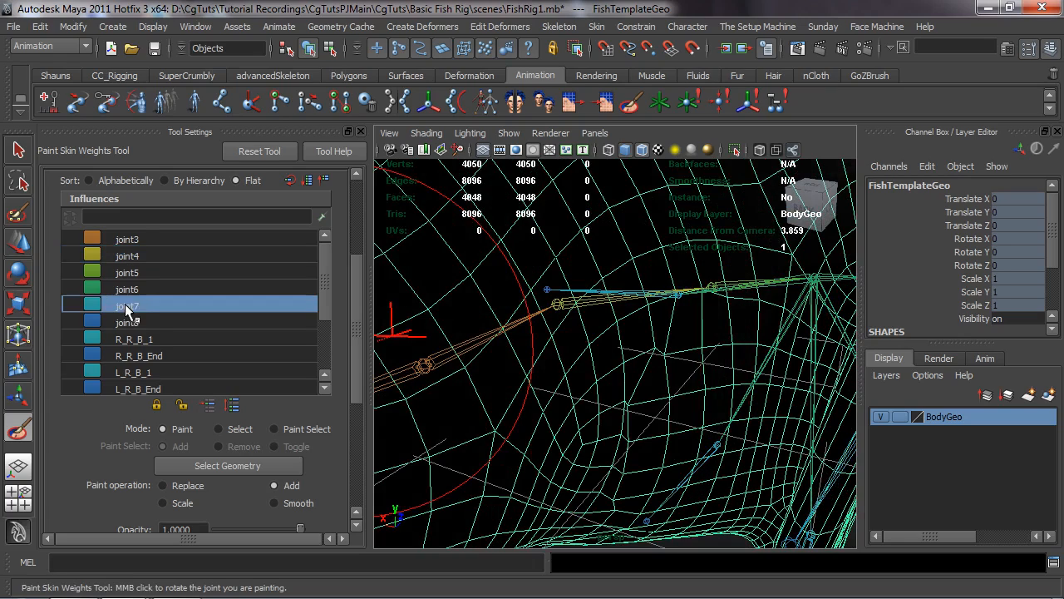
middle_click_drag(404, 333, 400, 329)
left_click(125, 291)
left_click_drag(527, 371, 543, 331, "alt")
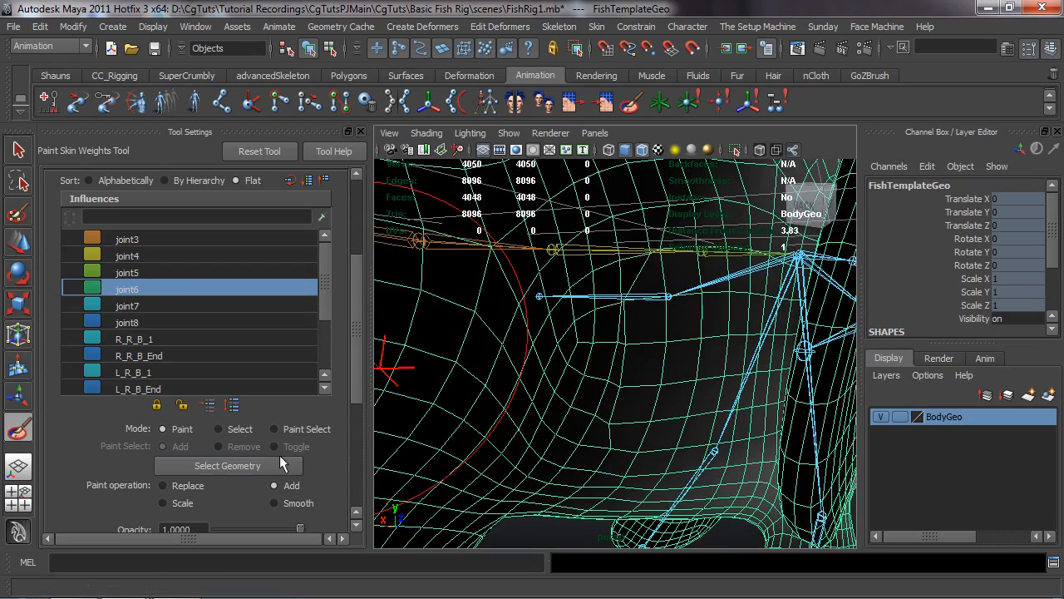
scroll(313, 453, "down", 3)
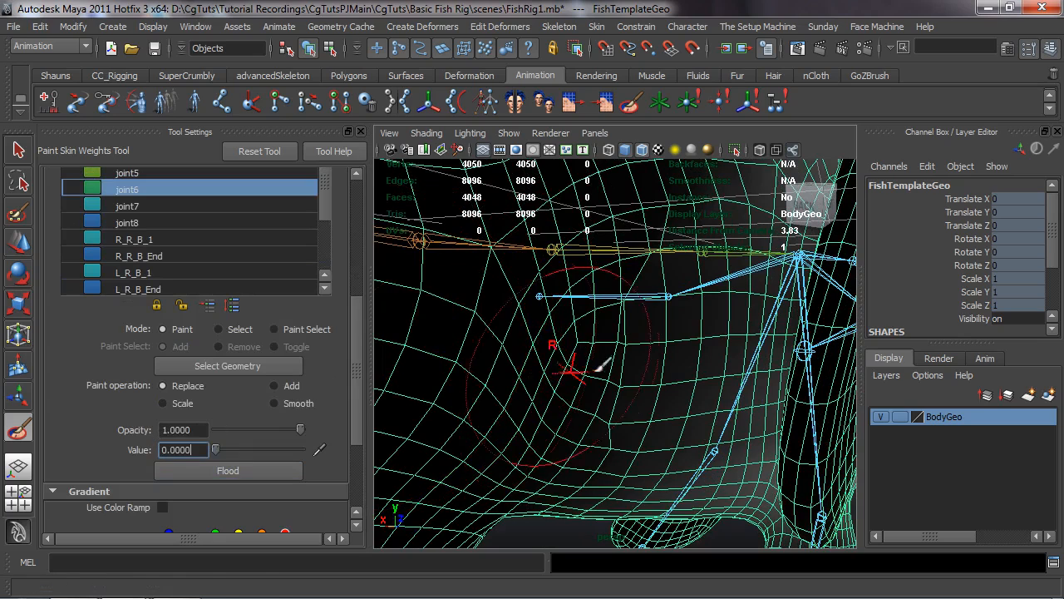
key("Return")
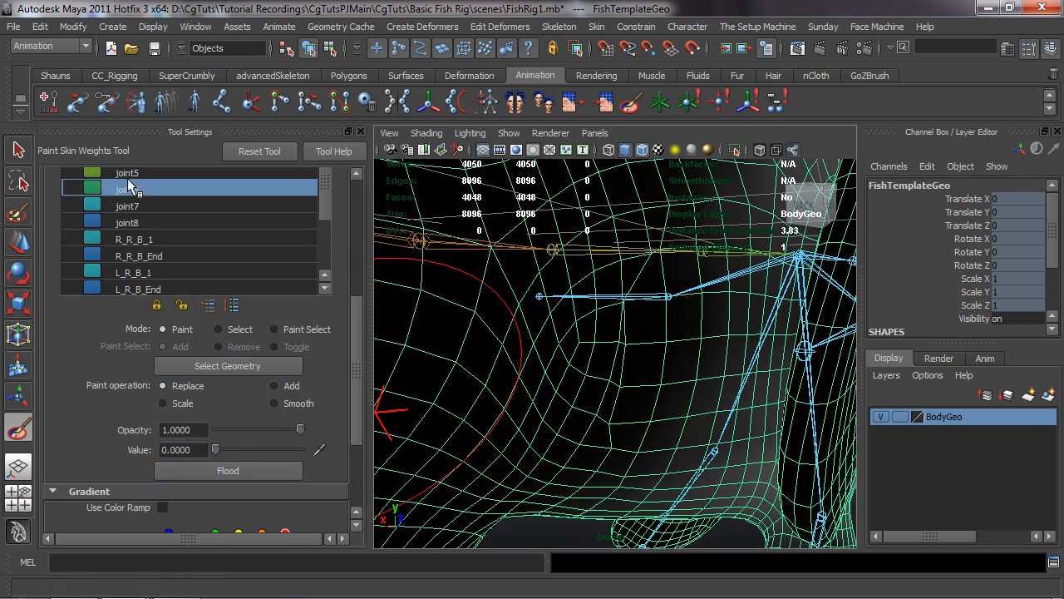
Go over the rear flank with the Replace brush for the joint5 and joint6 influences to clear stray weight.
left_click(127, 173)
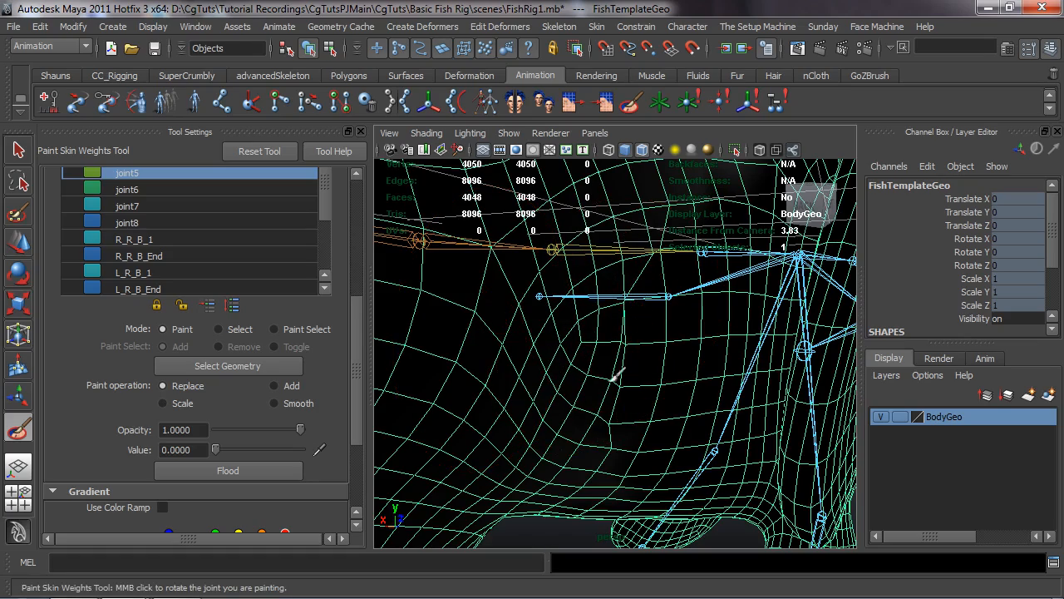
mouse_move(622, 241)
left_mouse_down("alt")
mouse_move(646, 316)
mouse_move(687, 274)
left_mouse_up("alt")
left_click(130, 189)
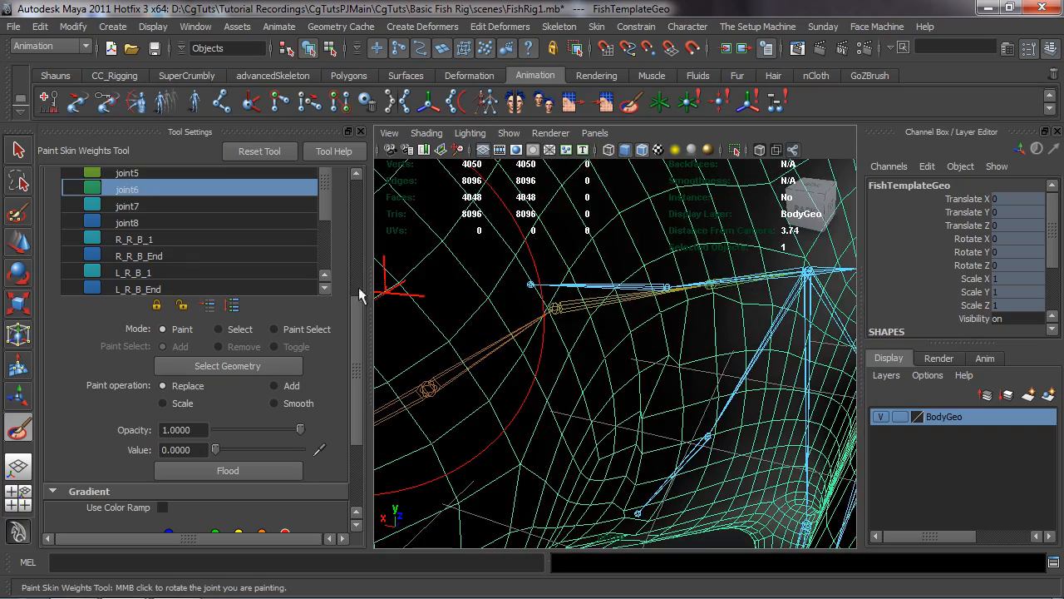
mouse_move(646, 389)
left_mouse_down("alt")
mouse_move(630, 380)
mouse_move(593, 291)
mouse_move(624, 362)
mouse_move(665, 358)
mouse_move(630, 365)
left_mouse_up("alt")
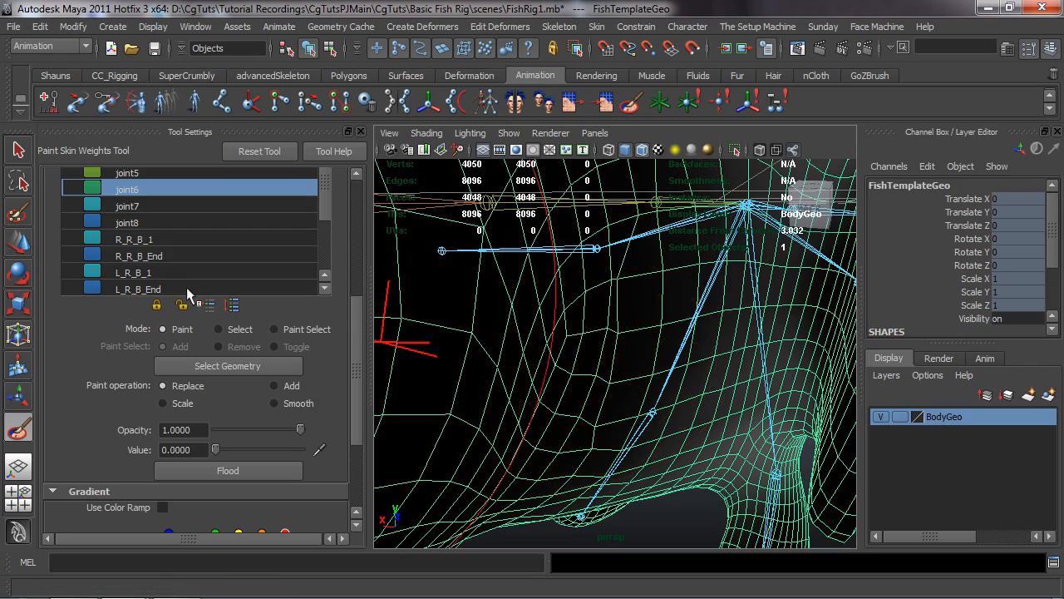
Check the fin influences R_R_B_1, R_R_B_End and L_R_B_1 for stray weight on the flank.
scroll(151, 250, "down", 1)
left_click(147, 223)
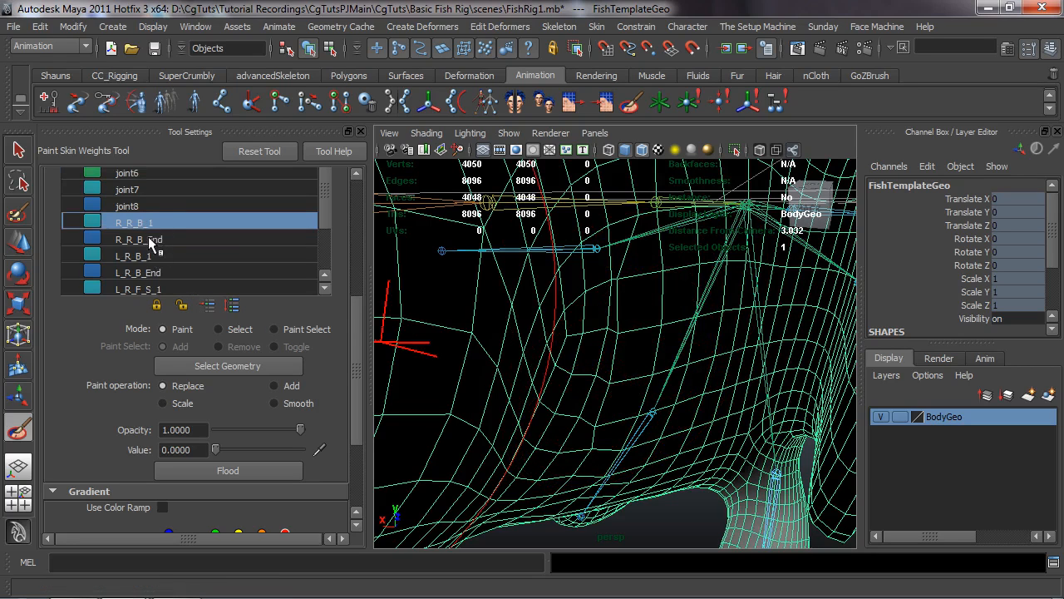
left_click(151, 241)
left_click(152, 256)
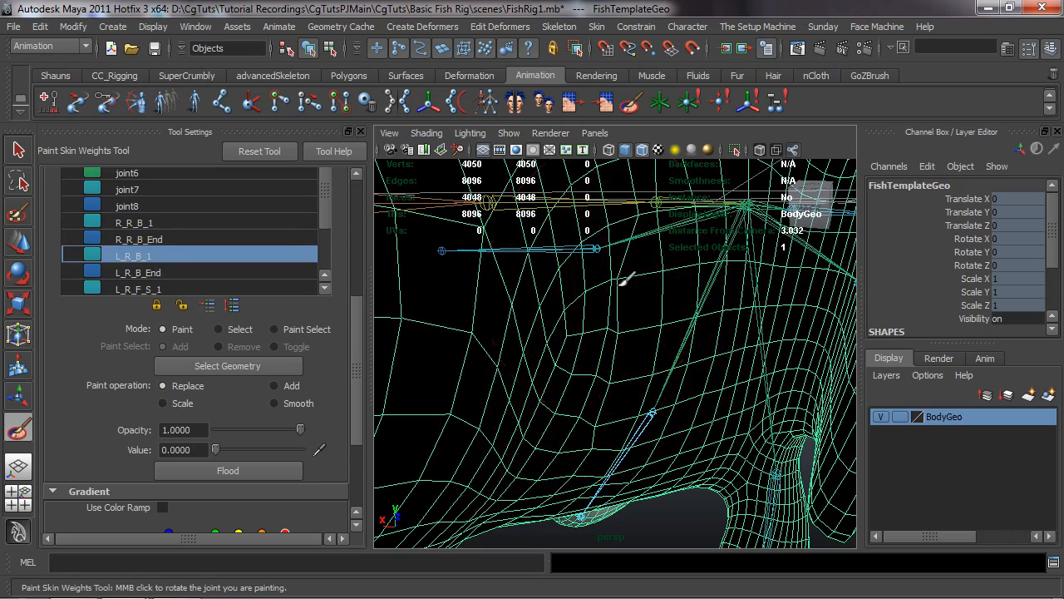
left_click(135, 225)
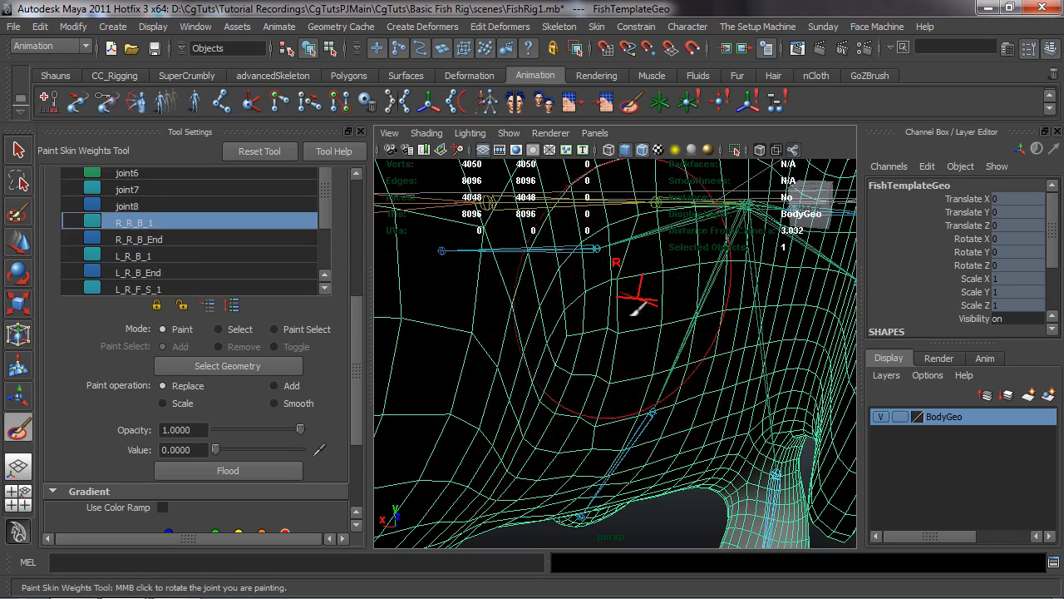
Undo the last paint stroke and check the joint1 and joint2 influences for weight on the flank.
scroll(144, 259, "down", 3)
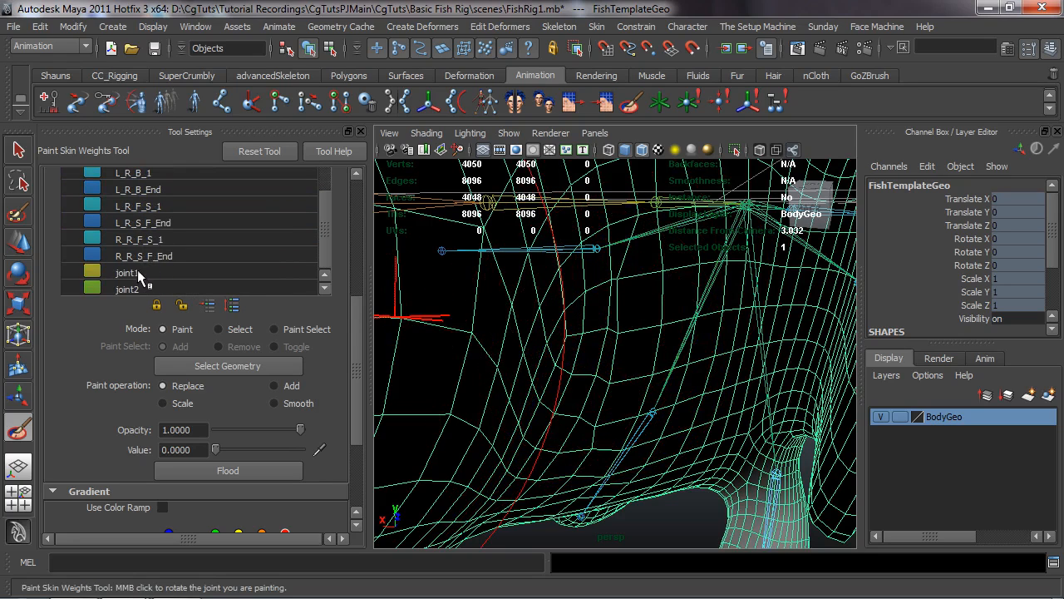
left_click(137, 273)
key("ctrl+z")
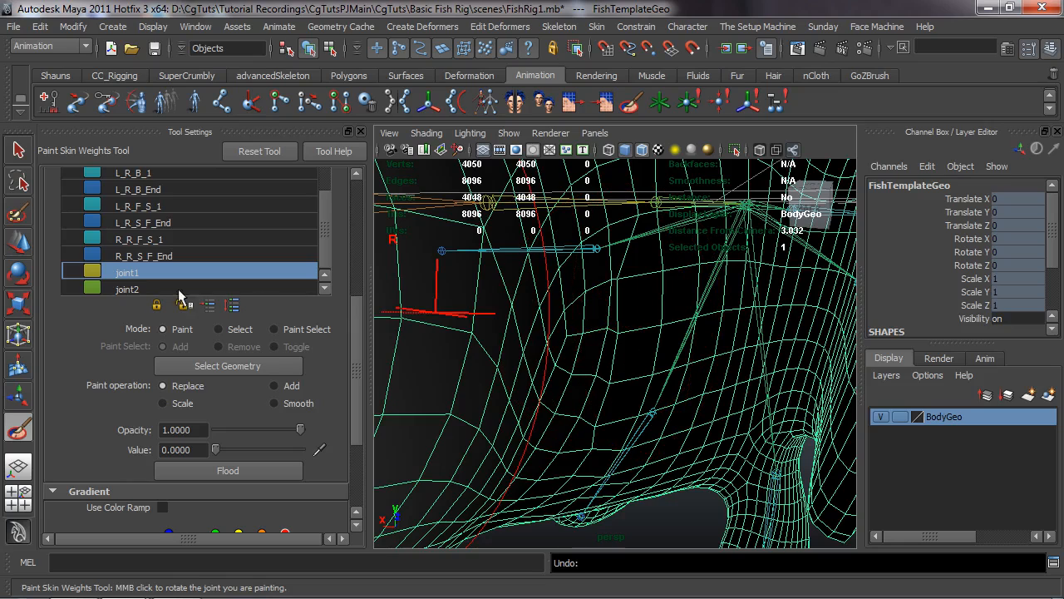
left_click(140, 291)
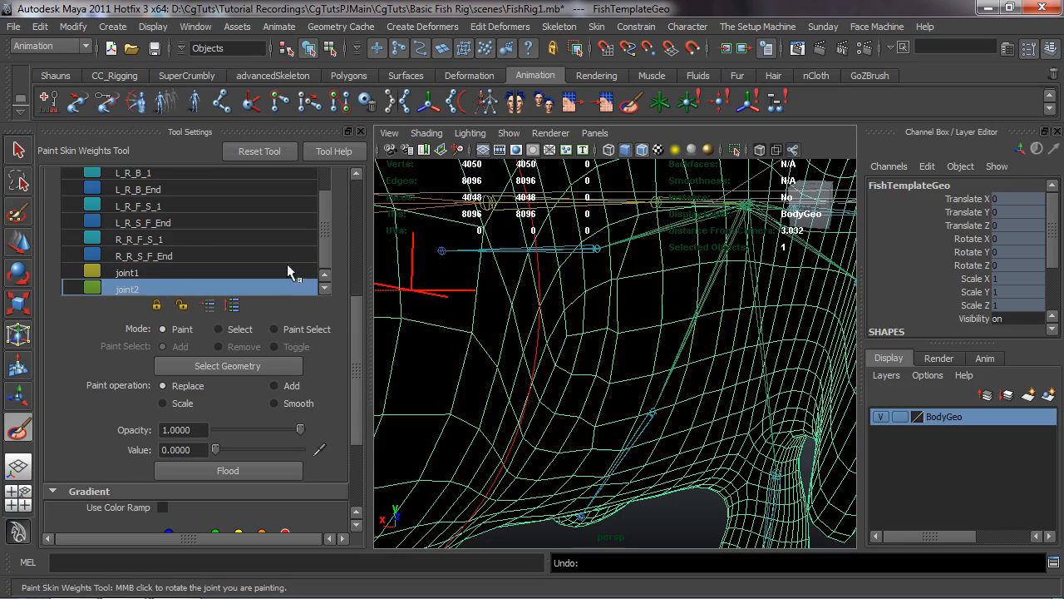
Try to paint out the joint6 weight on the flank with the Replace brush, and undo the stroke.
scroll(151, 239, "up", 3)
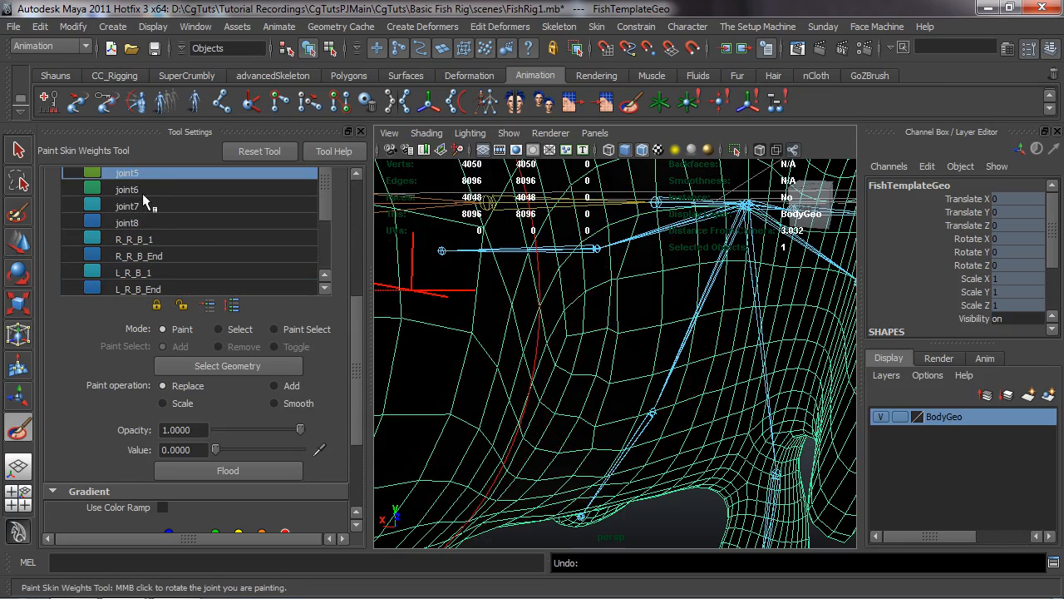
left_click(141, 190)
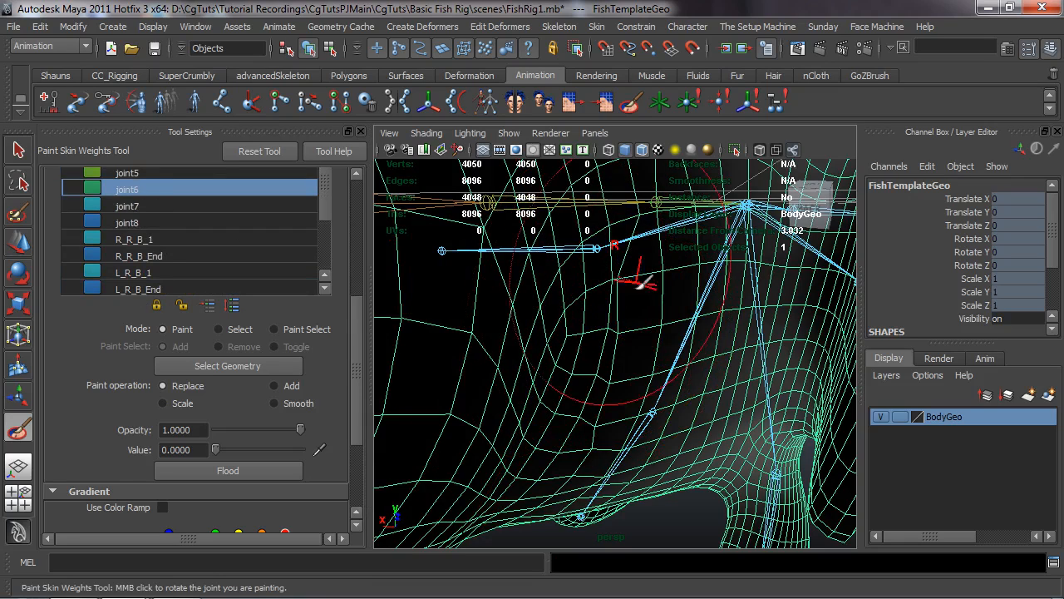
key("ctrl+z")
Choose the joint7 influence and smooth its weights across the head and front part of the body.
left_click(137, 207)
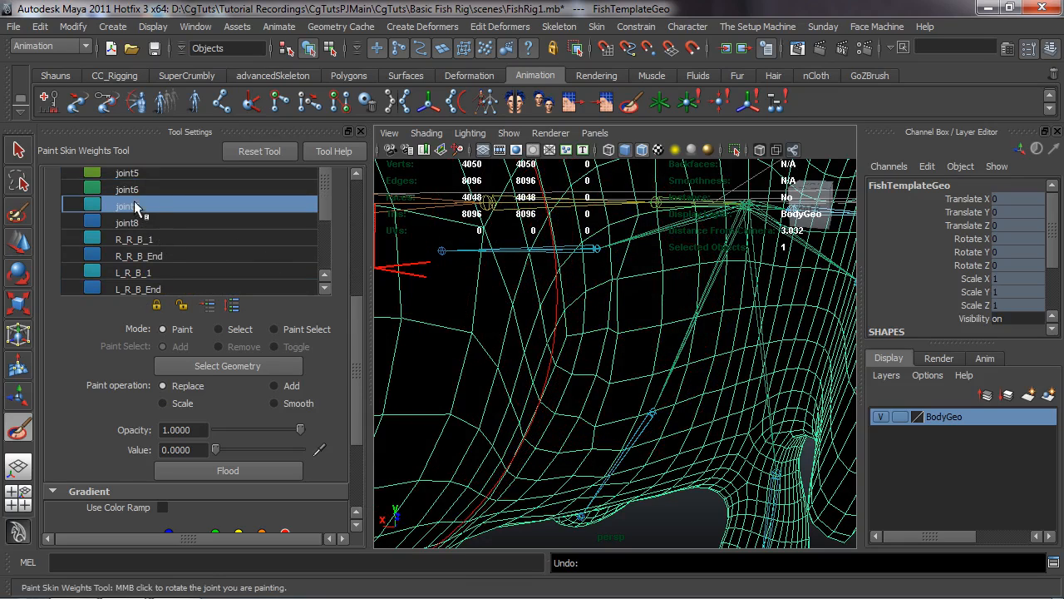
scroll(632, 307, "down", 5)
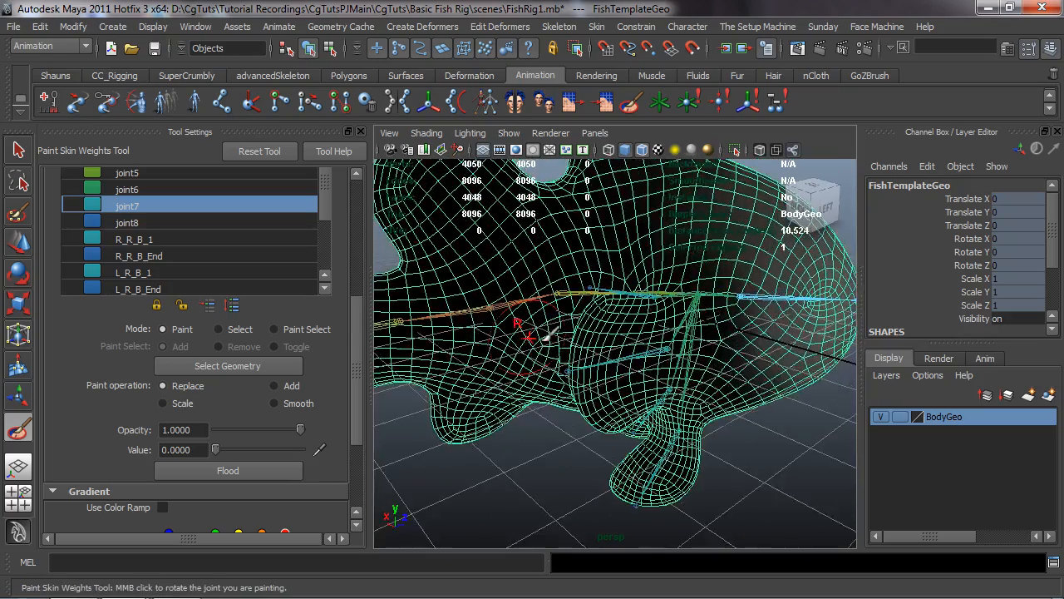
scroll(546, 337, "up", 4)
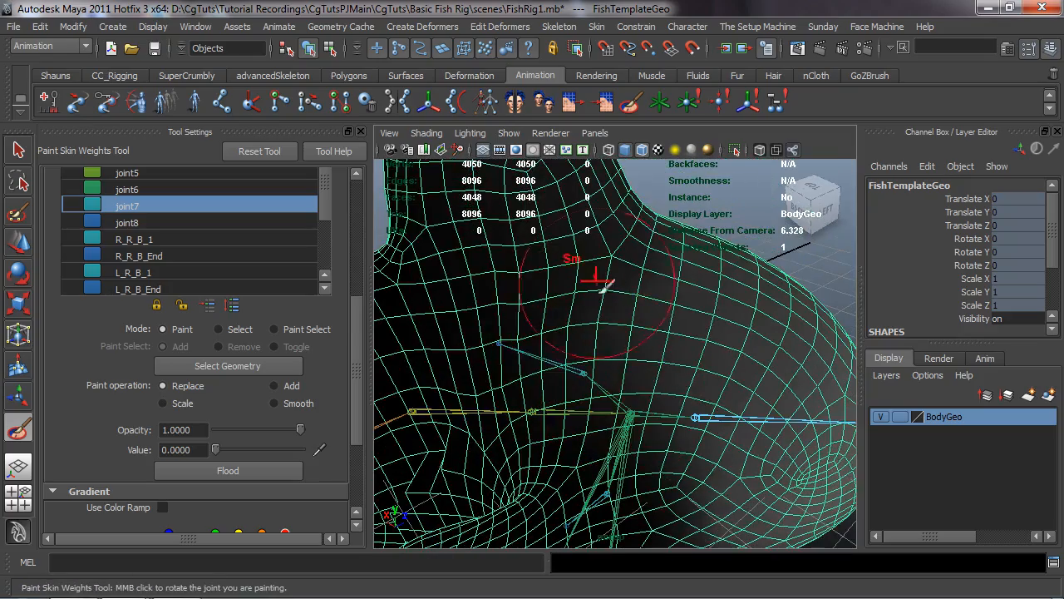
left_click_drag(680, 459, 654, 356, "alt")
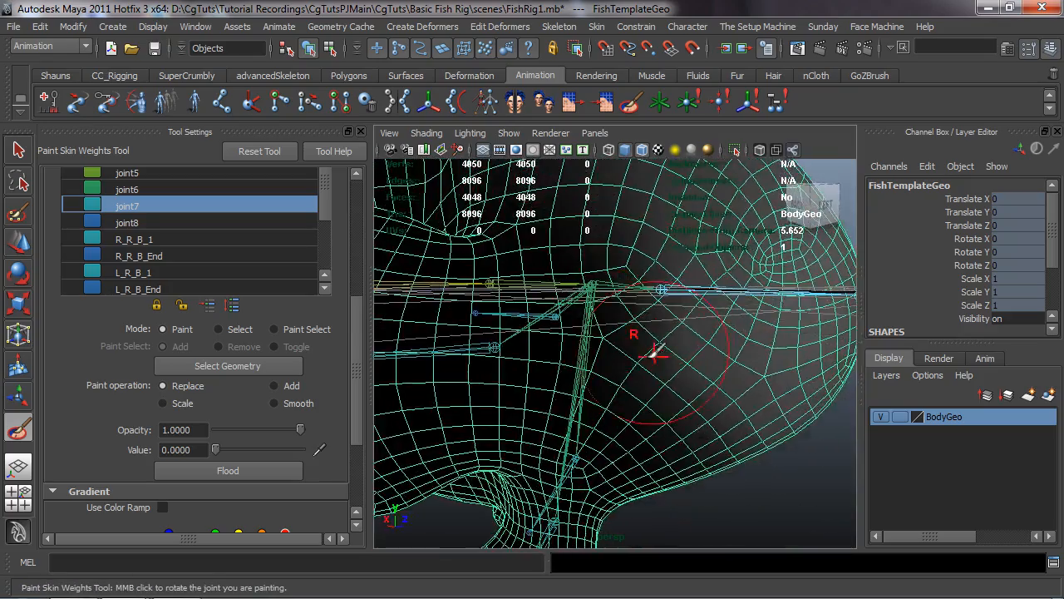
scroll(720, 428, "down", 5)
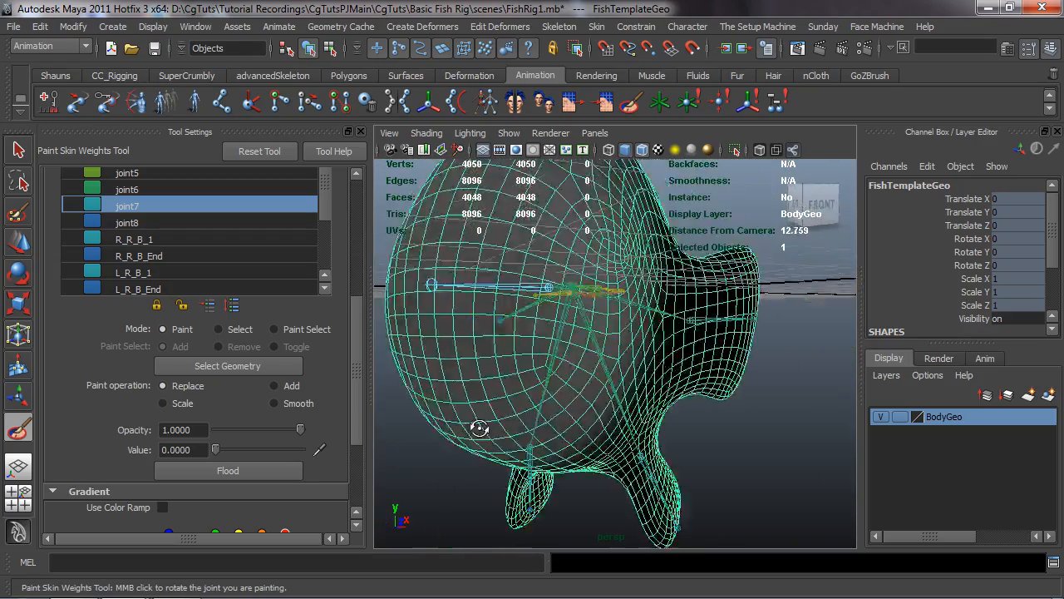
Smooth the joint7 weights along the lower side of the body between the head and the front fins.
left_click_drag(720, 427, 440, 424, "alt")
scroll(599, 237, "up", 2)
left_click_drag(599, 237, 562, 263, "alt")
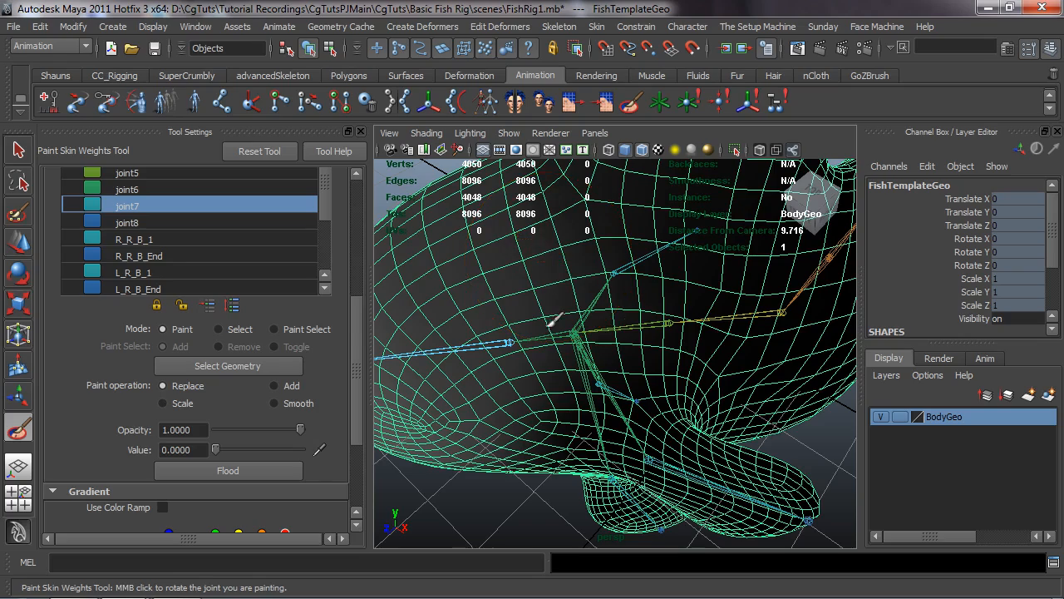
scroll(175, 238, "down", 3)
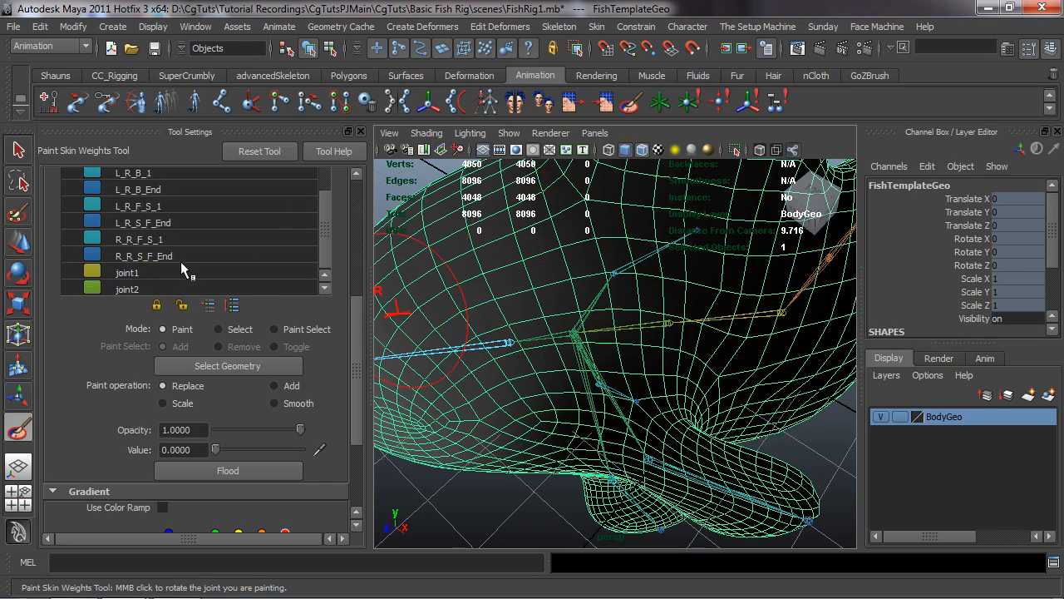
scroll(180, 261, "up", 2)
scroll(186, 265, "up", 1)
left_click_drag(732, 359, 645, 312, "alt")
middle_click_drag(644, 312, 656, 354, "alt")
left_click_drag(656, 354, 592, 331, "alt")
left_click_drag(514, 456, 541, 349, "alt")
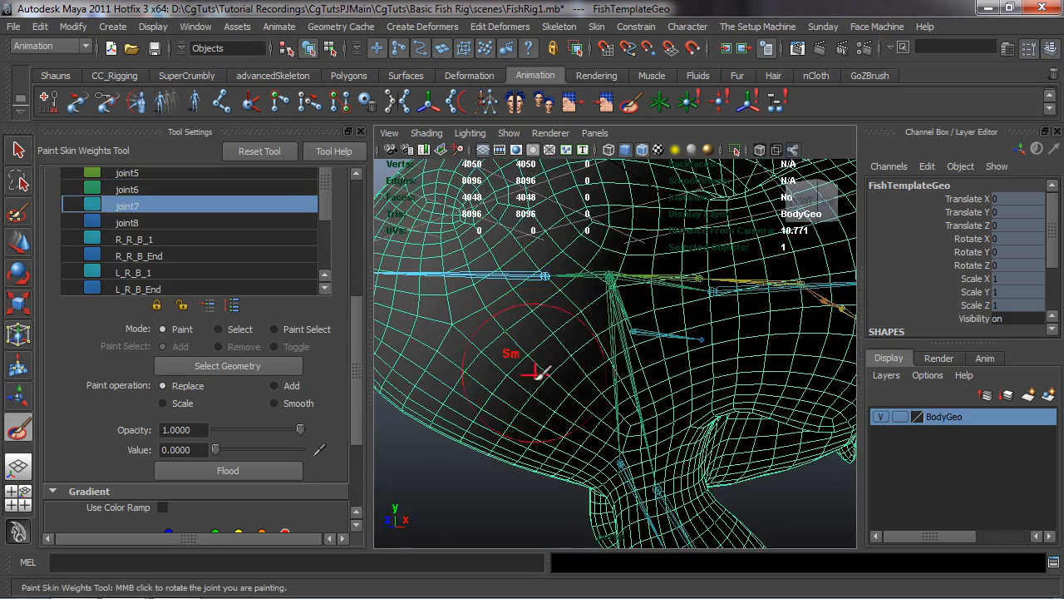
left_click_drag(590, 232, 600, 314, "alt")
left_click_drag(611, 241, 458, 283, "alt")
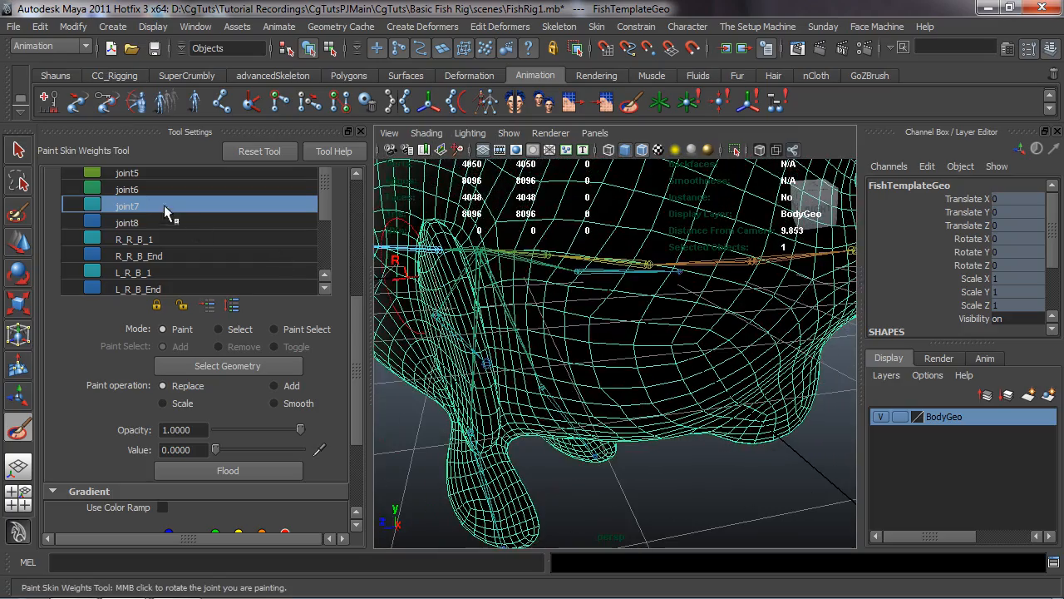
Choose the joint6 influence and paint extra weight on the flank below the dorsal fin with the Add operation at a value of 0.1.
left_click(136, 190)
left_click_drag(617, 314, 589, 325, "alt")
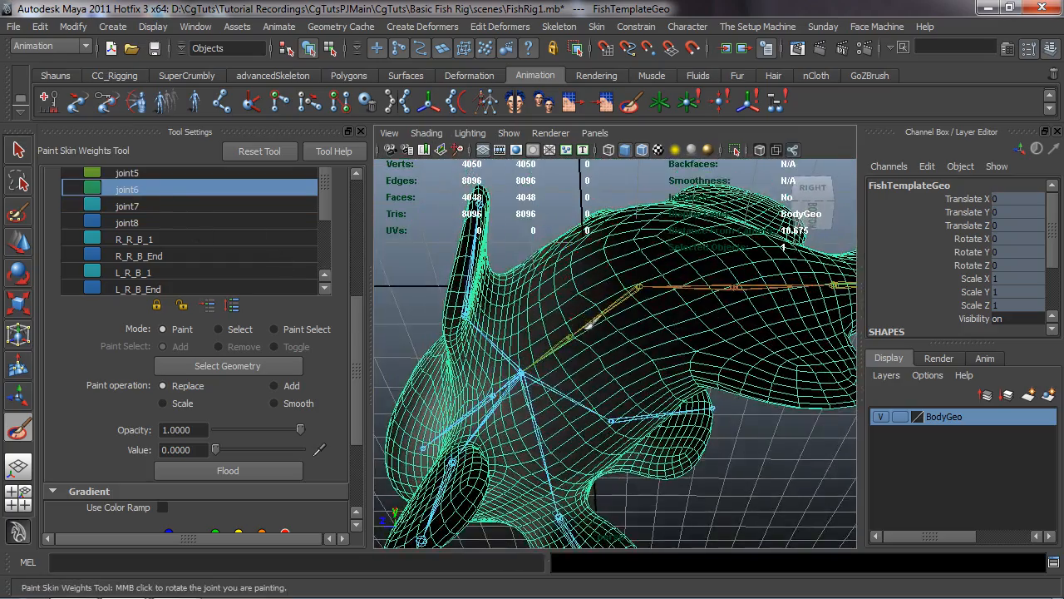
left_click_drag(629, 362, 587, 308, "alt")
left_click_drag(532, 248, 499, 275, "alt")
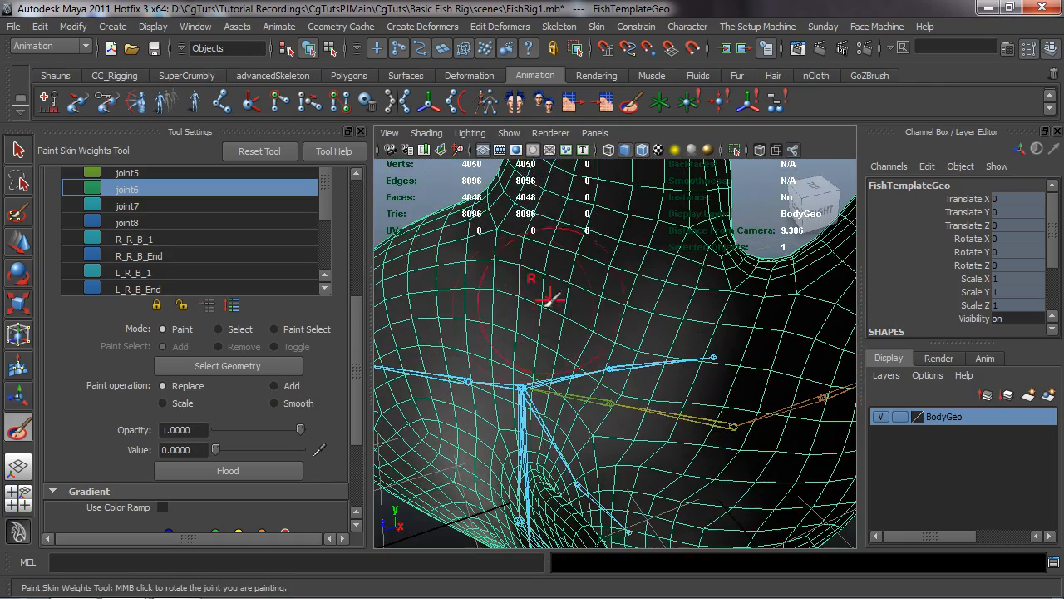
left_click(275, 386)
left_click(164, 450)
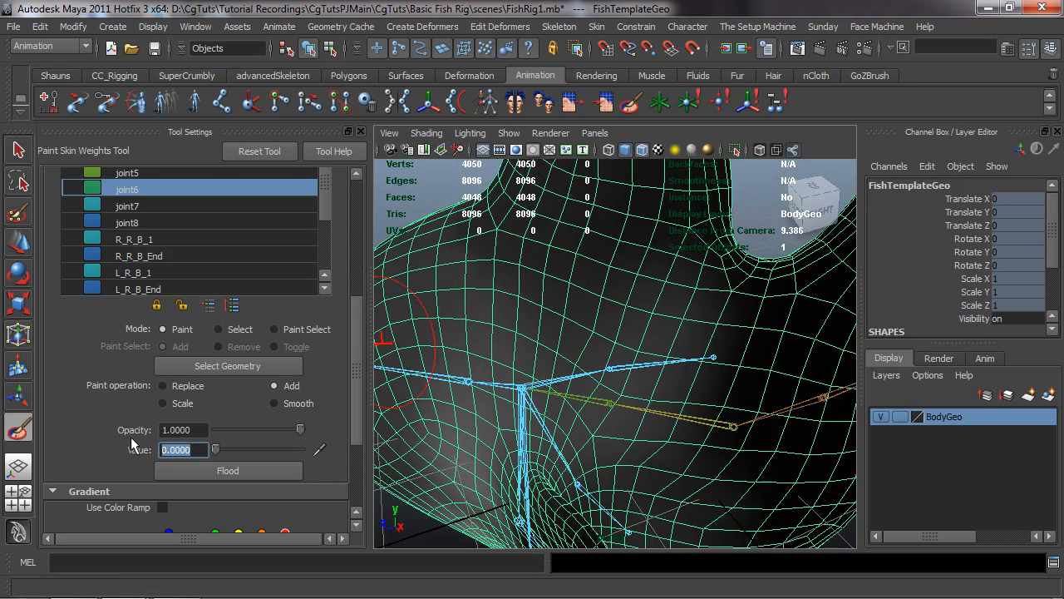
type("0.1")
key("Return")
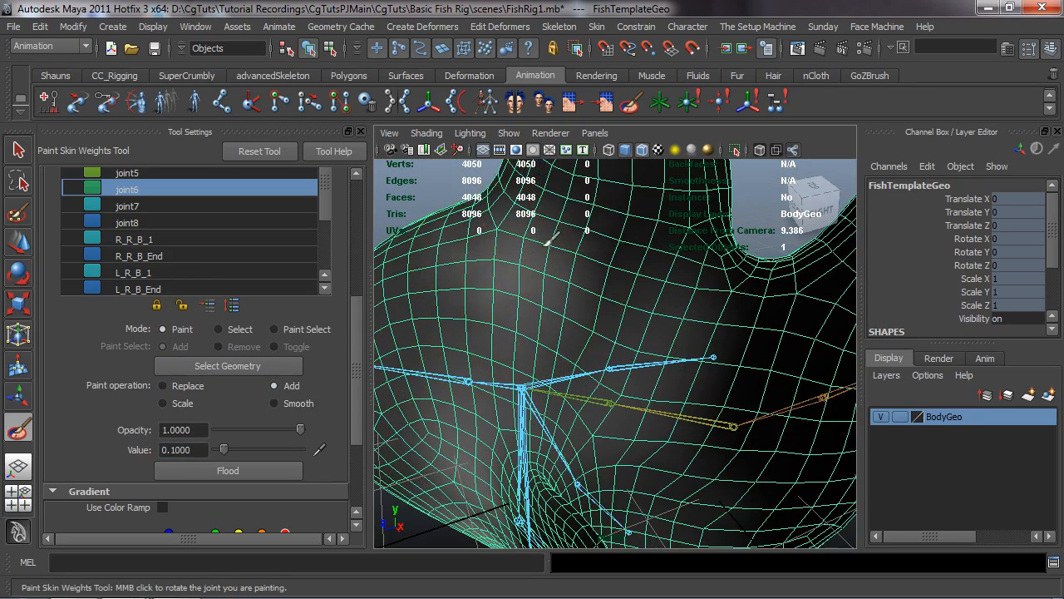
left_click_drag(620, 298, 618, 341)
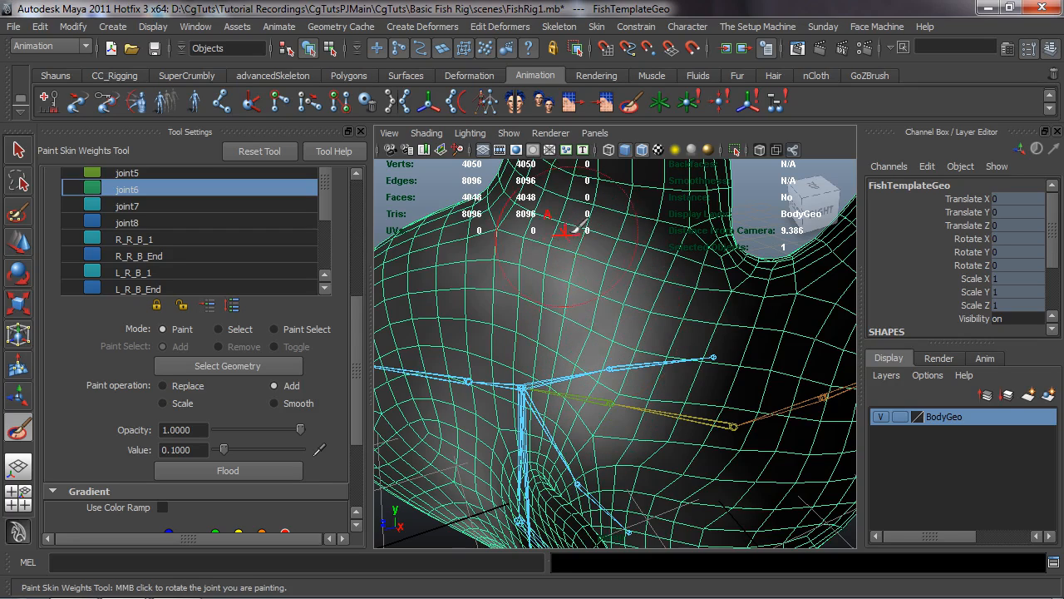
middle_click_drag(572, 226, 572, 341, "alt")
mouse_move(681, 385)
left_mouse_down()
mouse_move(626, 264)
mouse_move(587, 321)
mouse_move(623, 337)
mouse_move(625, 290)
mouse_move(526, 429)
left_mouse_up()
key("w")
left_click(521, 424)
left_click_drag(650, 402, 602, 304, "alt")
left_click(594, 321)
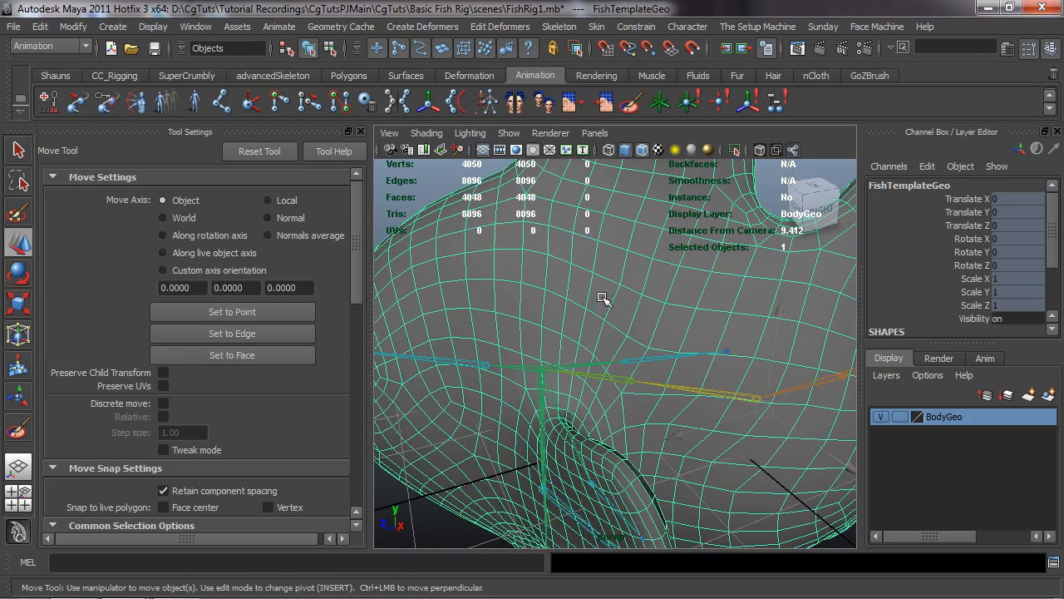
Resume painting skin weights and smooth the joint6 weights across the flank and the base of the dorsal fin.
left_click(632, 103)
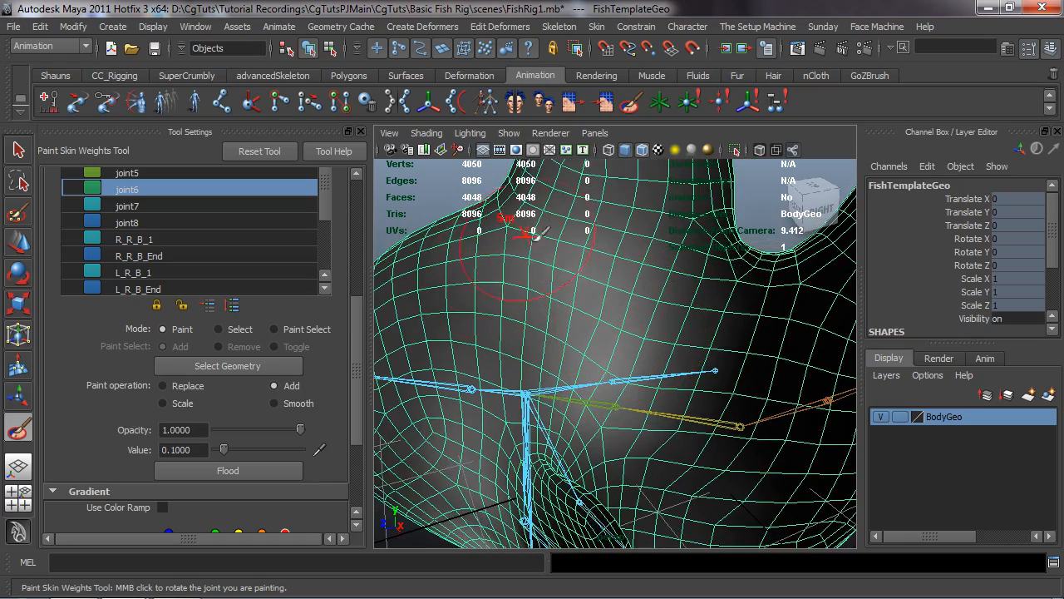
mouse_move(638, 400)
left_mouse_down("alt")
mouse_move(710, 306)
mouse_move(466, 335)
mouse_move(515, 374)
mouse_move(574, 357)
mouse_move(582, 333)
left_mouse_up("alt")
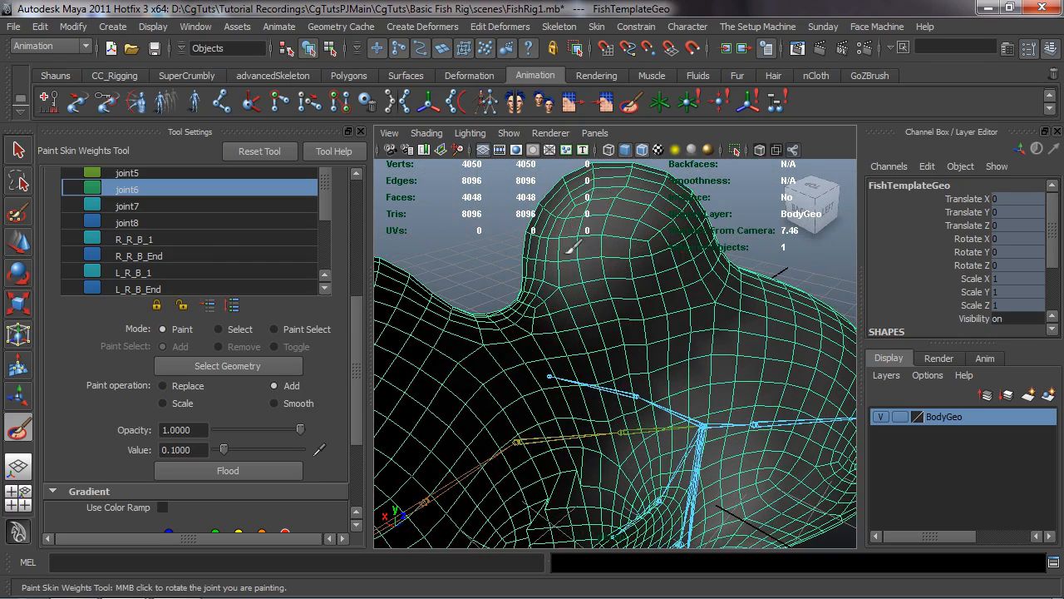
Choose the joint7 influence and blend its weights over the top and both sides of the head.
left_click(136, 205)
mouse_move(644, 251)
left_mouse_down("alt")
mouse_move(694, 240)
mouse_move(707, 258)
mouse_move(595, 287)
mouse_move(349, 274)
mouse_move(529, 263)
left_mouse_up("alt")
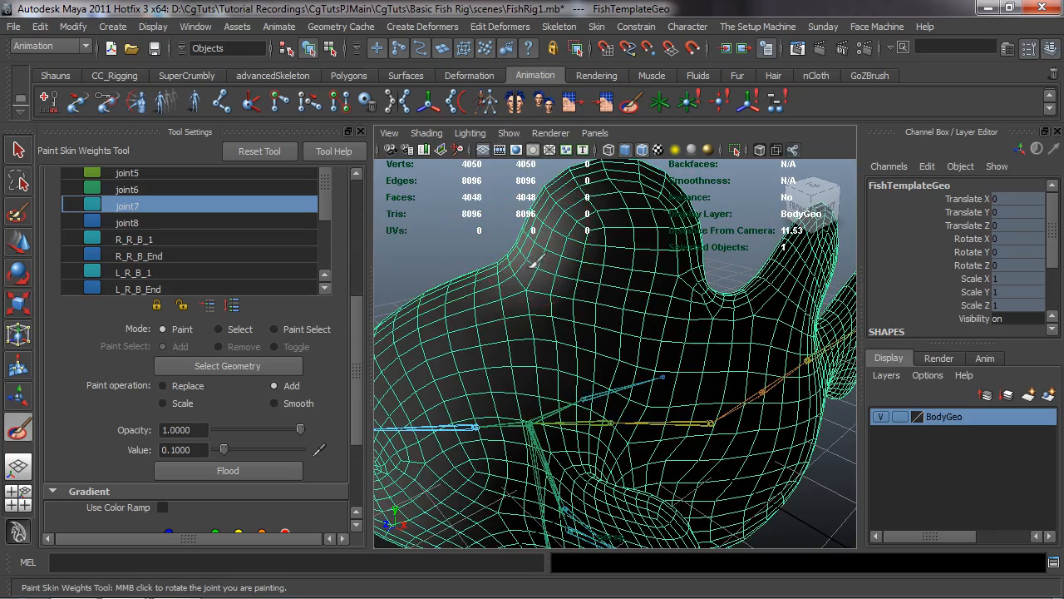
mouse_move(449, 301)
left_mouse_down("alt")
mouse_move(456, 318)
mouse_move(426, 336)
mouse_move(465, 313)
mouse_move(556, 293)
mouse_move(552, 280)
left_mouse_up("alt")
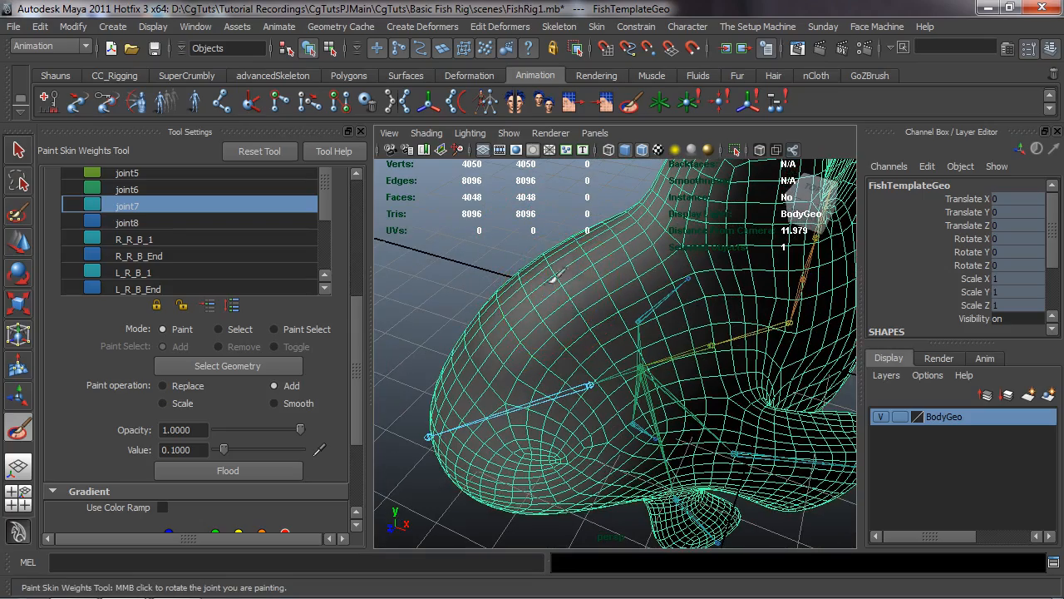
left_click_drag(561, 260, 653, 312, "alt")
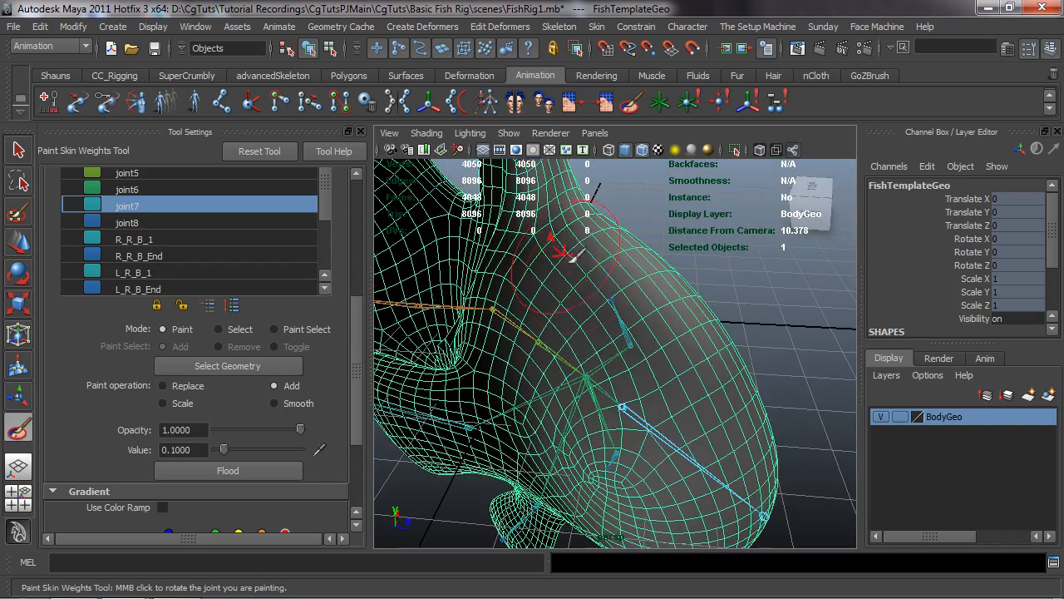
mouse_move(593, 285)
left_mouse_down("alt")
mouse_move(554, 290)
mouse_move(565, 266)
left_mouse_up("alt")
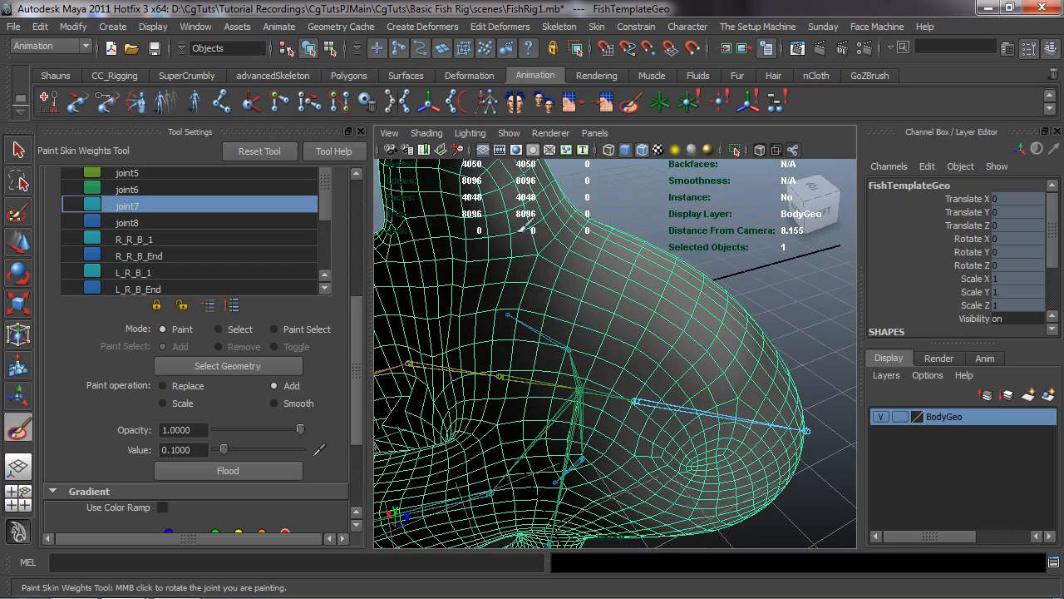
left_click_drag(564, 278, 619, 299, "alt")
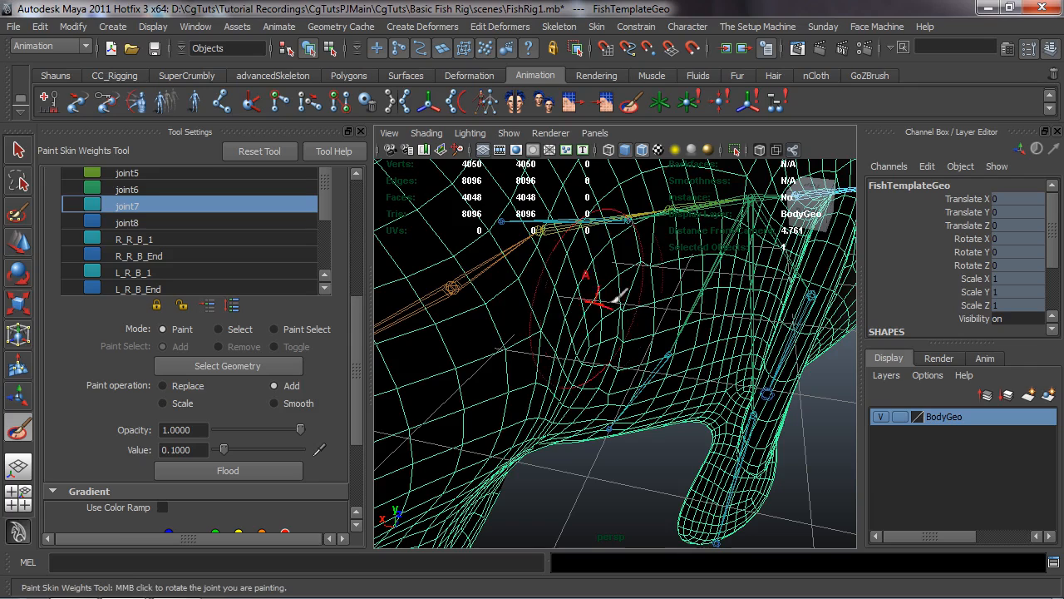
Choose the joint6 influence, add weight at 0.1 on the opposite flank behind the side fin, and smooth it into the body.
left_click(137, 222)
left_click(138, 188)
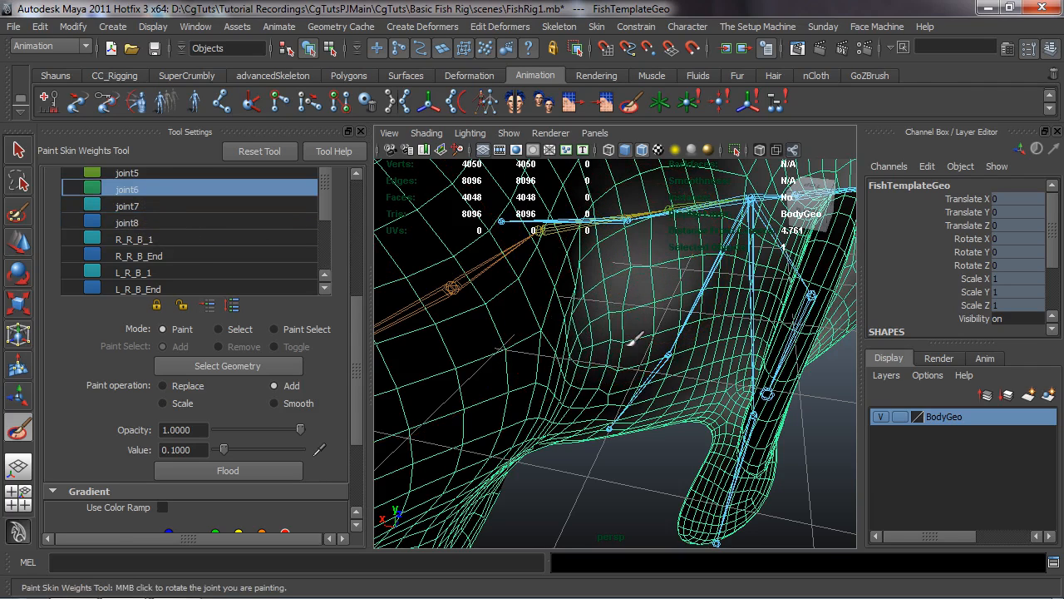
left_click_drag(582, 416, 588, 340, "alt")
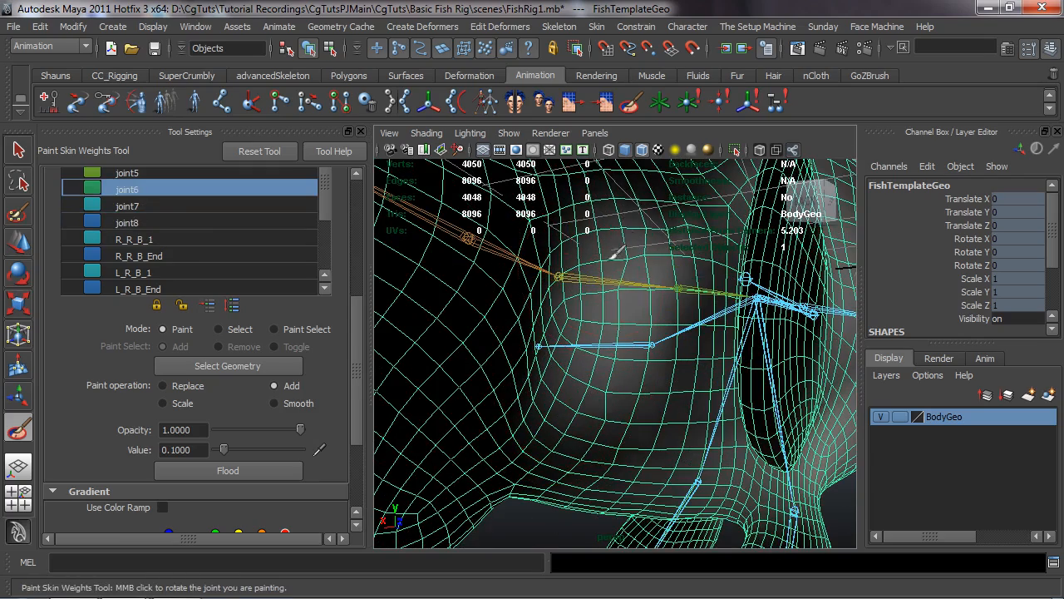
left_click_drag(585, 429, 610, 356)
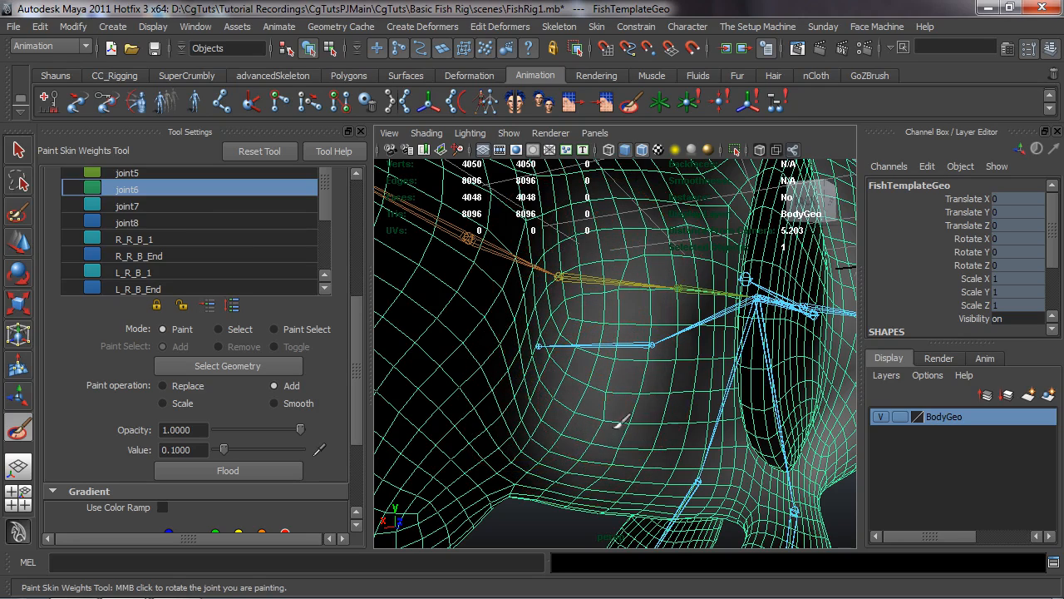
mouse_move(619, 309)
left_mouse_down("alt")
mouse_move(641, 349)
mouse_move(657, 300)
left_mouse_up("alt")
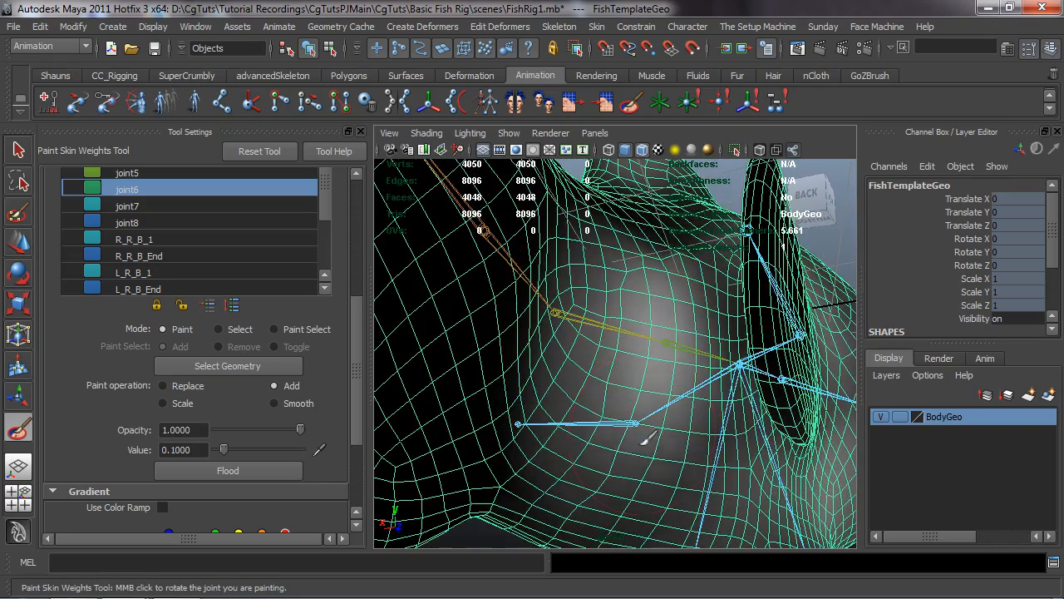
mouse_move(654, 224)
left_mouse_down("alt")
mouse_move(644, 275)
mouse_move(665, 333)
mouse_move(636, 249)
mouse_move(670, 304)
left_mouse_up("alt")
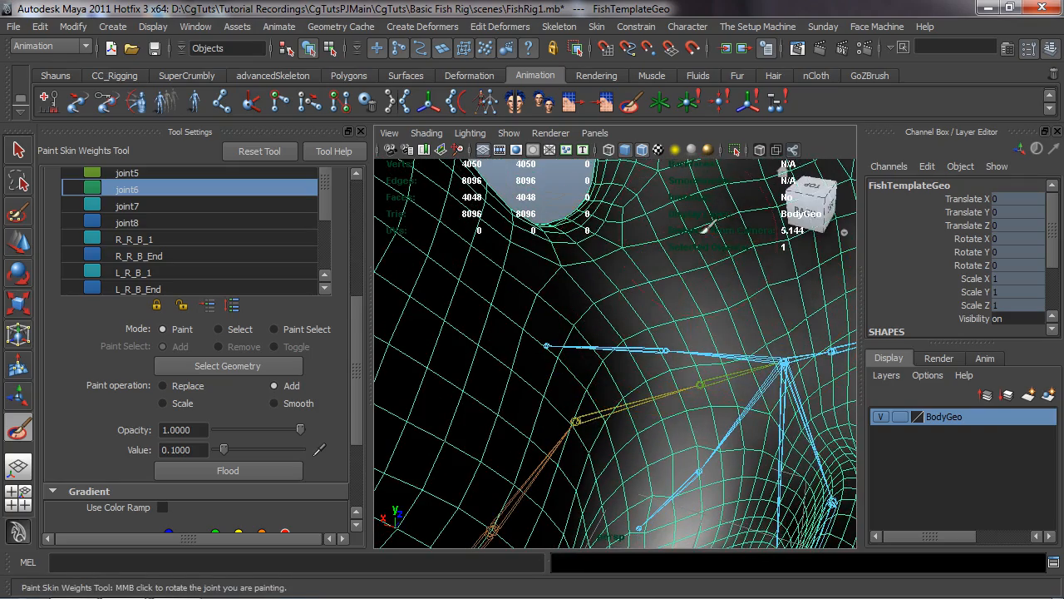
mouse_move(595, 376)
left_mouse_down("alt")
mouse_move(581, 379)
mouse_move(836, 380)
mouse_move(563, 374)
mouse_move(571, 313)
mouse_move(607, 246)
left_mouse_up("alt")
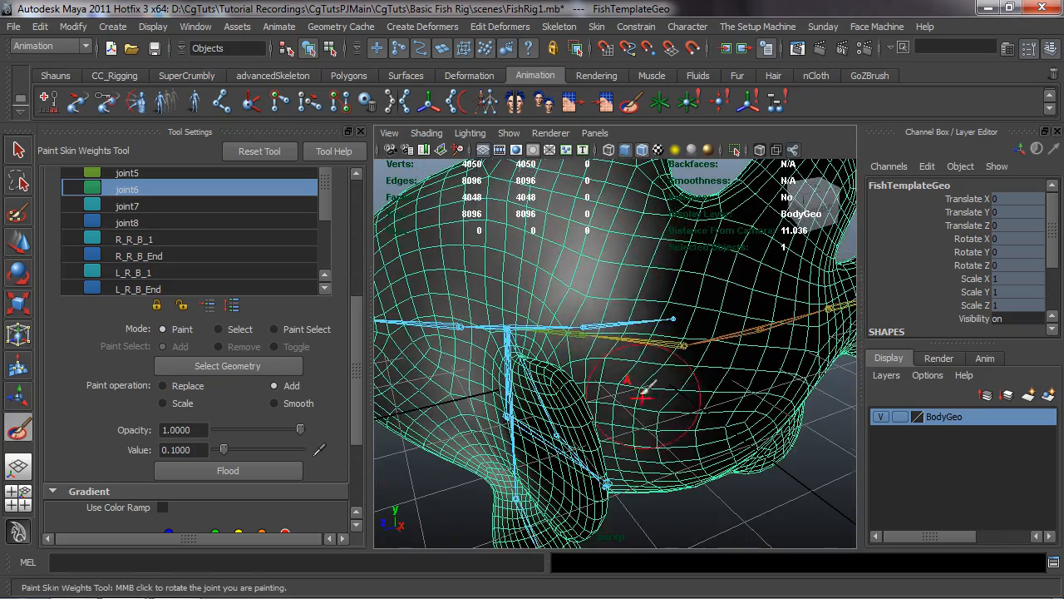
left_click_drag(647, 386, 619, 315, "alt")
left_click_drag(616, 453, 612, 363, "alt")
left_click_drag(588, 309, 515, 337, "alt")
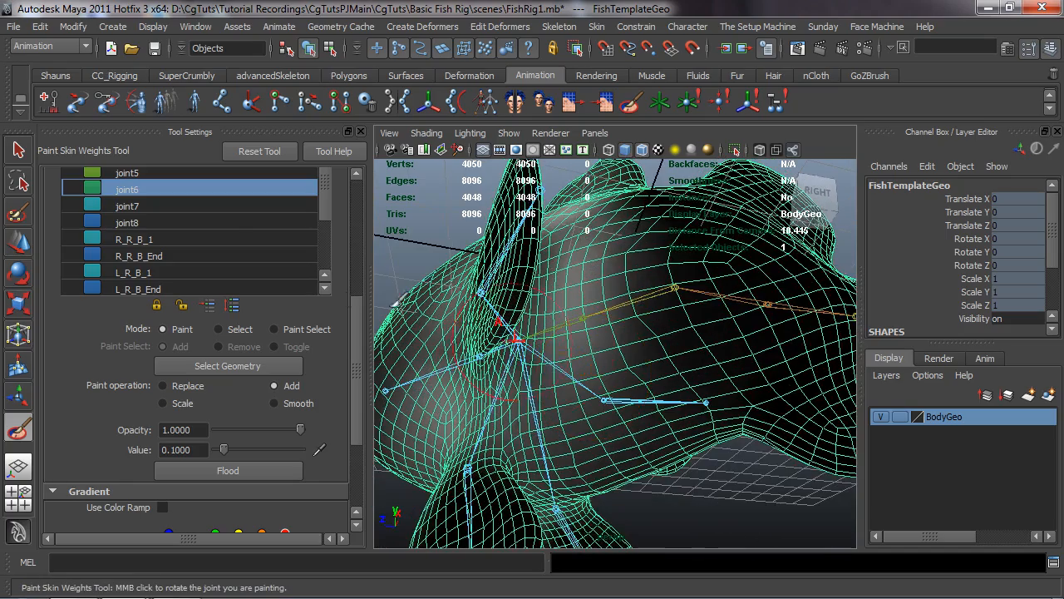
Choose the joint5 influence and add weight at 0.1 in a band around the flanks and belly behind the side fins.
left_click(127, 173)
mouse_move(598, 283)
left_mouse_down("alt")
mouse_move(636, 245)
mouse_move(611, 287)
left_mouse_up("alt")
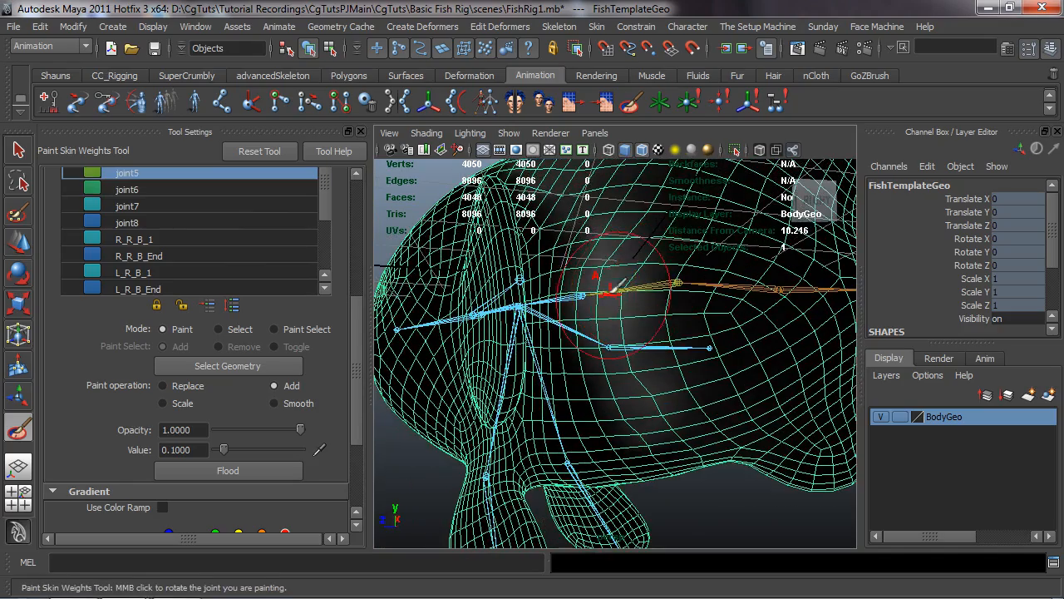
left_click_drag(652, 178, 641, 264, "alt")
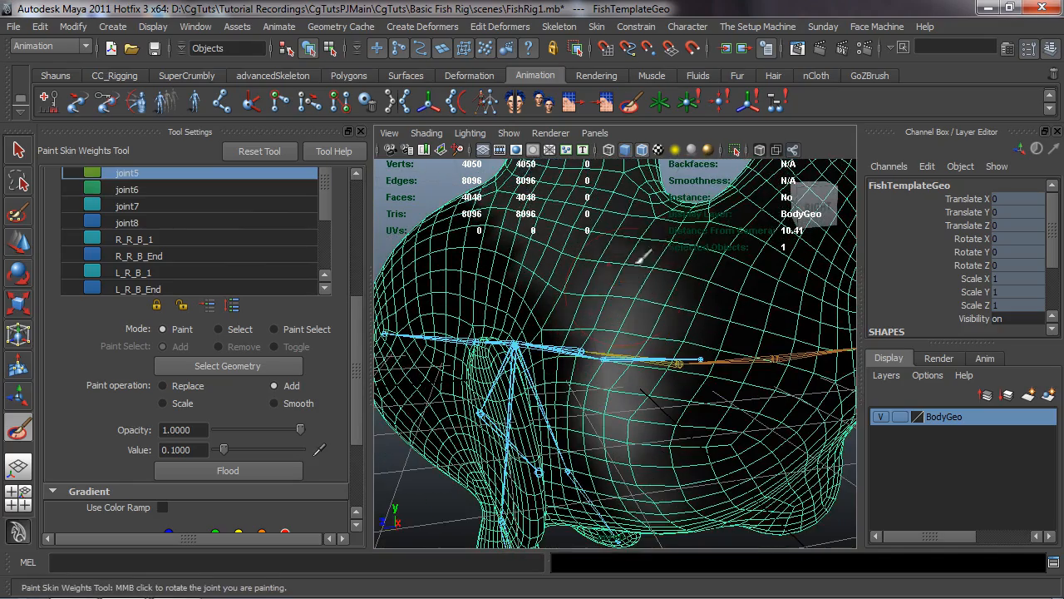
left_click_drag(622, 487, 605, 291, "alt")
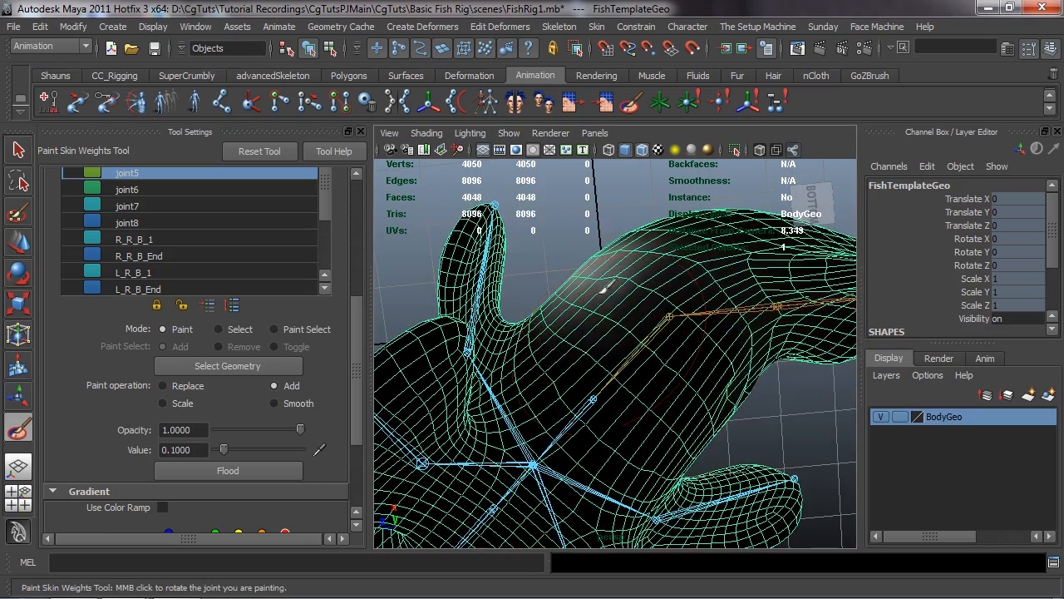
left_click_drag(690, 361, 579, 425, "alt")
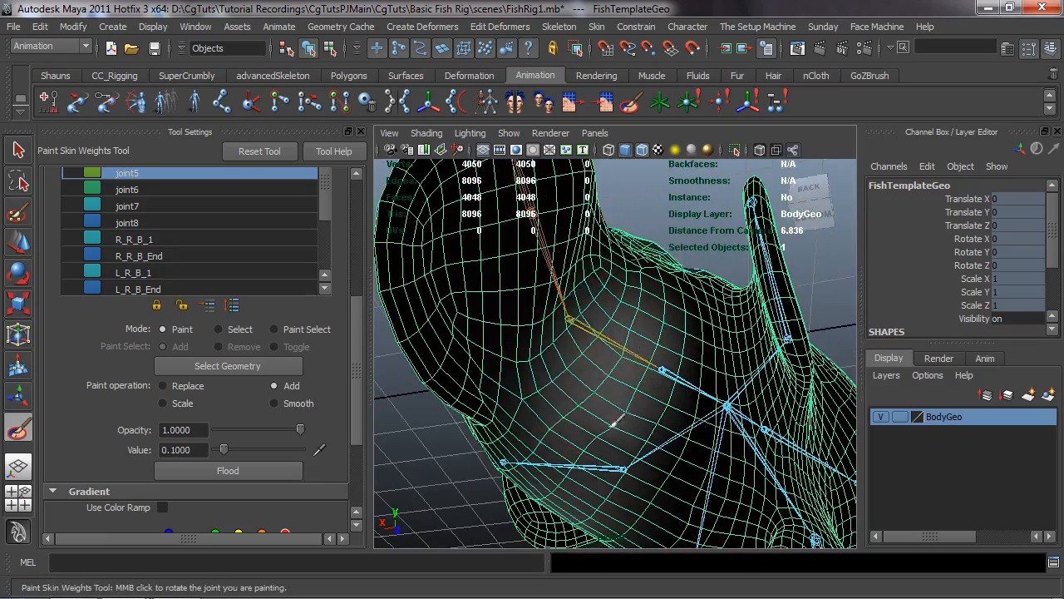
left_click_drag(632, 351, 630, 380, "alt")
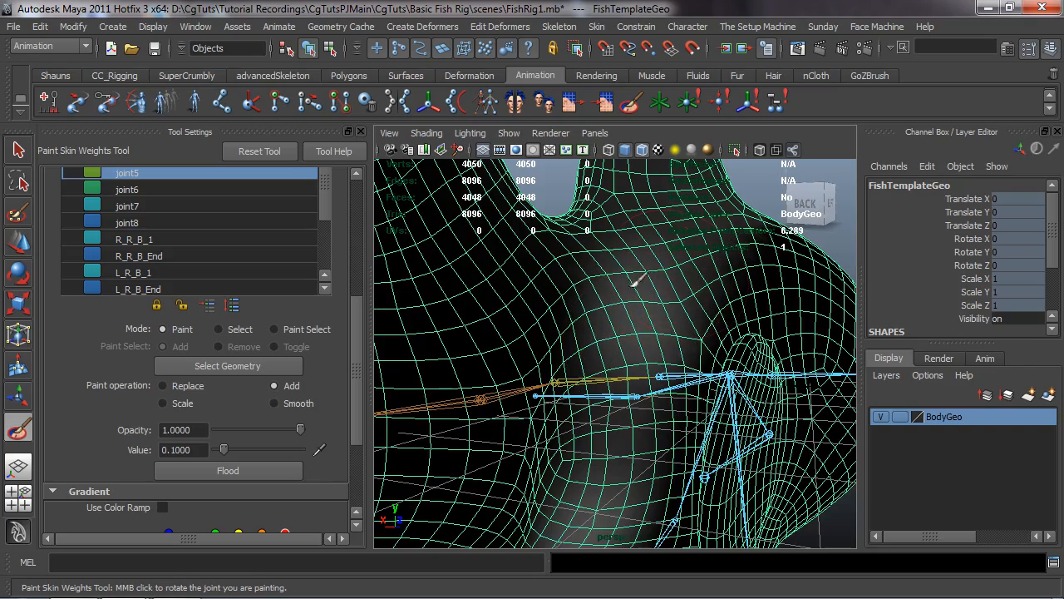
Build up the joint5 band on both sides of the body and smooth it toward the dorsal fin base.
left_click_drag(617, 467, 609, 289, "alt")
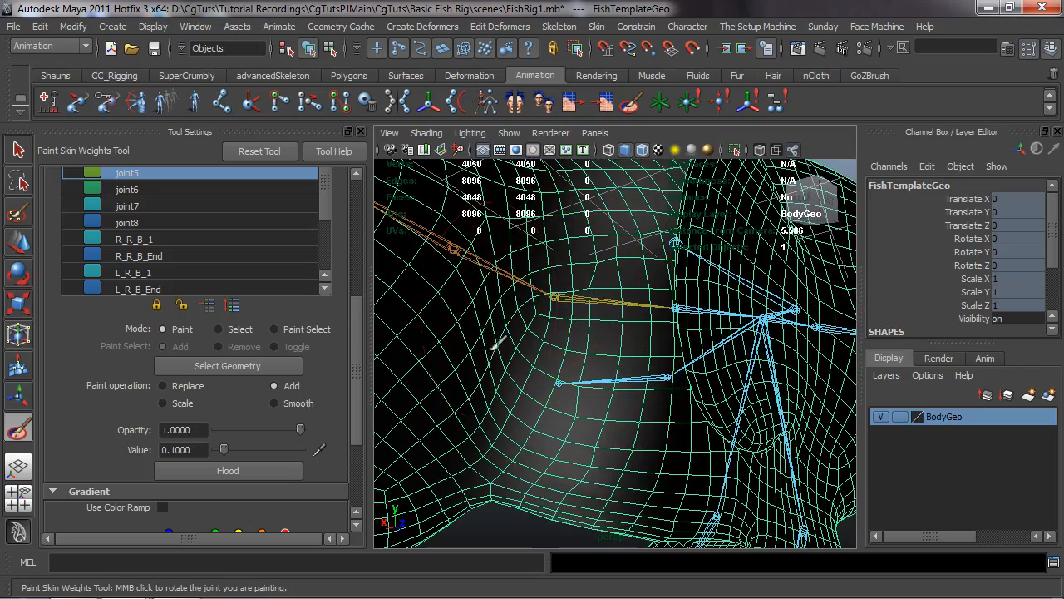
mouse_move(592, 359)
left_mouse_down("alt")
mouse_move(601, 292)
mouse_move(601, 302)
mouse_move(743, 326)
mouse_move(807, 311)
mouse_move(794, 315)
left_mouse_up("alt")
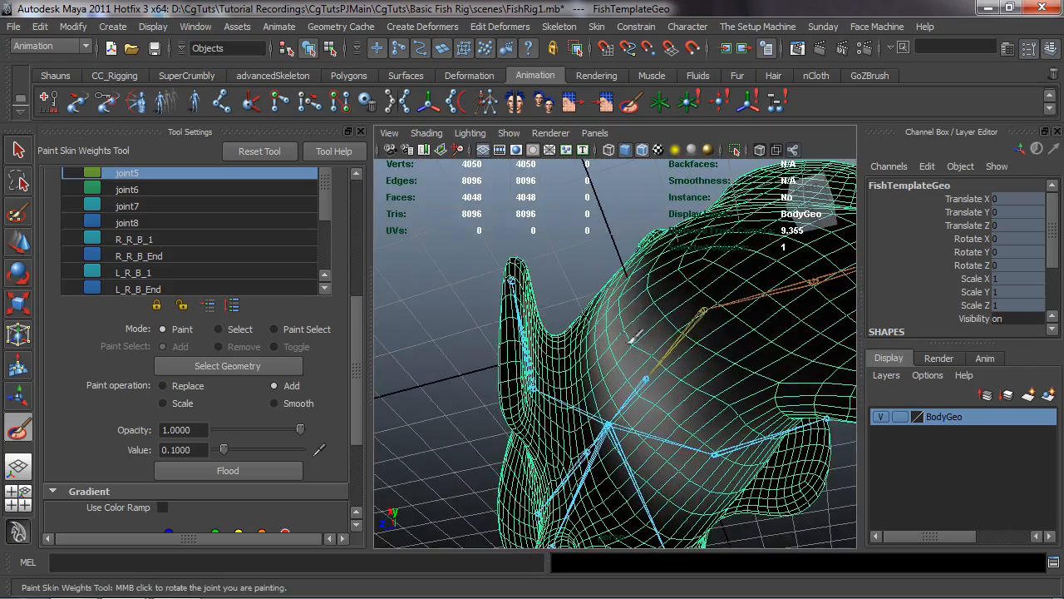
left_click_drag(713, 423, 565, 297, "alt")
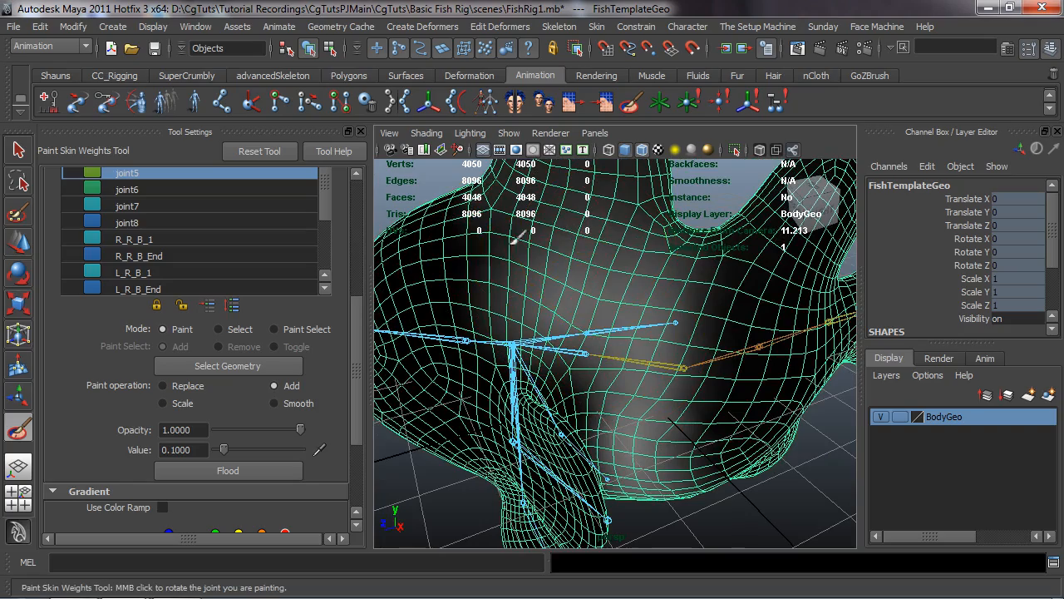
left_click_drag(539, 317, 592, 333, "alt")
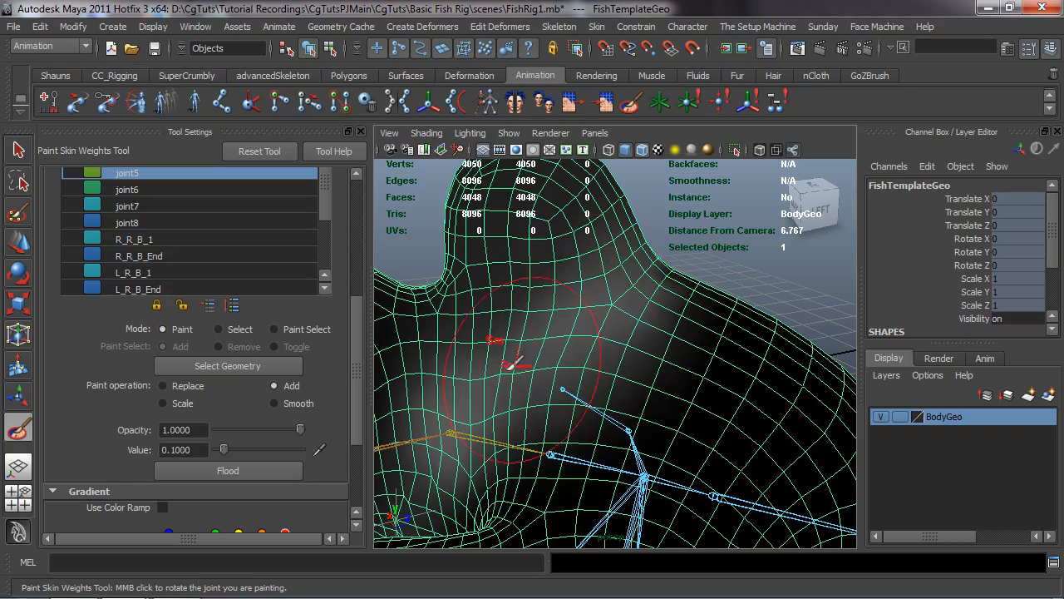
left_click_drag(457, 376, 712, 303, "alt")
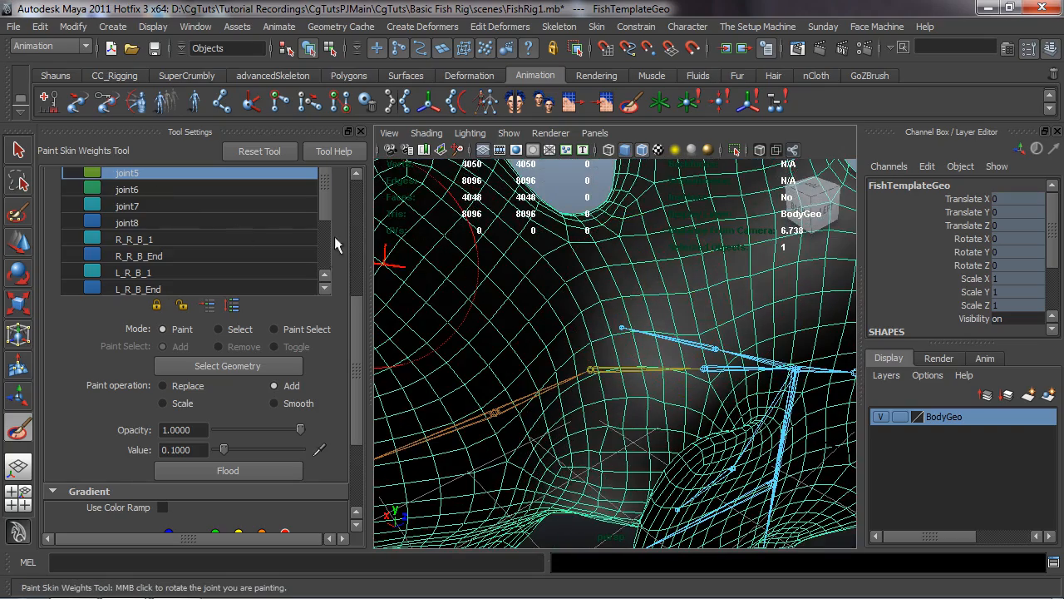
scroll(366, 270, "up", 5)
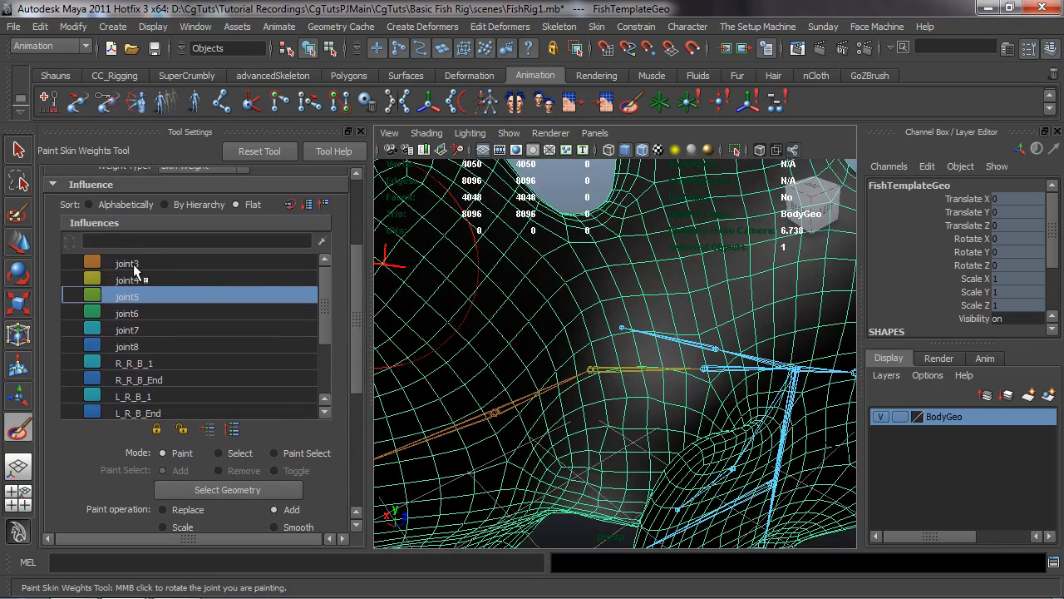
Choose the joint3 influence and add its weight on both flanks behind the side fins, smoothing the spread into the body.
left_click(134, 265)
left_click_drag(474, 290, 557, 313, "alt")
right_click_drag(558, 313, 582, 297, "alt")
left_click_drag(585, 296, 604, 268, "alt")
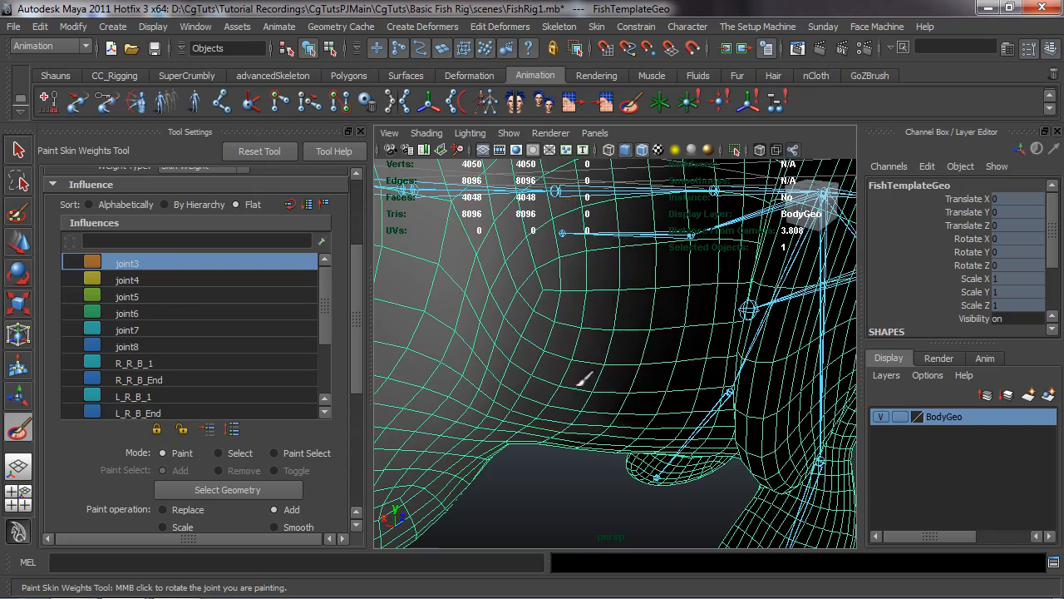
left_click_drag(608, 223, 637, 341, "alt")
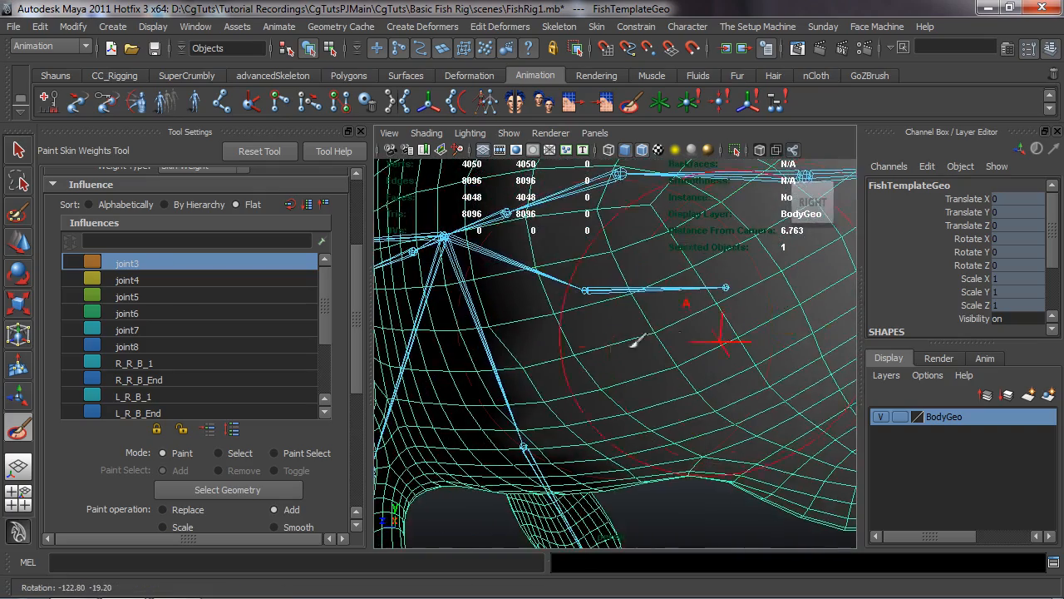
left_click_drag(600, 447, 609, 356, "alt")
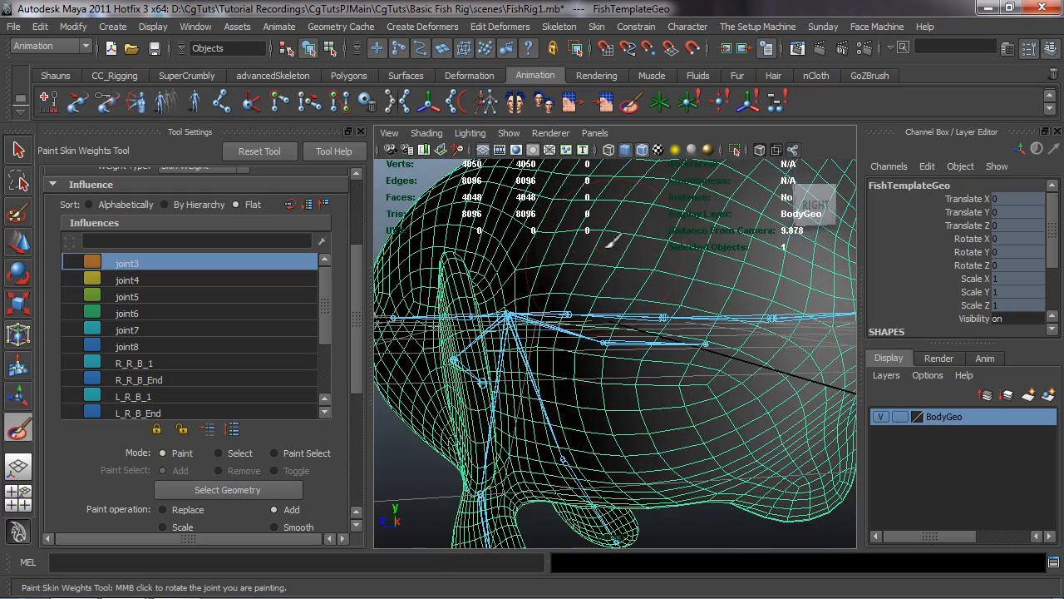
left_click_drag(662, 468, 519, 395, "alt")
middle_click_drag(519, 394, 498, 418, "alt")
right_click_drag(498, 417, 549, 387, "alt")
left_click_drag(549, 388, 568, 353, "alt")
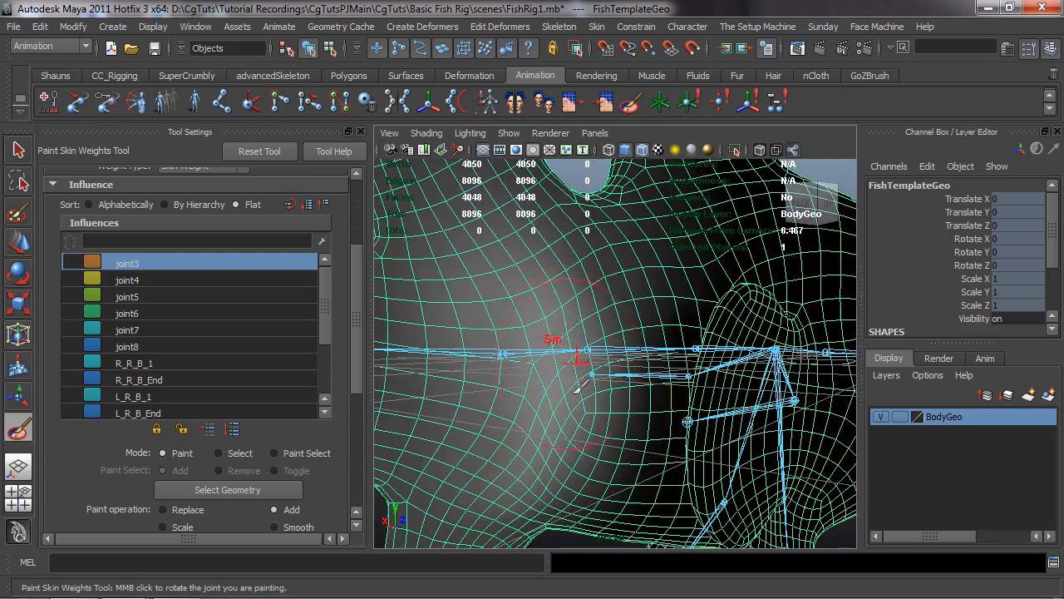
Build up the joint3 weight on the opposite flank and smooth it outward toward the belly and side fin.
right_click_drag(574, 434, 579, 349, "alt")
mouse_move(579, 349)
left_mouse_down("alt")
mouse_move(573, 271)
mouse_move(570, 330)
mouse_move(577, 302)
left_mouse_up("alt")
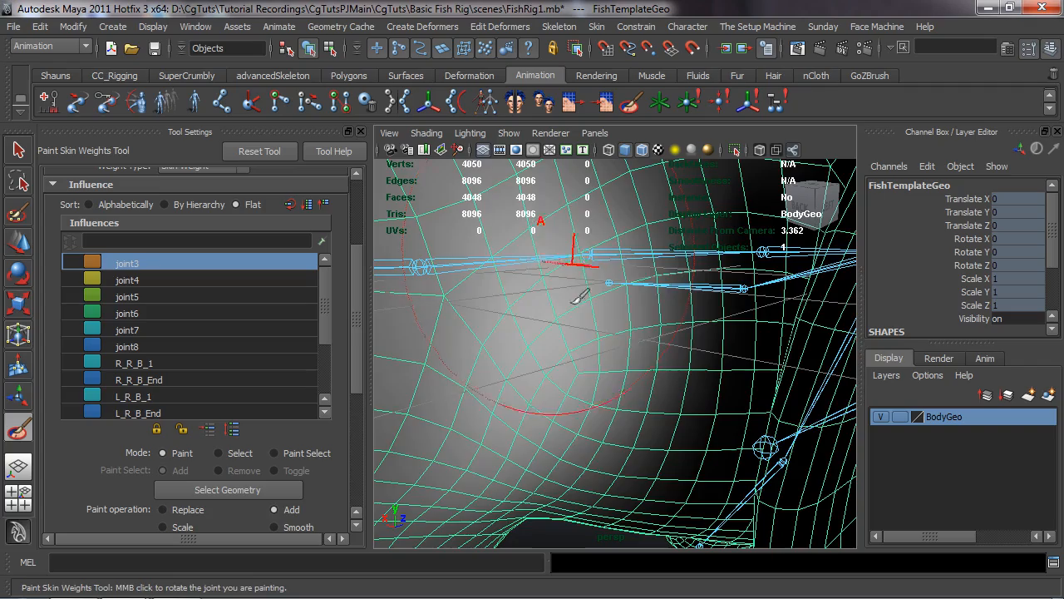
left_click_drag(562, 436, 564, 378, "alt")
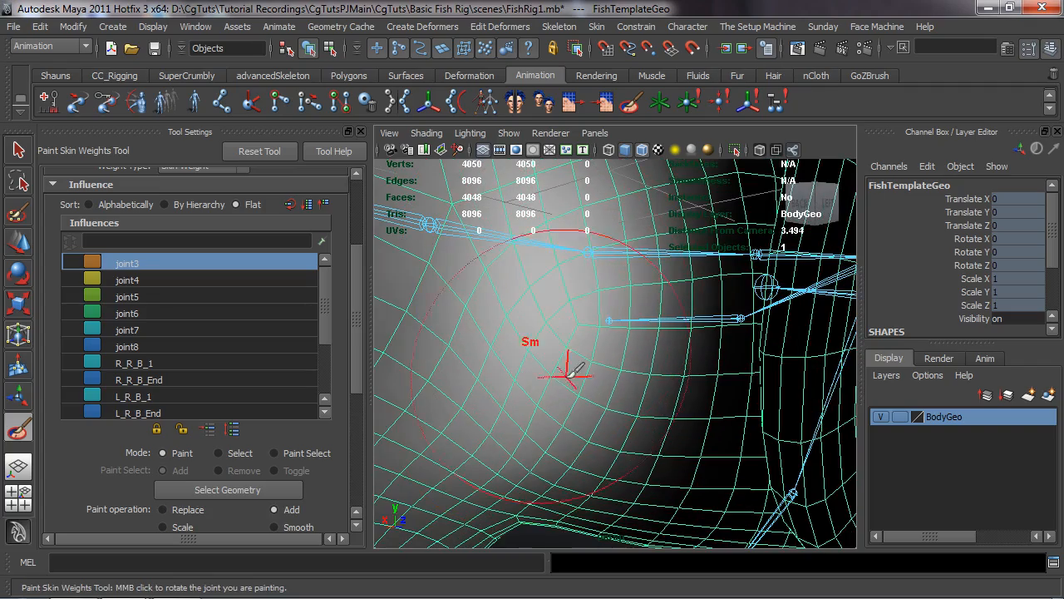
scroll(551, 477, "down", 10)
left_click_drag(551, 478, 675, 391, "alt")
scroll(676, 391, "up", 4)
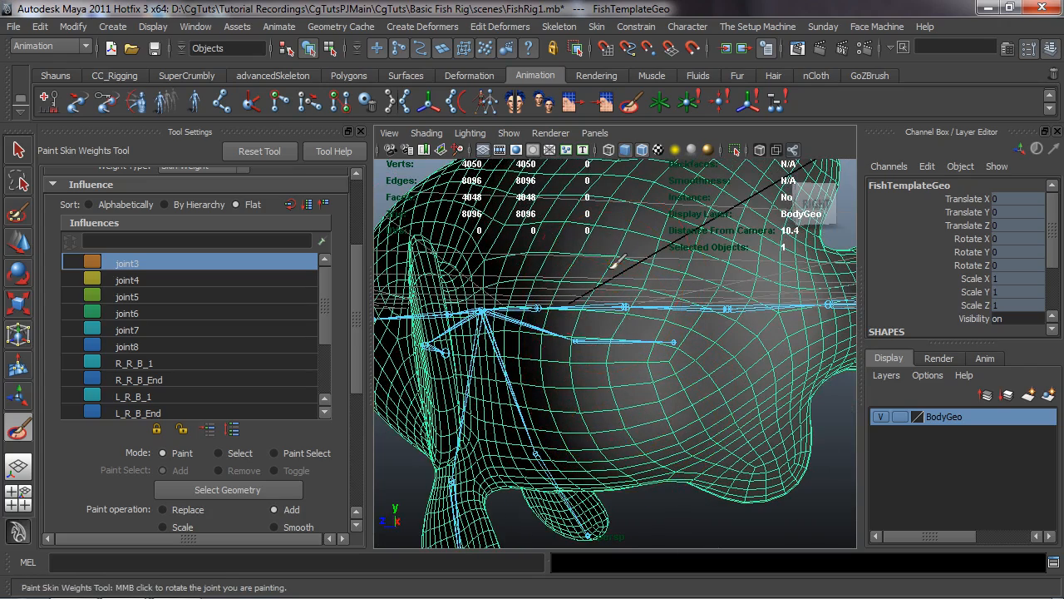
Choose the joint4 influence and add weight in a band over both flanks, the belly and below the dorsal fin.
left_click(147, 280)
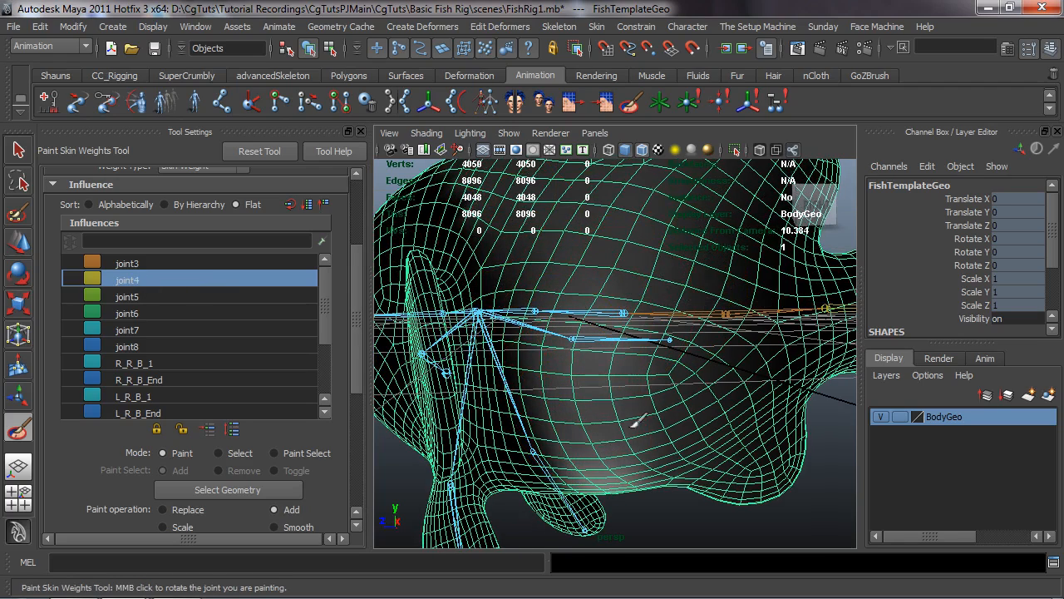
left_click_drag(653, 403, 428, 389, "alt")
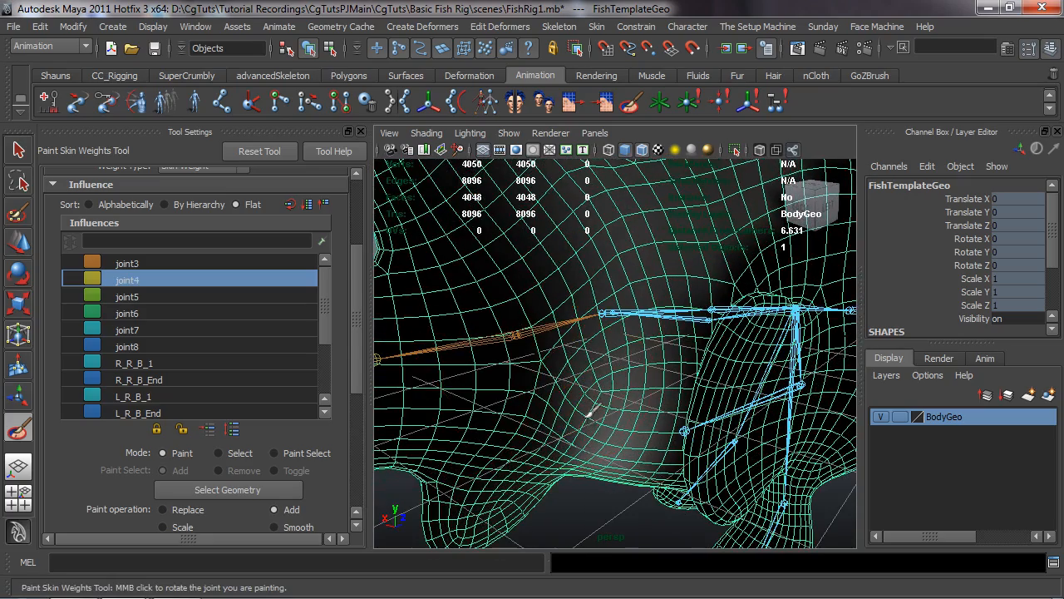
mouse_move(589, 208)
left_mouse_down("alt")
mouse_move(601, 309)
mouse_move(570, 273)
left_mouse_up("alt")
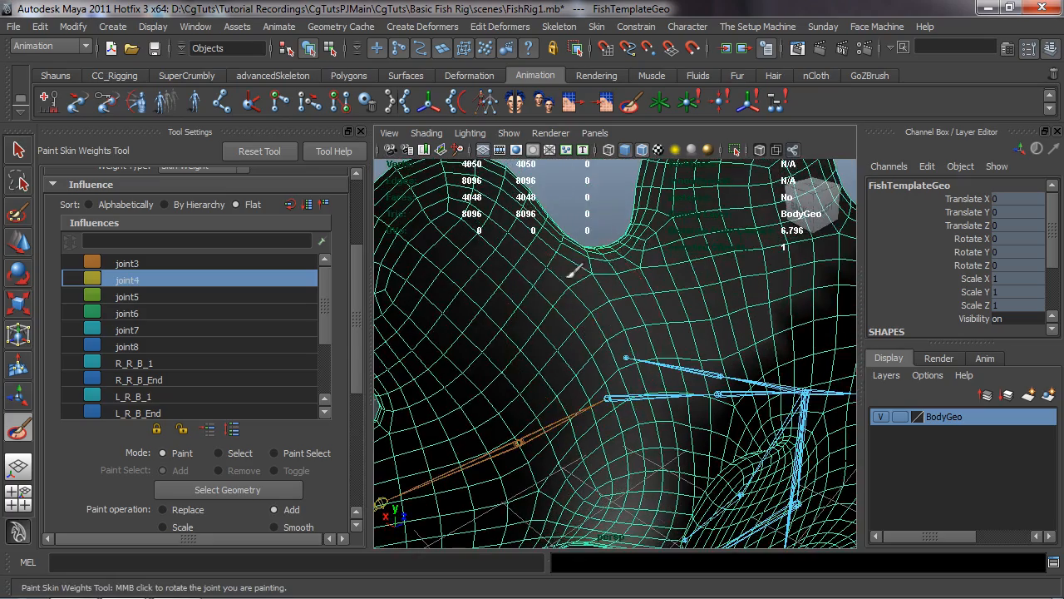
mouse_move(682, 370)
left_mouse_down("alt")
mouse_move(546, 375)
mouse_move(607, 345)
mouse_move(499, 351)
mouse_move(478, 305)
left_mouse_up("alt")
mouse_move(641, 353)
left_mouse_down("alt")
mouse_move(570, 352)
mouse_move(637, 356)
mouse_move(582, 341)
left_mouse_up("alt")
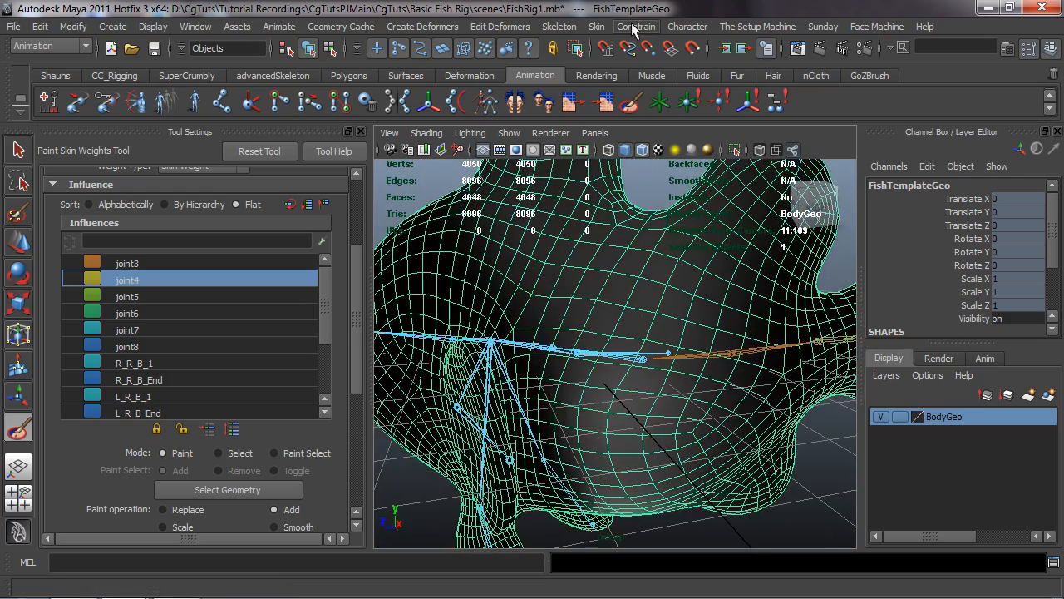
Review the Smooth Bind options for max influences and dropoff rate, leaving the settings unapplied.
left_click(597, 27)
mouse_move(695, 53)
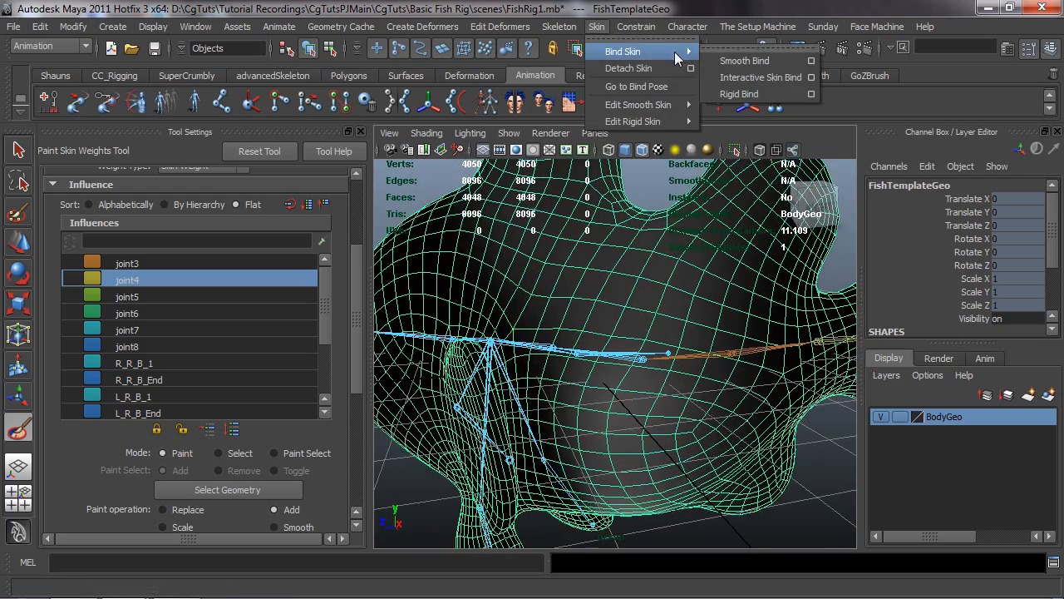
left_click(810, 65)
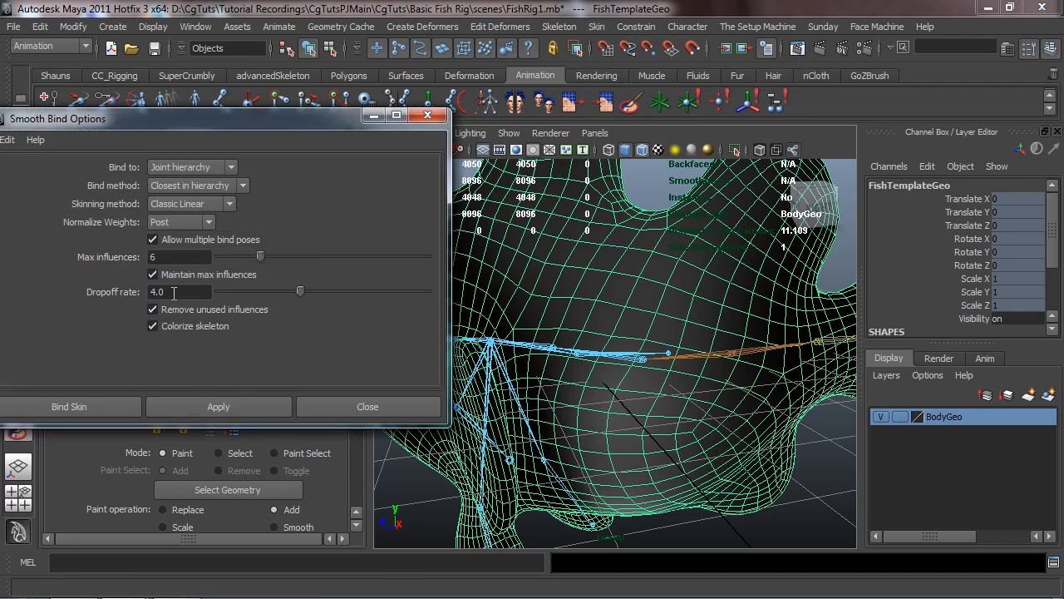
left_click(427, 114)
Add more joint4 weight on the lower flank and underside of the body behind the side fins.
mouse_move(592, 314)
left_mouse_down("alt")
mouse_move(613, 321)
mouse_move(582, 324)
left_mouse_up("alt")
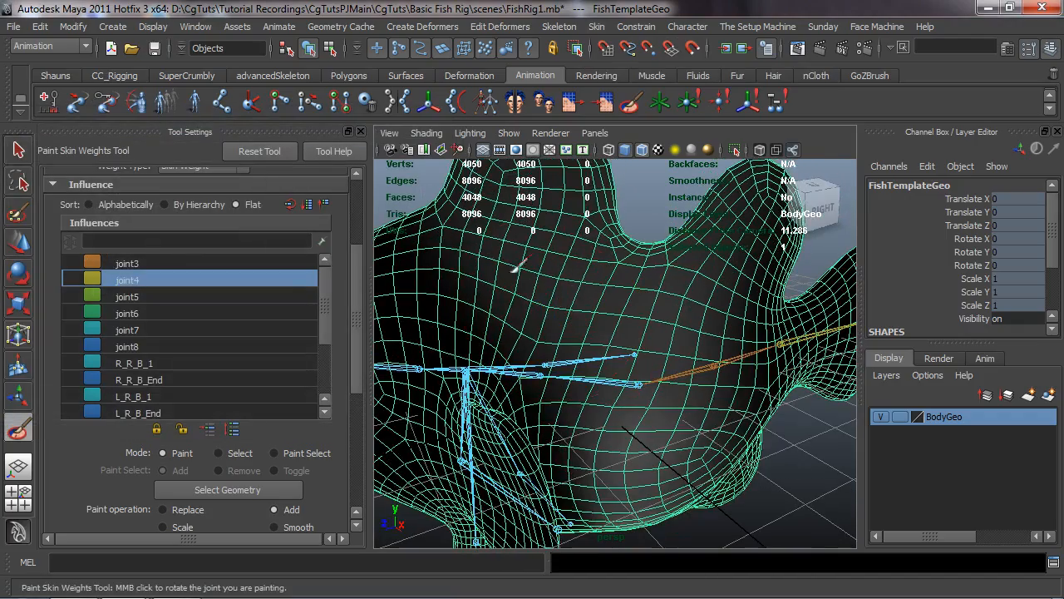
left_click_drag(607, 445, 555, 285, "alt")
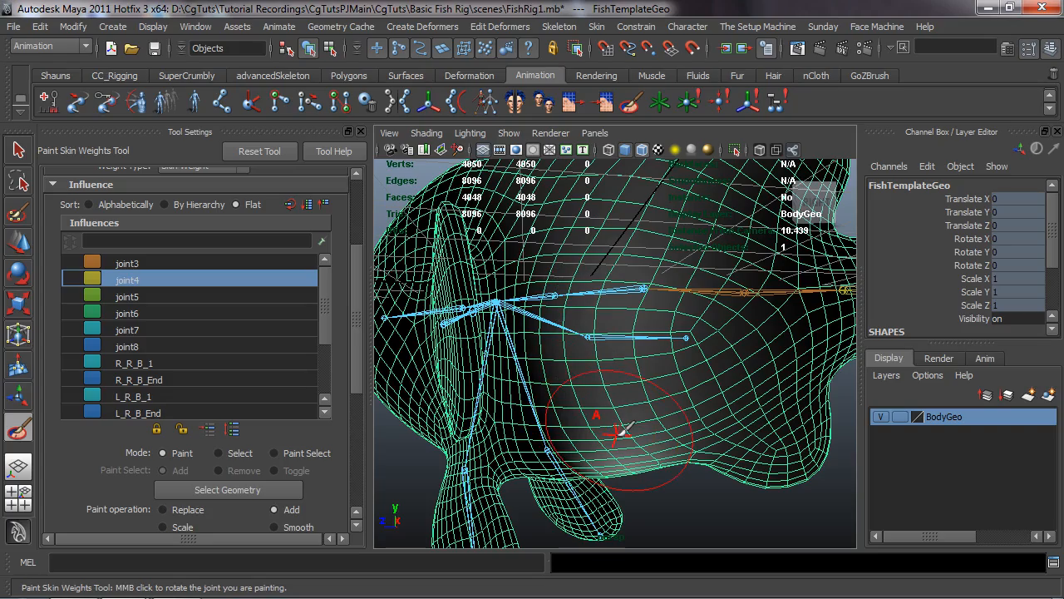
left_click_drag(620, 358, 582, 343, "alt")
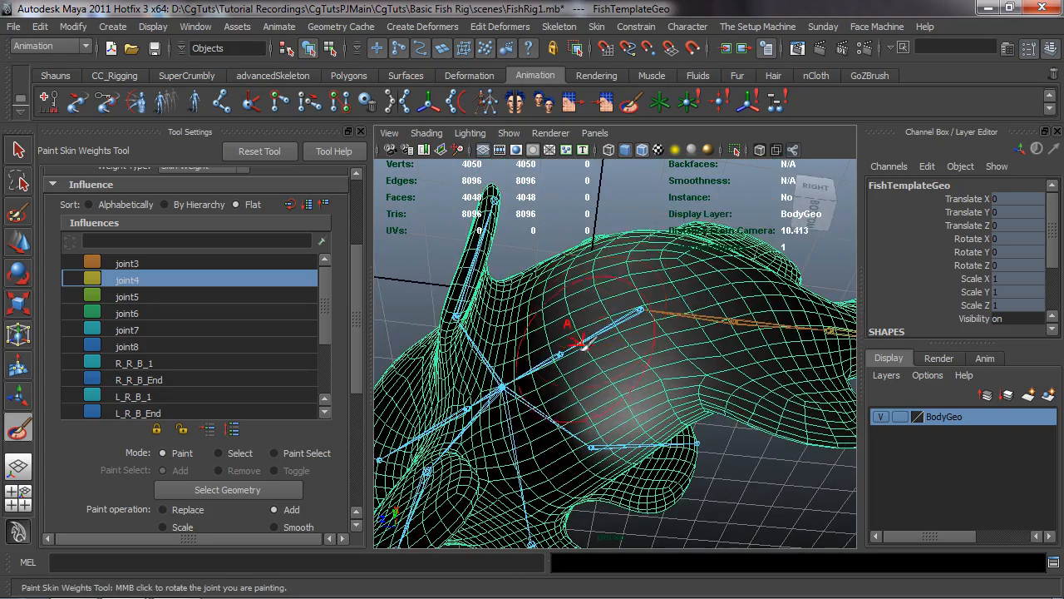
left_click_drag(638, 427, 639, 384, "alt")
mouse_move(548, 324)
left_mouse_down("alt")
mouse_move(631, 338)
mouse_move(663, 363)
mouse_move(641, 304)
mouse_move(594, 316)
mouse_move(579, 359)
left_mouse_up("alt")
Test-rotate joint4 about its Y axis to check the body's bend, and reset its Rotate Y to 0.
key("w")
left_click(641, 304)
key("e")
mouse_move(542, 413)
left_mouse_down()
mouse_move(625, 412)
mouse_move(535, 410)
left_mouse_up()
key("ctrl+z")
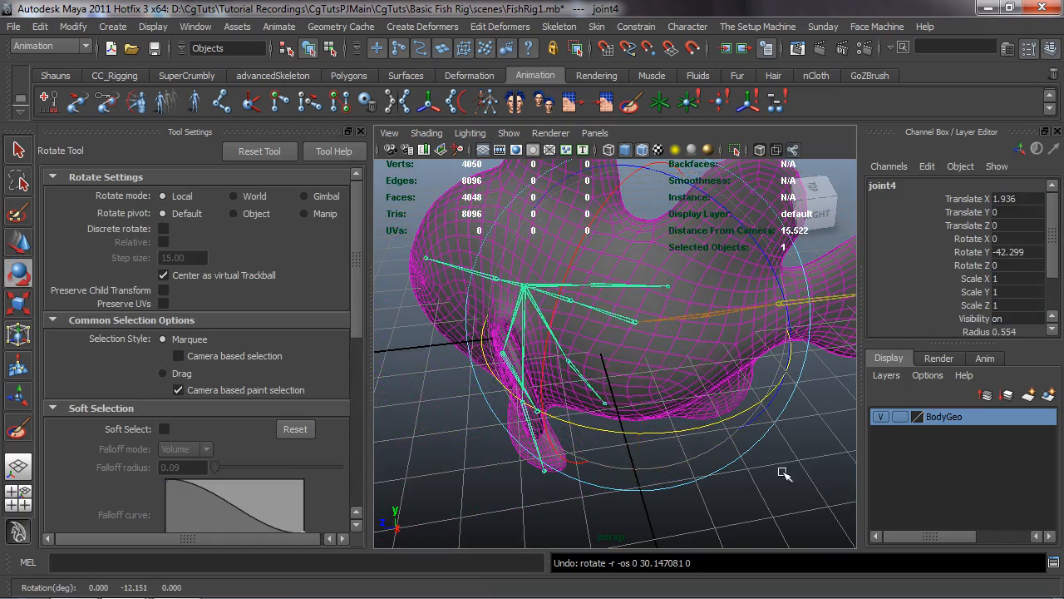
left_click(1007, 251)
type("0")
key("Return")
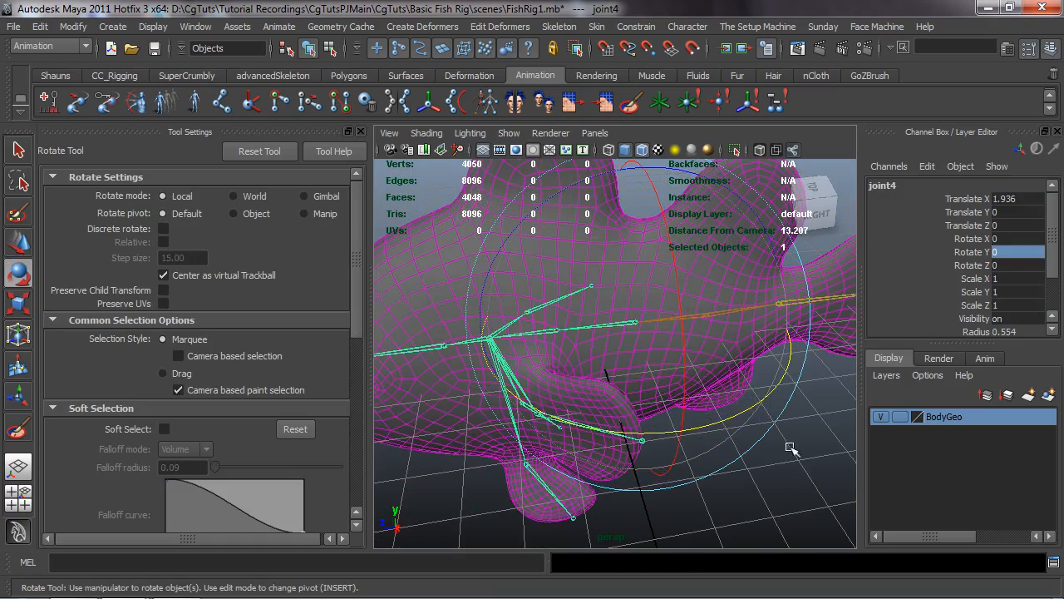
Rotate joint5 to about -58 degrees on Y to bend the front of the fish sideways, and clear the selection.
left_click(771, 512)
left_click_drag(680, 454, 603, 395, "alt")
left_click(551, 330)
left_click_drag(551, 329, 740, 420, "alt")
left_click_drag(675, 430, 597, 425)
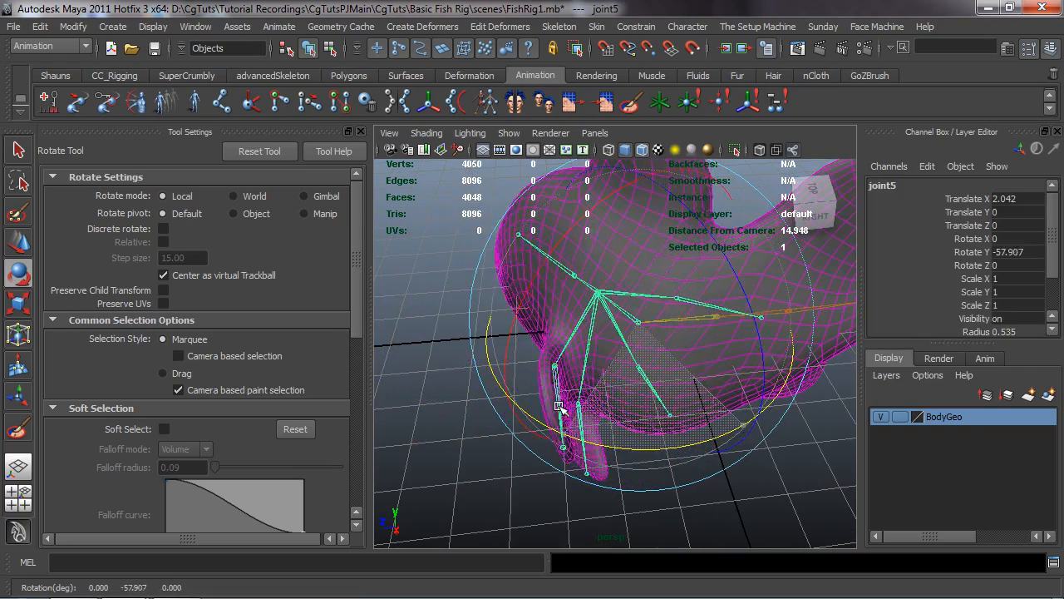
left_click_drag(557, 407, 573, 357, "alt")
left_click(434, 456)
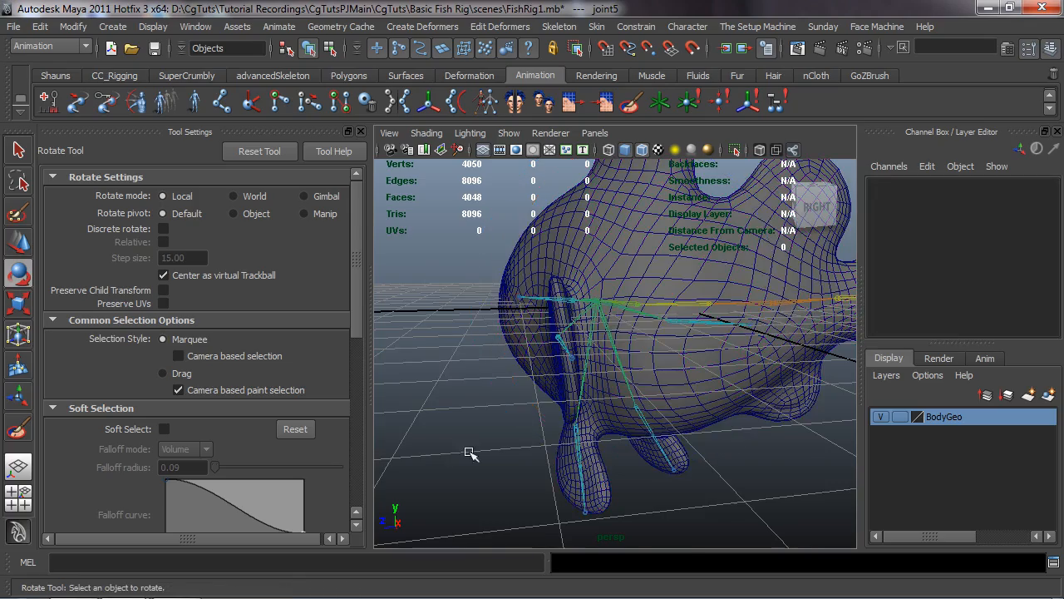
Select the fish mesh, resume Paint Skin Weights with the joint5 influence, and smooth its weights on the outer flank of the bend.
left_click_drag(469, 452, 482, 464, "alt")
left_click(687, 209)
left_click(630, 103)
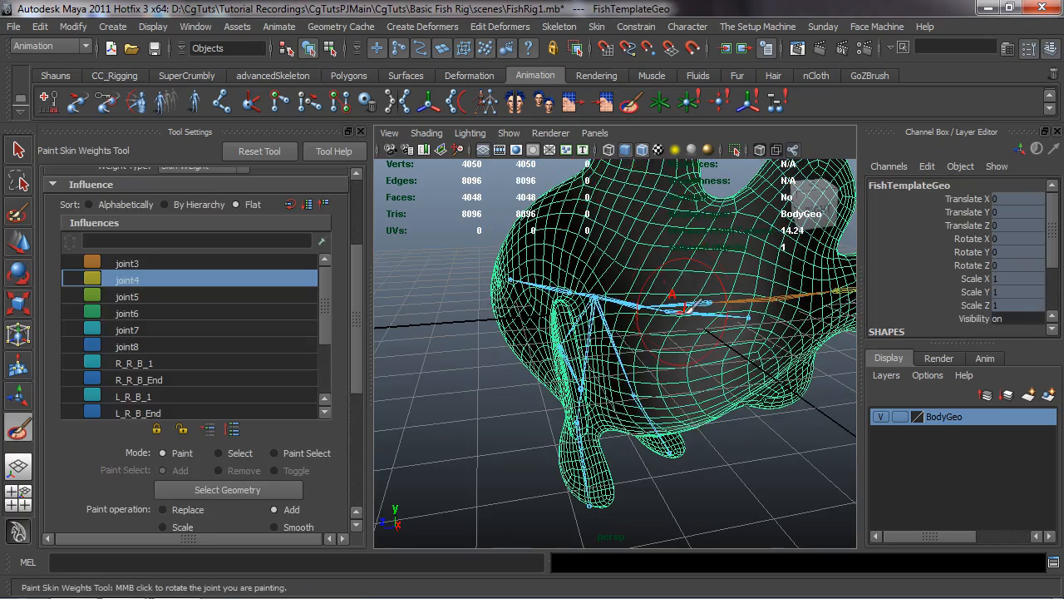
left_click(197, 298)
scroll(640, 337, "up", 5)
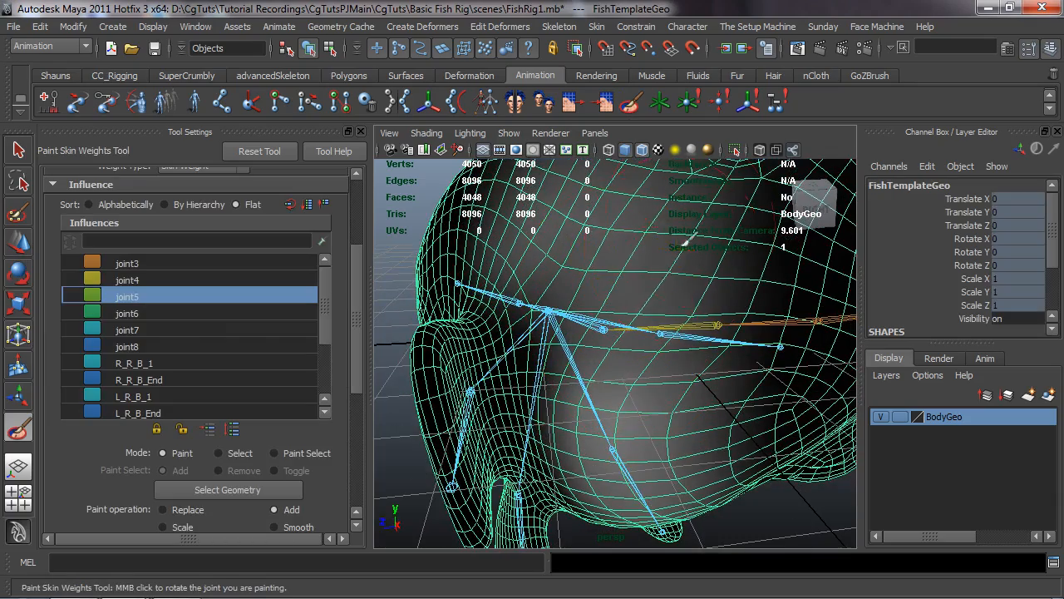
left_click_drag(650, 426, 617, 267, "alt")
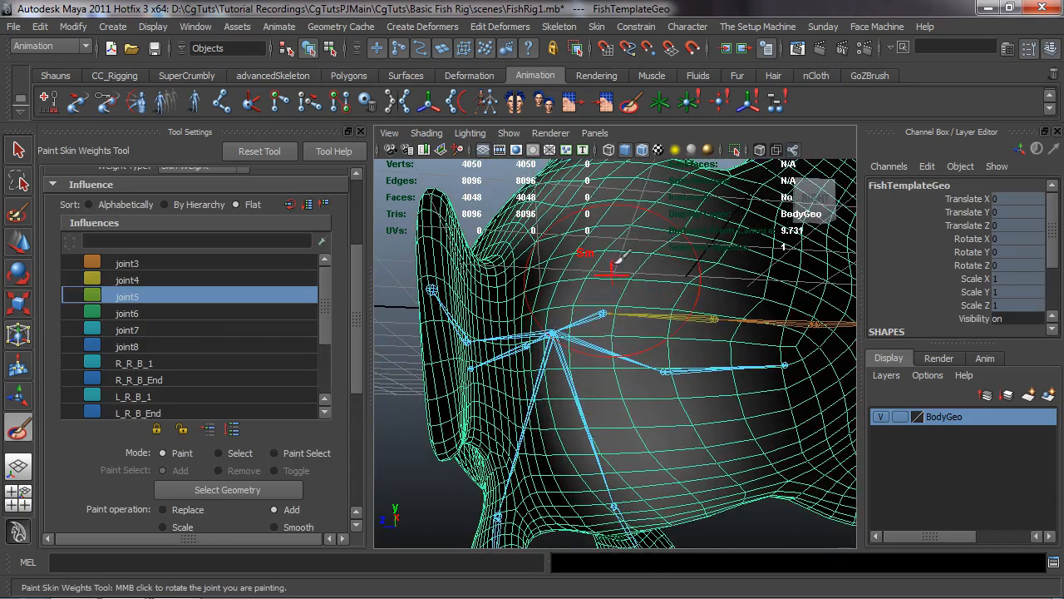
Smooth joint5 on the inner side of the bend and add its weight to the body strip beside the side fin base.
left_click_drag(655, 429, 413, 367, "alt")
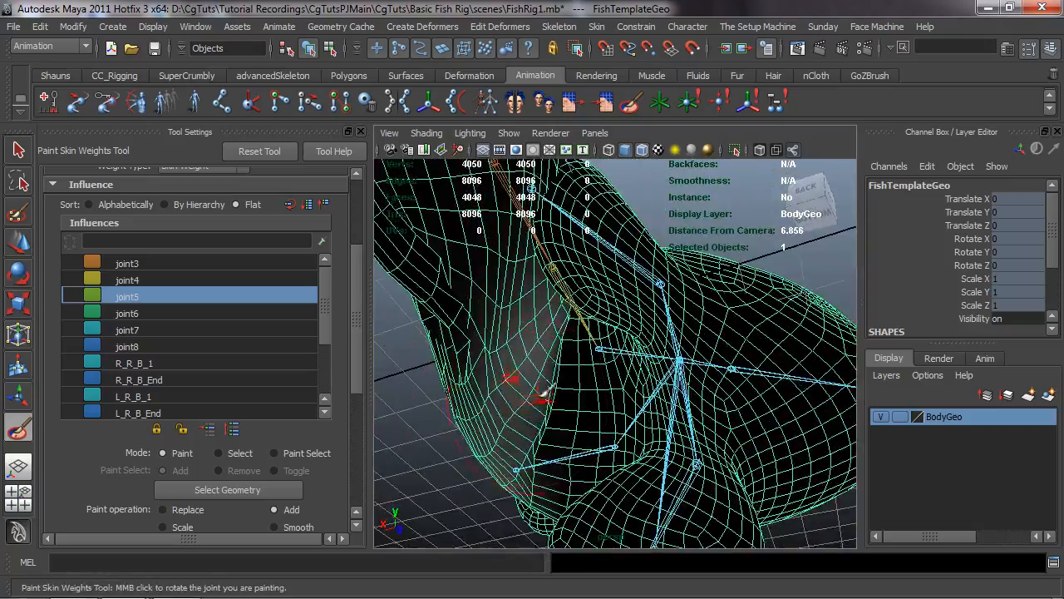
left_click_drag(542, 386, 553, 353, "alt")
right_click_drag(550, 353, 568, 384, "alt")
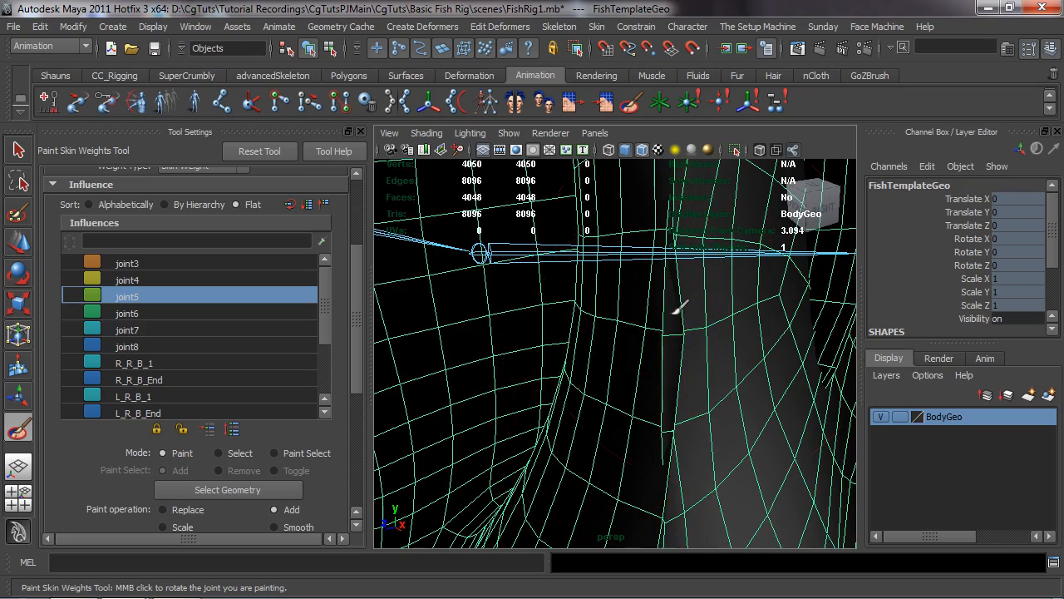
left_click_drag(720, 349, 677, 350, "alt")
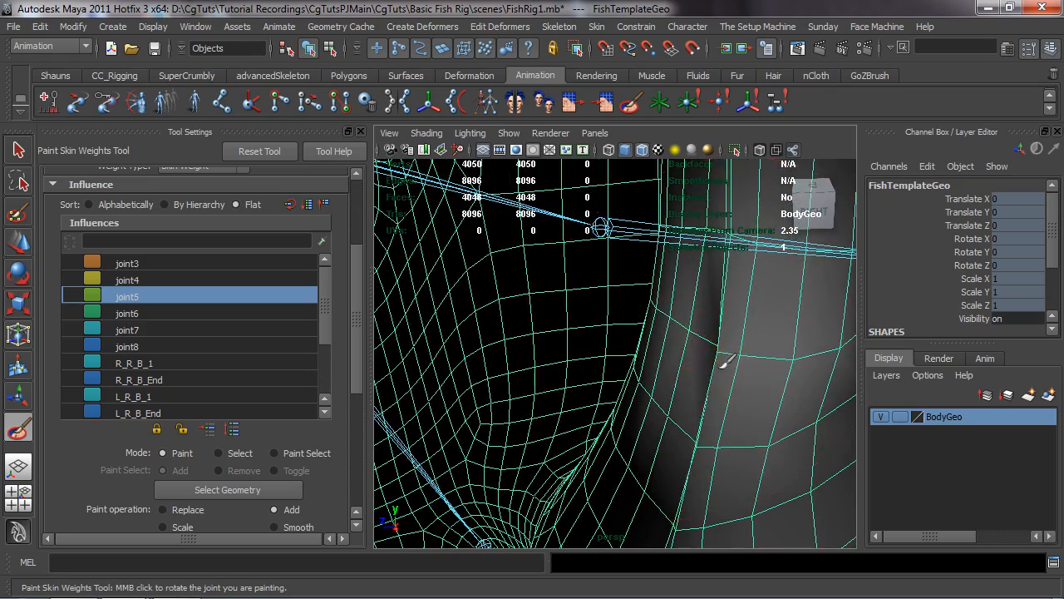
left_click_drag(735, 361, 684, 341, "alt")
mouse_move(707, 379)
left_mouse_down("alt")
mouse_move(751, 409)
mouse_move(706, 389)
left_mouse_up("alt")
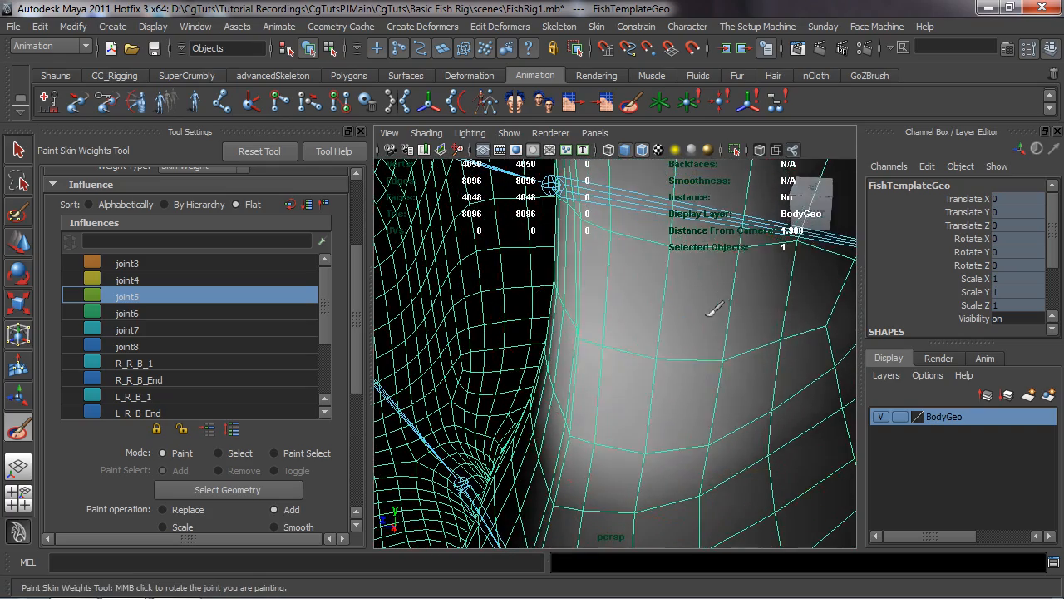
mouse_move(646, 302)
left_mouse_down("alt")
mouse_move(558, 316)
mouse_move(659, 313)
mouse_move(706, 340)
mouse_move(850, 373)
mouse_move(834, 390)
mouse_move(587, 366)
left_mouse_up("alt")
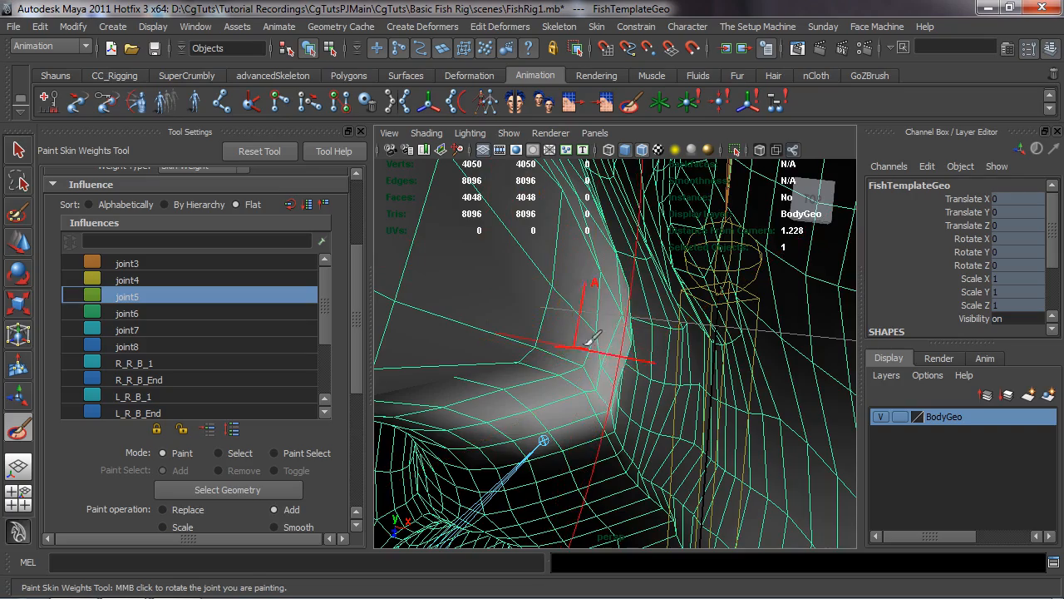
Reduce the brush radius and strengthen the joint5 weight on the body strip directly behind the side fin.
mouse_move(544, 320)
left_mouse_down("alt")
mouse_move(473, 314)
mouse_move(573, 335)
mouse_move(584, 351)
mouse_move(591, 308)
mouse_move(513, 302)
left_mouse_up("alt")
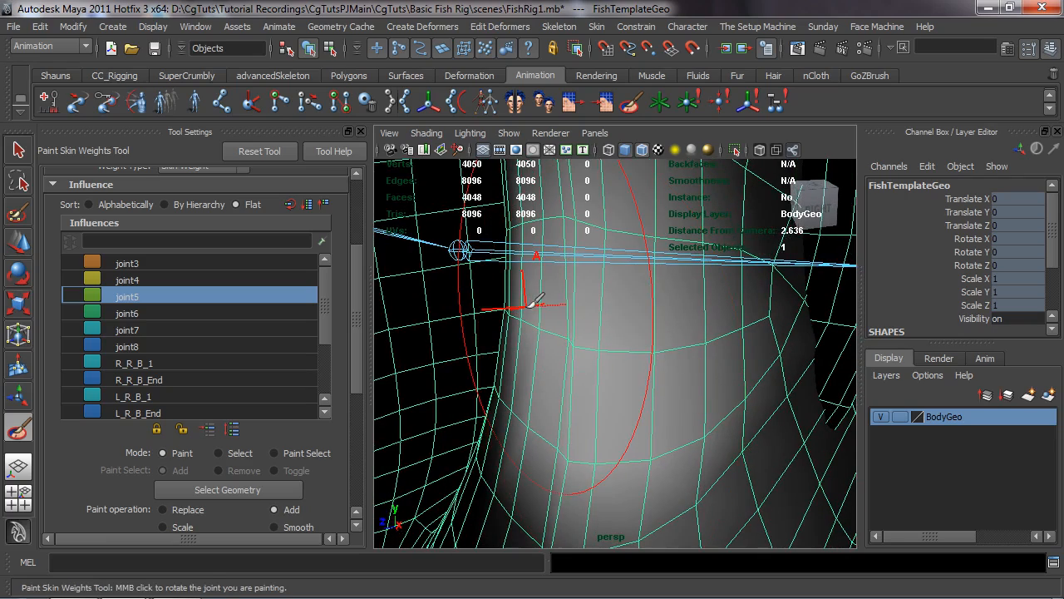
key("b")
left_click_drag(627, 309, 471, 320)
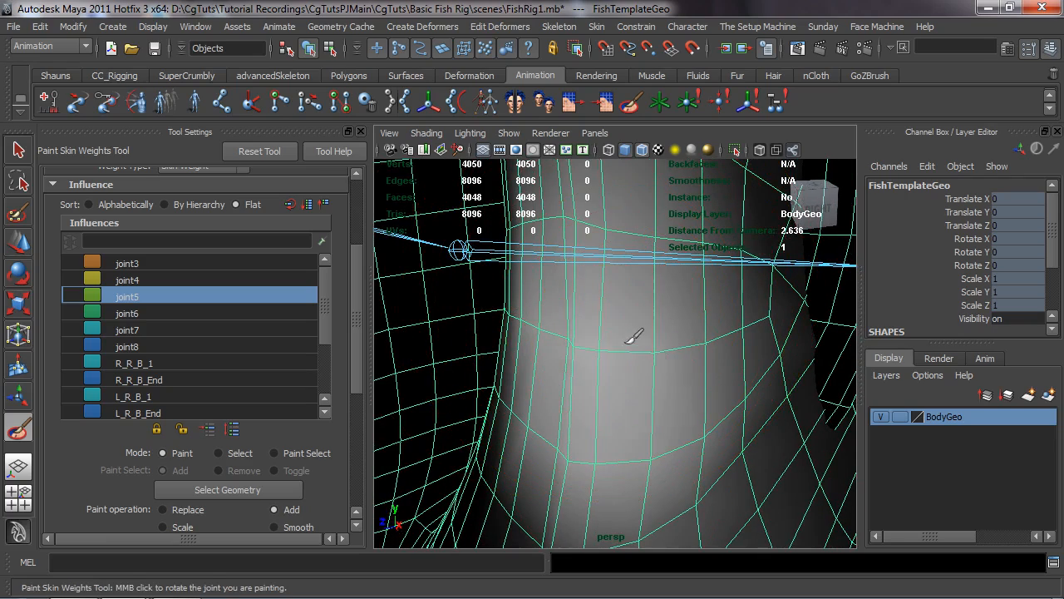
left_click_drag(629, 398, 577, 332, "alt")
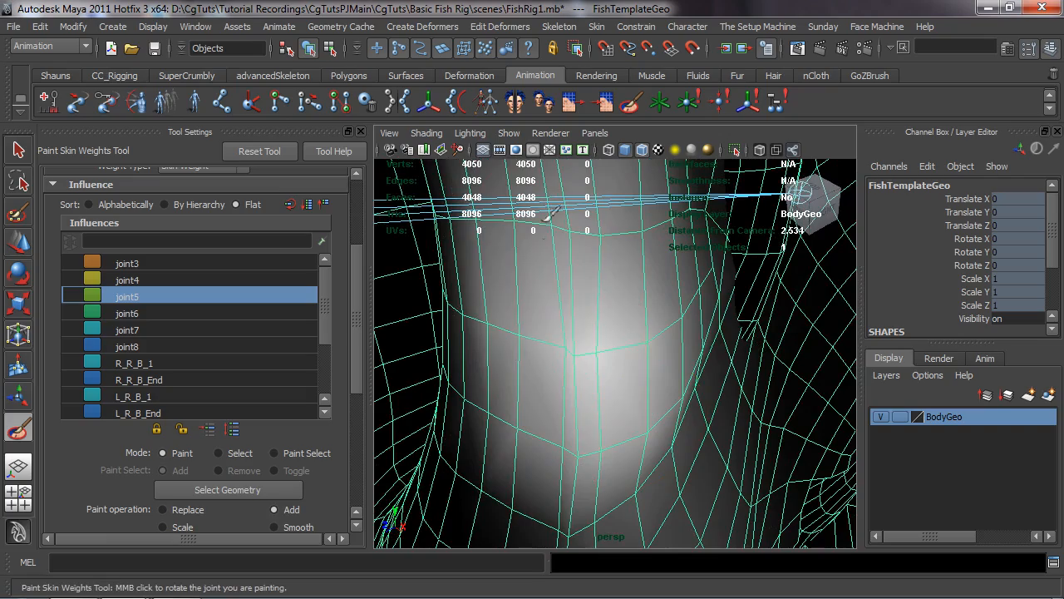
Smooth the joint5 weights from the inner fold of the bend over the upper flank and down to the belly.
mouse_move(571, 451)
left_mouse_down("alt")
mouse_move(592, 380)
mouse_move(732, 388)
left_mouse_up("alt")
middle_click_drag(732, 387, 670, 347, "alt")
mouse_move(670, 347)
left_mouse_down("alt")
mouse_move(573, 351)
mouse_move(615, 357)
mouse_move(624, 399)
mouse_move(629, 390)
mouse_move(661, 401)
left_mouse_up("alt")
scroll(596, 366, "down", 6)
scroll(615, 358, "up", 8)
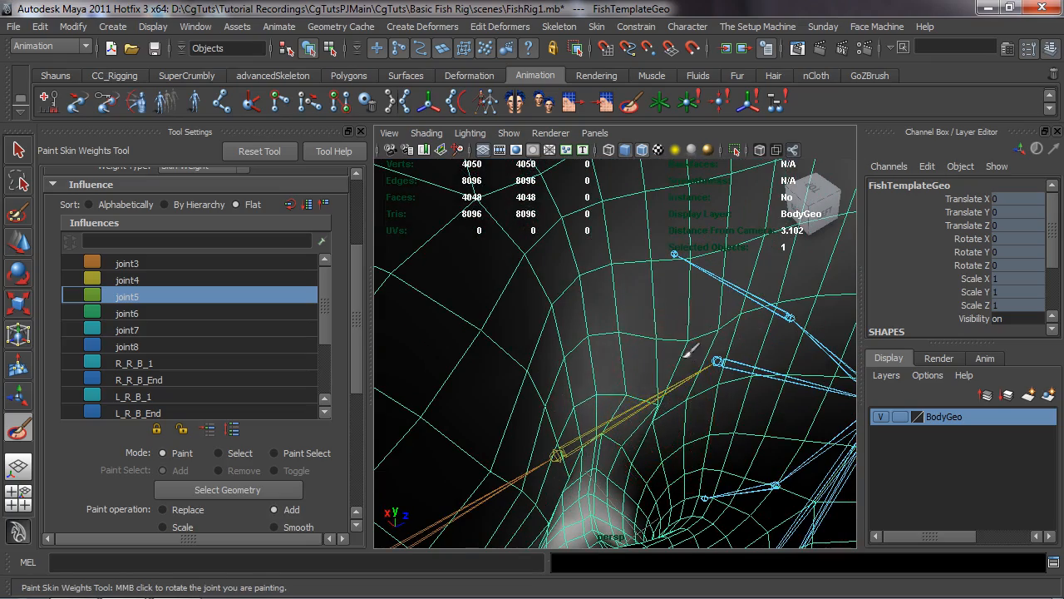
mouse_move(688, 357)
left_mouse_down("alt")
mouse_move(454, 381)
mouse_move(547, 344)
mouse_move(541, 316)
mouse_move(570, 228)
left_mouse_up("alt")
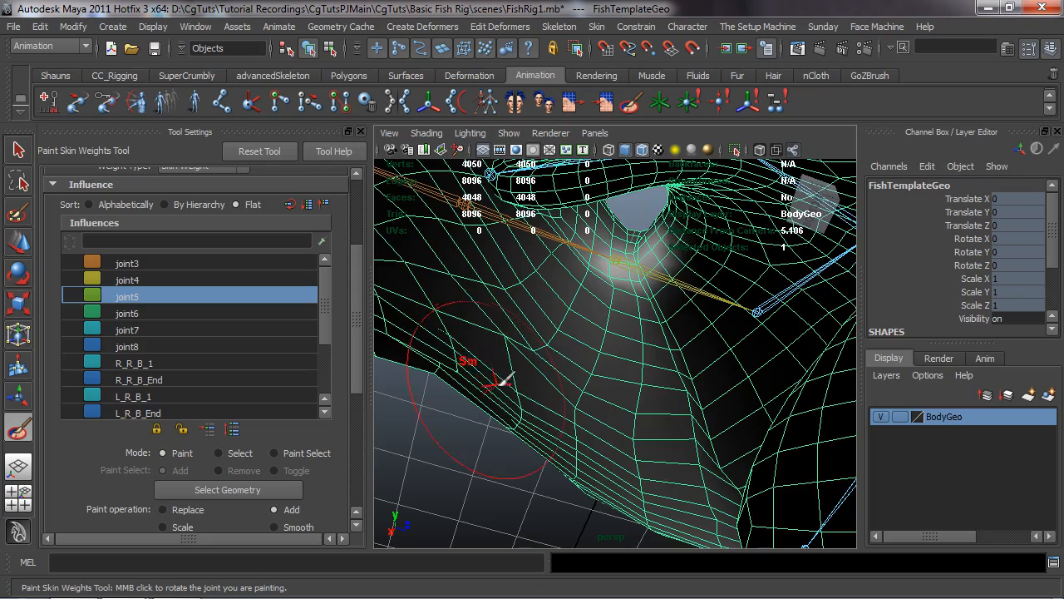
Add joint5 weight along the lower flank and belly edge on both sides of the bend.
mouse_move(508, 371)
left_mouse_down("alt")
mouse_move(687, 373)
mouse_move(689, 388)
mouse_move(668, 401)
mouse_move(697, 434)
left_mouse_up("alt")
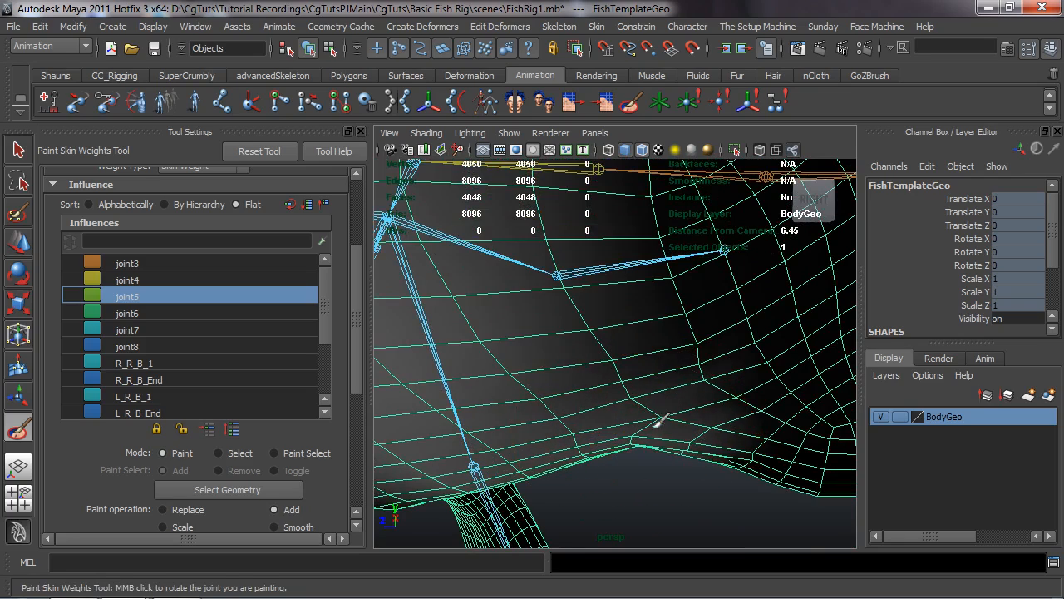
mouse_move(697, 451)
left_mouse_down("alt")
mouse_move(737, 435)
mouse_move(754, 368)
mouse_move(699, 366)
mouse_move(622, 422)
left_mouse_up("alt")
middle_click_drag(612, 432, 632, 337, "alt")
right_click_drag(632, 337, 673, 332, "alt")
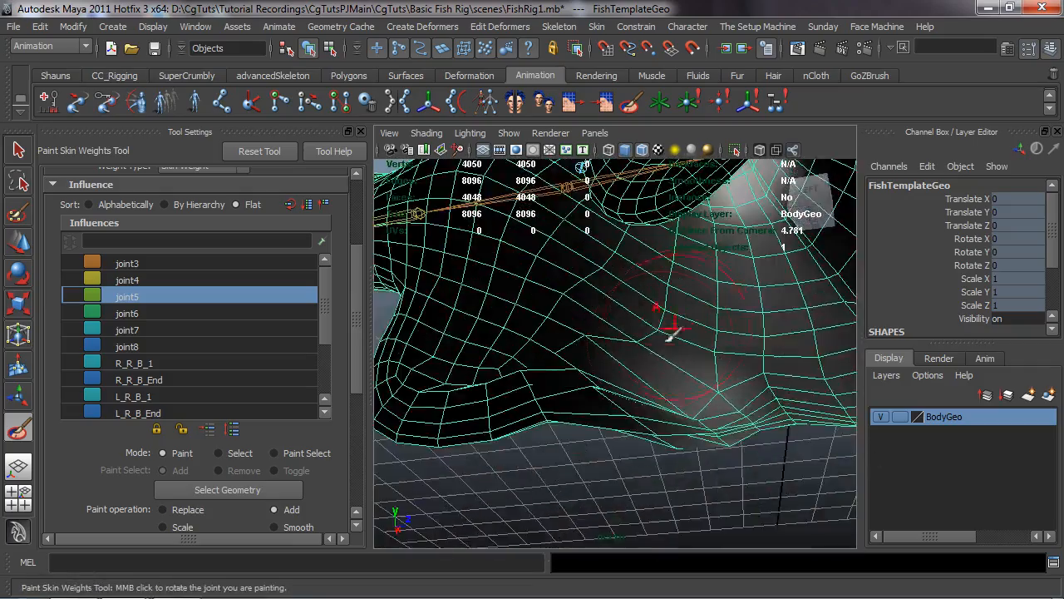
Smooth the joint5 weights along the belly edge and lower flank, continuing over the body surface around the bend.
left_click_drag(673, 333, 662, 394, "alt")
key("3")
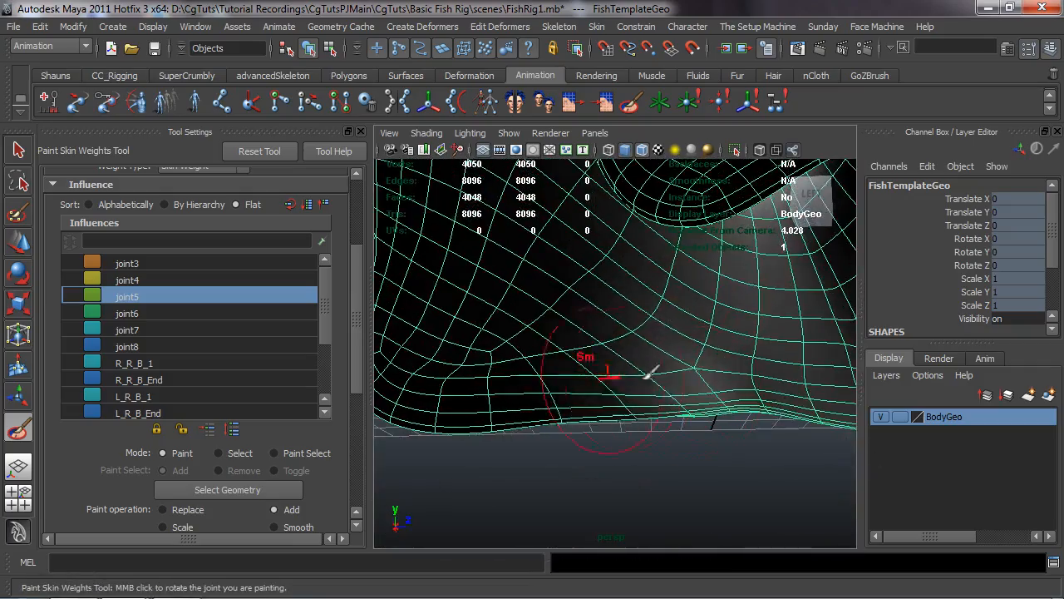
left_click_drag(698, 372, 549, 330, "alt")
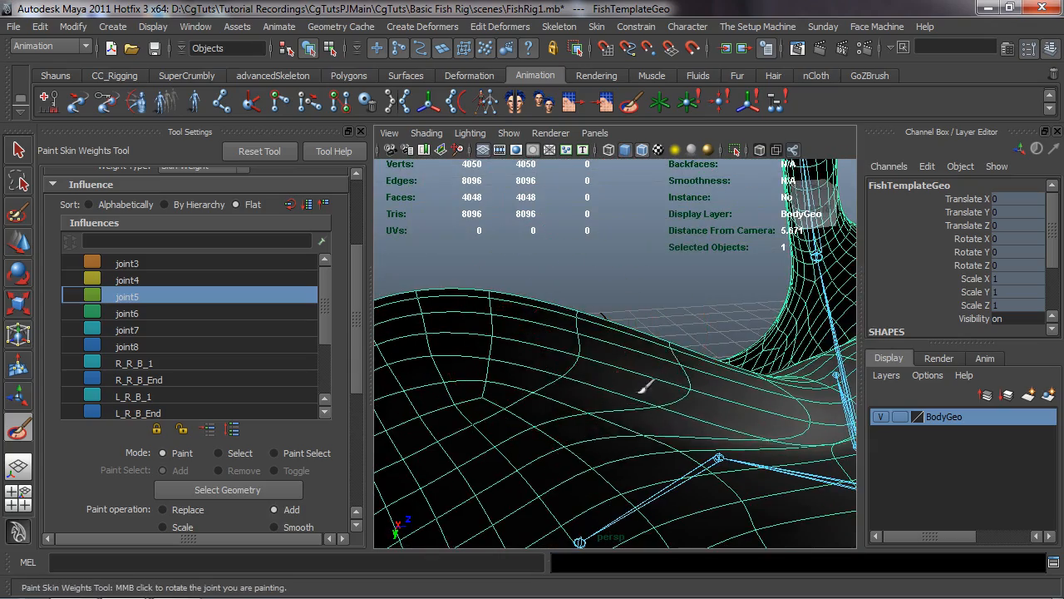
left_click_drag(658, 405, 729, 386, "alt")
left_click_drag(658, 325, 682, 349, "alt")
Test the bend by rotating joint5 about its Y axis to straighten the fish, and undo the rotation.
key("w")
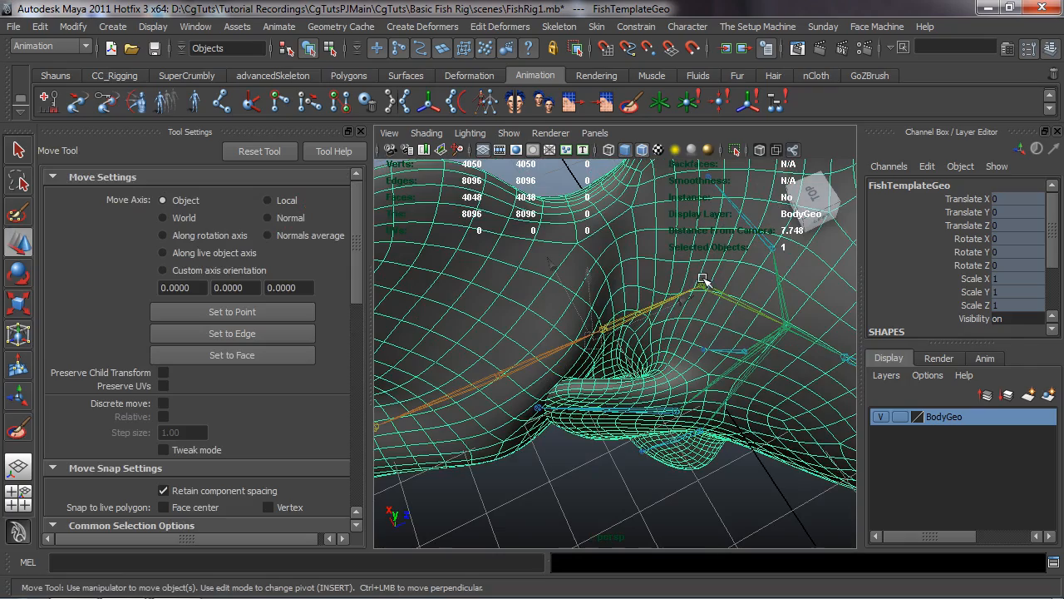
left_click(703, 281)
key("e")
left_click_drag(612, 394, 773, 402)
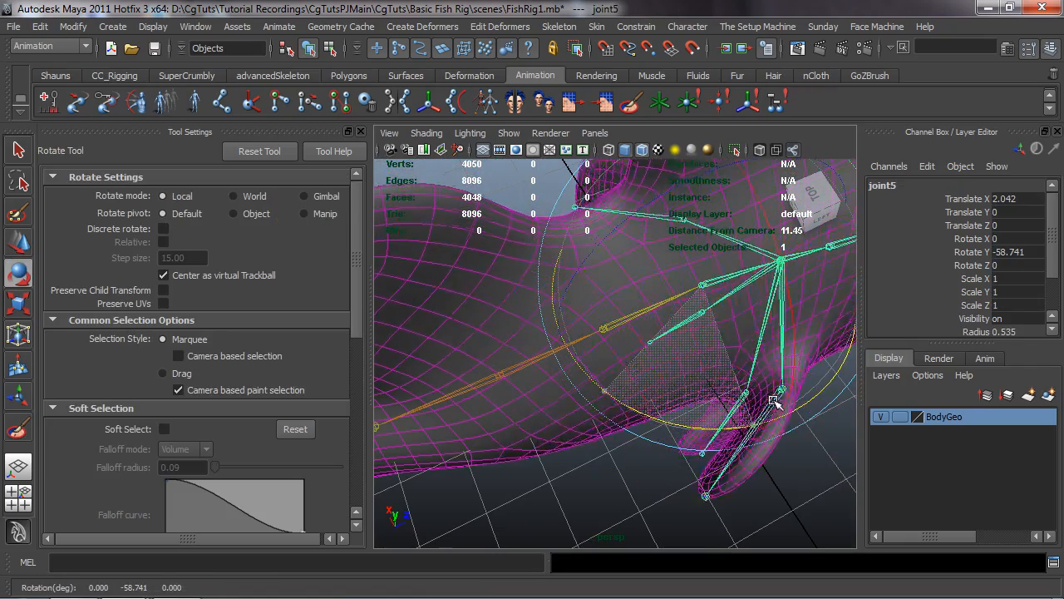
key("ctrl+z")
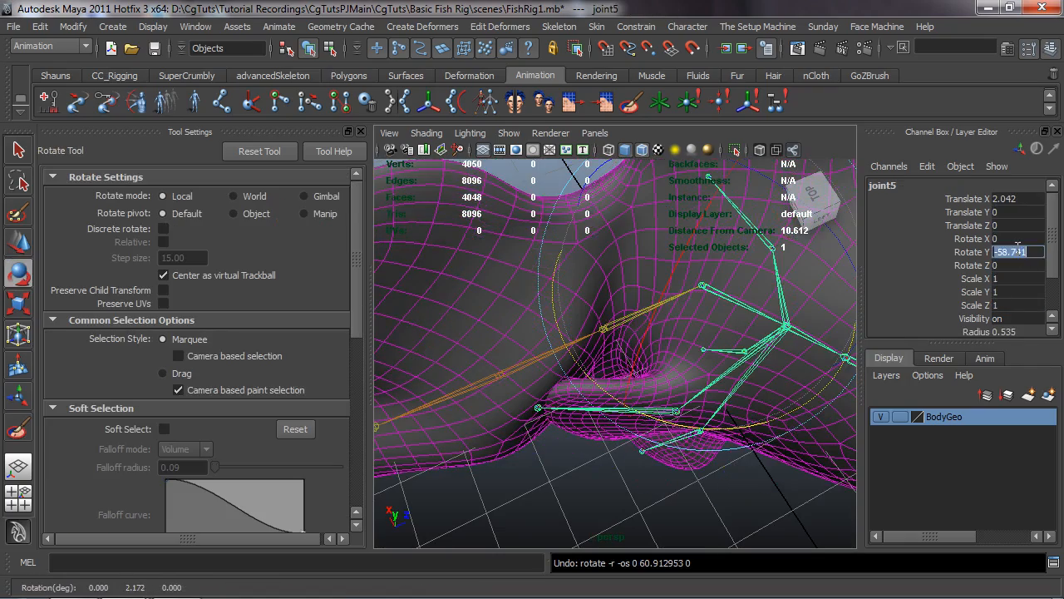
Bend the fish to the opposite side by setting joint5's Rotate Y to 58.741.
left_click(1017, 248)
type("1")
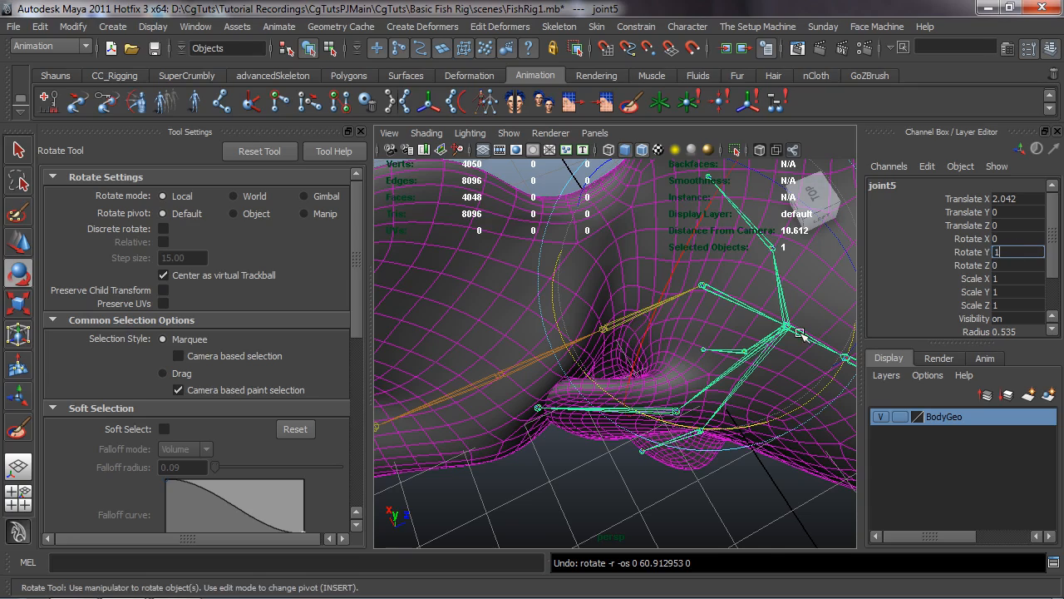
key("Return")
key("ctrl+z")
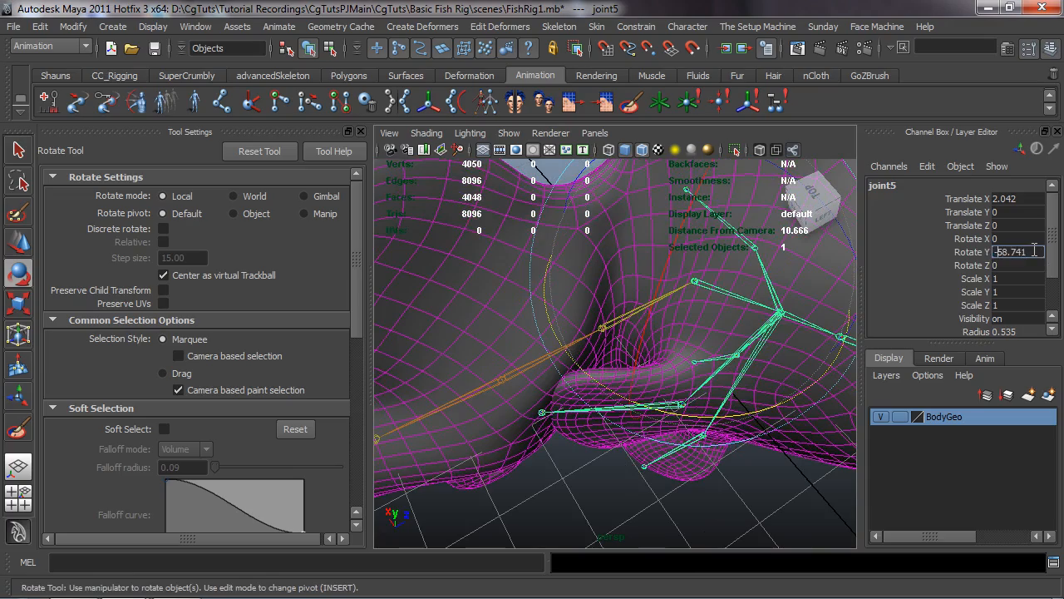
key("BackSpace")
key("Return")
Resume painting skin weights on FishTemplateGeo and add joint5 weight in the inner fold of the opposite bend.
left_click_drag(444, 190, 666, 393, "alt")
left_click(606, 317)
left_click(650, 296)
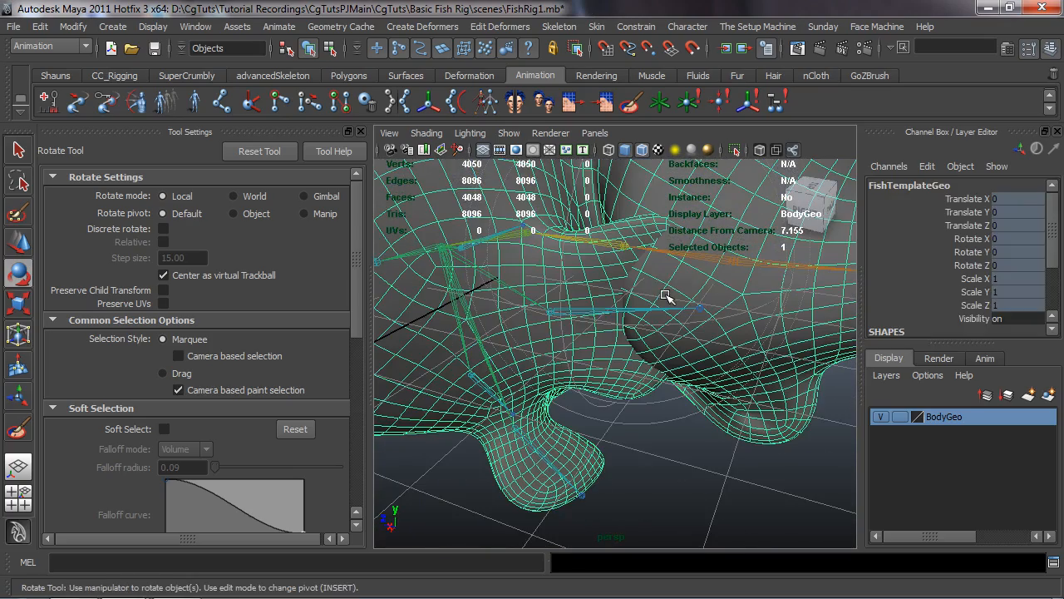
left_click(629, 103)
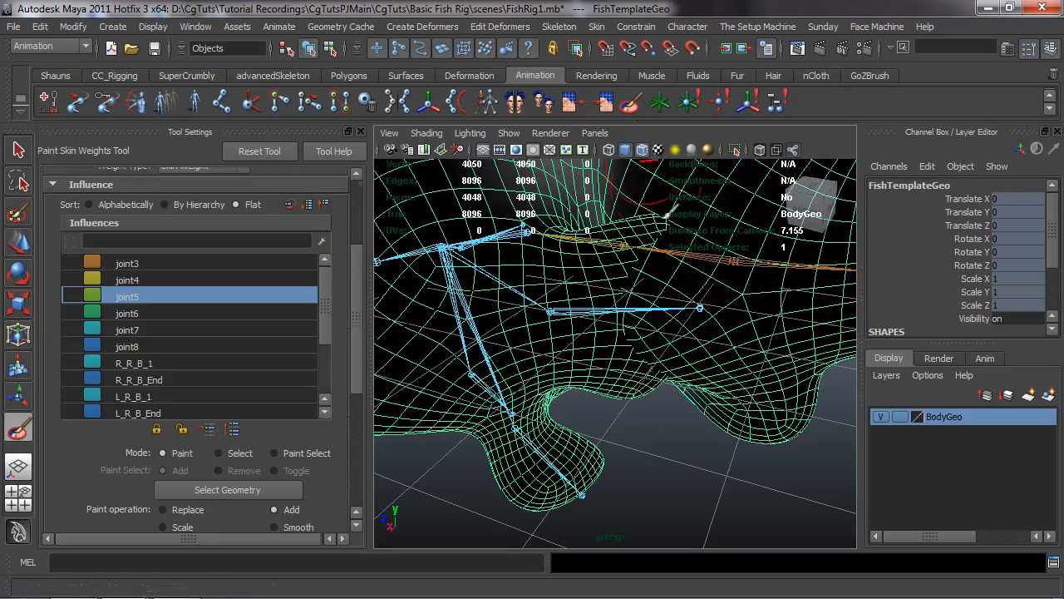
left_click_drag(532, 316, 422, 296, "alt")
middle_click_drag(544, 281, 527, 391, "alt")
scroll(532, 382, "up", 8)
middle_click_drag(520, 308, 508, 244, "alt")
mouse_move(508, 245)
left_mouse_down("alt")
mouse_move(445, 264)
mouse_move(344, 264)
left_mouse_up("alt")
middle_click_drag(483, 254, 532, 321, "alt")
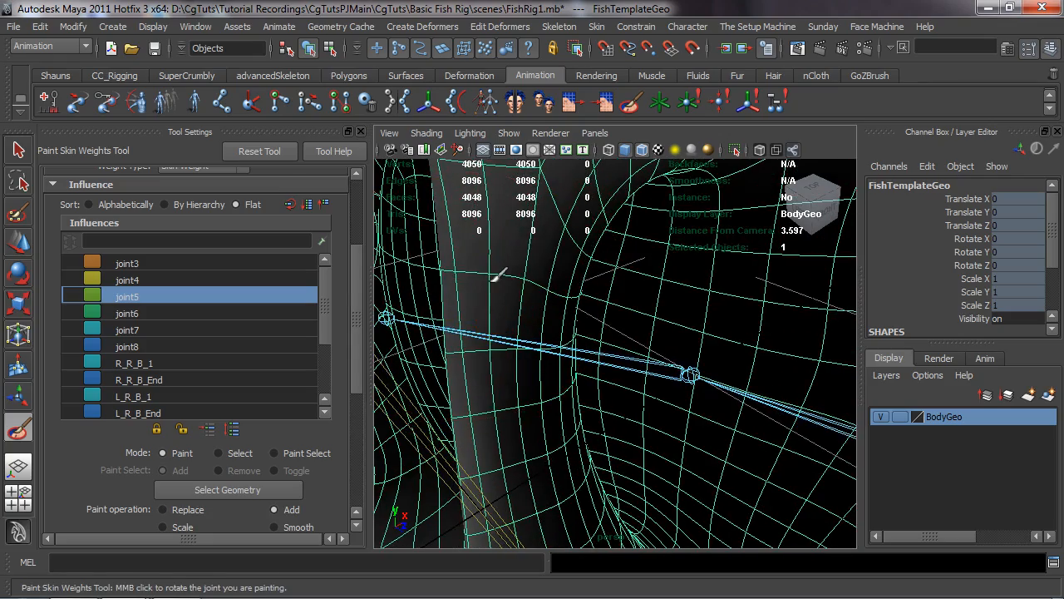
left_click_drag(481, 341, 650, 324, "alt")
mouse_move(619, 418)
left_mouse_down("alt")
mouse_move(540, 357)
mouse_move(463, 340)
mouse_move(379, 342)
mouse_move(637, 409)
left_mouse_up("alt")
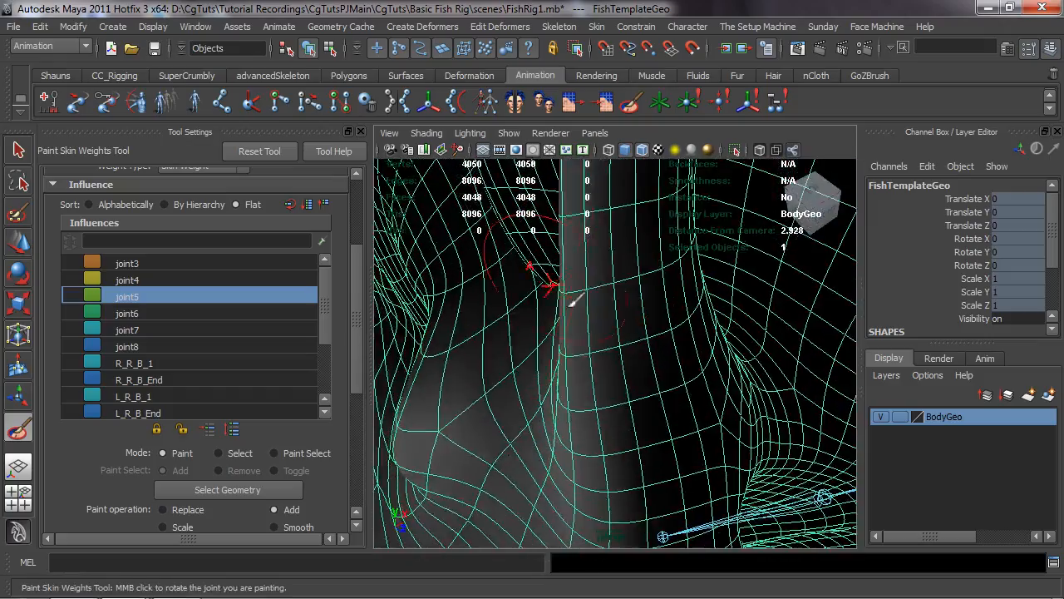
mouse_move(478, 374)
left_mouse_down("alt")
mouse_move(831, 357)
mouse_move(571, 375)
mouse_move(636, 360)
mouse_move(606, 387)
left_mouse_up("alt")
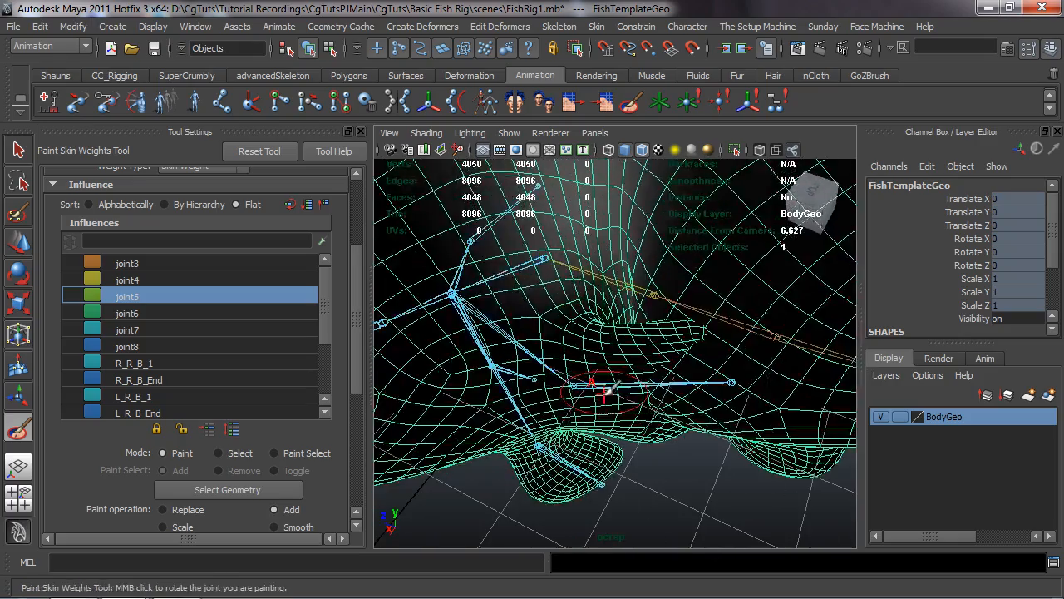
Select joint5 and rotate it about Y back to about 7 degrees to straighten the fish.
key("w")
left_click(545, 258)
key("e")
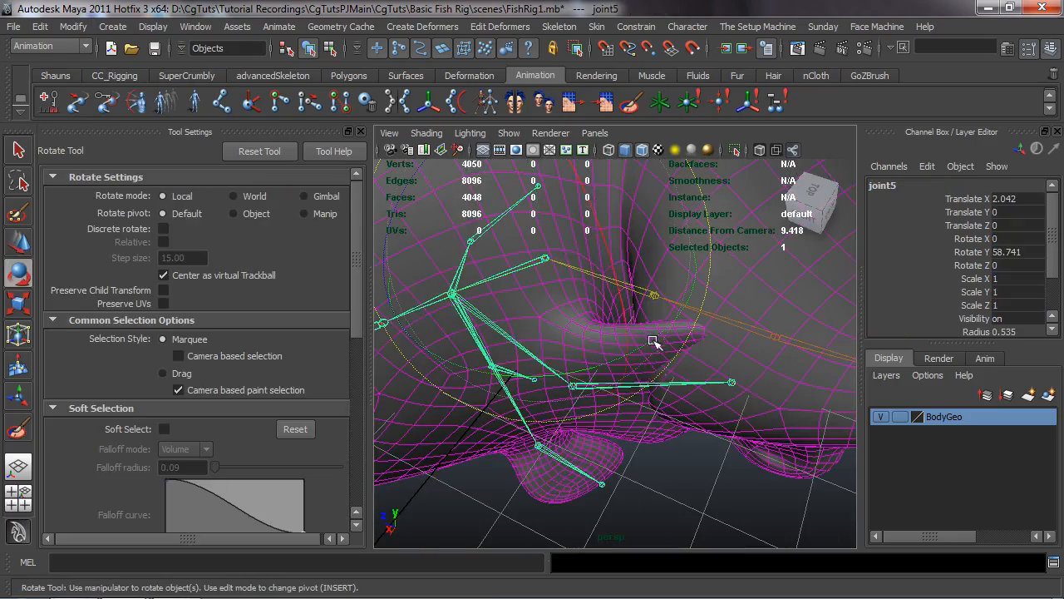
left_click_drag(658, 357, 578, 349, "alt")
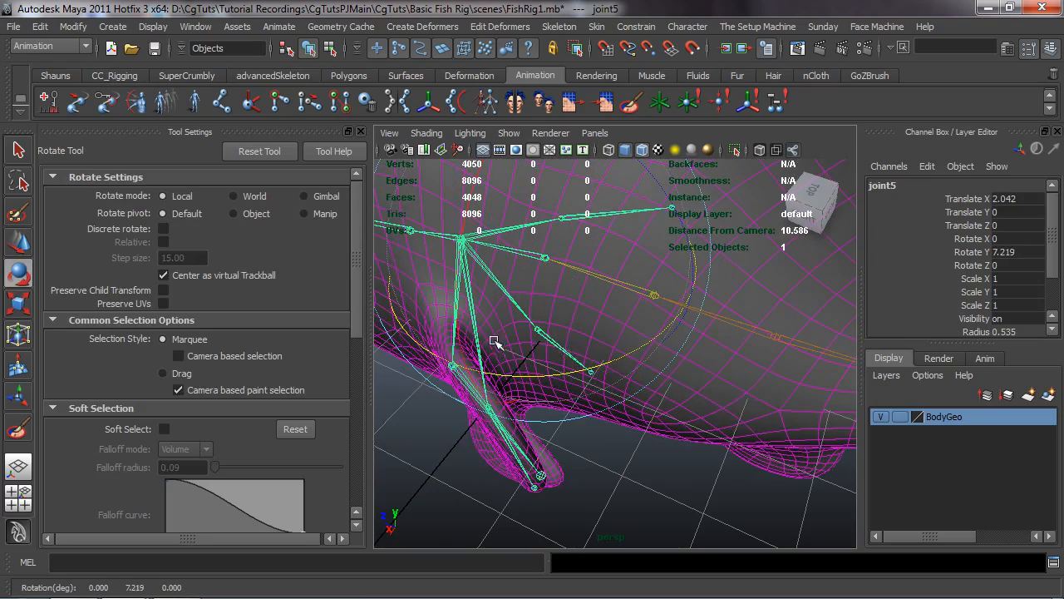
Test the body deformation by rotating joint4 about its Y axis, and undo the rotations.
left_click(641, 498)
left_click_drag(641, 499, 631, 394, "alt")
left_click(629, 320)
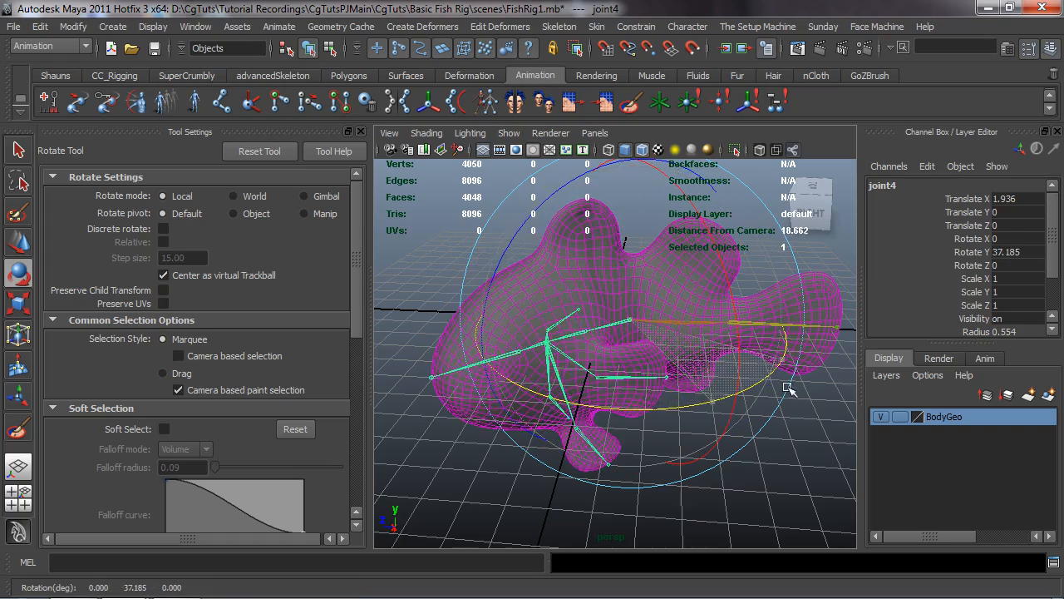
key("ctrl+z")
key("ctrl+z")
key("ctrl+z")
key("ctrl+z")
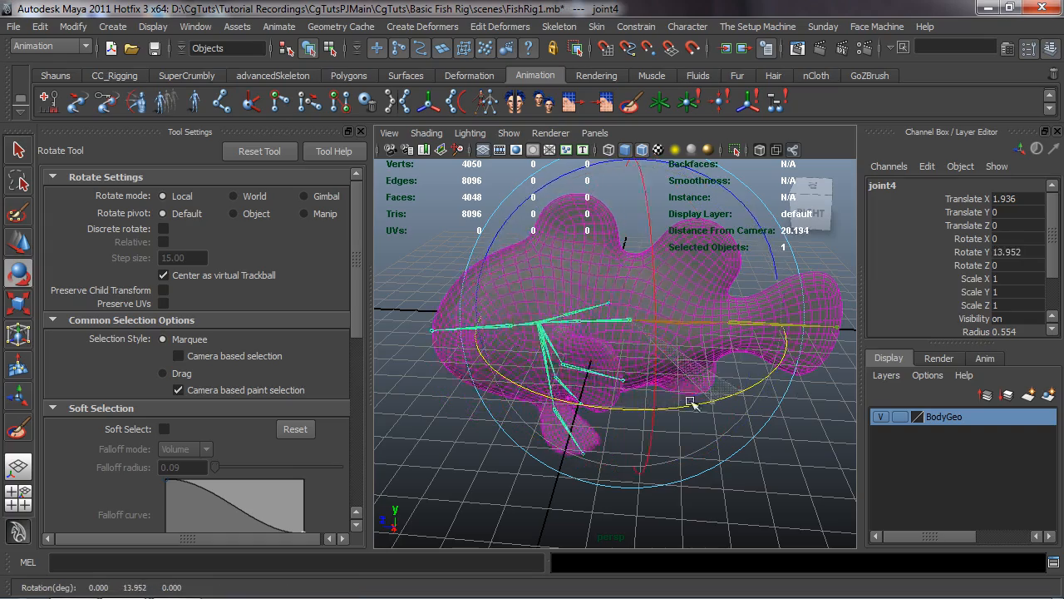
Twist the front of the fish by rotating joint5 to about X 23.6, Y -34.6 and Z -27.7.
left_click(718, 513)
scroll(534, 316, "up", 5)
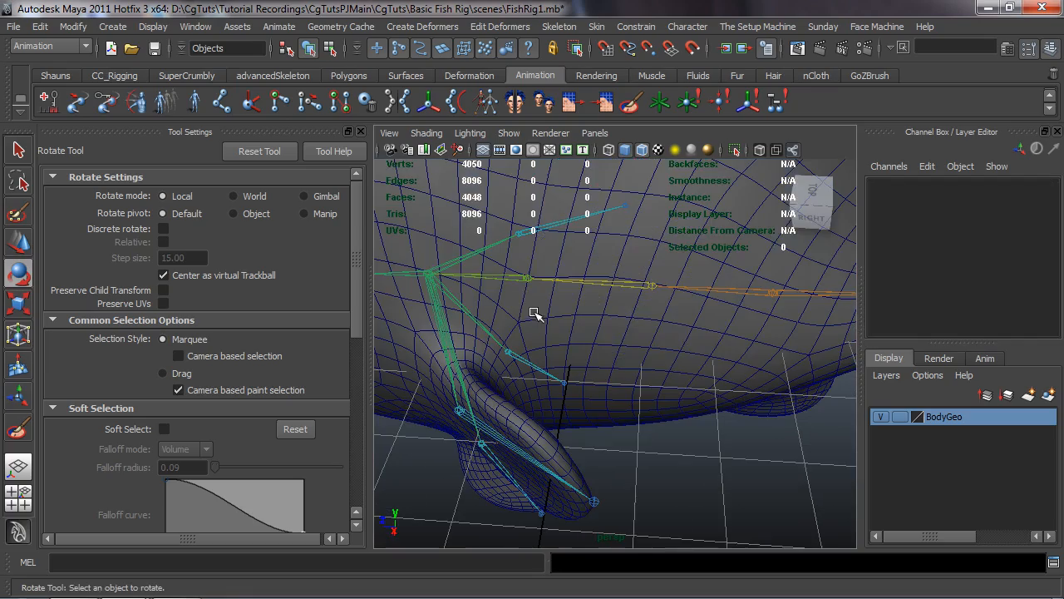
left_click(531, 274)
left_click_drag(601, 368, 735, 413)
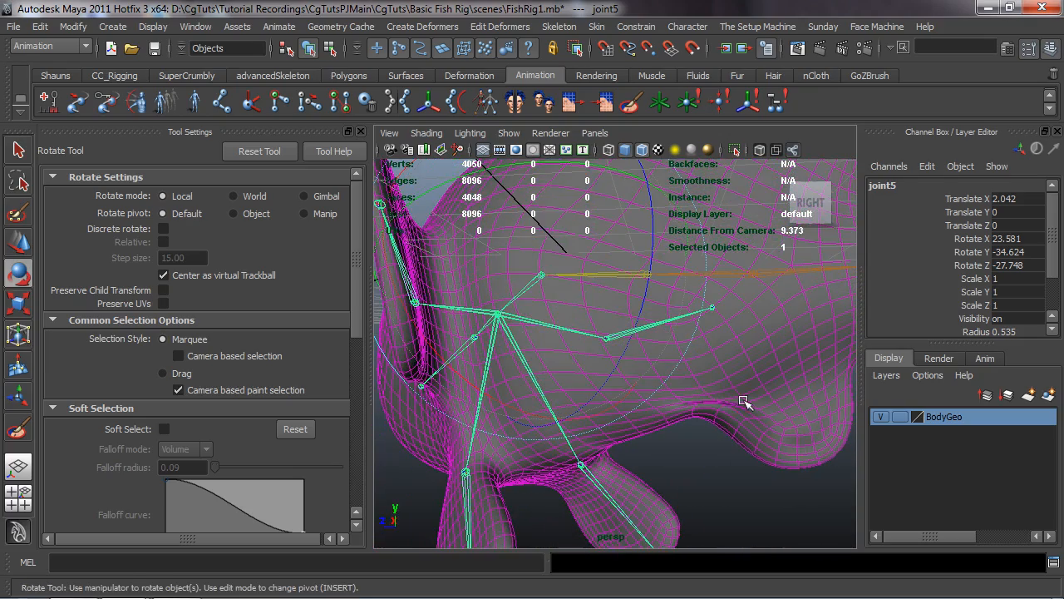
Remove joint5 influence from the rear belly fin of FishTemplateGeo by painting with Replace at value 0.
left_click(744, 401)
left_click(629, 108)
mouse_move(682, 391)
left_mouse_down("alt")
mouse_move(706, 404)
mouse_move(666, 355)
left_mouse_up("alt")
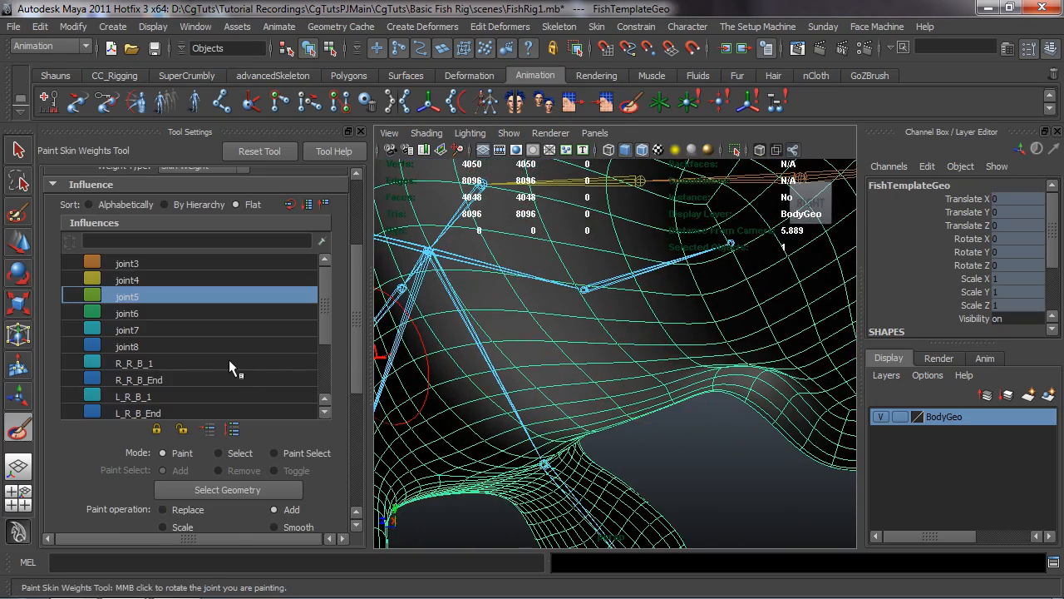
scroll(246, 489, "down", 3)
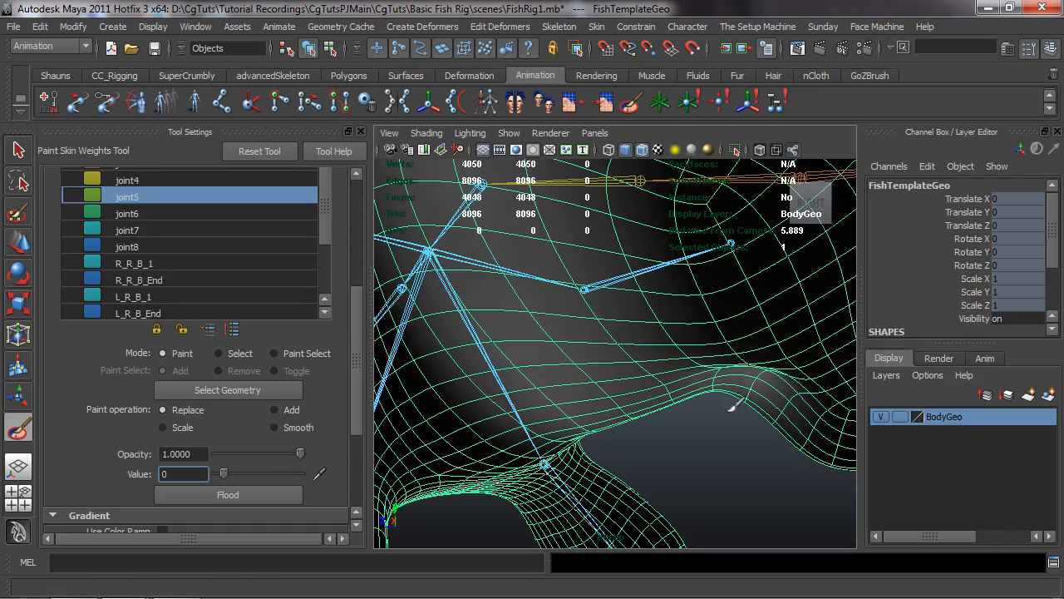
key("Return")
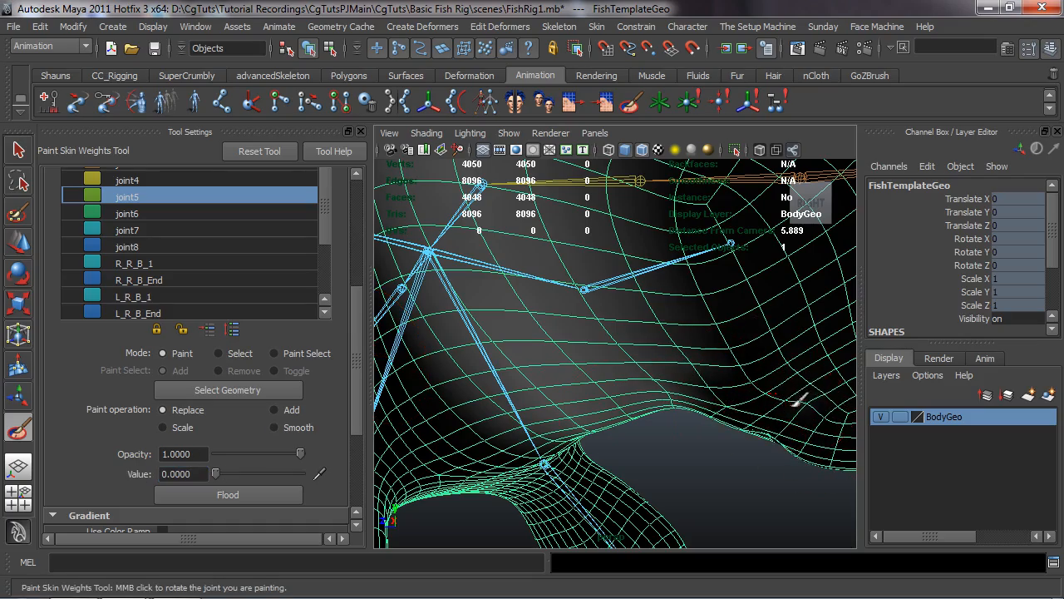
middle_click_drag(815, 435, 665, 415, "alt")
mouse_move(665, 415)
left_mouse_down("alt")
mouse_move(905, 417)
mouse_move(613, 387)
left_mouse_up("alt")
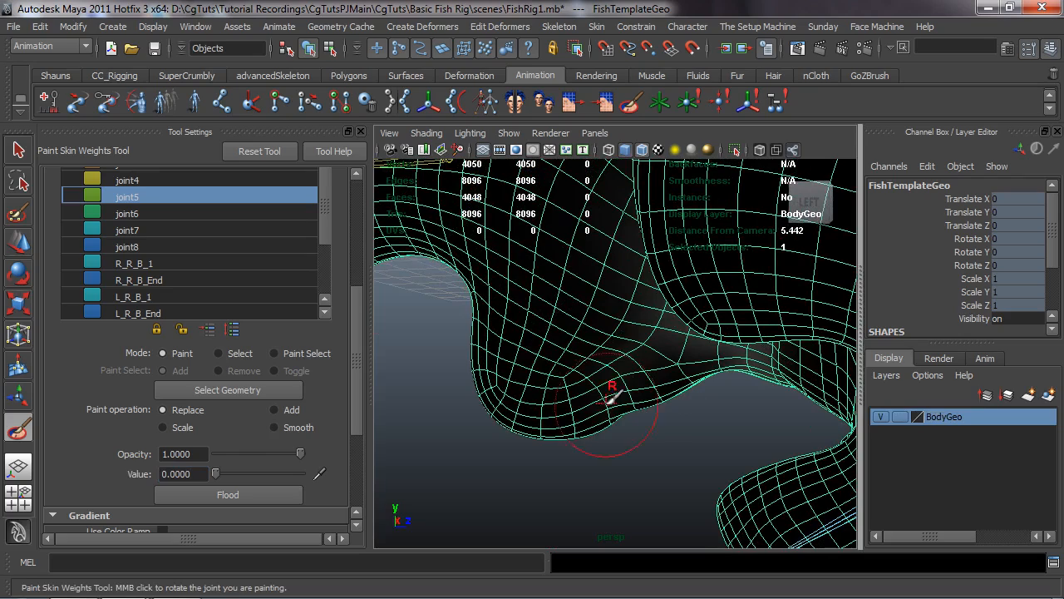
Smooth the joint5 weights around the base of the rear belly fin and the adjoining flank on both sides.
key("1")
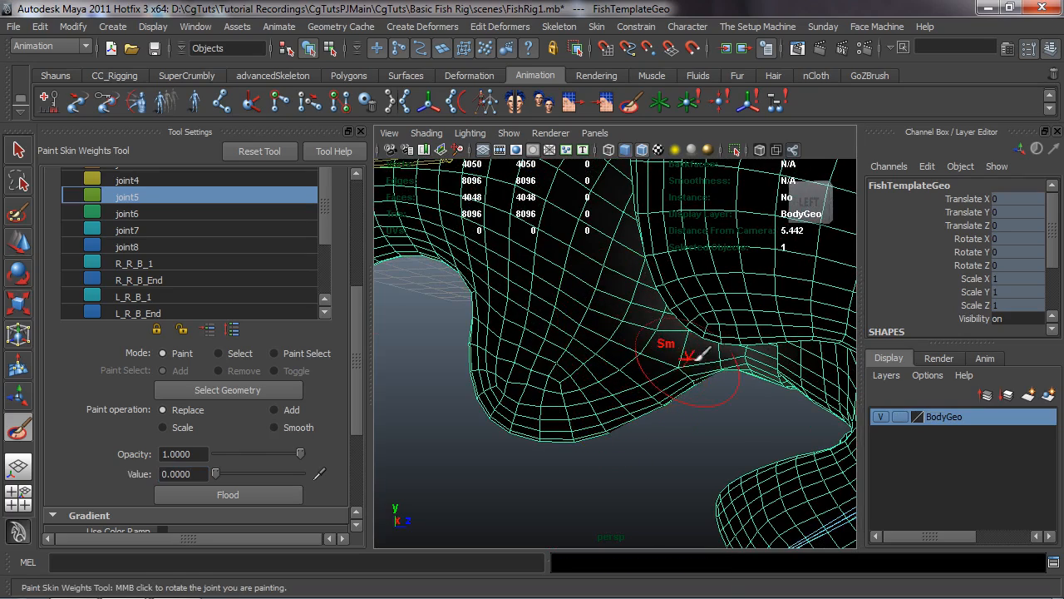
mouse_move(784, 357)
left_mouse_down("alt")
mouse_move(599, 344)
mouse_move(406, 375)
mouse_move(418, 424)
mouse_move(597, 408)
mouse_move(601, 340)
mouse_move(770, 309)
mouse_move(657, 364)
mouse_move(423, 438)
mouse_move(691, 379)
left_mouse_up("alt")
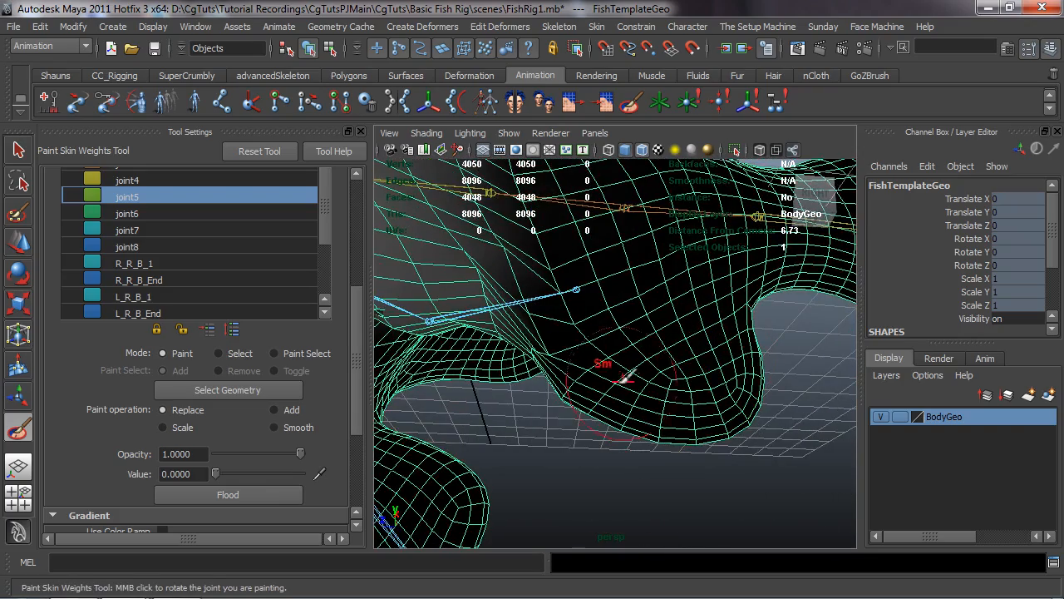
mouse_move(570, 291)
left_mouse_down("alt")
mouse_move(566, 283)
mouse_move(694, 320)
mouse_move(729, 308)
mouse_move(760, 316)
left_mouse_up("alt")
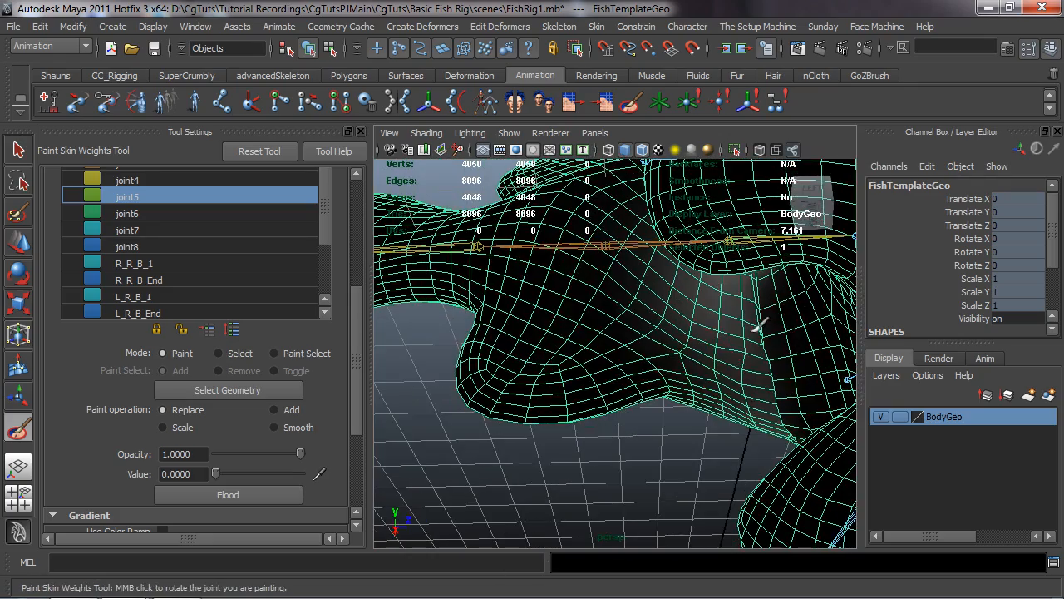
left_click_drag(770, 403, 641, 352, "alt")
Choose the joint4 influence and smooth its weights across the twisted flank, back and belly.
left_click(133, 181)
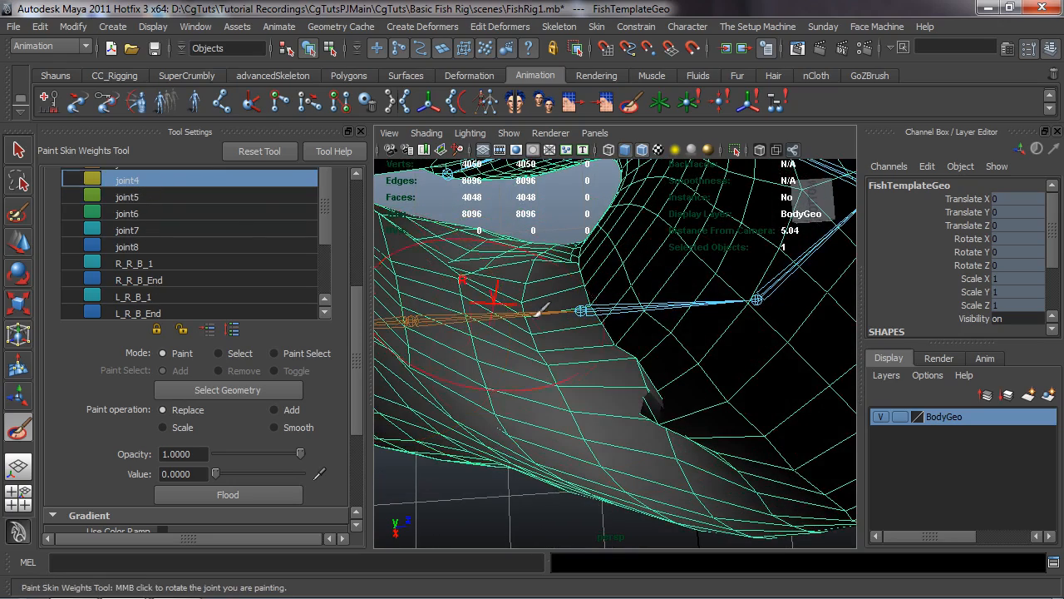
mouse_move(624, 366)
left_mouse_down()
mouse_move(713, 440)
mouse_move(593, 319)
left_mouse_up()
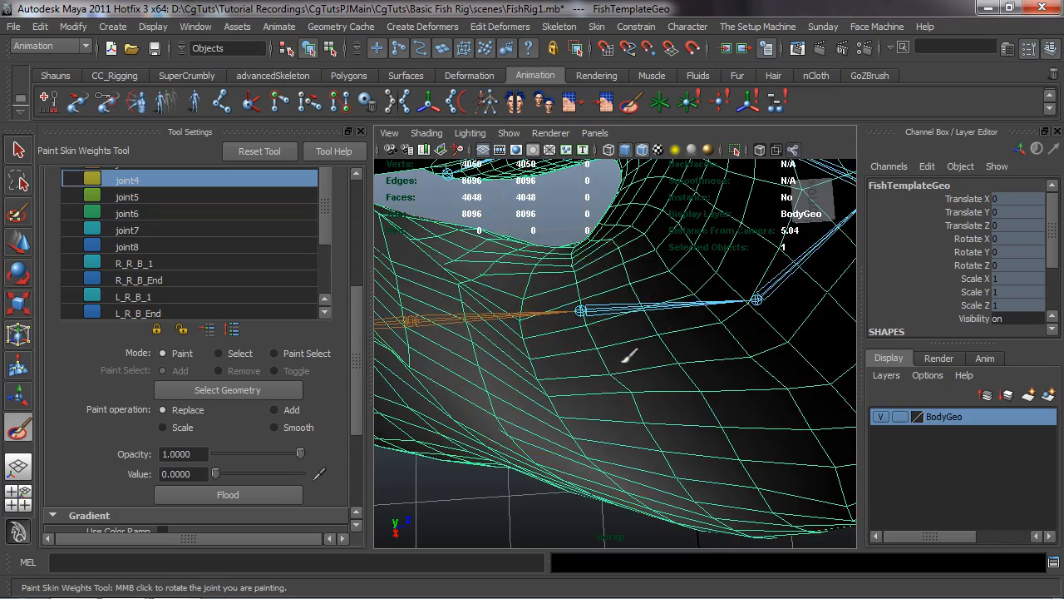
mouse_move(732, 466)
left_mouse_down("alt")
mouse_move(726, 416)
mouse_move(712, 423)
mouse_move(616, 308)
mouse_move(593, 318)
left_mouse_up("alt")
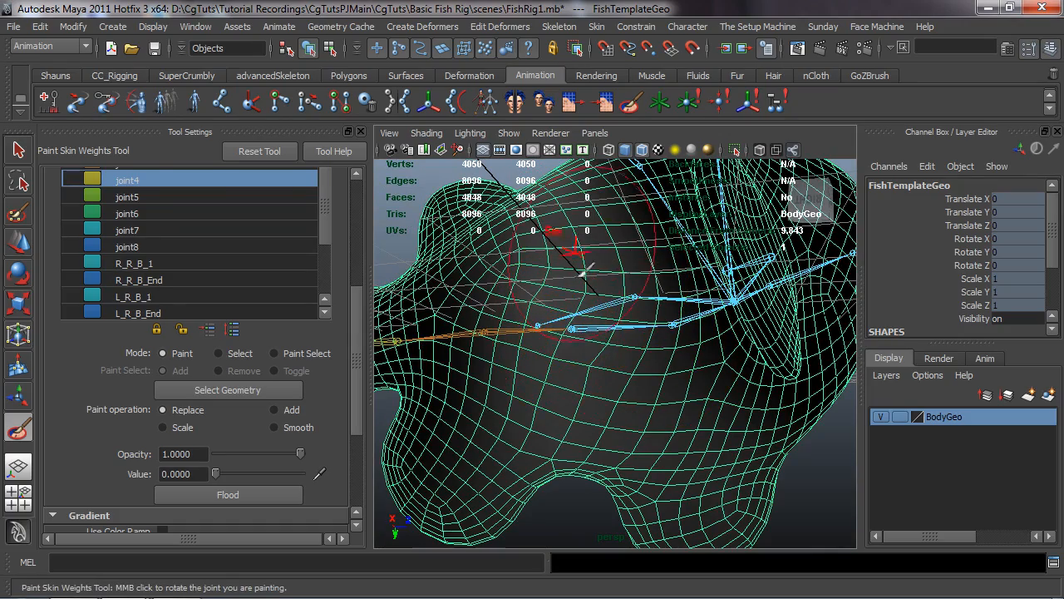
mouse_move(597, 289)
left_mouse_down("alt")
mouse_move(637, 308)
mouse_move(612, 352)
mouse_move(739, 387)
mouse_move(706, 349)
mouse_move(685, 286)
mouse_move(641, 285)
mouse_move(644, 323)
mouse_move(642, 264)
left_mouse_up("alt")
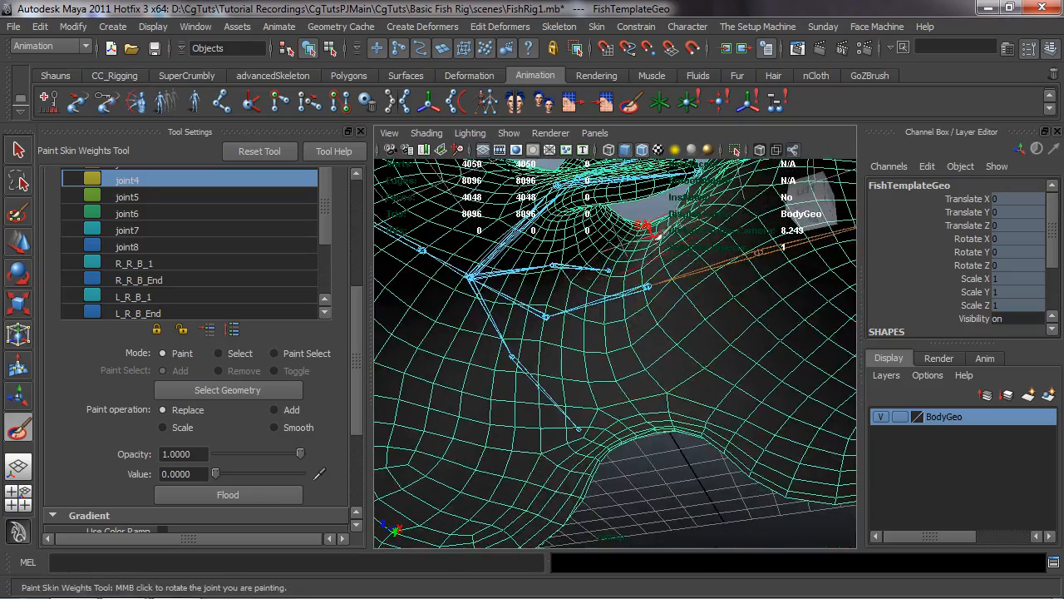
left_click_drag(600, 353, 606, 375, "alt")
right_click_drag(606, 375, 630, 294, "alt")
left_click_drag(691, 253, 658, 353, "alt")
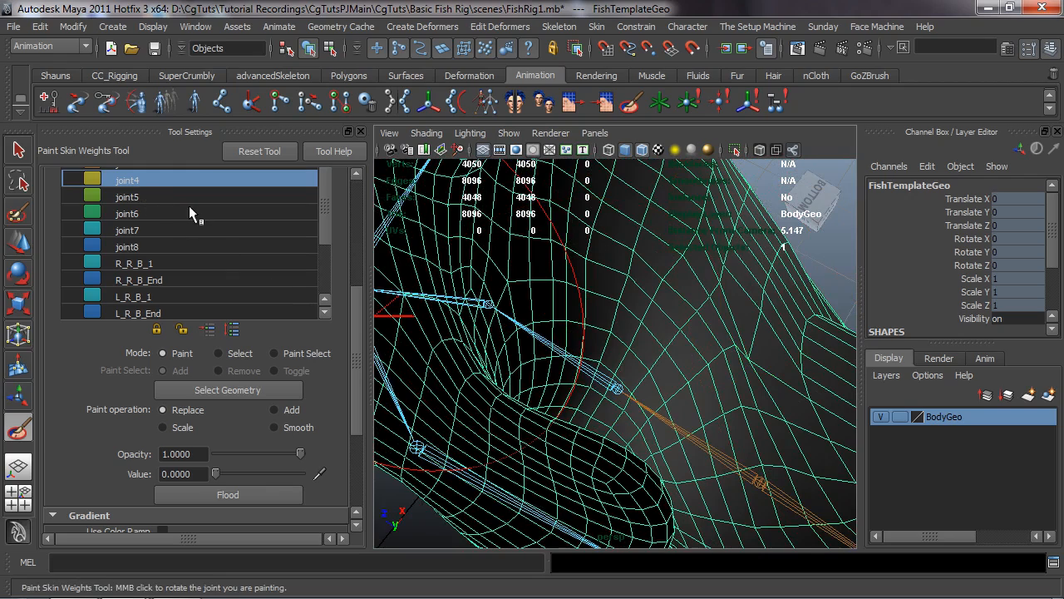
Choose the joint3 influence and smooth its weights over the rear body and around the rear belly fin.
left_click_drag(361, 299, 344, 240)
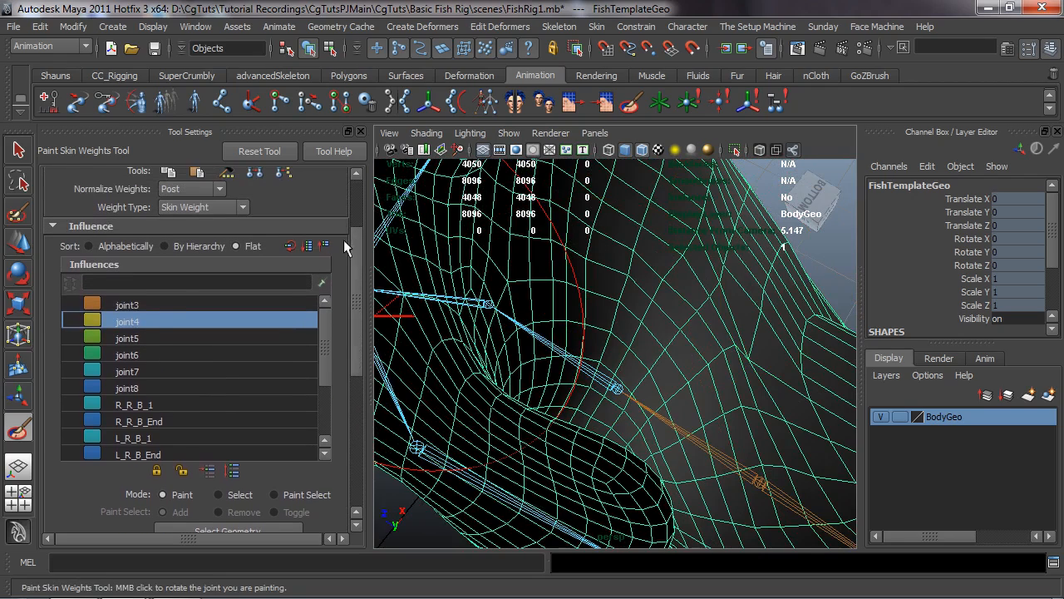
left_click(144, 304)
left_click_drag(694, 356, 643, 335, "alt")
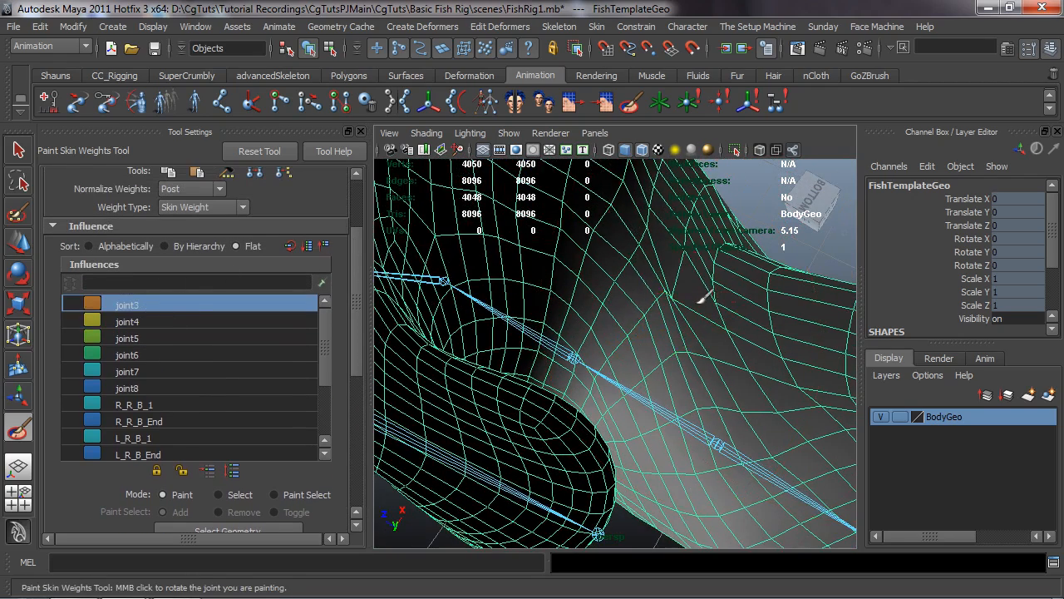
left_click_drag(700, 314, 709, 316, "alt")
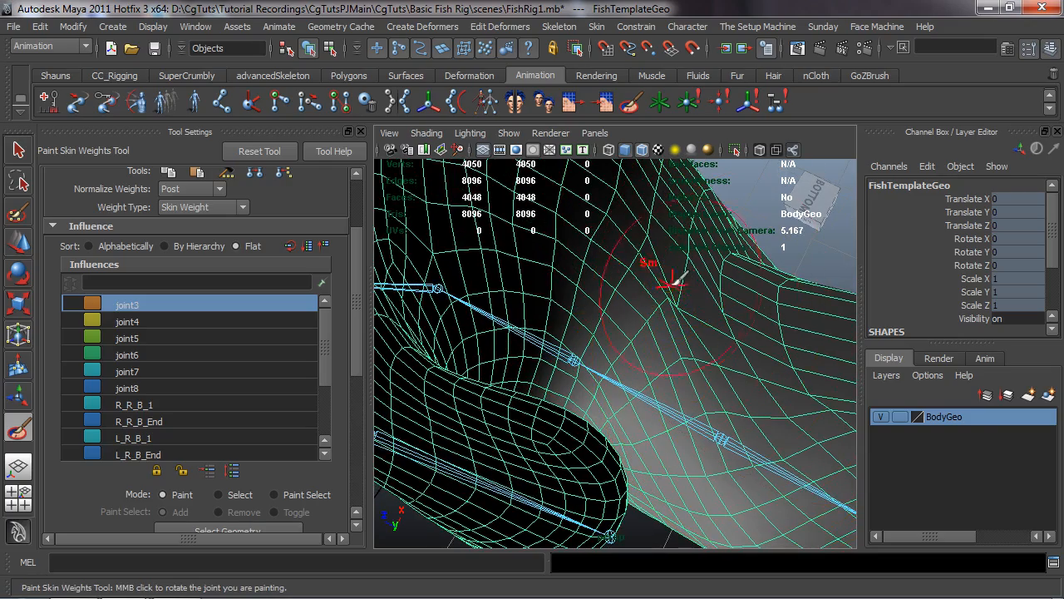
left_click_drag(732, 323, 587, 294, "alt")
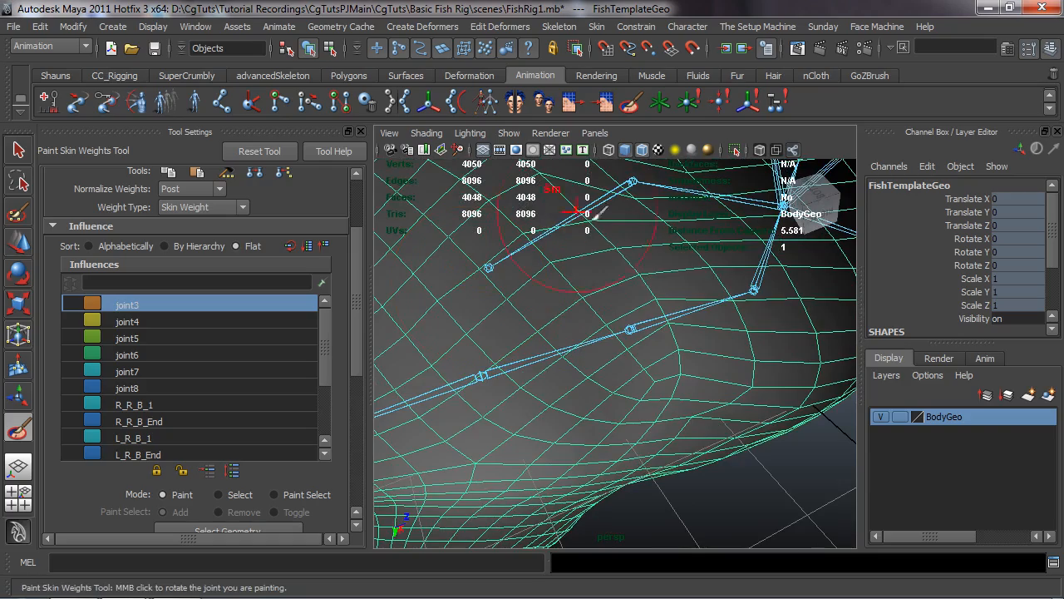
mouse_move(668, 262)
left_mouse_down("alt")
mouse_move(601, 374)
mouse_move(649, 307)
mouse_move(632, 375)
mouse_move(588, 369)
left_mouse_up("alt")
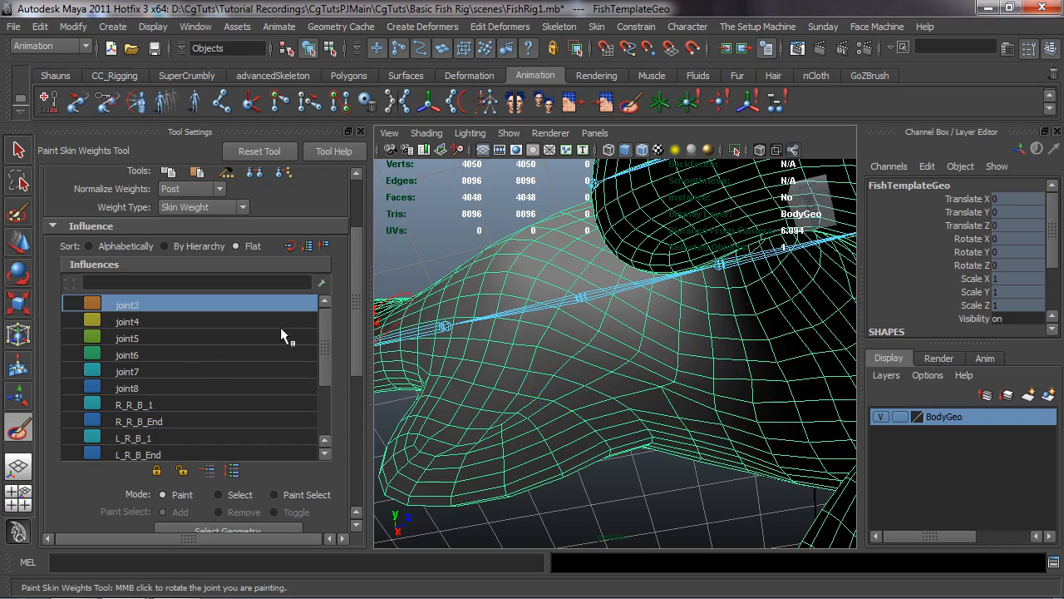
Choose the joint6 influence and smooth its weights across the flank behind the head.
left_click(140, 370)
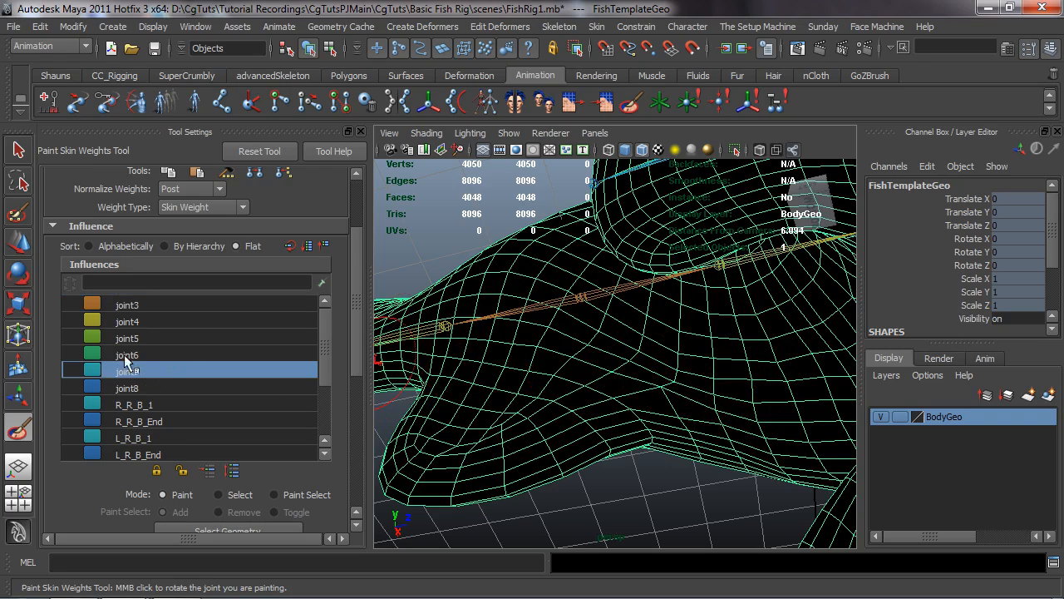
left_click(126, 355)
mouse_move(677, 335)
left_mouse_down("alt")
mouse_move(706, 351)
mouse_move(689, 281)
mouse_move(713, 304)
left_mouse_up("alt")
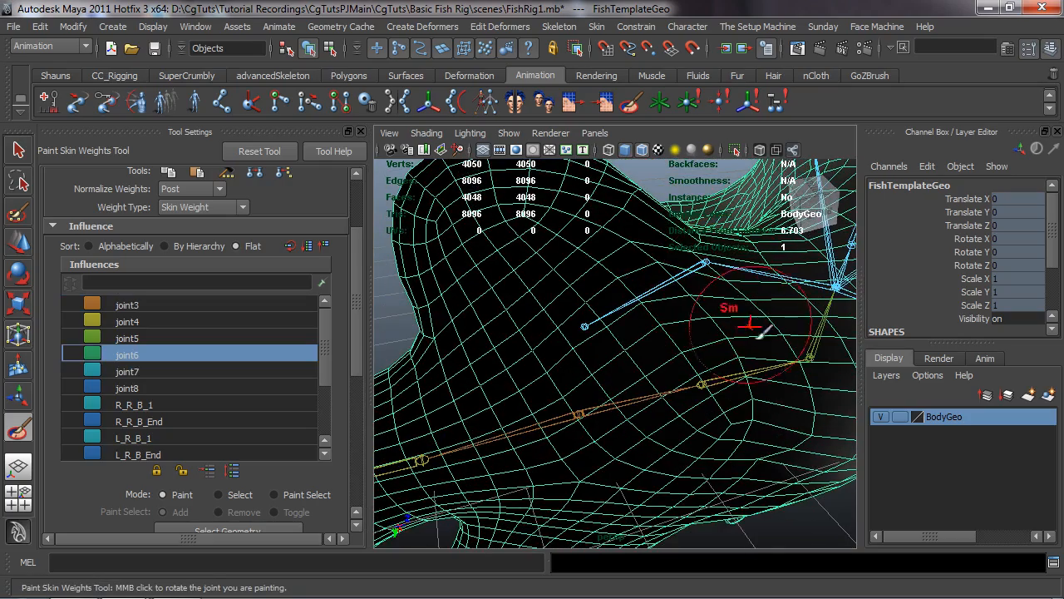
mouse_move(757, 395)
left_mouse_down("alt")
mouse_move(732, 416)
mouse_move(642, 369)
mouse_move(673, 365)
mouse_move(620, 391)
left_mouse_up("alt")
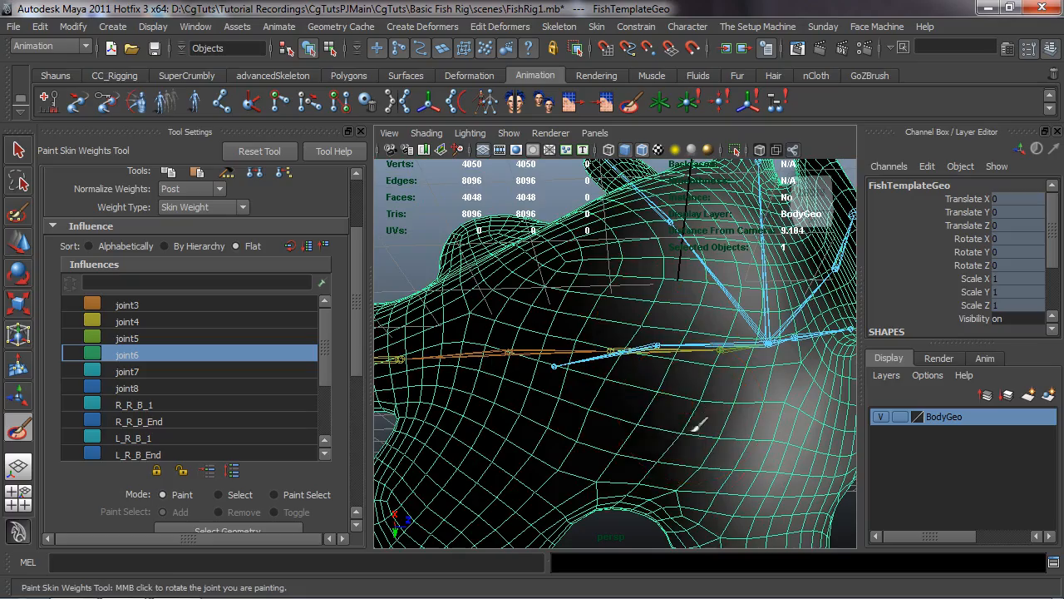
mouse_move(651, 266)
left_mouse_down("alt")
mouse_move(687, 357)
mouse_move(687, 373)
mouse_move(654, 400)
left_mouse_up("alt")
left_click_drag(665, 291, 665, 362, "alt")
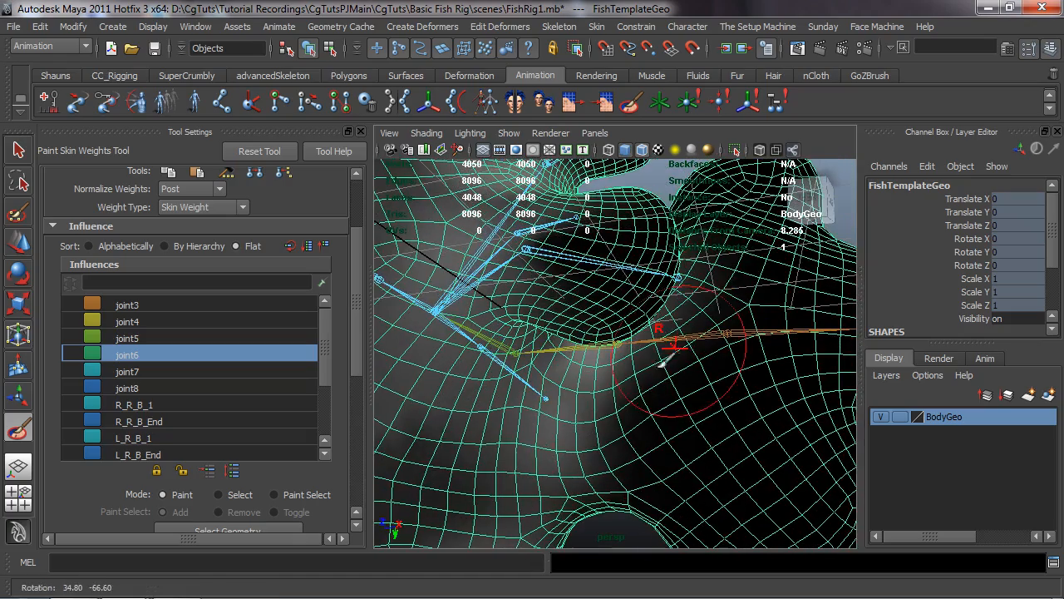
Smooth the joint6 weights along the belly, around the side fin bases and over the opposite flank.
left_click_drag(428, 420, 505, 350, "alt")
left_click_drag(537, 399, 605, 341, "alt")
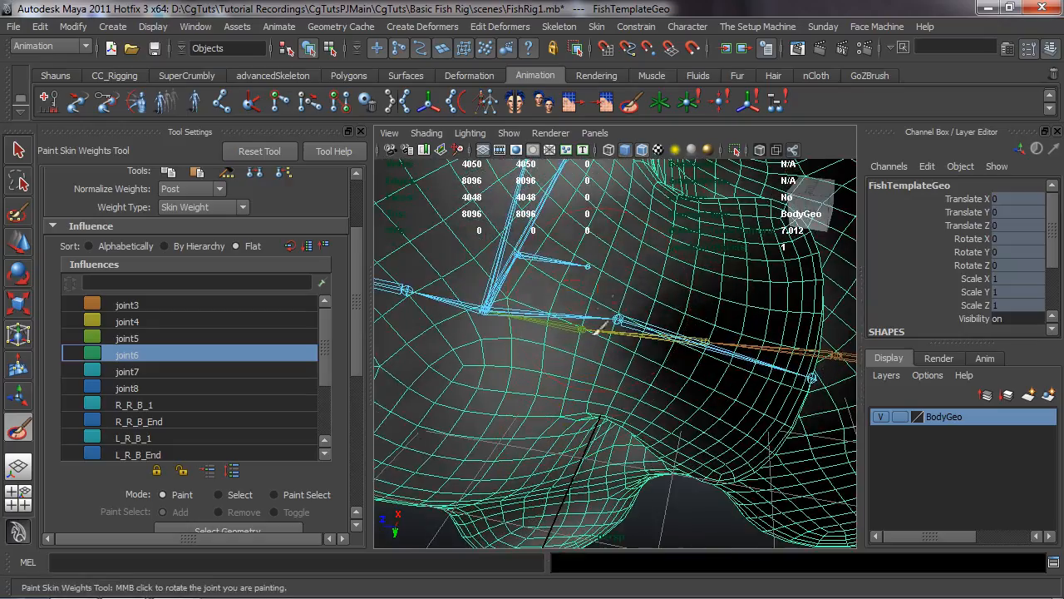
mouse_move(606, 387)
left_mouse_down("alt")
mouse_move(435, 357)
mouse_move(475, 375)
mouse_move(449, 420)
mouse_move(614, 391)
left_mouse_up("alt")
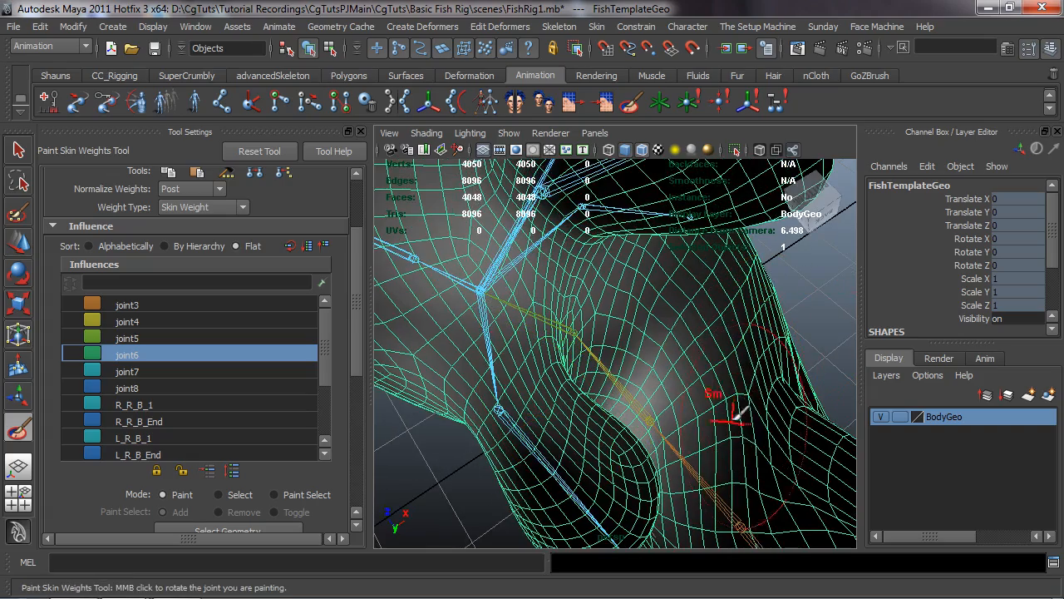
left_click_drag(733, 372, 582, 359, "alt")
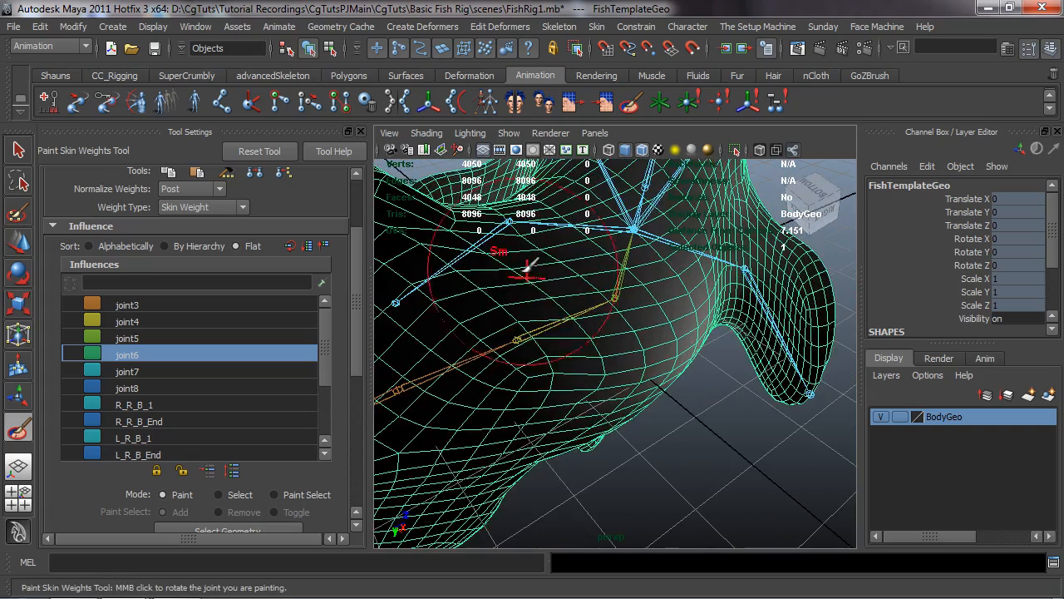
left_click_drag(611, 398, 629, 323, "alt")
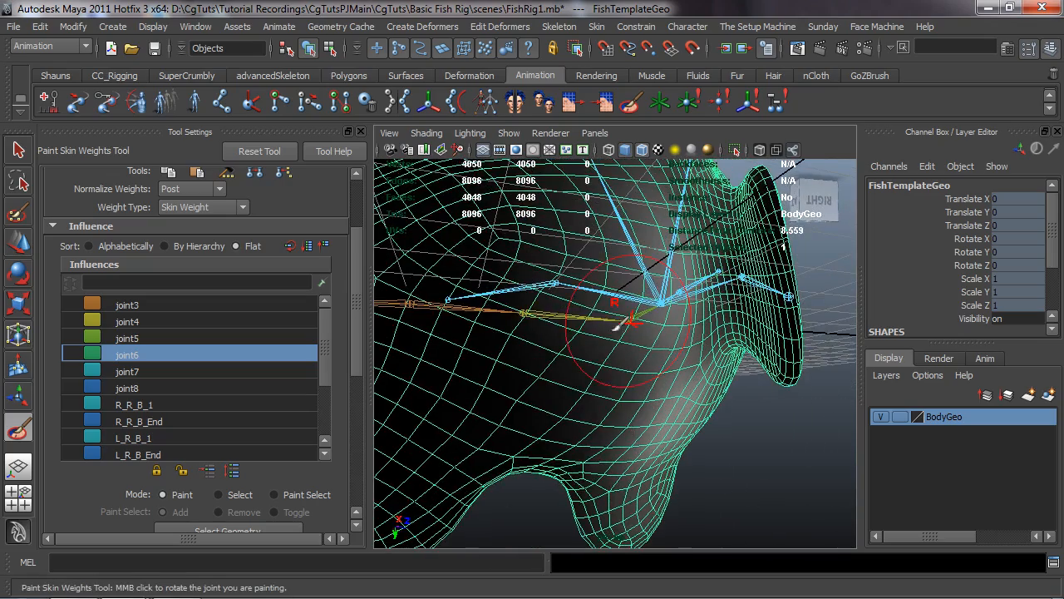
left_click_drag(585, 291, 690, 320, "alt")
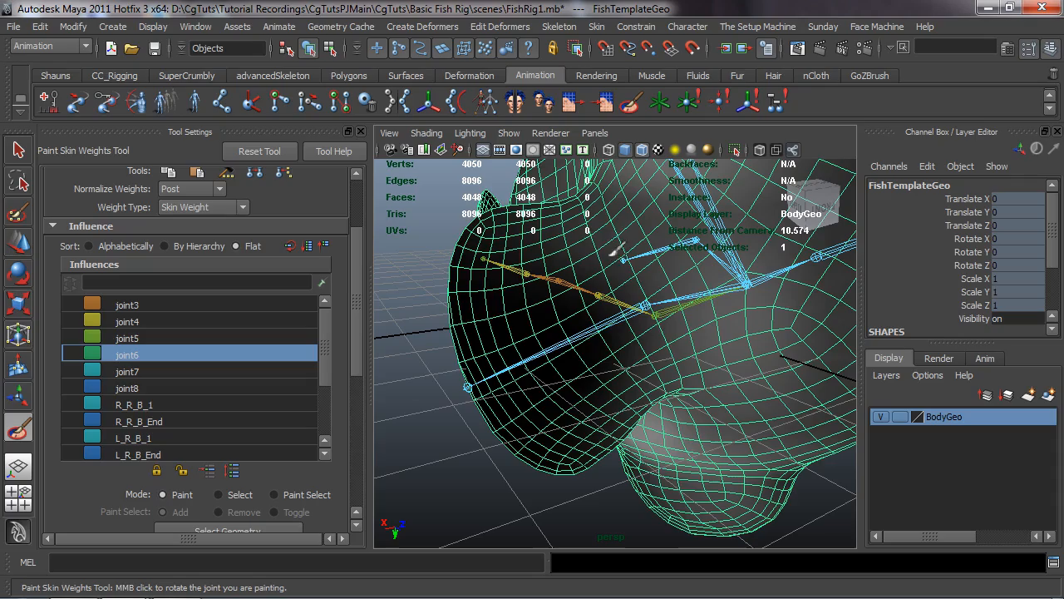
Smooth the joint6 weights around the rear of the head, the upper back and the dorsal fin.
middle_click_drag(711, 330, 693, 394, "alt")
left_click_drag(694, 394, 641, 390, "alt")
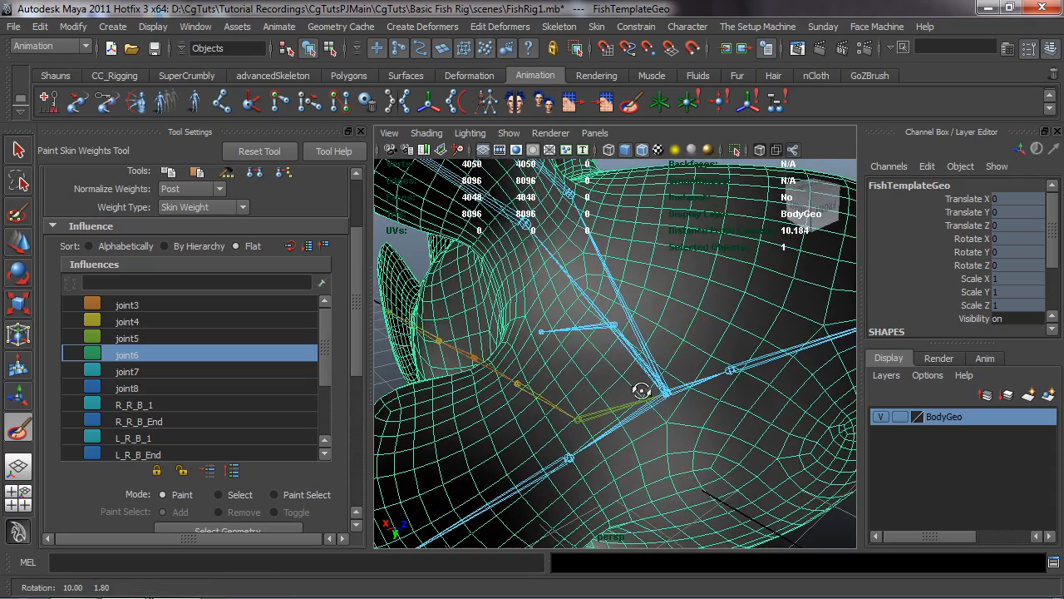
middle_click_drag(729, 409, 559, 369, "alt")
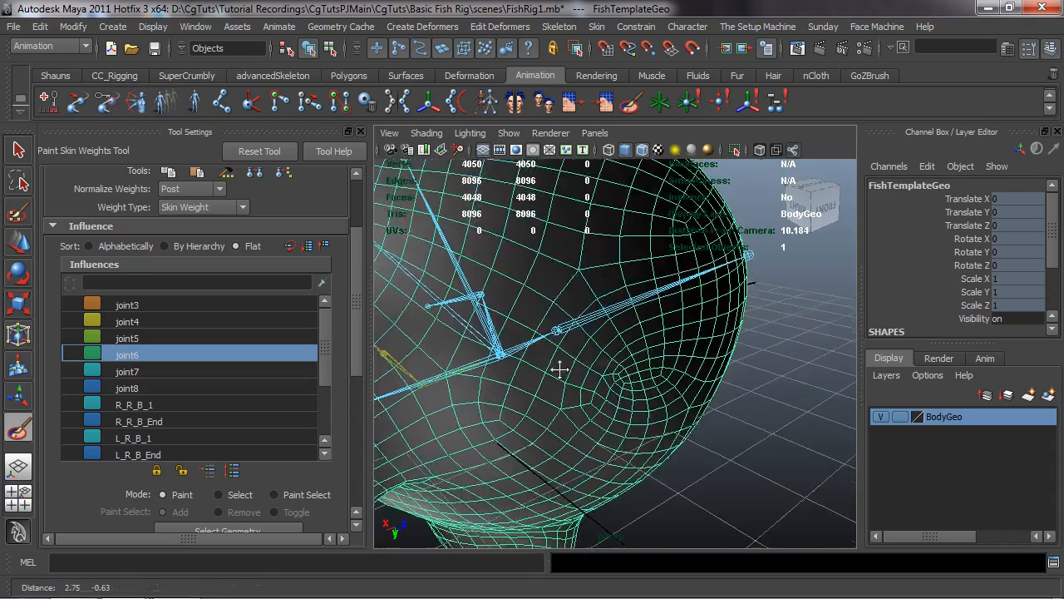
left_click_drag(560, 370, 556, 358, "alt")
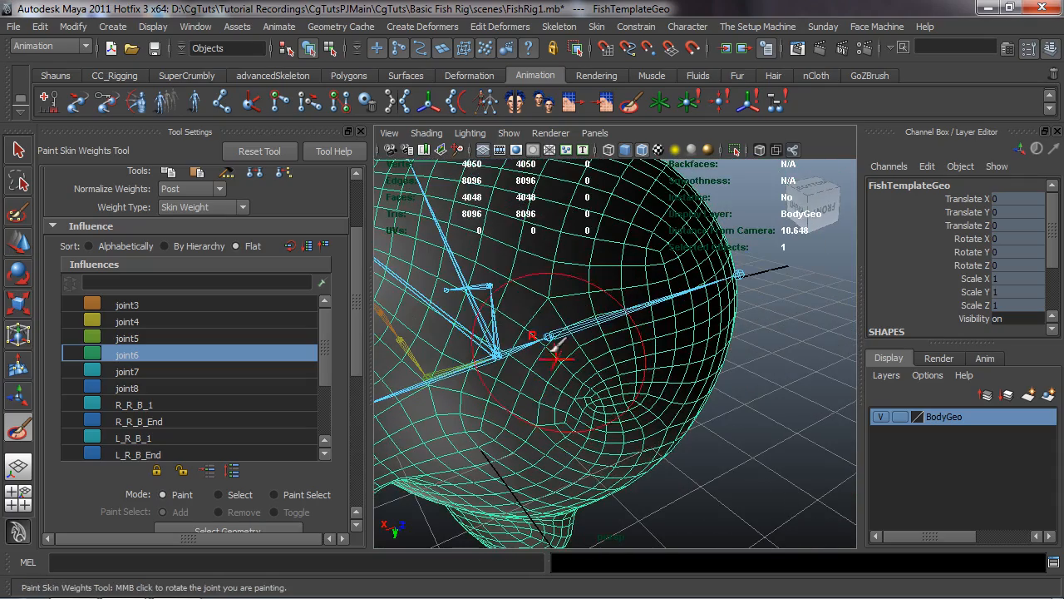
mouse_move(529, 403)
left_mouse_down("alt")
mouse_move(476, 265)
mouse_move(622, 375)
mouse_move(573, 258)
left_mouse_up("alt")
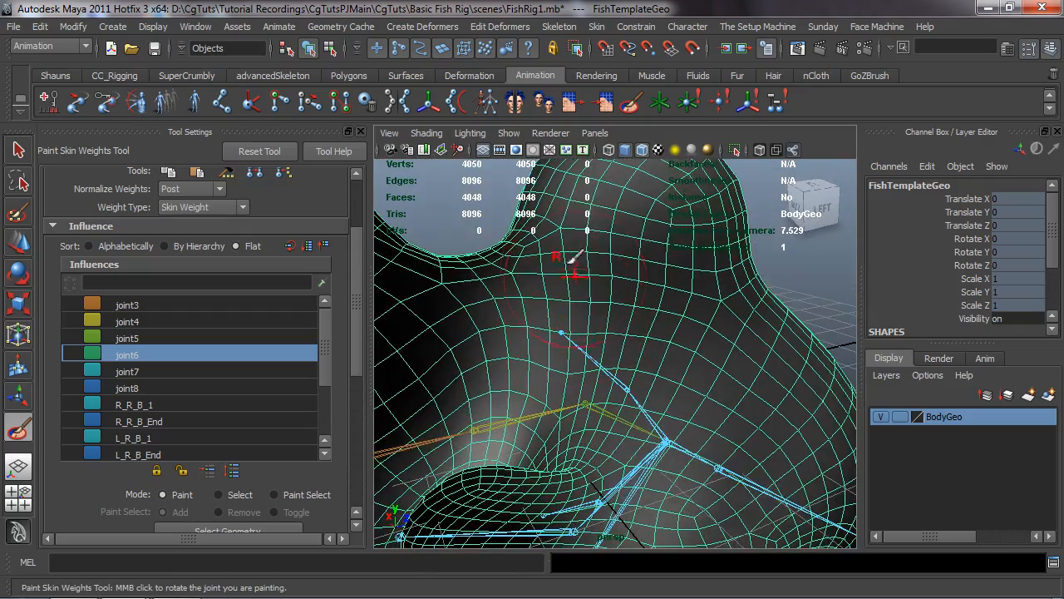
left_click_drag(687, 251, 715, 267, "alt")
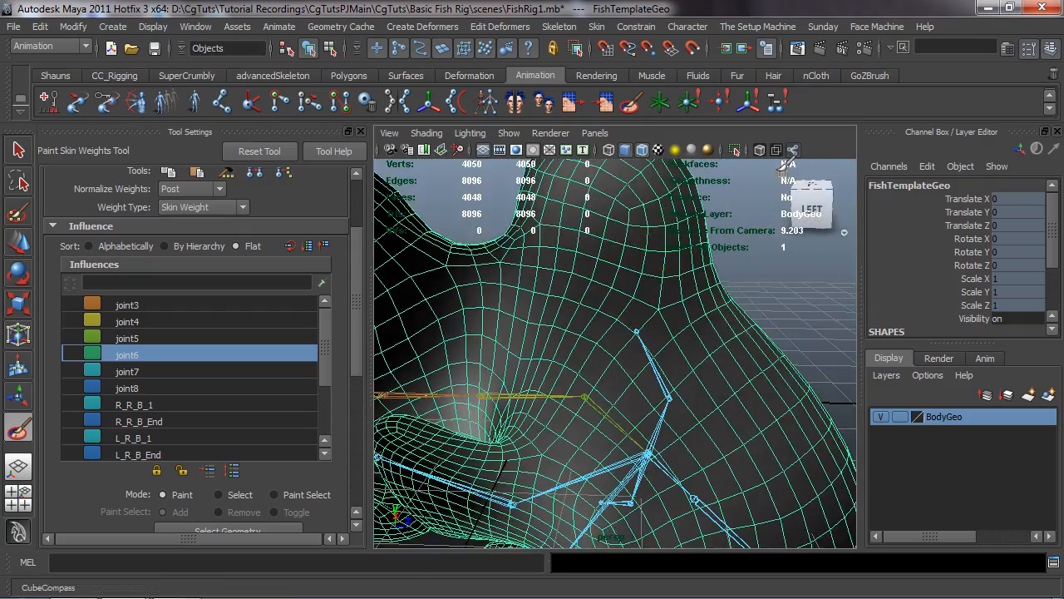
left_click(783, 173)
scroll(567, 366, "up", 7)
left_click_drag(571, 388, 617, 331, "alt")
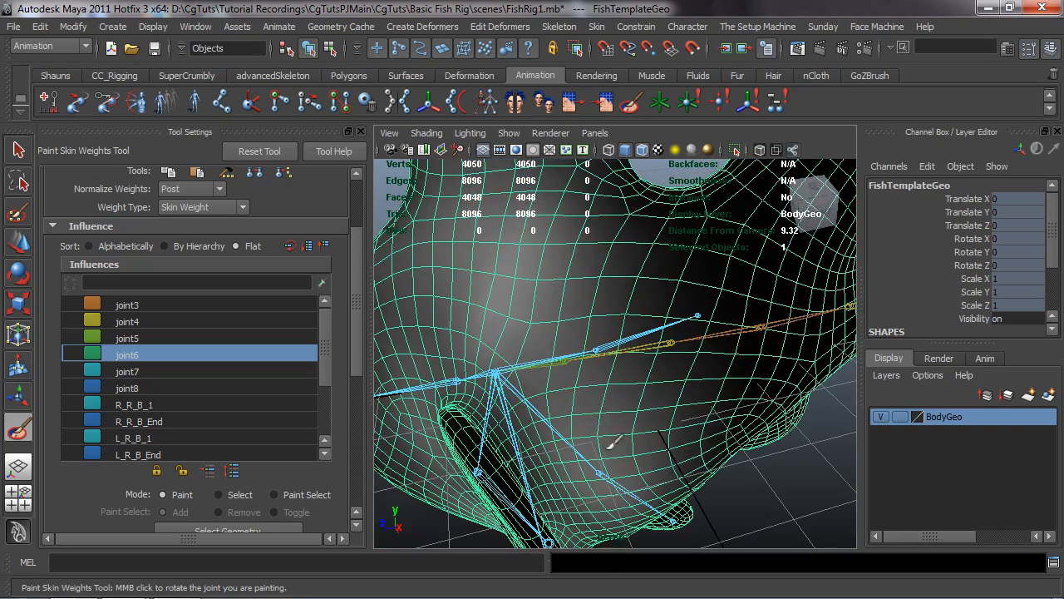
left_click_drag(618, 357, 615, 299, "alt")
left_click_drag(555, 251, 657, 247, "alt")
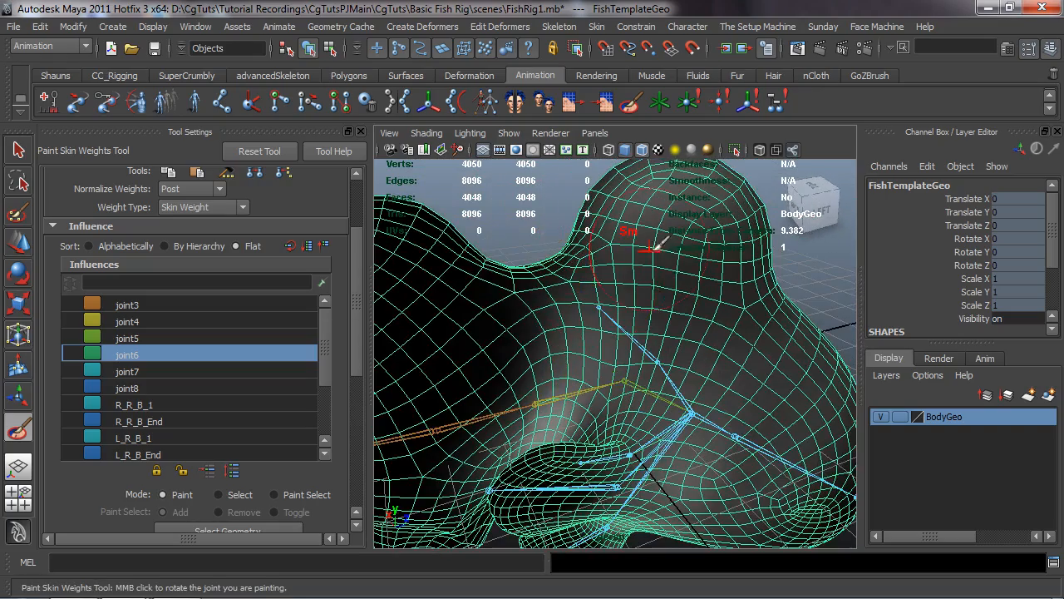
left_click_drag(701, 376, 722, 389, "alt")
Reset joint5's X, Y and Z rotations to 0 and deselect the joint.
left_click(635, 373)
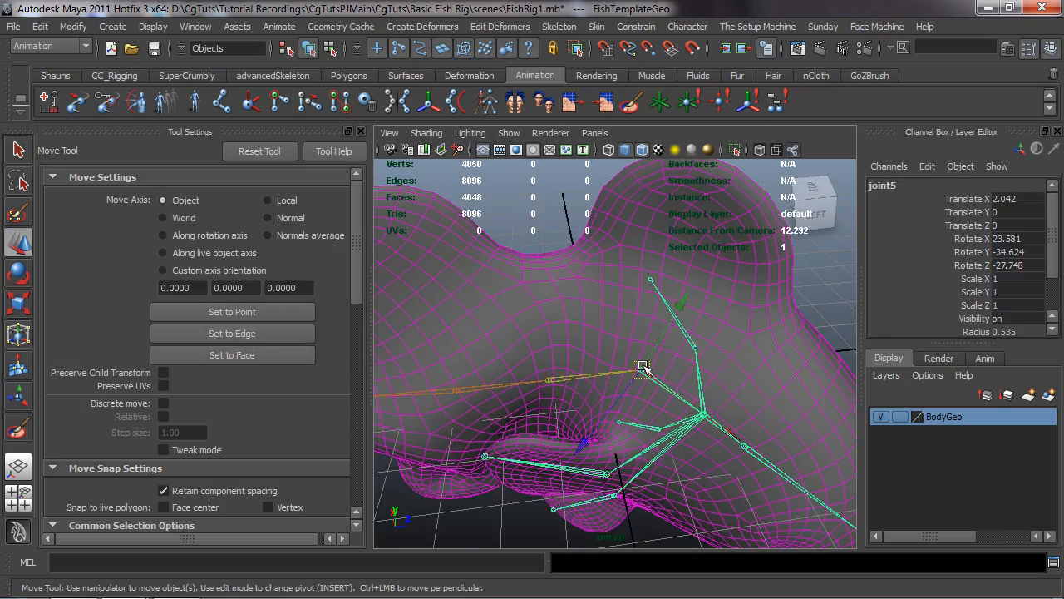
left_click_drag(1019, 251, 1021, 267)
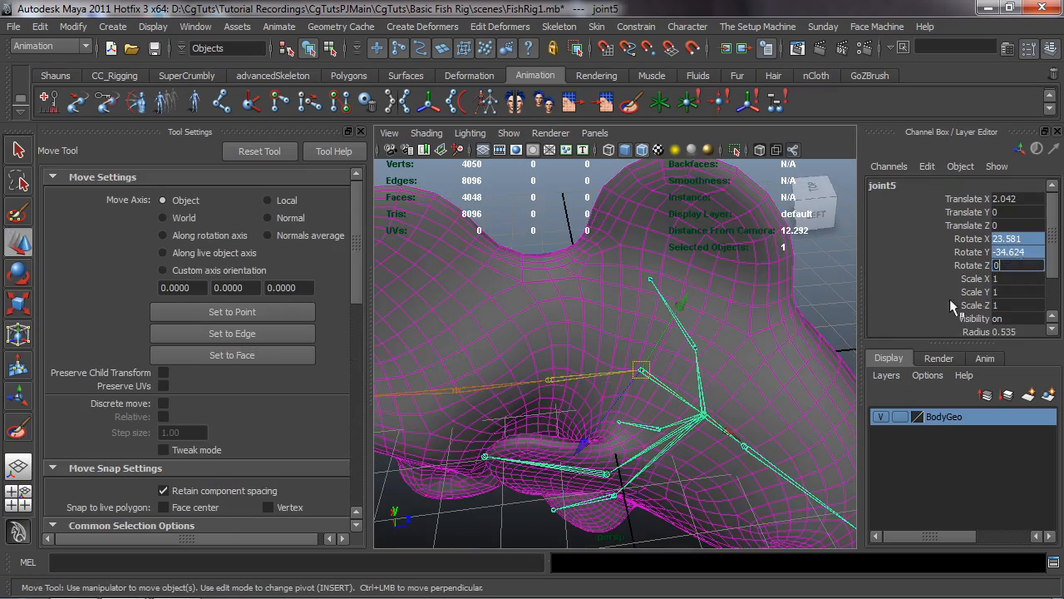
key("Return")
left_click(816, 480)
left_click_drag(816, 480, 650, 382, "alt")
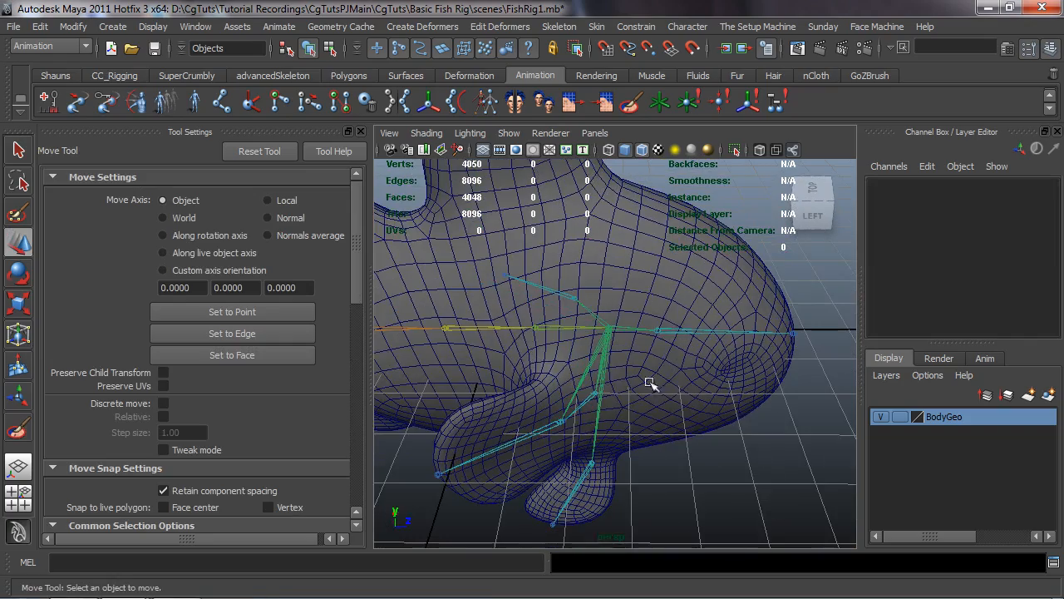
Rotate joint7 about its Y axis to about -83 degrees to test how the head deforms.
left_click(659, 331)
key("e")
mouse_move(797, 406)
left_mouse_down()
mouse_move(792, 427)
mouse_move(743, 402)
mouse_move(598, 422)
mouse_move(540, 390)
mouse_move(469, 308)
mouse_move(485, 357)
mouse_move(499, 334)
mouse_move(427, 333)
left_mouse_up()
scroll(592, 418, "up", 3)
key("ctrl+z")
left_click(424, 372)
left_click_drag(424, 372, 539, 422, "alt")
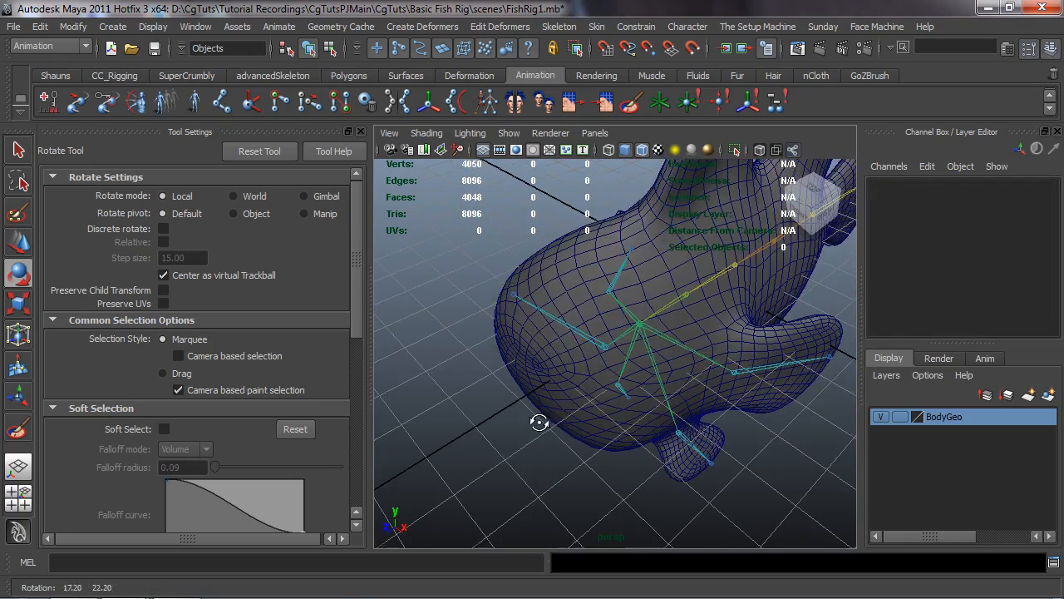
Select FishTemplateGeo, start the Paint Skin Weights Tool and smooth the joint7 influence around the head.
left_click(611, 358)
key("w")
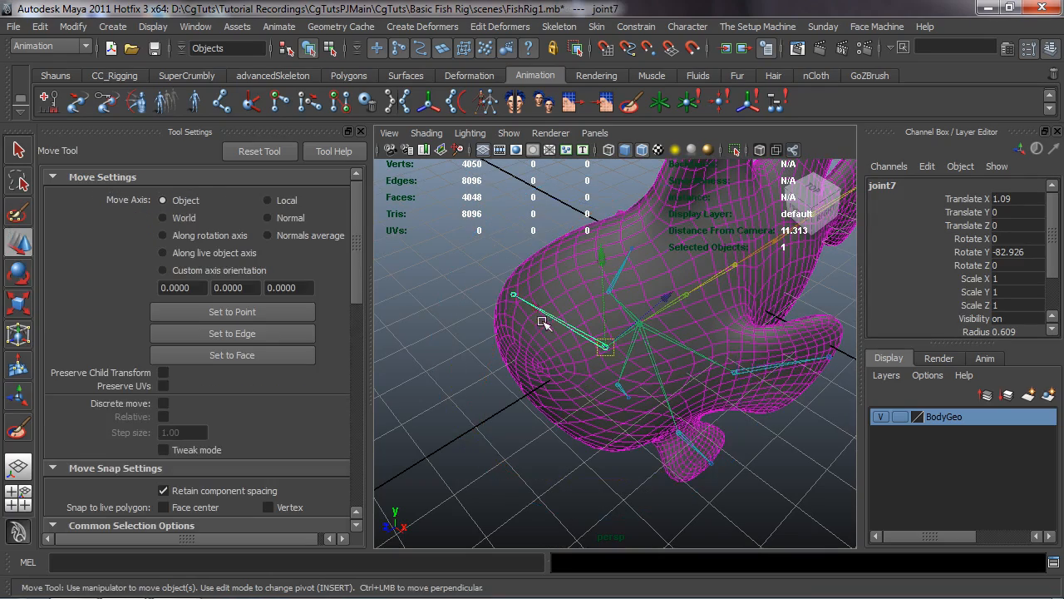
left_click_drag(530, 388, 528, 392, "alt")
left_click(565, 339)
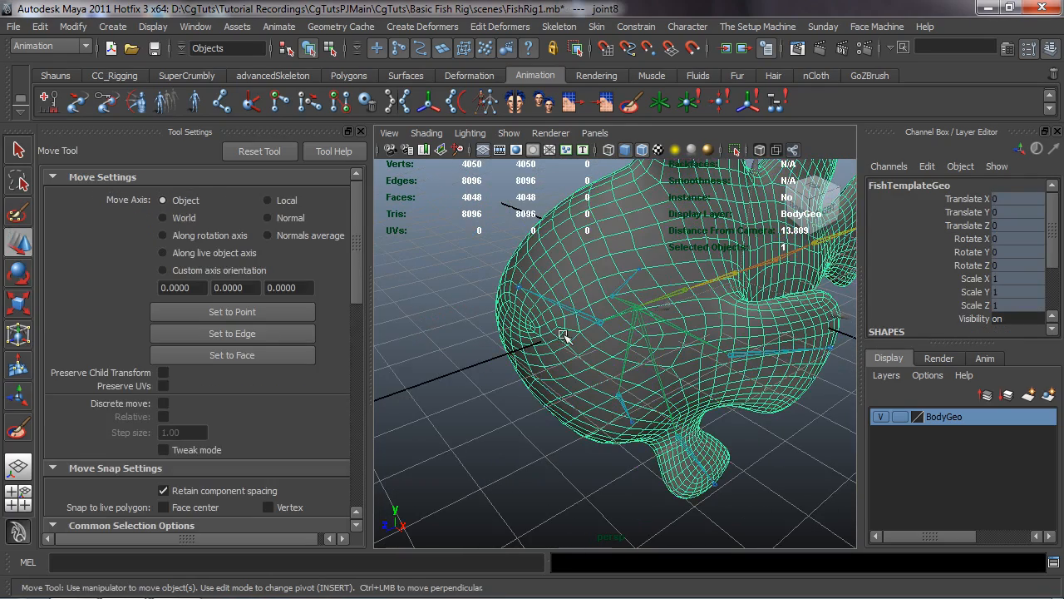
left_click(629, 107)
scroll(506, 327, "up", 2)
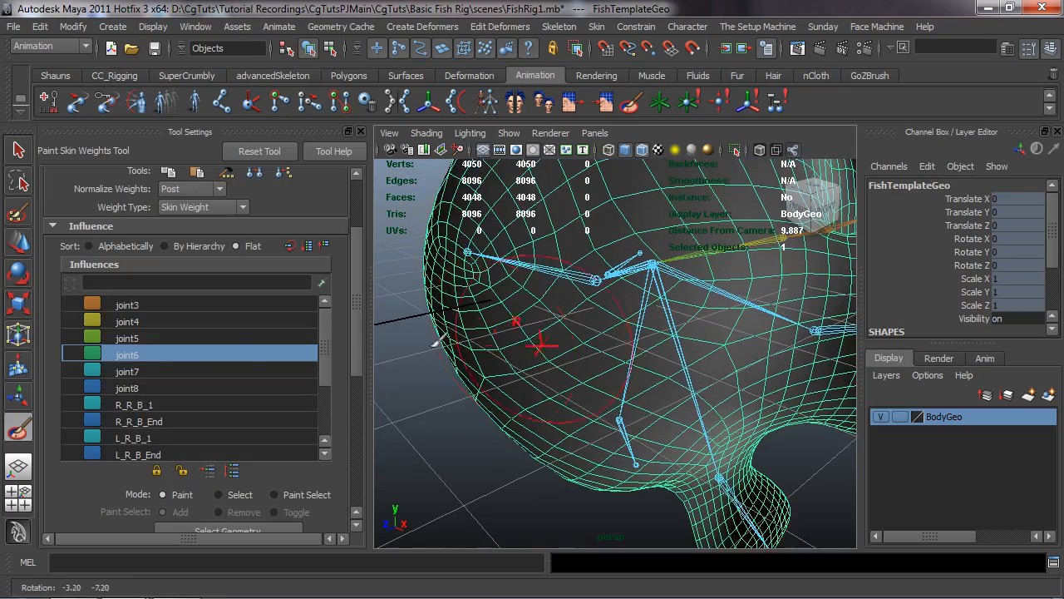
scroll(513, 362, "up", 2)
left_click_drag(514, 362, 518, 358, "alt")
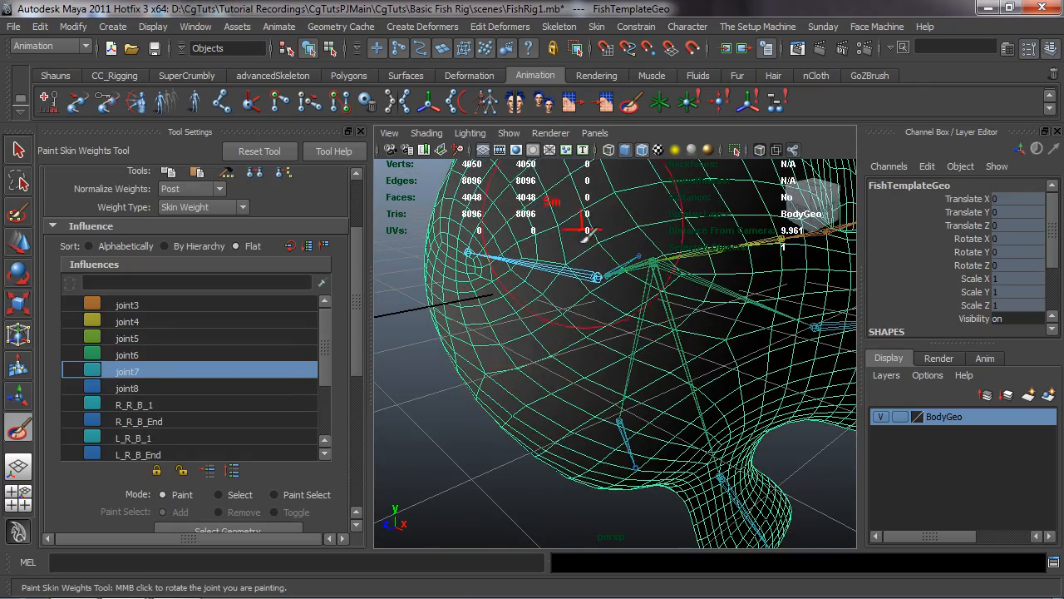
mouse_move(562, 424)
left_mouse_down("alt")
mouse_move(704, 417)
mouse_move(832, 430)
mouse_move(621, 344)
mouse_move(641, 404)
mouse_move(619, 380)
mouse_move(671, 385)
mouse_move(656, 338)
mouse_move(575, 337)
mouse_move(563, 368)
left_mouse_up("alt")
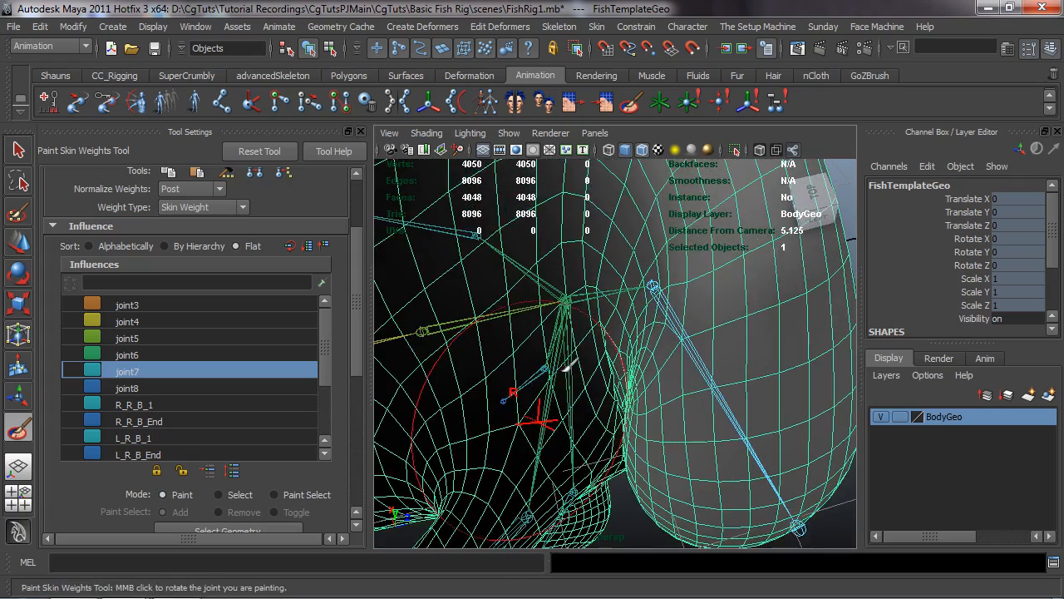
Build up the joint7 weights along the crease behind the head by painting with Add at value 0.1.
left_click_drag(360, 357, 356, 439)
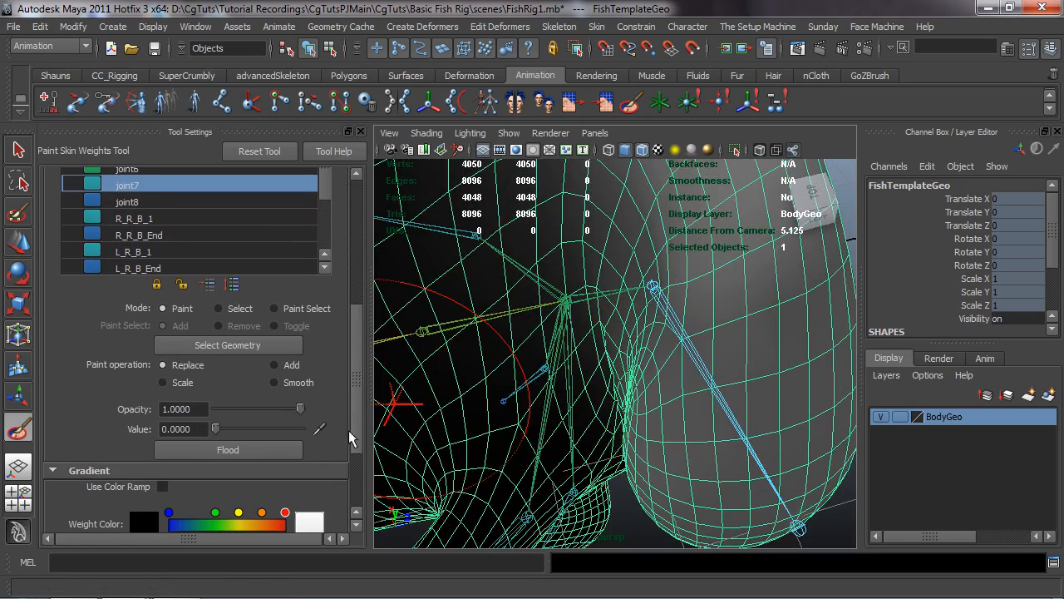
type("0.1")
key("Return")
mouse_move(632, 324)
left_mouse_down("alt")
mouse_move(654, 369)
mouse_move(637, 390)
left_mouse_up("alt")
mouse_move(587, 365)
left_mouse_down()
mouse_move(590, 311)
mouse_move(586, 451)
mouse_move(571, 380)
mouse_move(579, 341)
left_mouse_up()
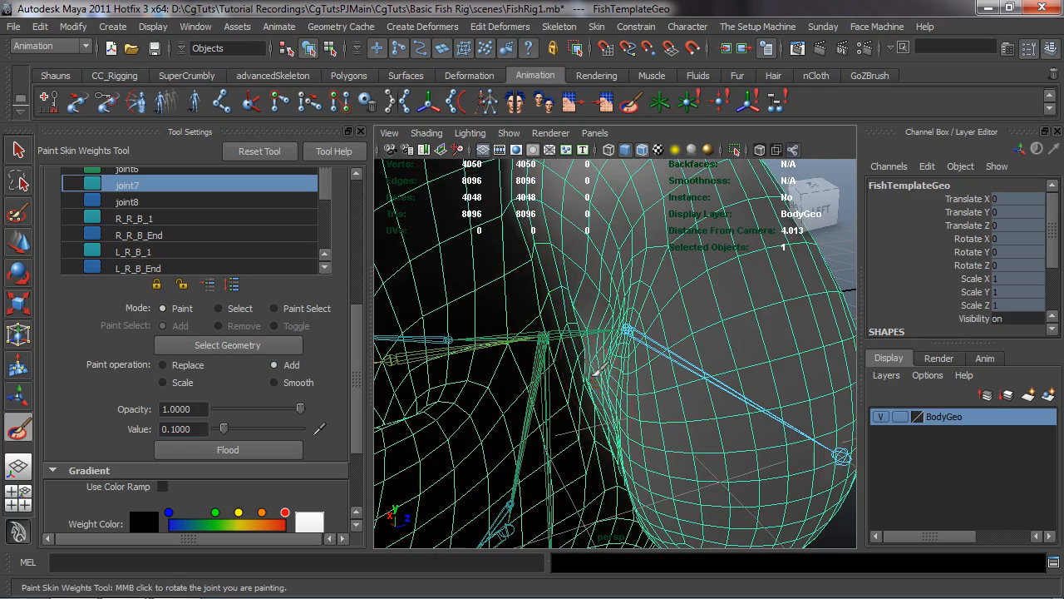
left_click_drag(616, 483, 568, 383, "alt")
left_click_drag(645, 507, 622, 385, "alt")
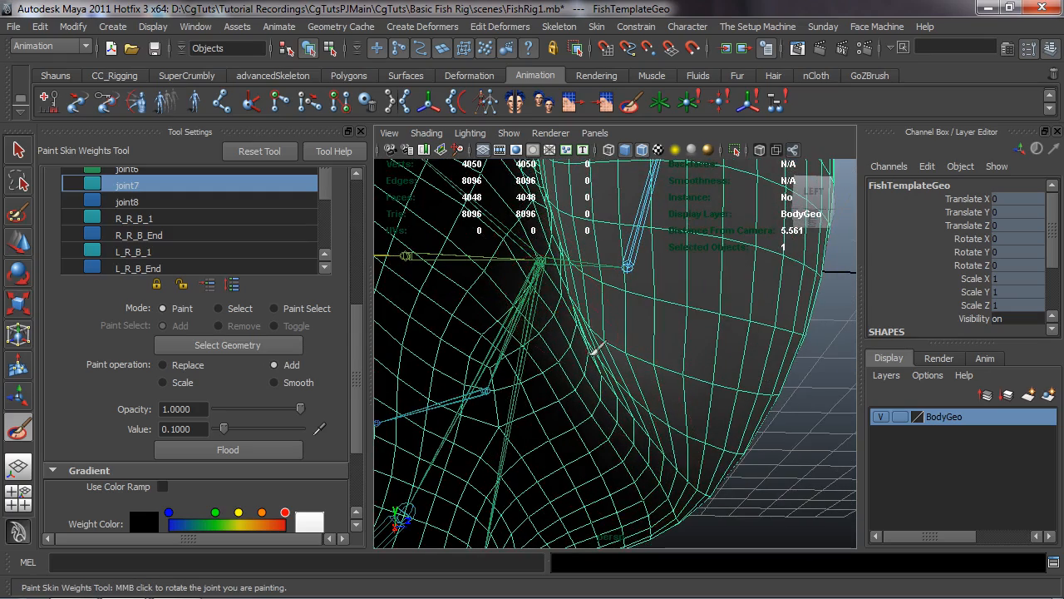
left_click_drag(672, 478, 580, 383, "alt")
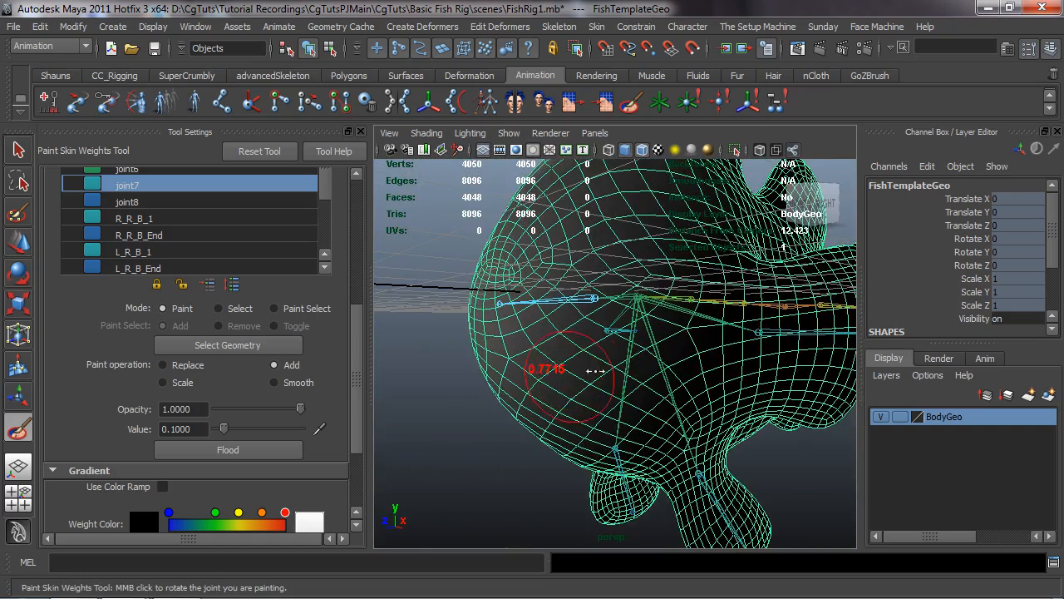
Smooth the joint7 weights over the sides and top of the head, where it meets the body.
left_click_drag(540, 424, 574, 422, "alt")
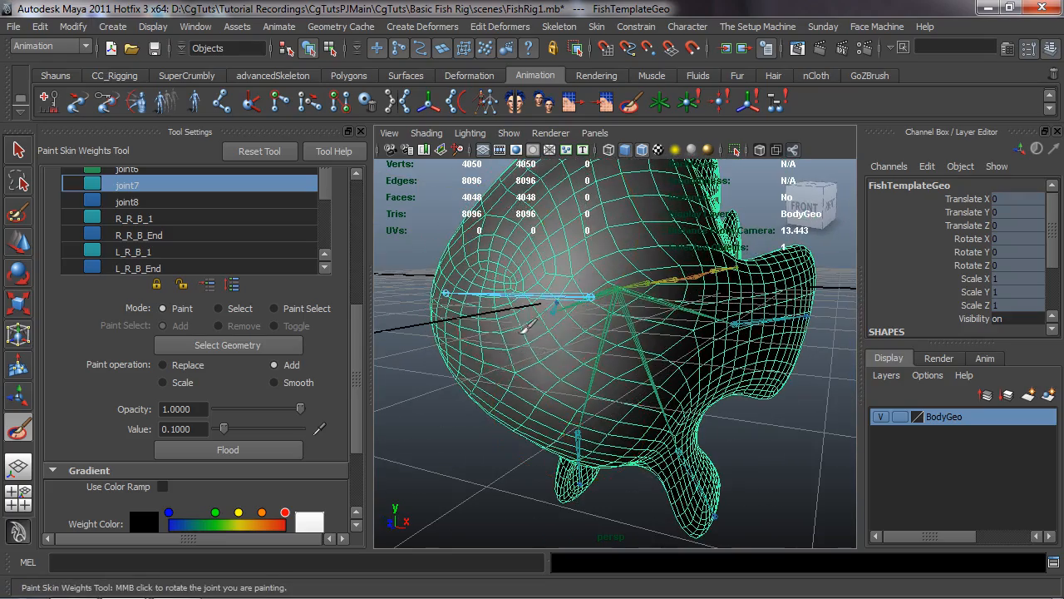
mouse_move(520, 399)
left_mouse_down("alt")
mouse_move(527, 358)
mouse_move(530, 395)
left_mouse_up("alt")
left_click_drag(586, 283, 580, 321, "alt")
left_click_drag(496, 344, 611, 293, "alt")
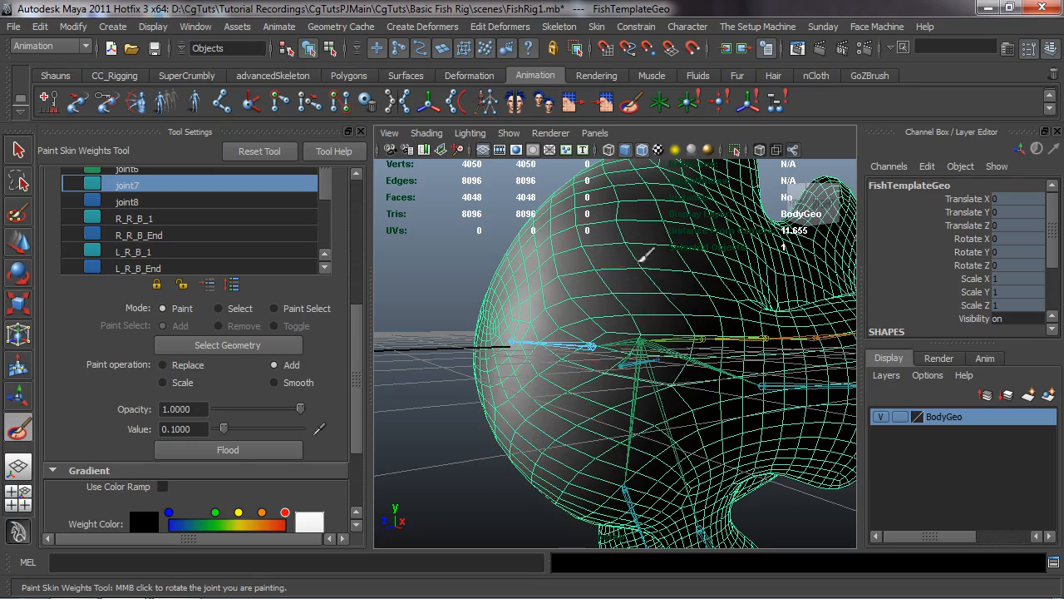
mouse_move(597, 200)
left_mouse_down("alt")
mouse_move(737, 261)
mouse_move(865, 262)
mouse_move(748, 275)
mouse_move(587, 324)
left_mouse_up("alt")
left_click_drag(592, 253, 573, 314, "alt")
mouse_move(592, 253)
left_mouse_down("alt")
mouse_move(497, 333)
mouse_move(507, 326)
left_mouse_up("alt")
left_click_drag(584, 242, 642, 366, "alt")
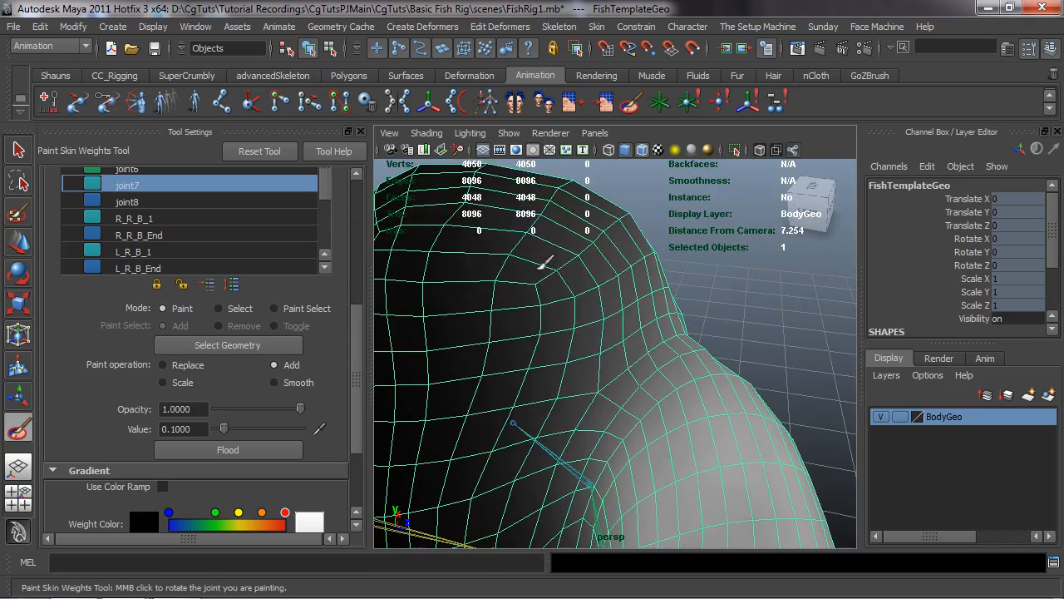
Set the weight painting operation to Replace with value 0, and smooth the joint7 influence over the dorsal fin behind the head.
middle_click_drag(545, 264, 647, 339, "alt")
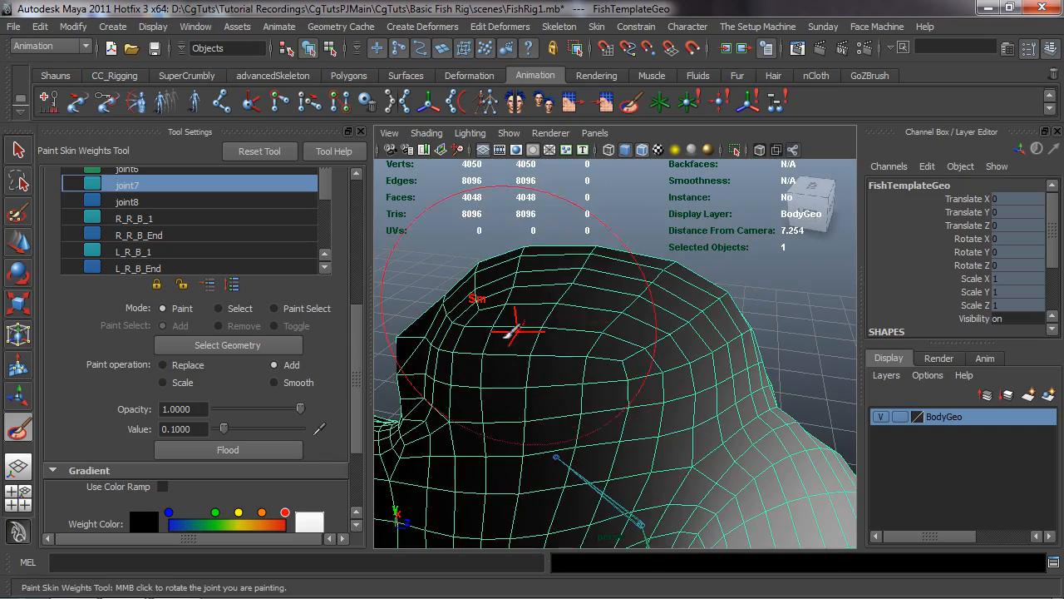
mouse_move(541, 361)
left_mouse_down("alt")
mouse_move(713, 352)
mouse_move(608, 341)
left_mouse_up("alt")
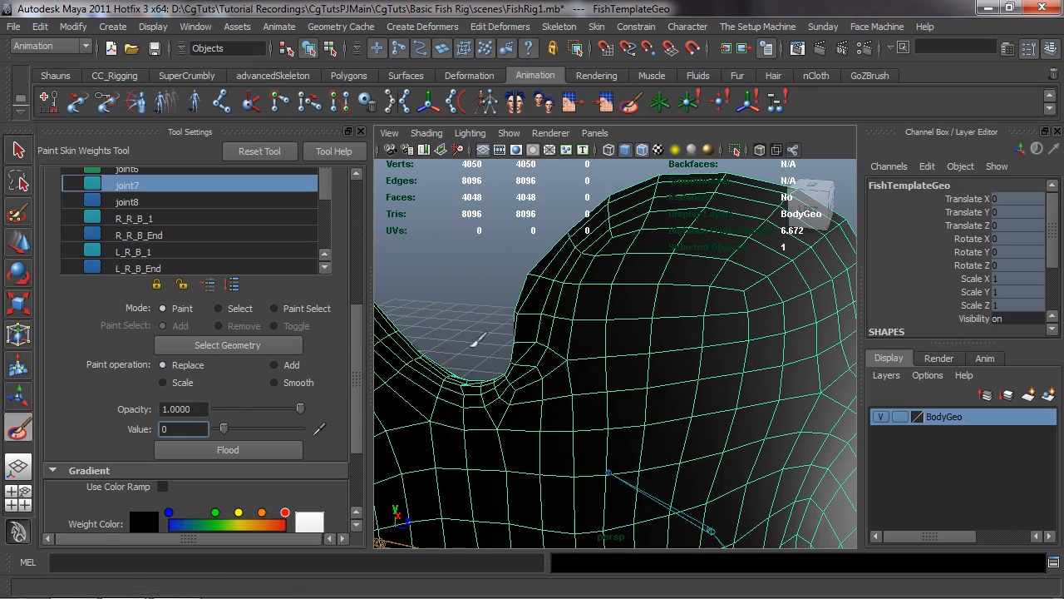
key("Return")
mouse_move(535, 283)
left_mouse_down("alt")
mouse_move(580, 351)
mouse_move(677, 291)
left_mouse_up("alt")
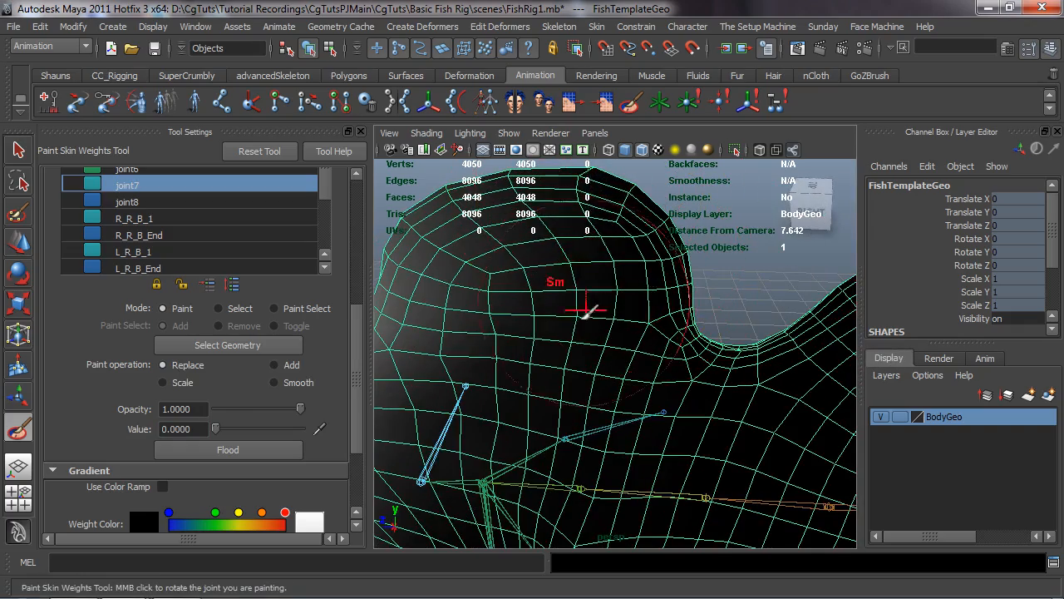
left_click_drag(674, 304, 582, 330, "alt")
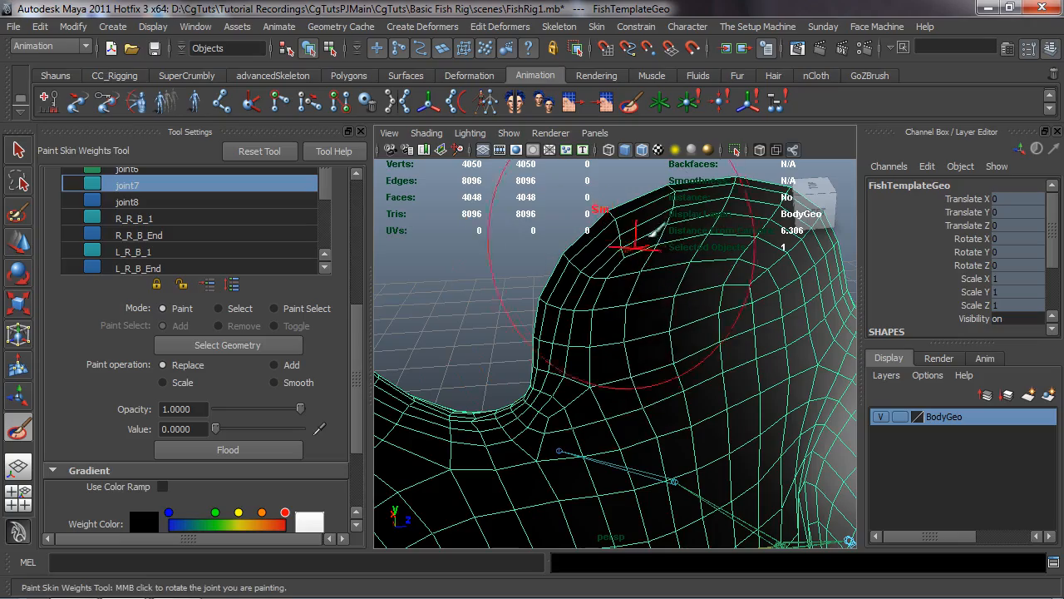
Replace the joint7 weights with 0 on the side fins and the adjoining body.
left_click_drag(713, 310, 512, 333, "alt")
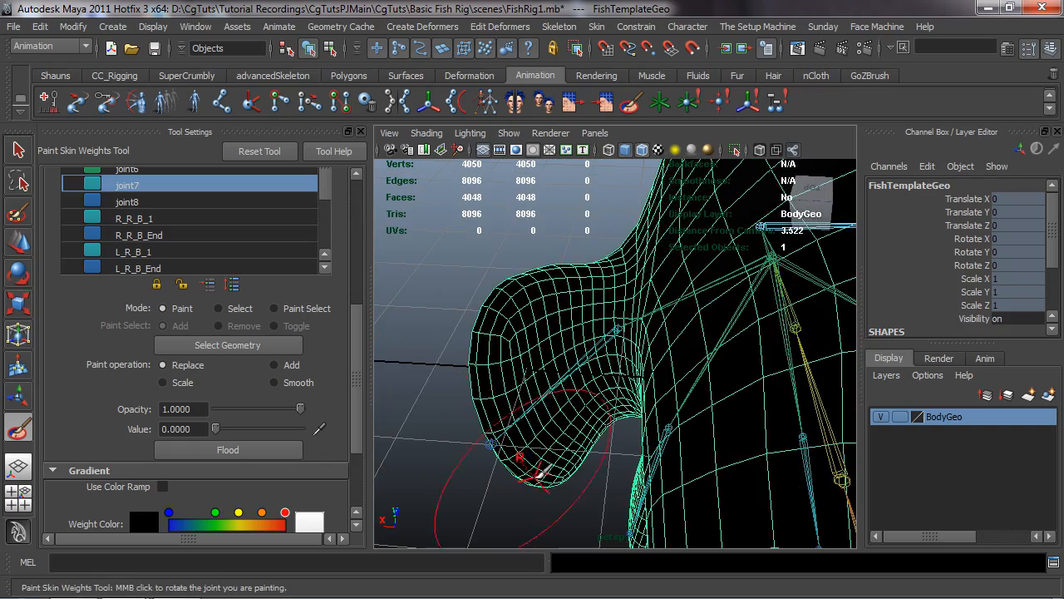
left_click_drag(672, 391, 737, 427, "alt")
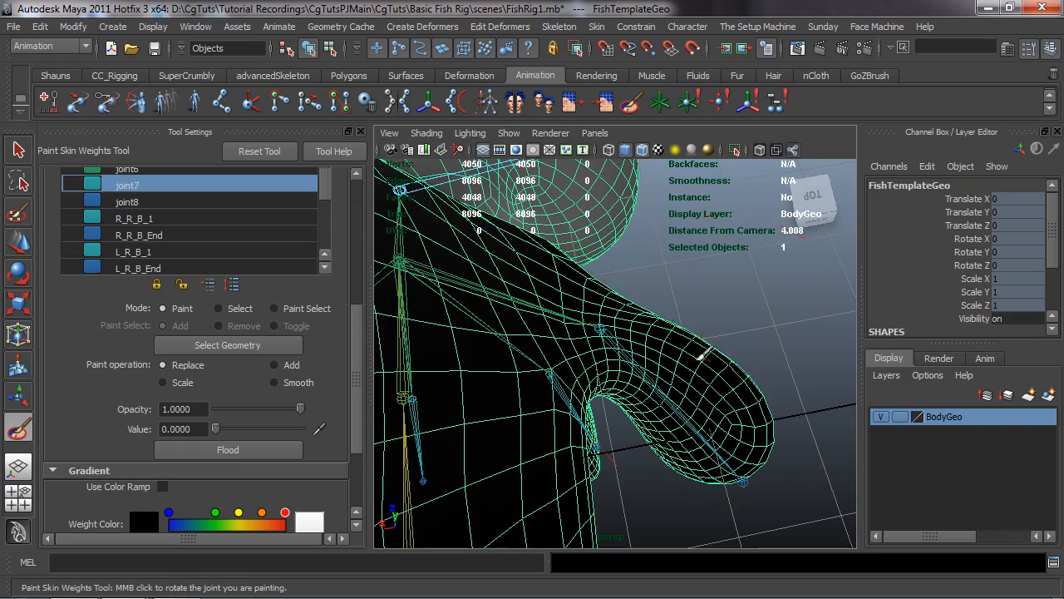
mouse_move(688, 452)
left_mouse_down("alt")
mouse_move(710, 435)
mouse_move(751, 302)
mouse_move(732, 332)
mouse_move(736, 370)
left_mouse_up("alt")
mouse_move(759, 297)
left_mouse_down("alt")
mouse_move(701, 391)
mouse_move(590, 387)
mouse_move(427, 463)
mouse_move(545, 394)
mouse_move(566, 423)
mouse_move(549, 333)
left_mouse_up("alt")
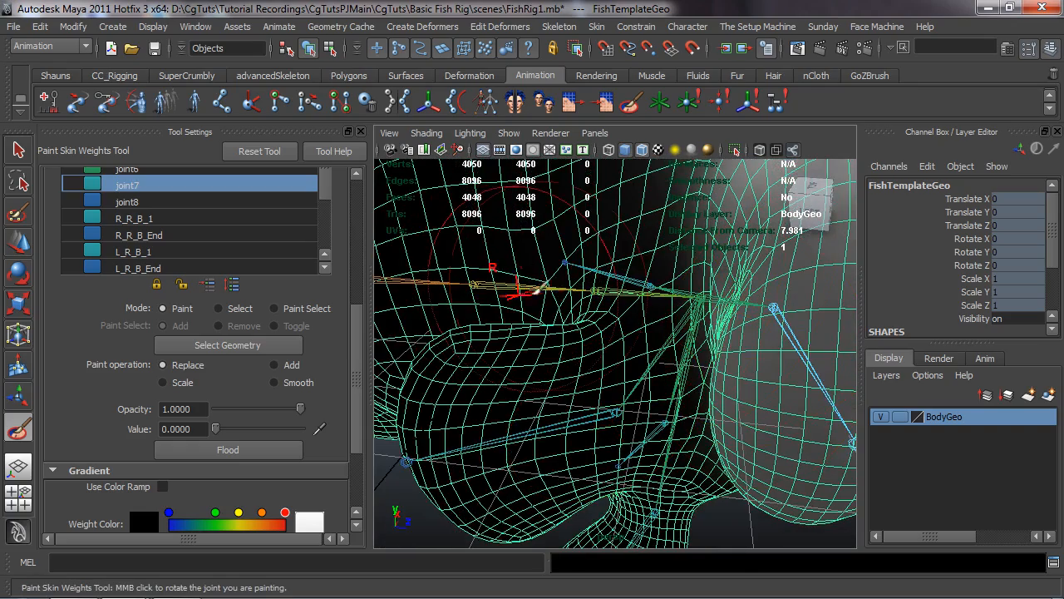
Replace stray joint7 weights with 0 on the body side above the side fin, behind the head crease.
left_click_drag(628, 324, 651, 341, "alt")
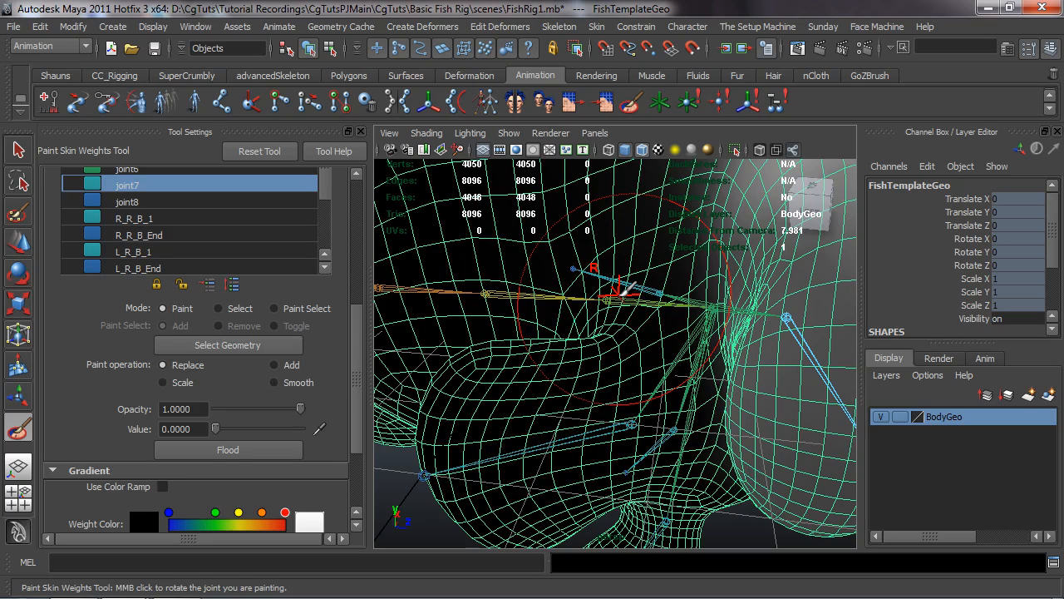
left_click_drag(651, 290, 642, 341, "alt")
middle_click_drag(642, 340, 630, 425, "alt")
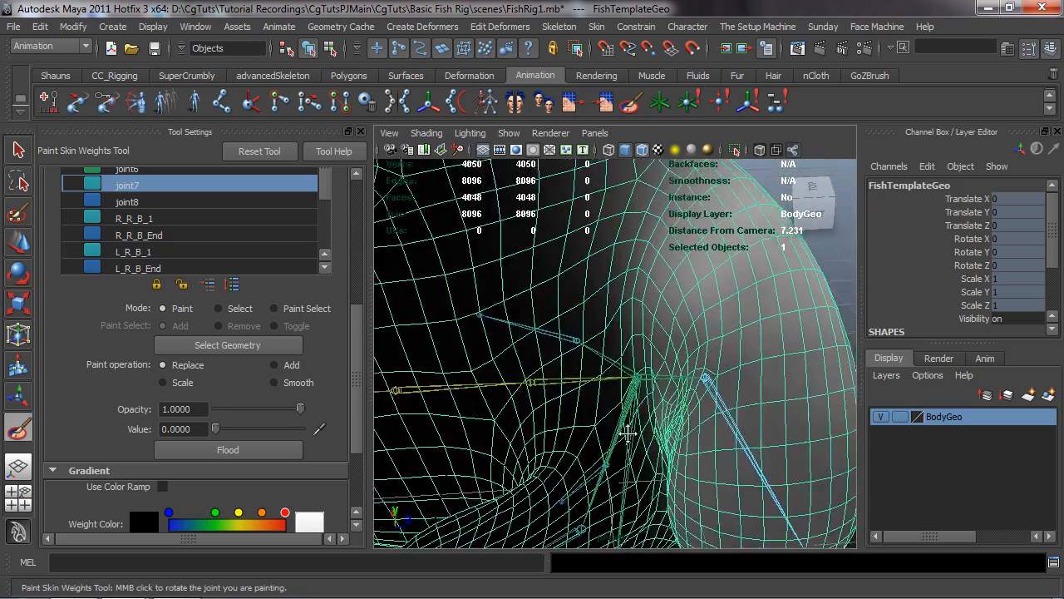
right_click_drag(630, 425, 620, 359, "alt")
Smooth the joint7 weights across the top of the head, where it meets the dorsal fin and body.
left_click_drag(626, 311, 611, 396, "alt")
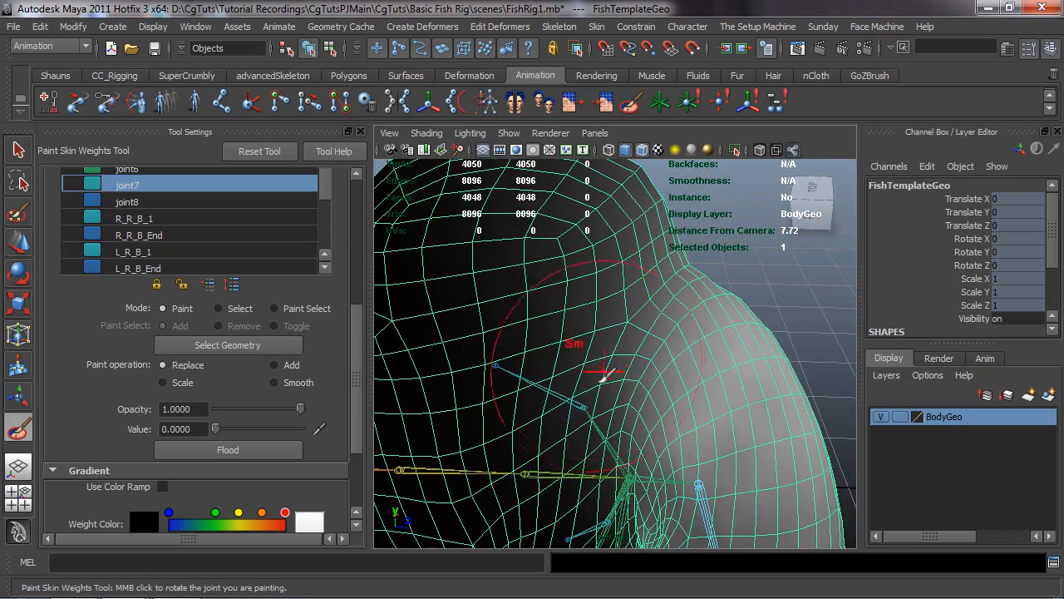
mouse_move(720, 399)
left_mouse_down("alt")
mouse_move(574, 379)
mouse_move(559, 364)
left_mouse_up("alt")
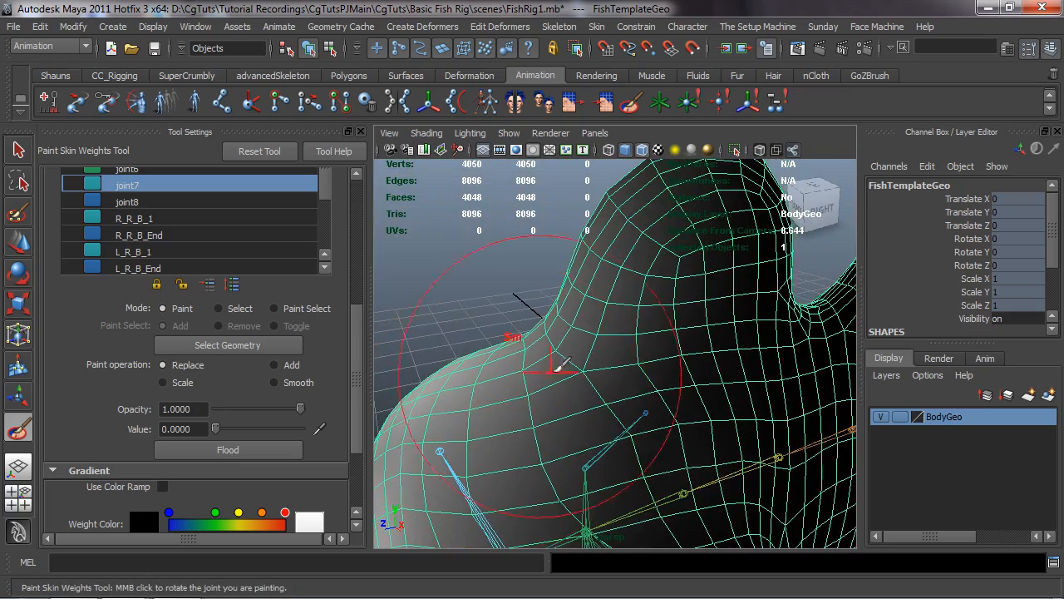
left_click_drag(551, 466, 550, 356, "alt")
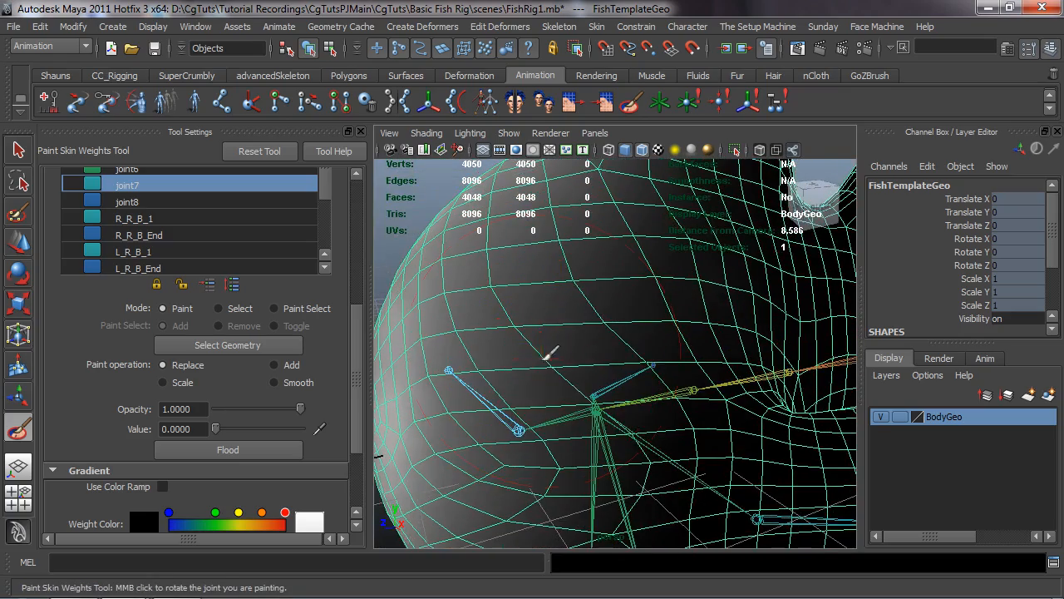
left_click_drag(495, 472, 562, 353, "alt")
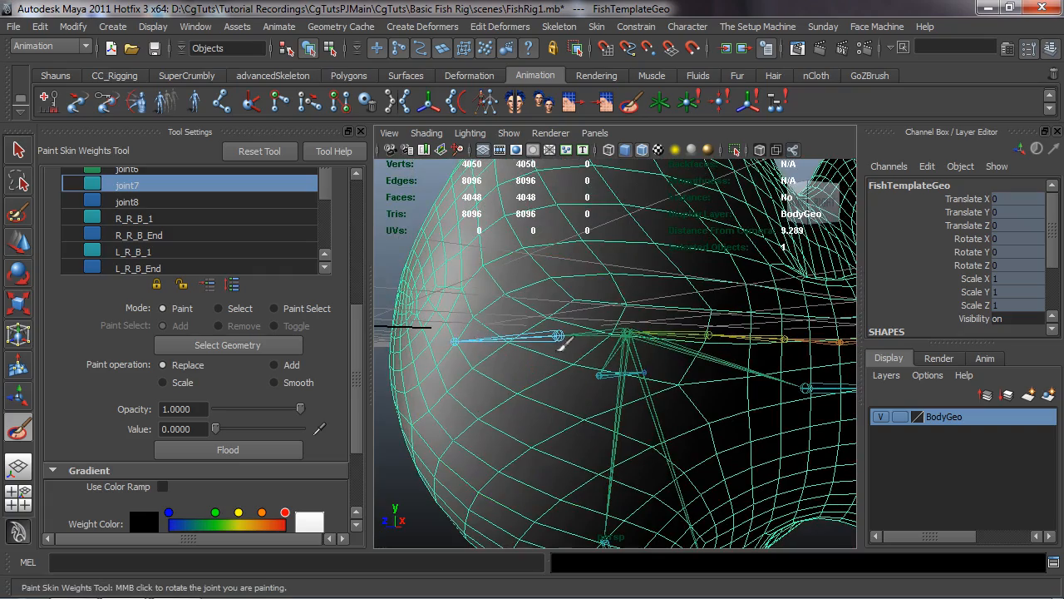
Smooth the joint7 weight falloff along the side and underside of the head toward the body.
left_click_drag(502, 459, 525, 354, "alt")
left_click_drag(517, 287, 595, 327, "alt")
left_click_drag(657, 364, 582, 405, "alt")
left_click_drag(548, 472, 562, 368, "alt")
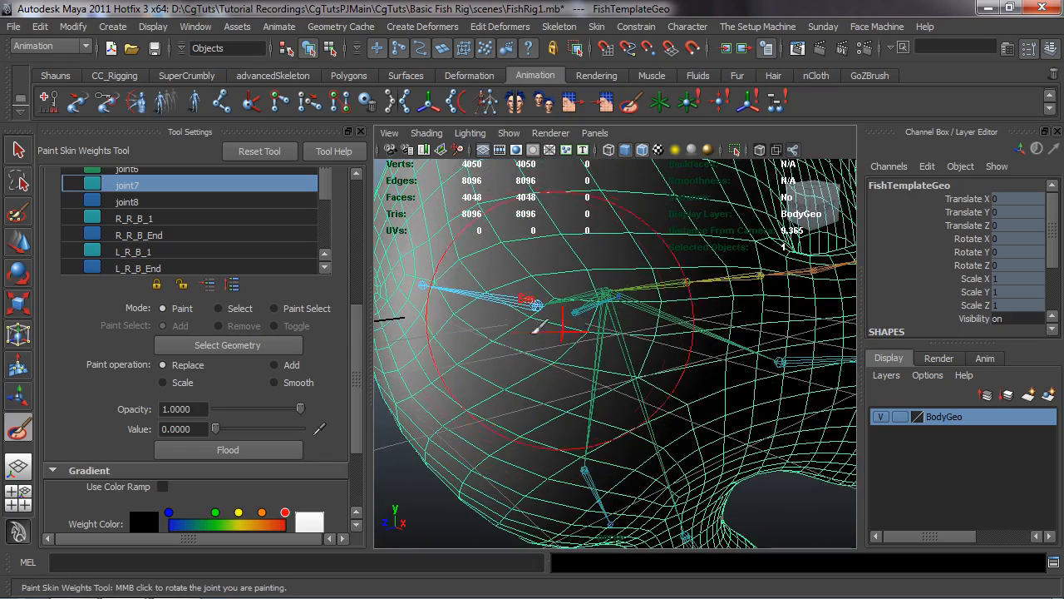
left_click(55, 75)
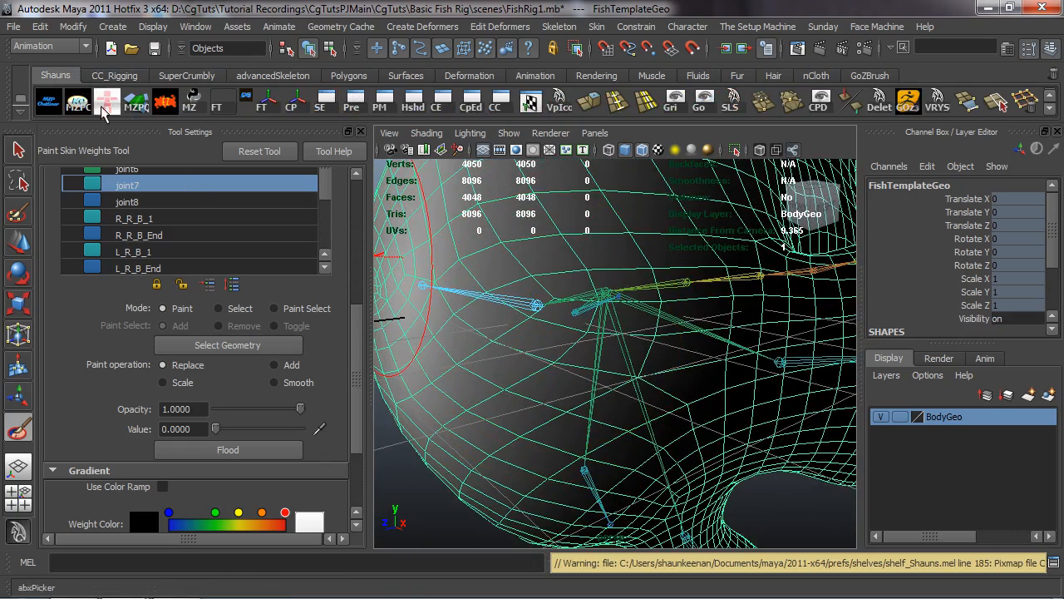
mouse_move(546, 304)
left_mouse_down("alt")
mouse_move(570, 338)
mouse_move(524, 349)
left_mouse_up("alt")
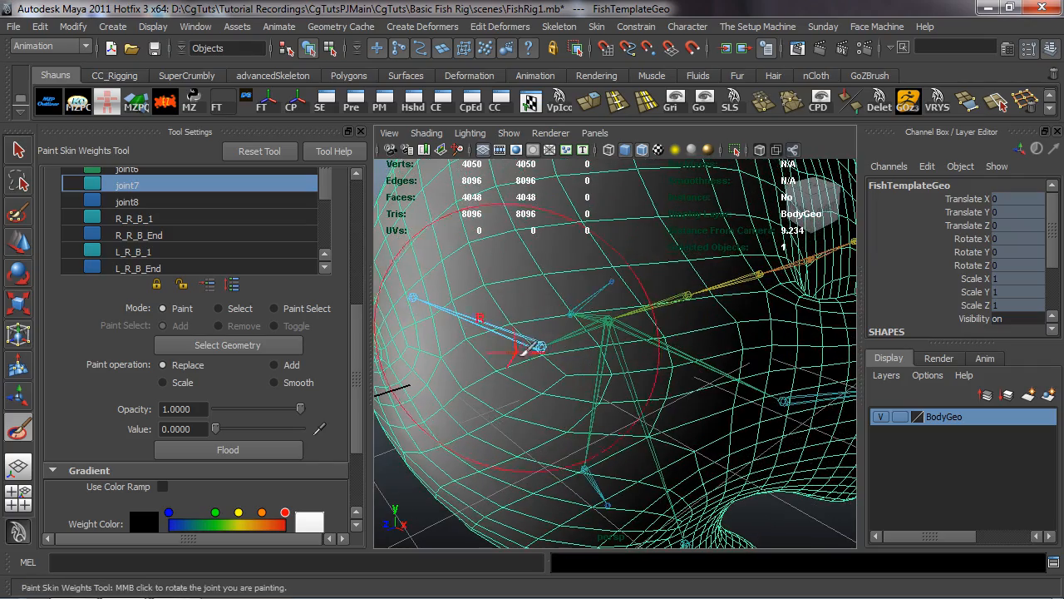
mouse_move(582, 405)
left_mouse_down("alt")
mouse_move(820, 408)
mouse_move(686, 380)
mouse_move(671, 351)
mouse_move(577, 361)
mouse_move(549, 393)
mouse_move(439, 373)
mouse_move(590, 340)
left_mouse_up("alt")
Shrink the brush and smooth the joint7 weights inside the tight crease between the bent head and the body.
mouse_move(503, 409)
left_mouse_down("alt")
mouse_move(710, 399)
mouse_move(720, 344)
mouse_move(590, 375)
mouse_move(571, 326)
mouse_move(578, 312)
left_mouse_up("alt")
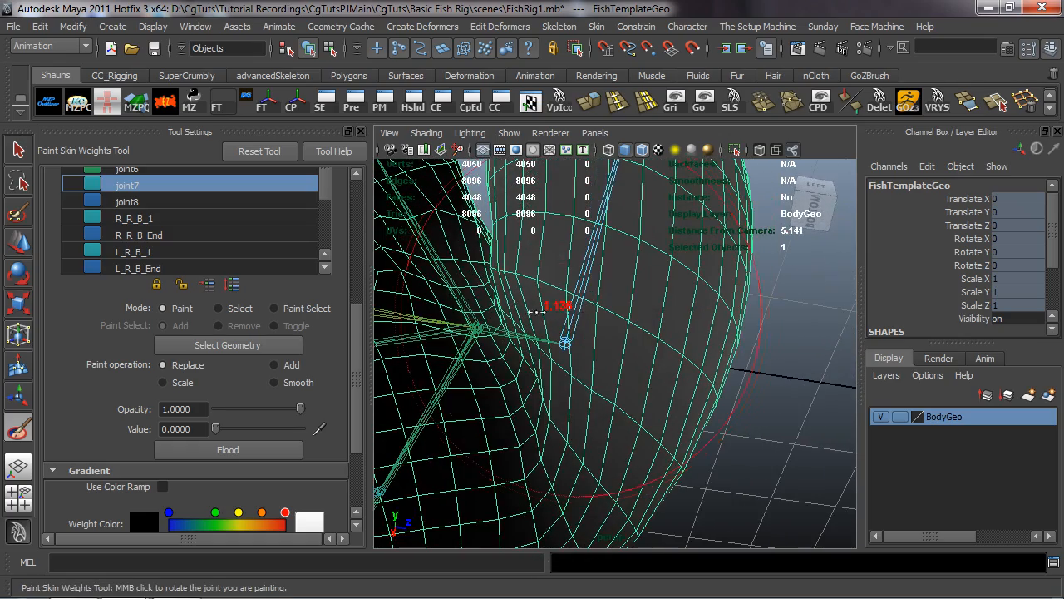
left_click_drag(571, 320, 615, 387, "alt")
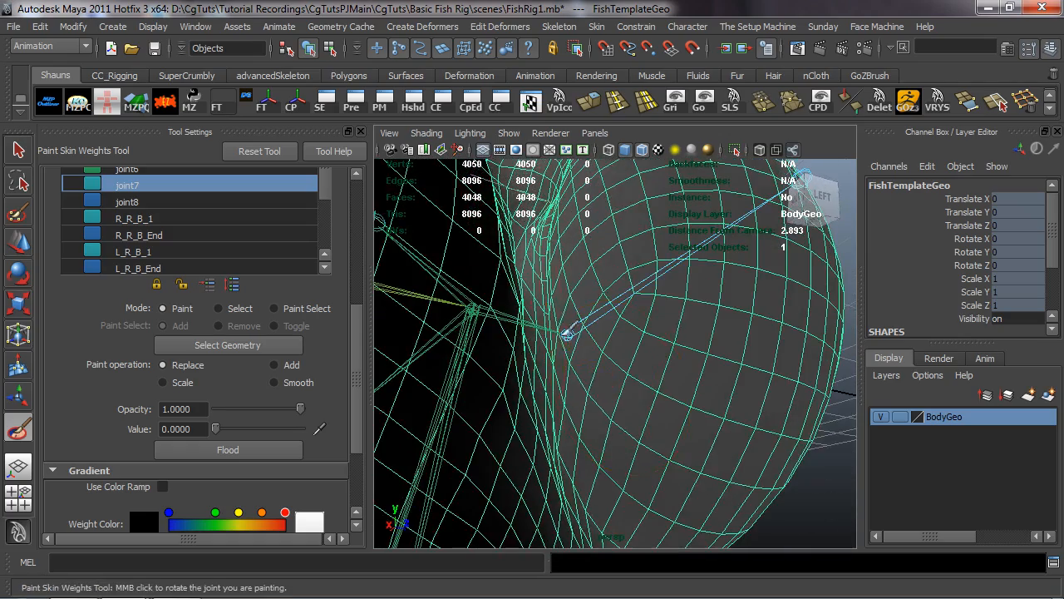
left_click_drag(557, 238, 540, 324, "alt")
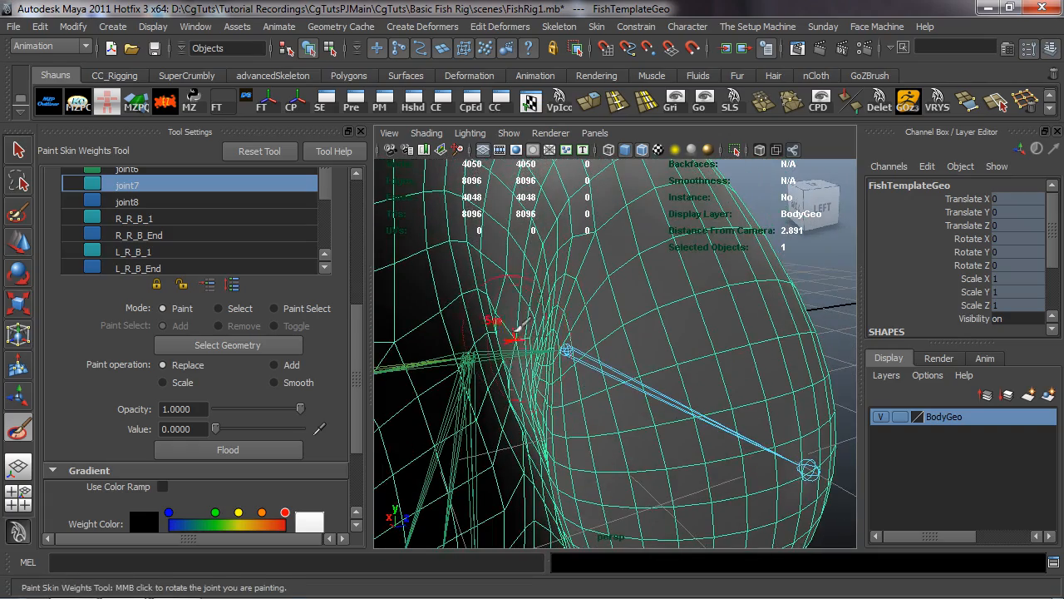
mouse_move(549, 333)
left_mouse_down("alt")
mouse_move(577, 404)
mouse_move(563, 314)
mouse_move(463, 257)
mouse_move(440, 152)
mouse_move(549, 351)
mouse_move(553, 325)
mouse_move(547, 357)
mouse_move(539, 326)
left_mouse_up("alt")
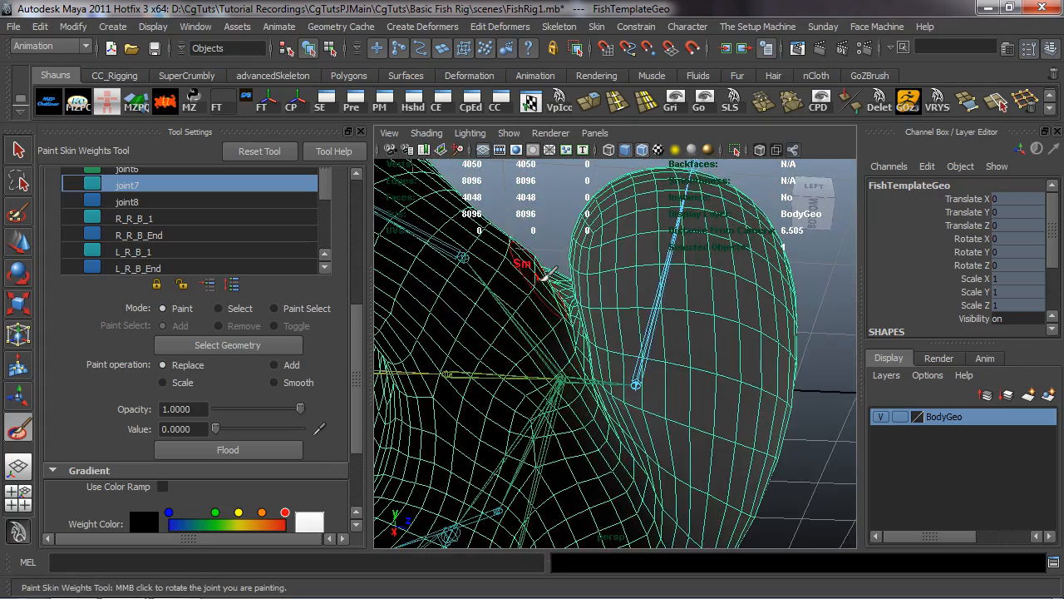
left_click_drag(545, 275, 556, 314, "alt")
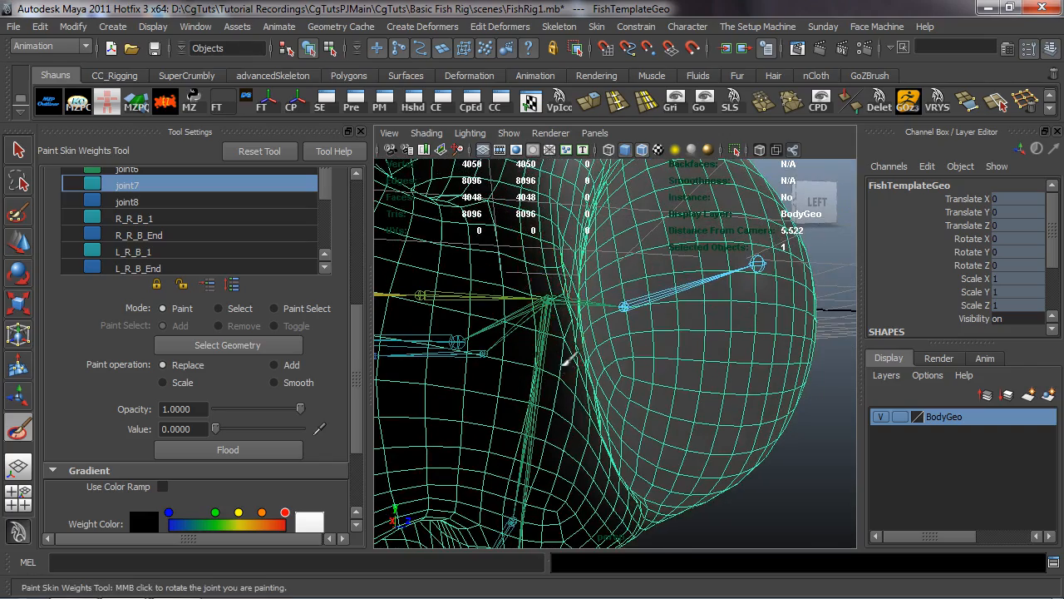
left_click_drag(623, 443, 632, 388, "alt")
Smooth the joint7 weights on the outer side of the head and check the blend around the whole head.
left_click_drag(692, 465, 486, 508, "alt")
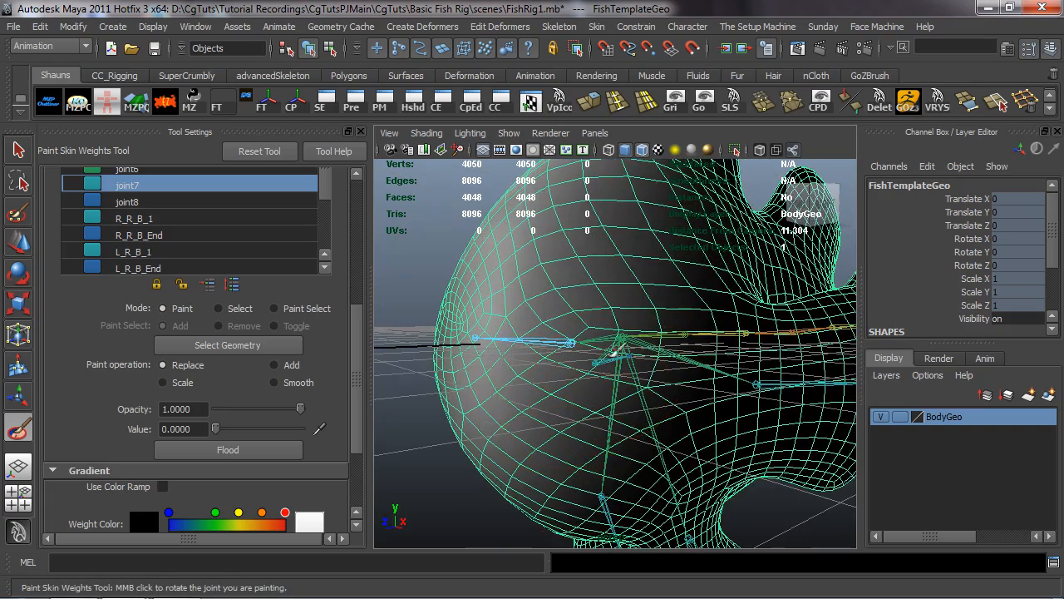
left_click_drag(597, 444, 647, 462, "alt")
left_click_drag(669, 374, 679, 391, "alt")
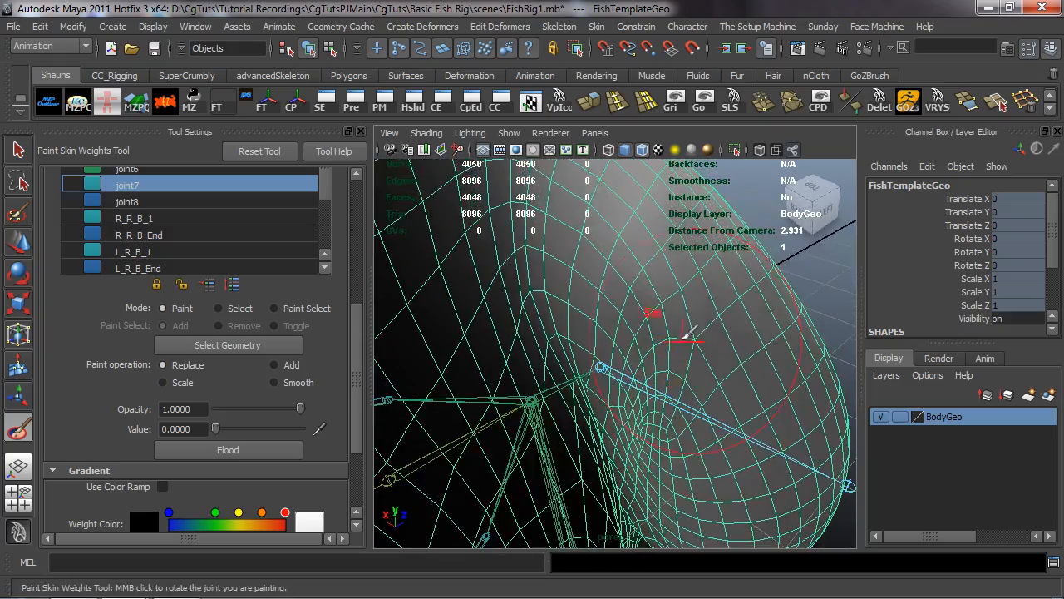
left_click_drag(755, 359, 387, 335, "alt")
middle_click_drag(503, 347, 513, 291, "alt")
mouse_move(462, 296)
left_mouse_down("alt")
mouse_move(452, 199)
mouse_move(464, 192)
mouse_move(470, 316)
left_mouse_up("alt")
Select joint7 and rotate it about its Y axis to about -67 degrees to test the head deformation.
key("w")
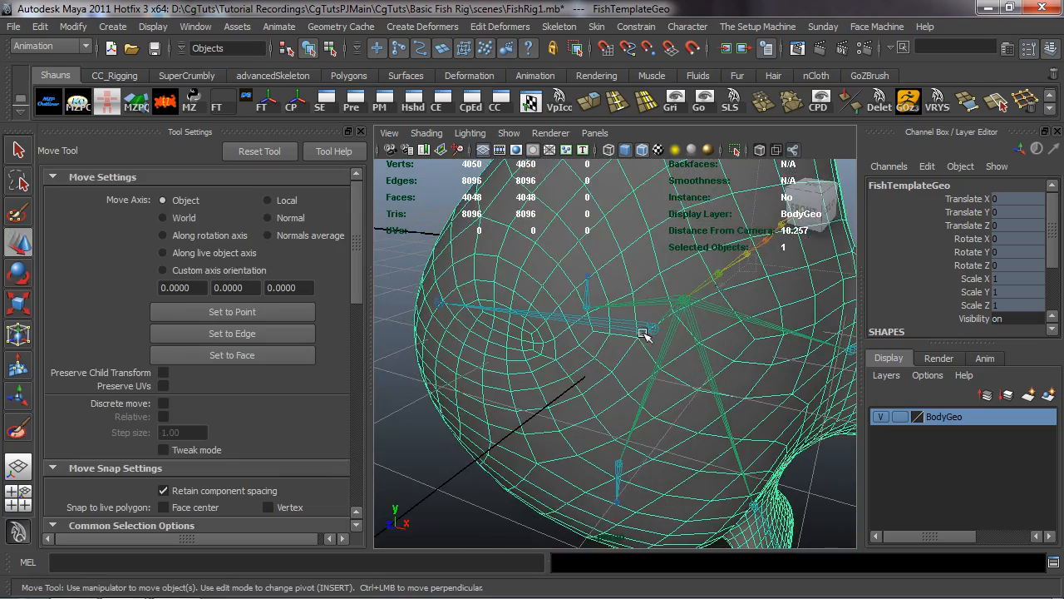
left_click(655, 326)
left_click_drag(577, 369, 551, 362, "alt")
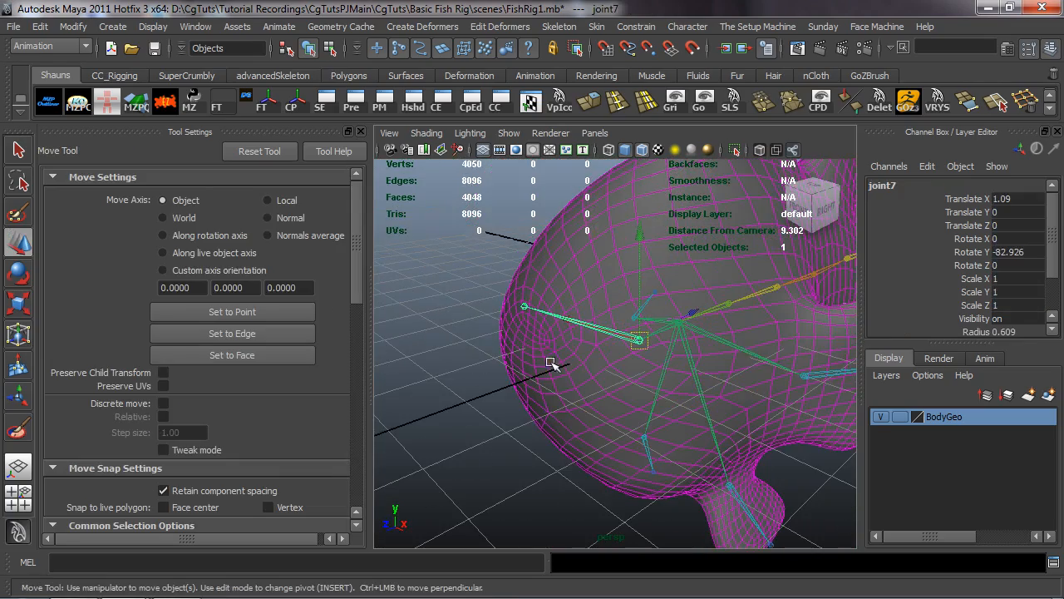
left_click(974, 253)
key("e")
left_click_drag(686, 358, 514, 346, "alt")
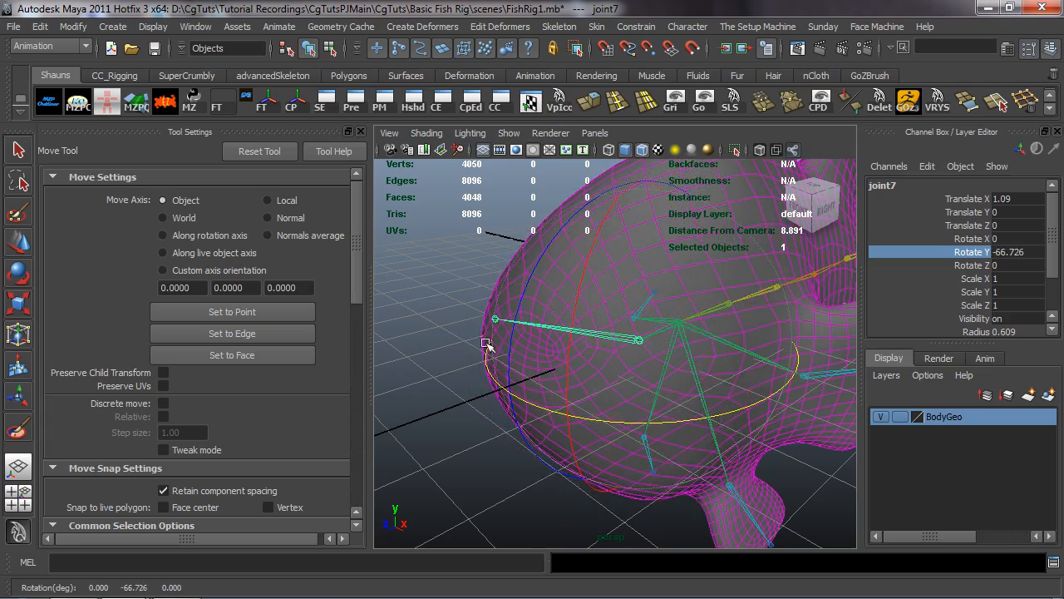
Swing joint7 about its Y axis to about -143 degrees and back to about -64 degrees to check the head bend.
scroll(486, 342, "down", 3)
middle_click_drag(541, 342, 454, 363, "alt")
left_click_drag(454, 364, 608, 354, "alt")
middle_click_drag(608, 297, 583, 301, "alt")
left_click_drag(583, 301, 474, 317, "alt")
scroll(511, 316, "down", 2)
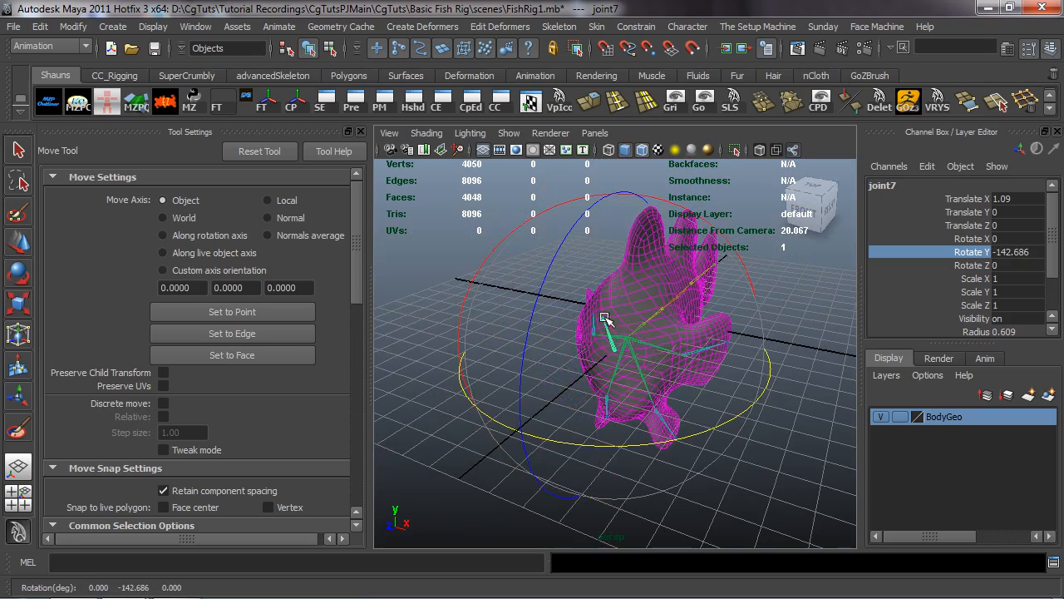
left_click_drag(756, 405, 704, 453)
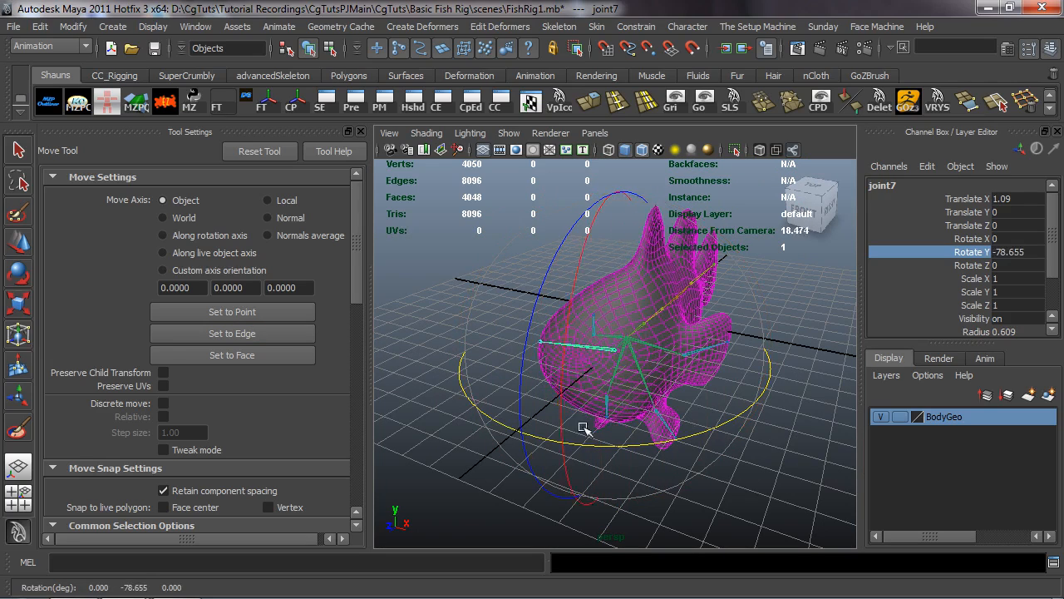
Reset joint7's Y rotation to the rest pose and clear the selection.
double_click(1011, 254)
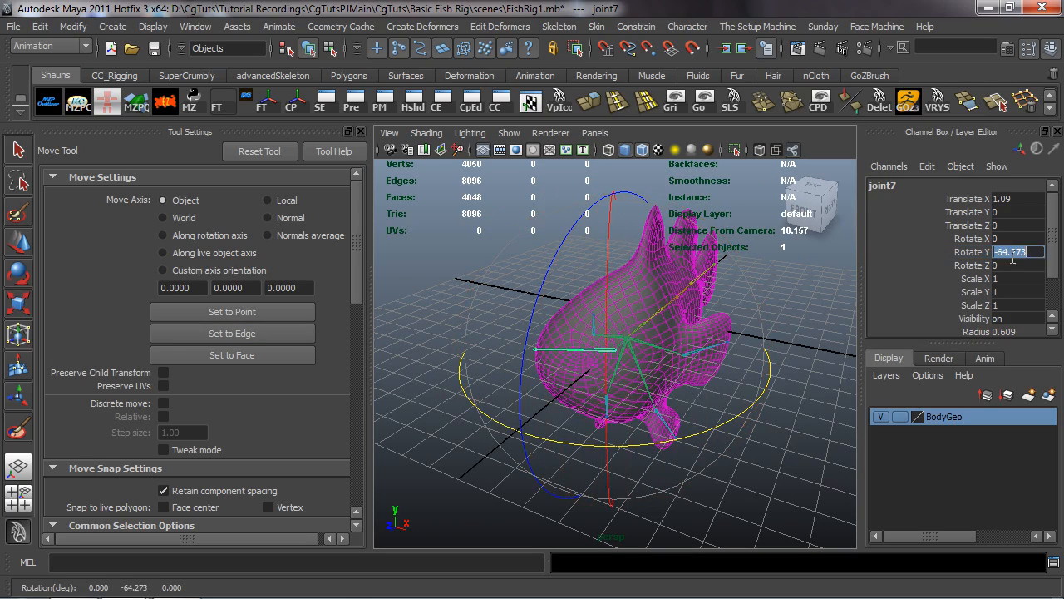
key("Return")
left_click(796, 426)
Test the left side fin's deformation by rotating its joint L_R_F_S_1, undo the rotation and deselect the joint.
left_click_drag(789, 439, 707, 413, "alt")
scroll(657, 404, "up", 4)
scroll(657, 404, "up", 5)
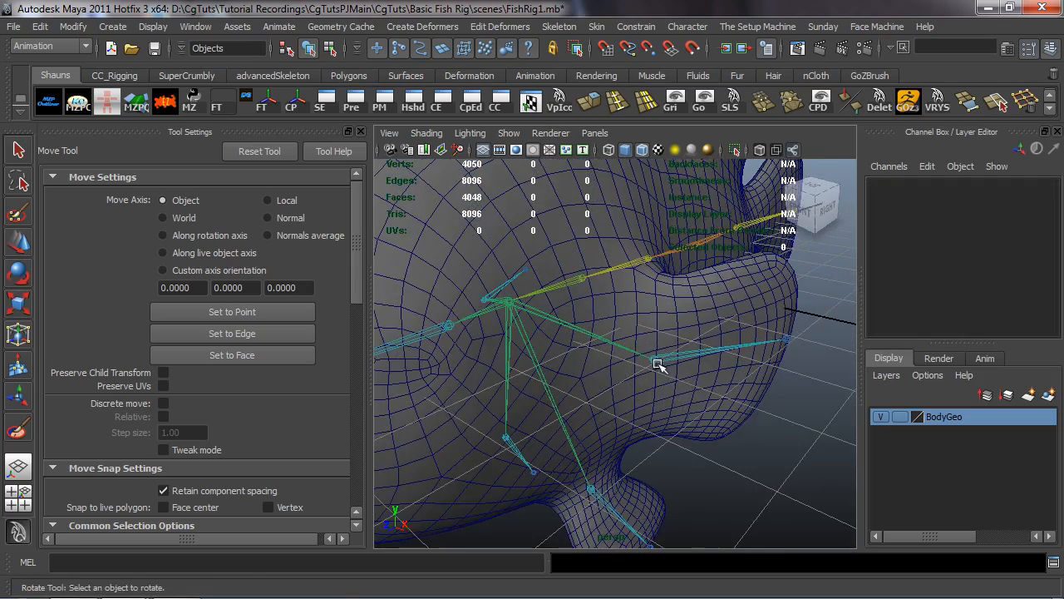
left_click(656, 361)
left_click_drag(717, 398, 693, 371)
key("z")
middle_click_drag(694, 371, 725, 291, "alt")
left_click(765, 371)
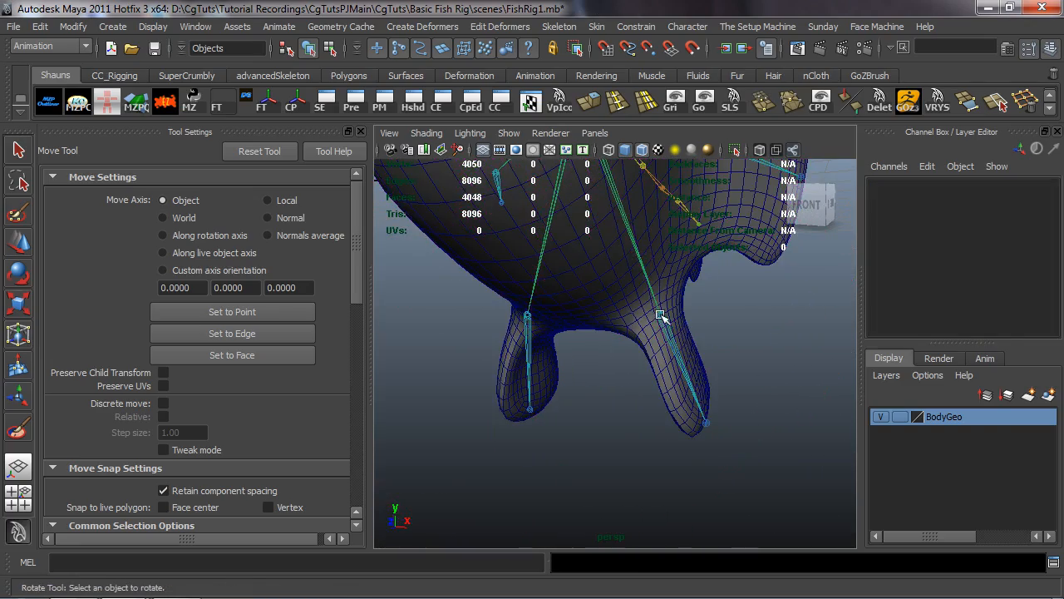
Test the left bottom fin's deformation by rotating its base joint, and undo the rotation.
left_click(660, 316)
left_click(828, 204)
left_click_drag(782, 308, 608, 278)
key("ctrl+z")
Rotate joint R_R_B_1 about its Y axis to about -19 degrees to test the right bottom fin, and deselect it.
left_click_drag(427, 365, 471, 392, "alt")
left_click(471, 392)
left_click(573, 306)
left_click_drag(444, 269, 541, 270)
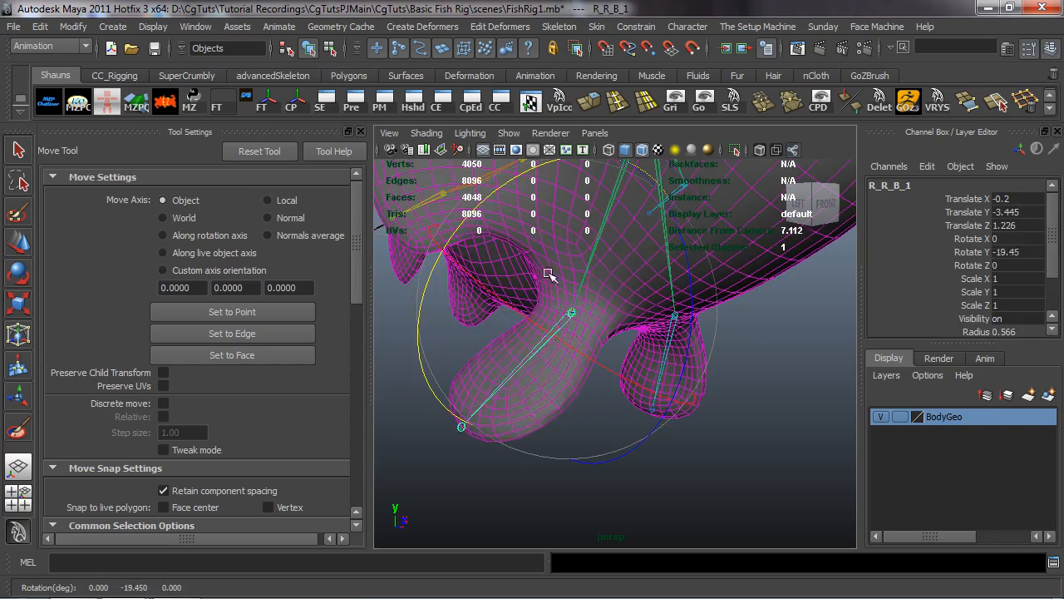
left_click(757, 413)
Test the right side fin's deformation by rotating joint R_R_F_S_1, and undo the rotation.
left_click_drag(758, 413, 573, 413, "alt")
middle_click_drag(573, 413, 612, 389, "alt")
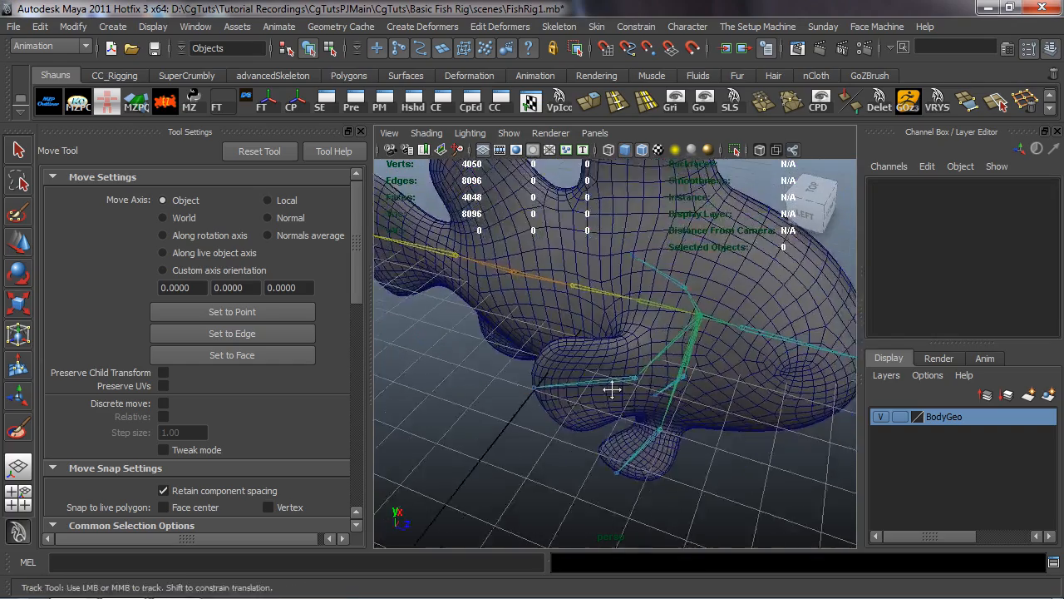
scroll(612, 387, "up", 3)
left_click(609, 366)
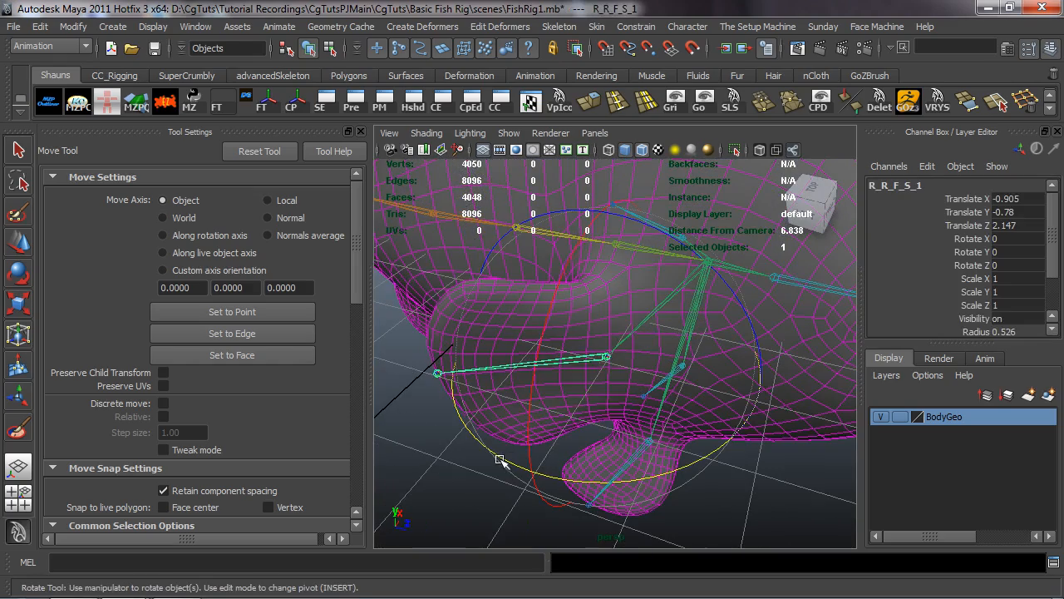
left_click_drag(499, 459, 523, 392)
key("ctrl+z")
Rotate joint L_R_F_S_1 about its Y axis to about -104 degrees to test the left side fin's deformation.
left_click(760, 435)
left_click(604, 389)
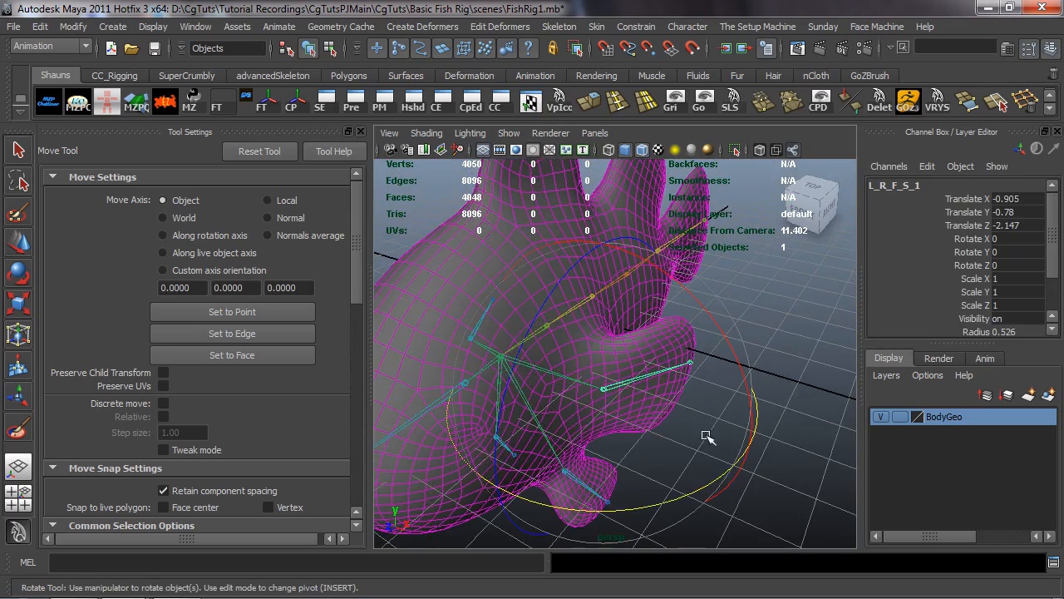
left_click_drag(722, 472, 443, 477)
middle_click_drag(670, 402, 682, 360, "alt")
left_click_drag(681, 361, 567, 447, "alt")
left_click_drag(524, 532, 499, 516)
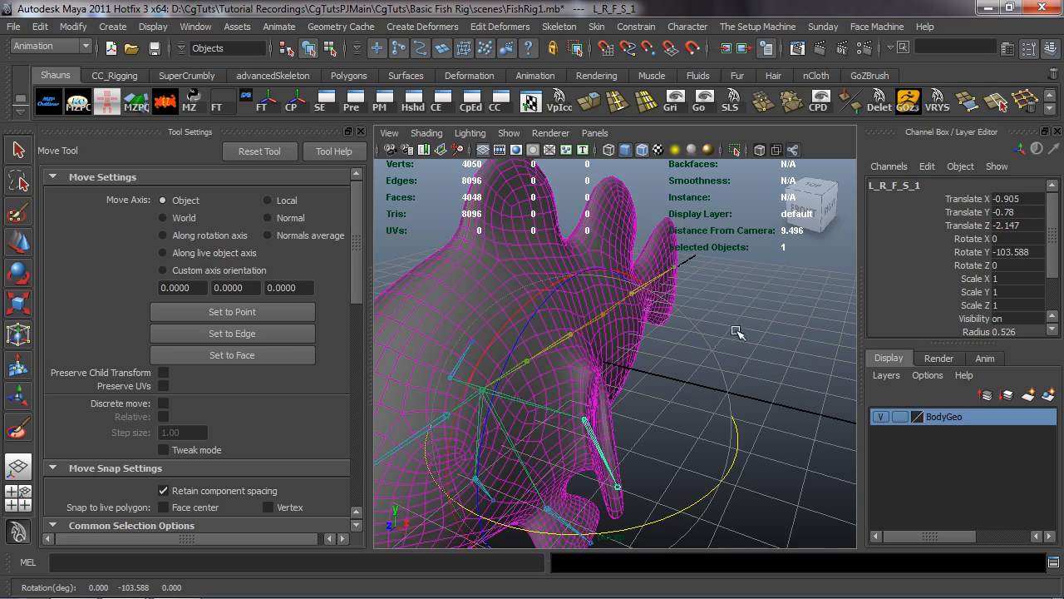
Start the Paint Skin Weights Tool on the fish mesh and inspect the influences of L_R_S_F_End and L_R_F_S_1.
left_click(684, 335)
left_click(634, 331)
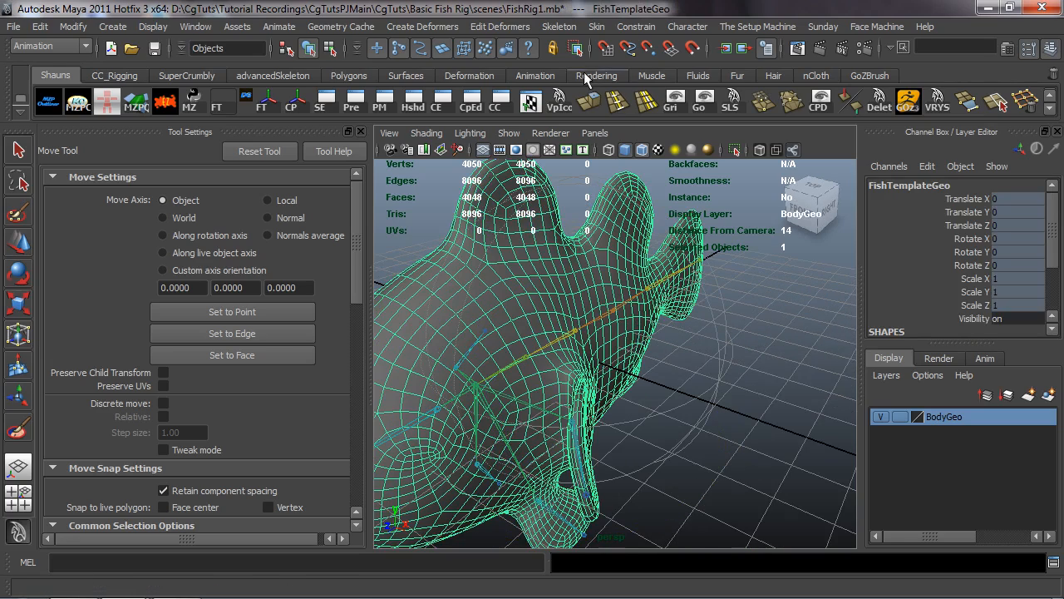
left_click(536, 75)
left_click(573, 102)
scroll(192, 234, "down", 5)
left_click(170, 218)
left_click_drag(588, 344, 503, 348, "alt")
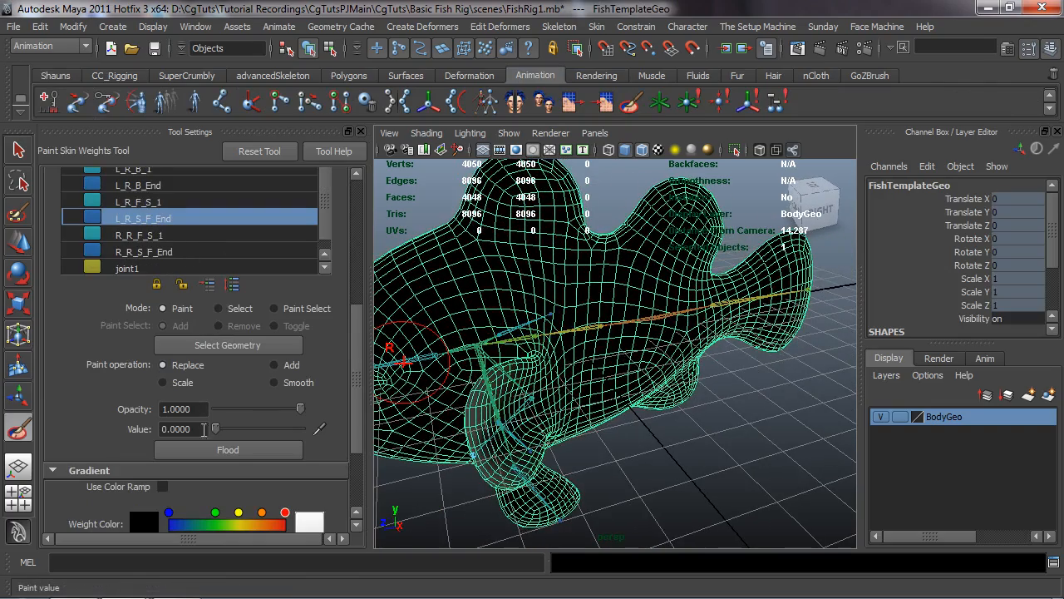
left_click_drag(763, 254, 678, 284, "alt")
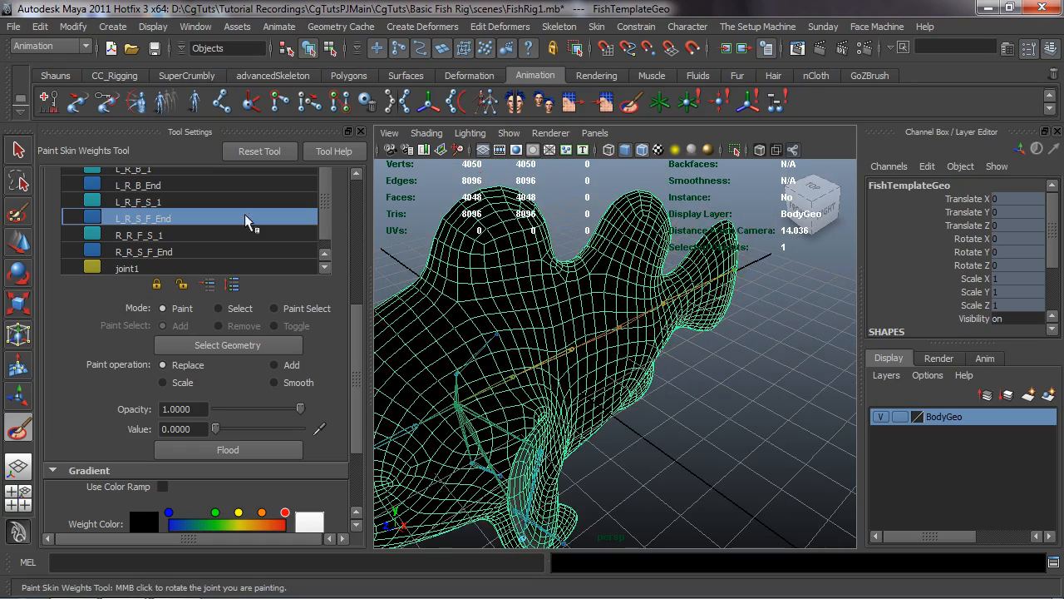
left_click(129, 202)
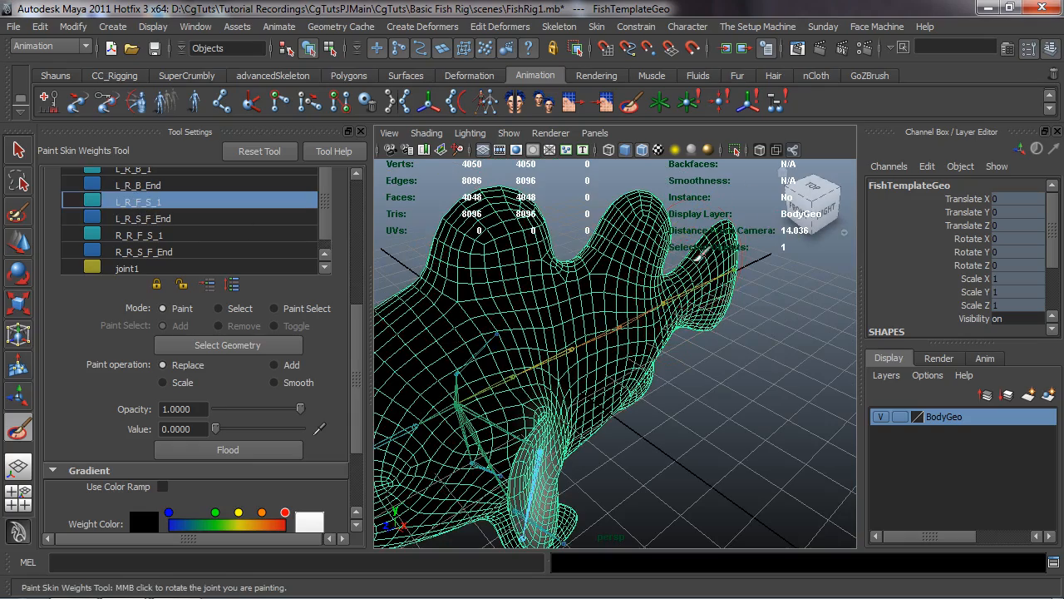
mouse_move(706, 318)
left_mouse_down("alt")
mouse_move(504, 304)
mouse_move(522, 311)
left_mouse_up("alt")
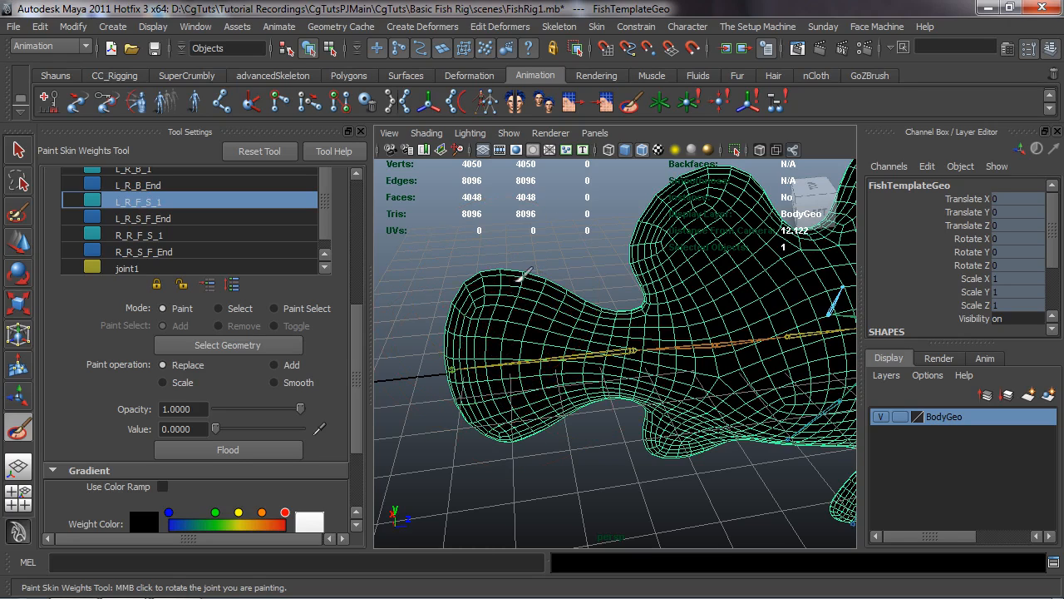
Inspect the painted weights of L_R_S_F_End, R_R_F_S_1 and R_R_S_F_End around the tail fin.
left_click(158, 218)
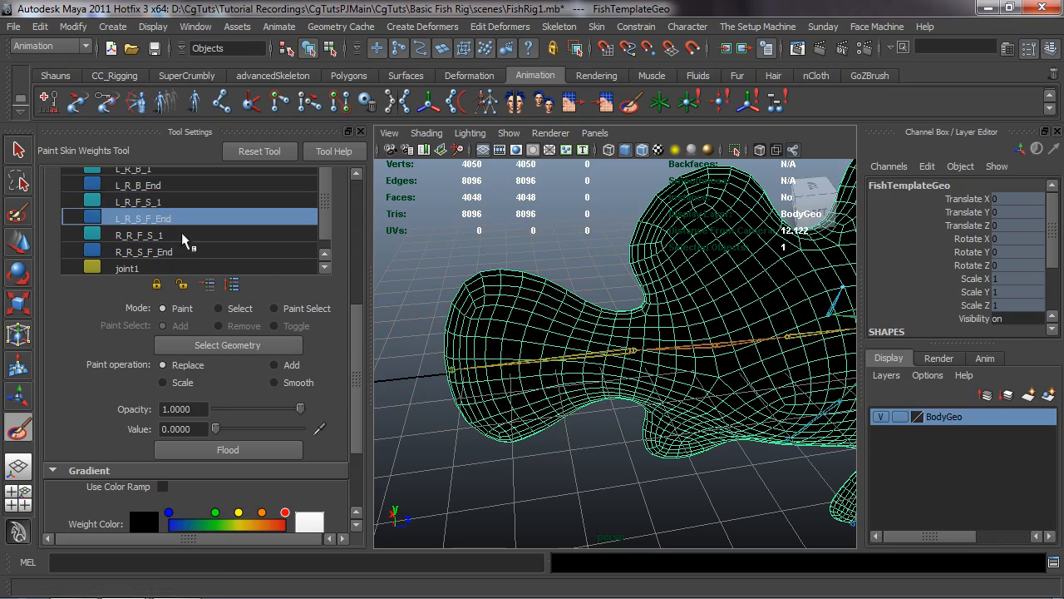
left_click_drag(567, 293, 678, 260, "alt")
left_click_drag(735, 373, 426, 316, "alt")
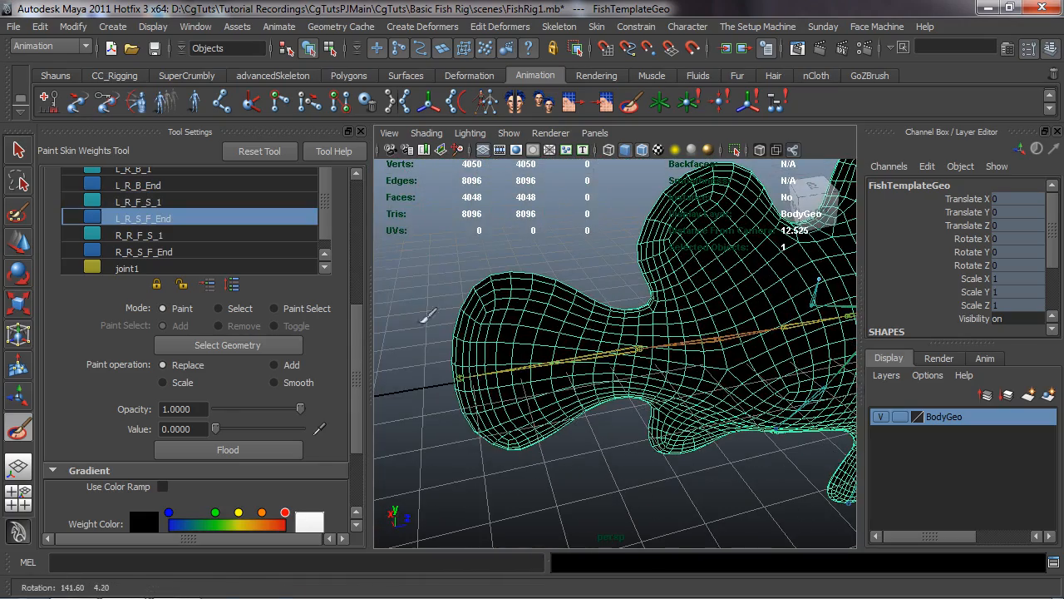
left_click(139, 236)
left_click_drag(504, 325, 565, 329, "alt")
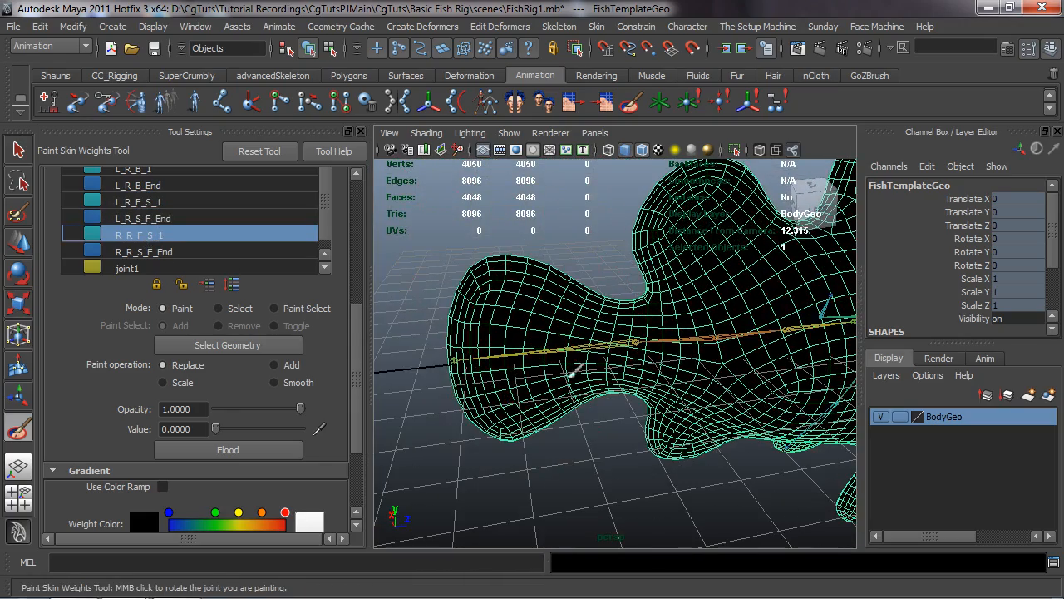
left_click_drag(508, 421, 665, 314, "alt")
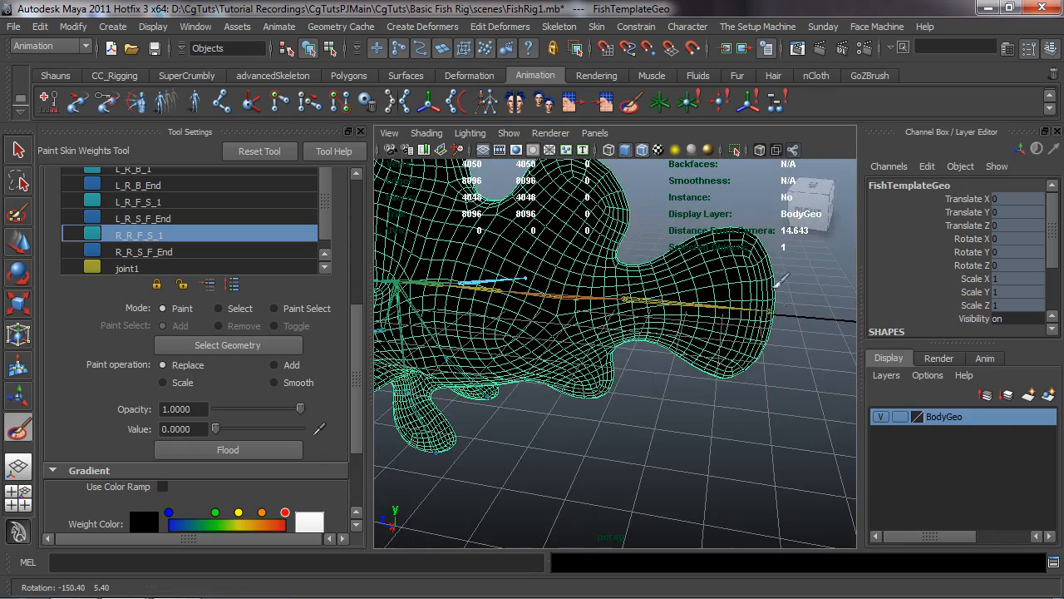
left_click(160, 252)
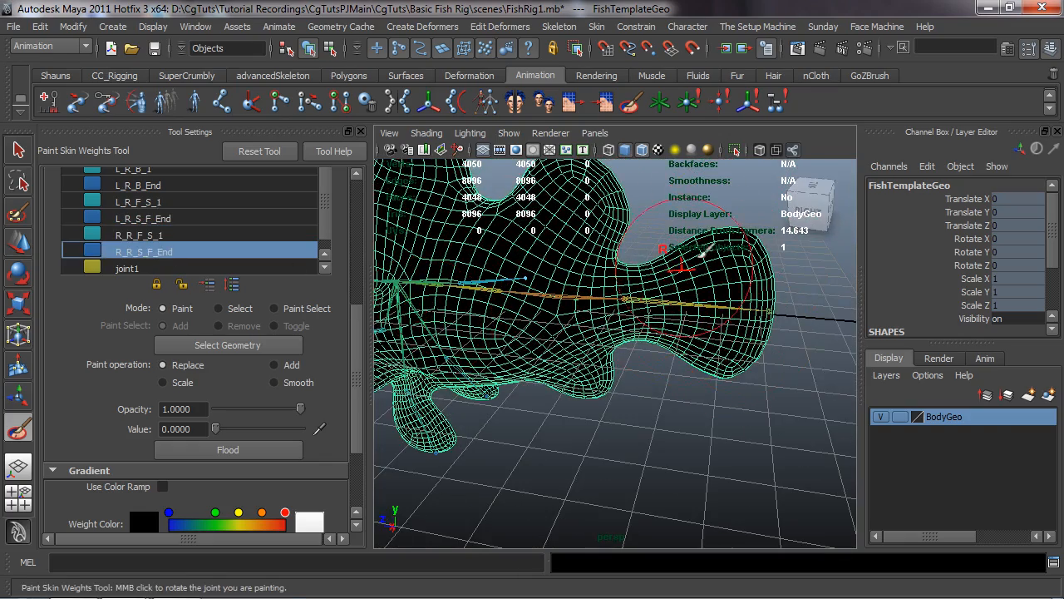
left_click_drag(615, 328, 774, 340, "alt")
mouse_move(610, 363)
left_mouse_down("alt")
mouse_move(706, 373)
mouse_move(785, 354)
left_mouse_up("alt")
Rotate joint L_R_F_S_1 back to check the left side fin, and reset its Rotate Y to 0.
key("w")
left_click(584, 407)
left_click_drag(597, 411, 623, 458, "alt")
key("e")
left_click_drag(552, 443, 749, 449, "alt")
left_click_drag(668, 458, 671, 434)
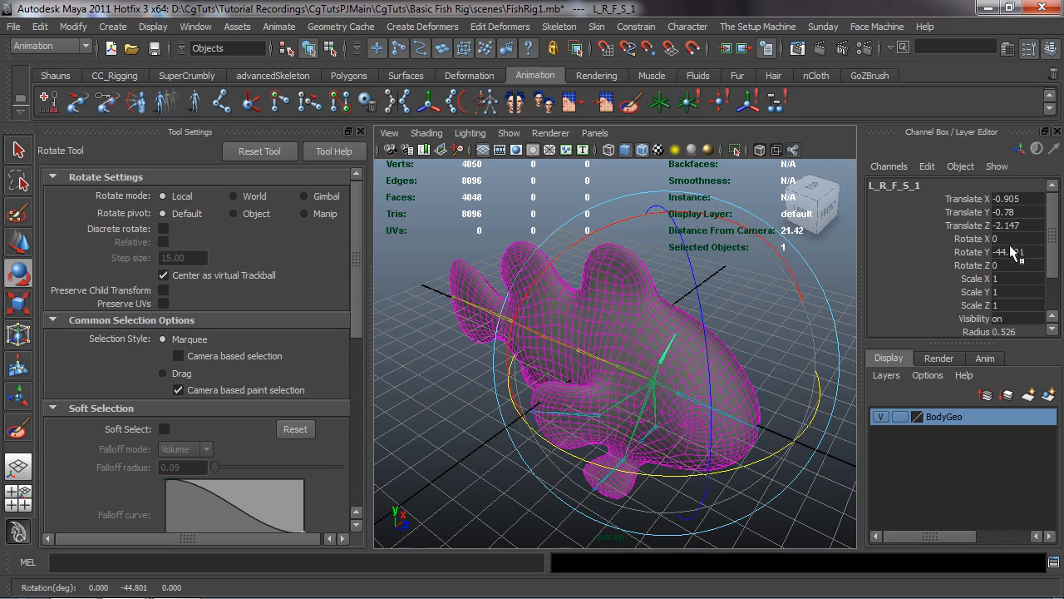
type("0")
key("Return")
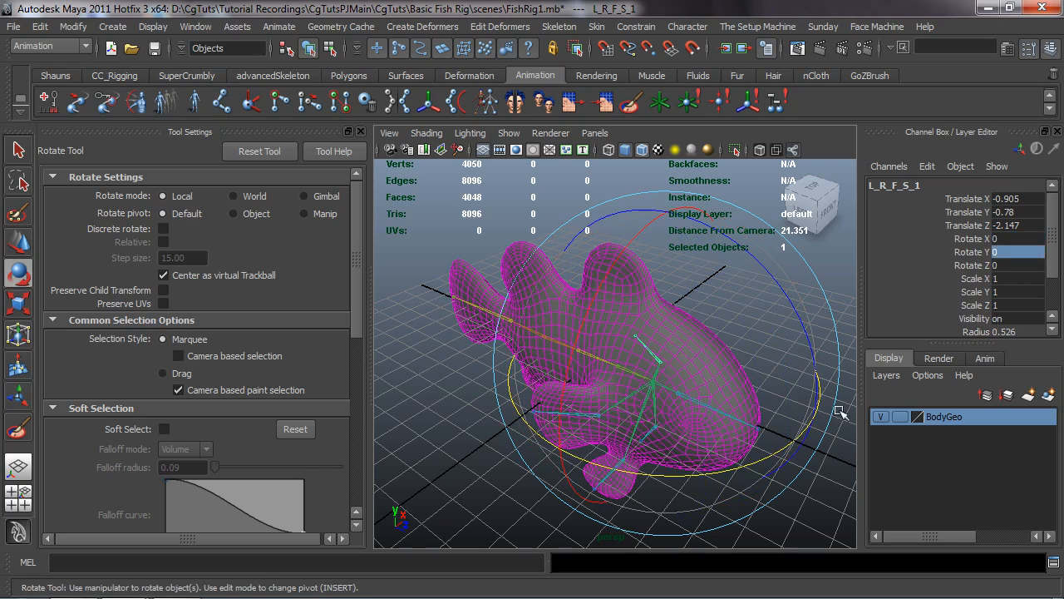
Rotate joint R_R_F_S_1 about its Y axis to about -81 degrees as a test, undo the rotation and deselect the joint.
left_click(807, 494)
left_click(591, 435)
left_click_drag(490, 516, 656, 533)
right_click_drag(504, 373, 580, 368, "alt")
left_click_drag(579, 368, 656, 498, "alt")
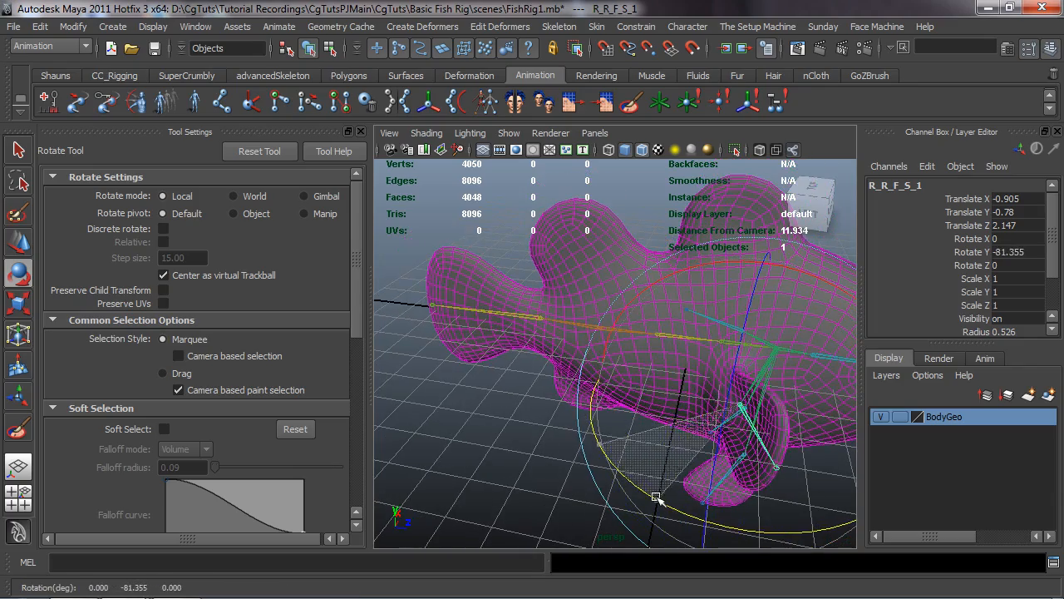
key("ctrl+z")
left_click_drag(518, 446, 494, 387, "alt")
left_click(468, 374)
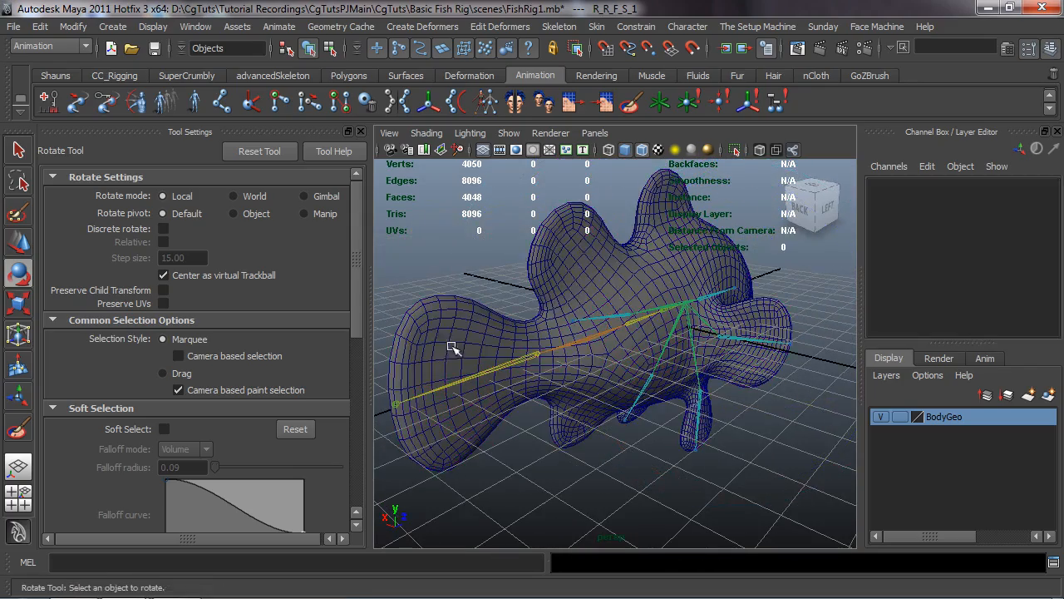
Reopen the Paint Skin Weights Tool on the fish mesh and inspect R_R_F_S_1 and R_R_S_F_End weights on the tail fin.
left_click(433, 317)
left_click(630, 101)
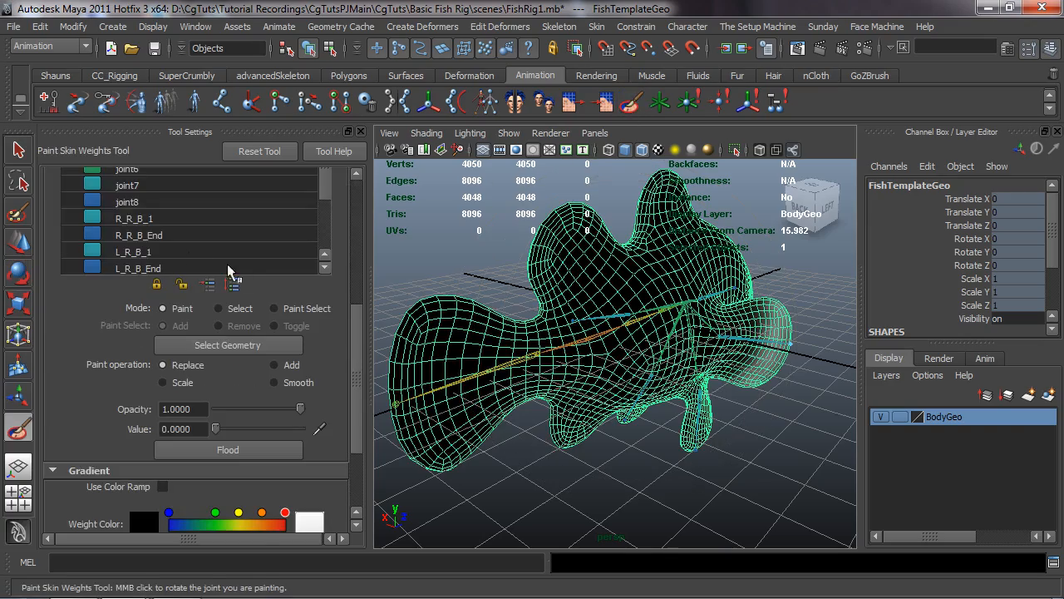
scroll(162, 230, "down", 2)
left_click(162, 230)
left_click(160, 219)
right_click_drag(471, 336, 555, 324, "alt")
middle_click_drag(416, 332, 549, 348, "alt")
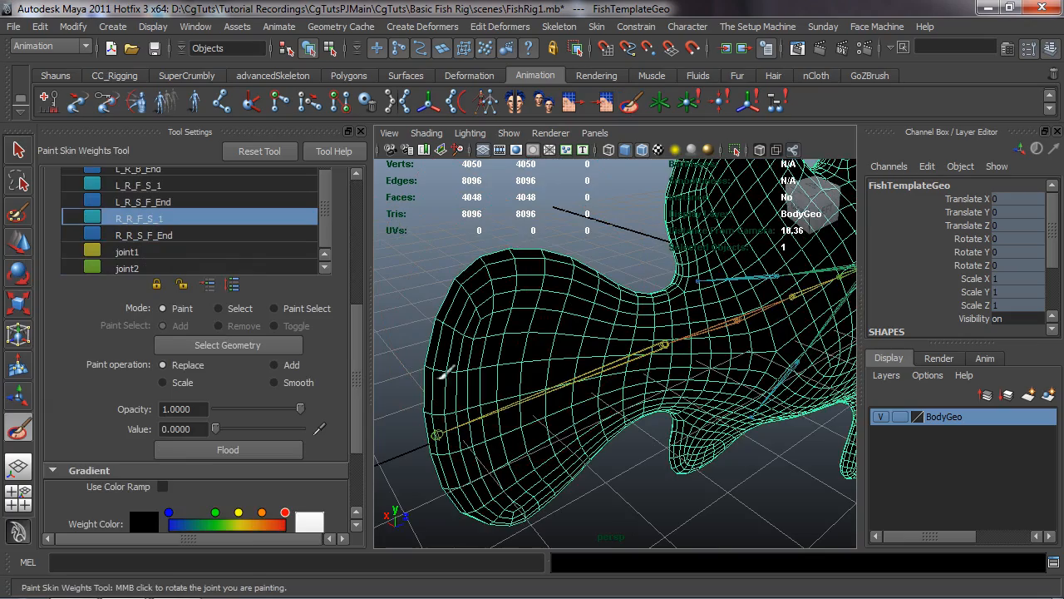
left_click_drag(479, 359, 649, 275, "alt")
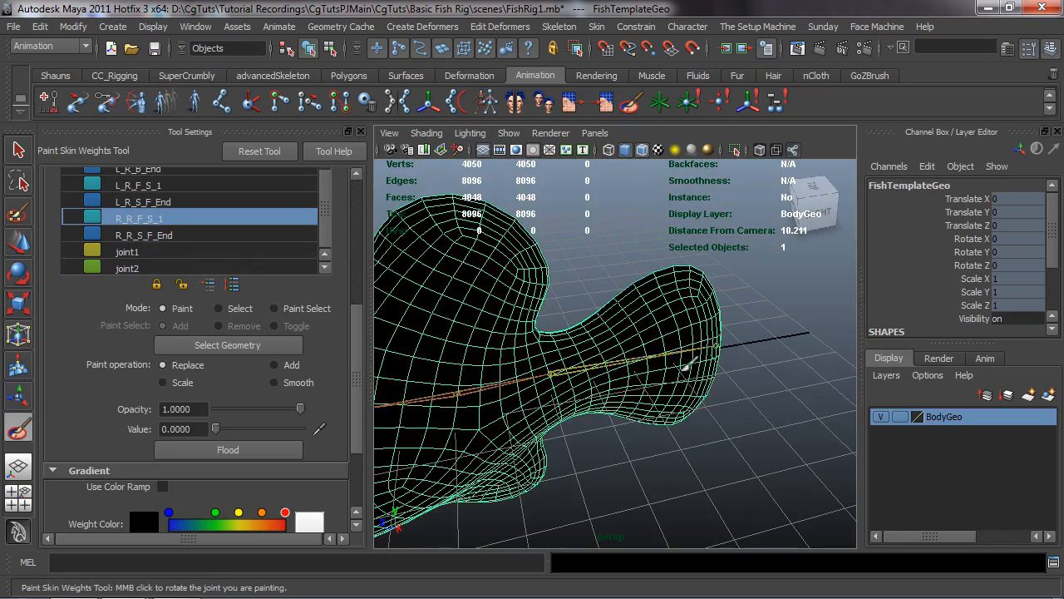
left_click(162, 235)
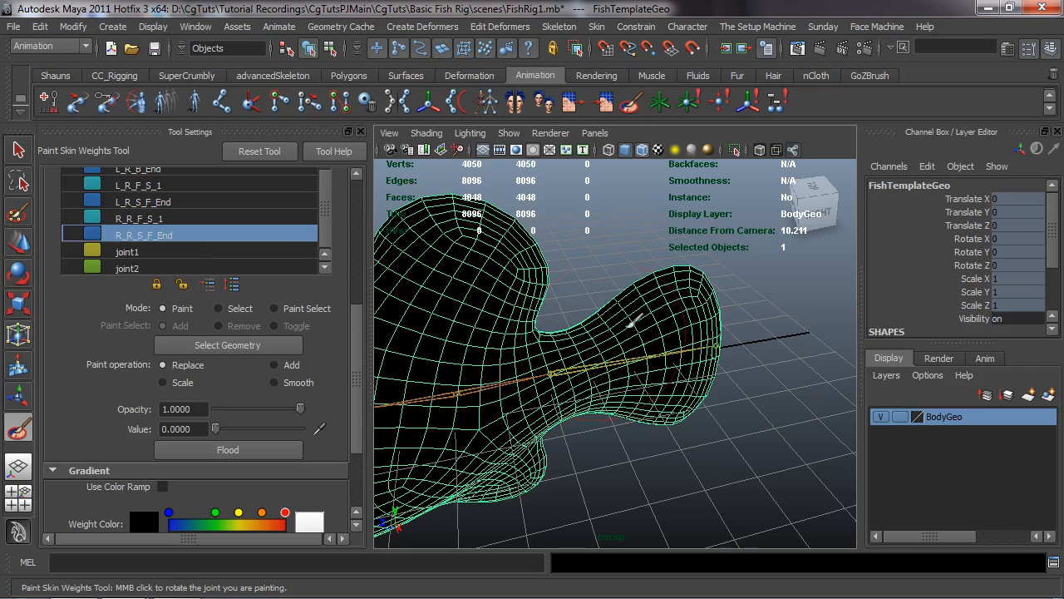
left_click_drag(705, 315, 651, 366, "alt")
scroll(653, 364, "up", 5)
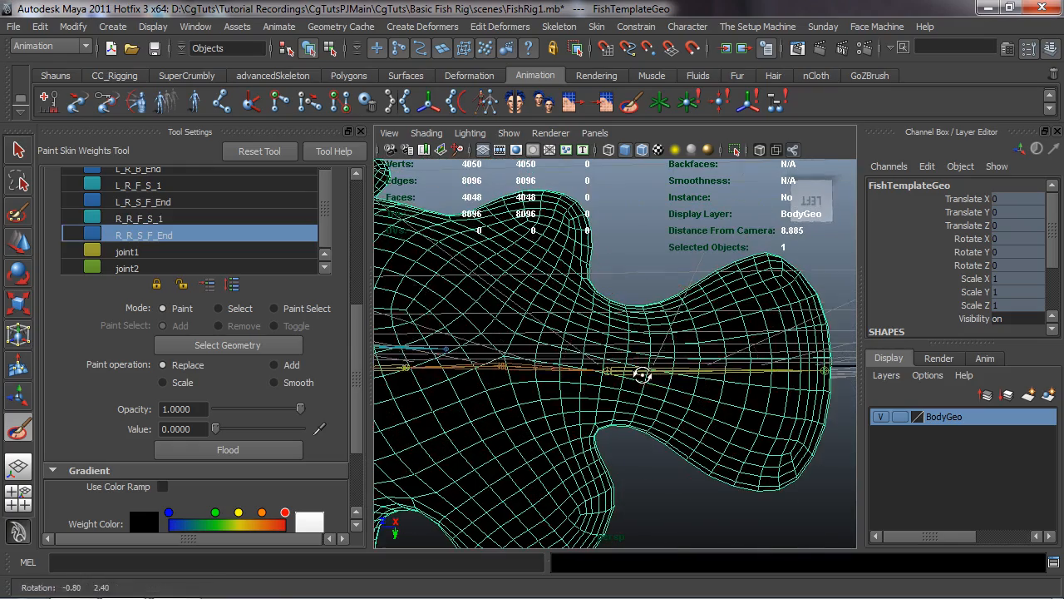
Hide the joints in the perspective viewport.
left_click(508, 133)
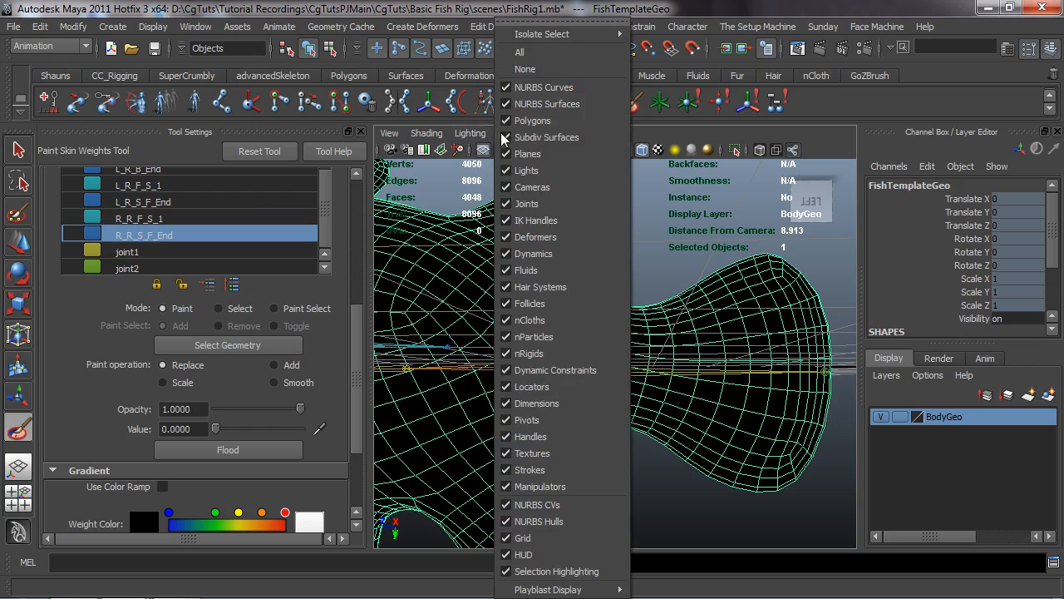
left_click(532, 205)
left_click_drag(708, 345, 702, 347, "alt")
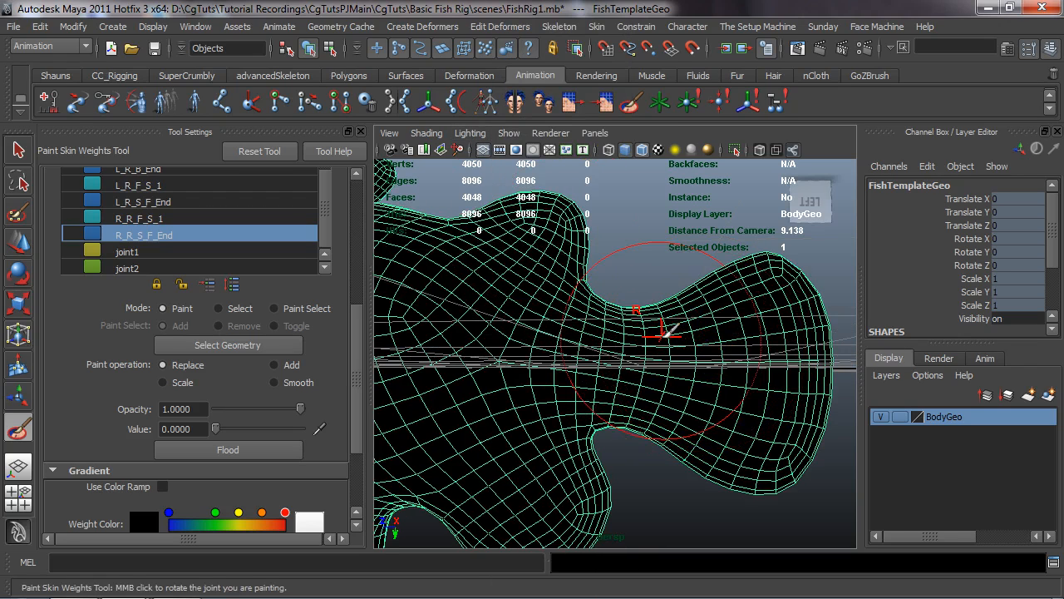
Switch the fish mesh to vertex selection mode and try a marquee selection of the tail fin's vertices.
key("w")
right_click_drag(661, 295, 622, 331)
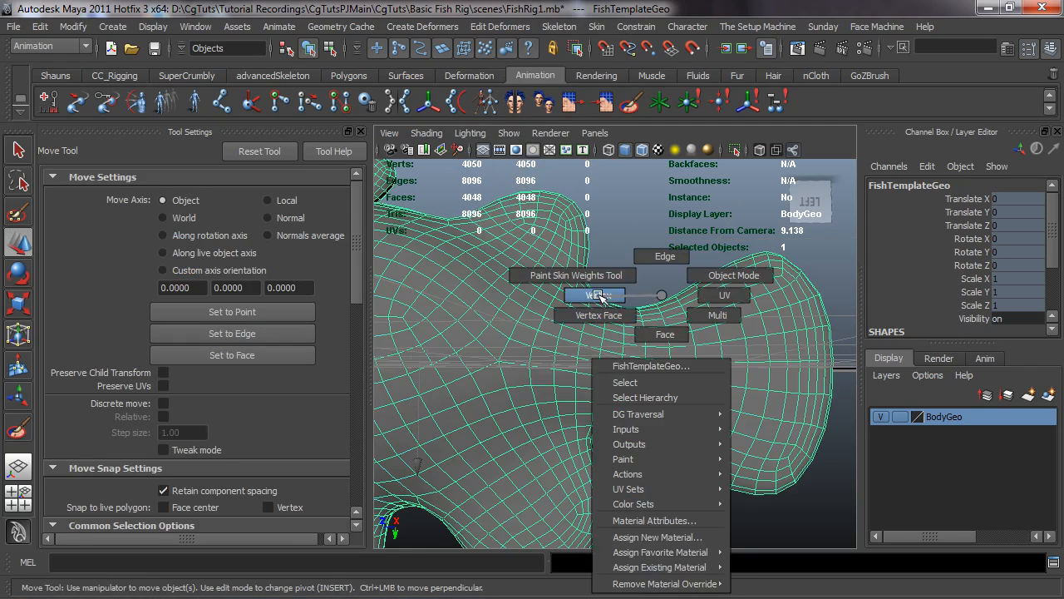
right_click_drag(601, 296, 600, 297)
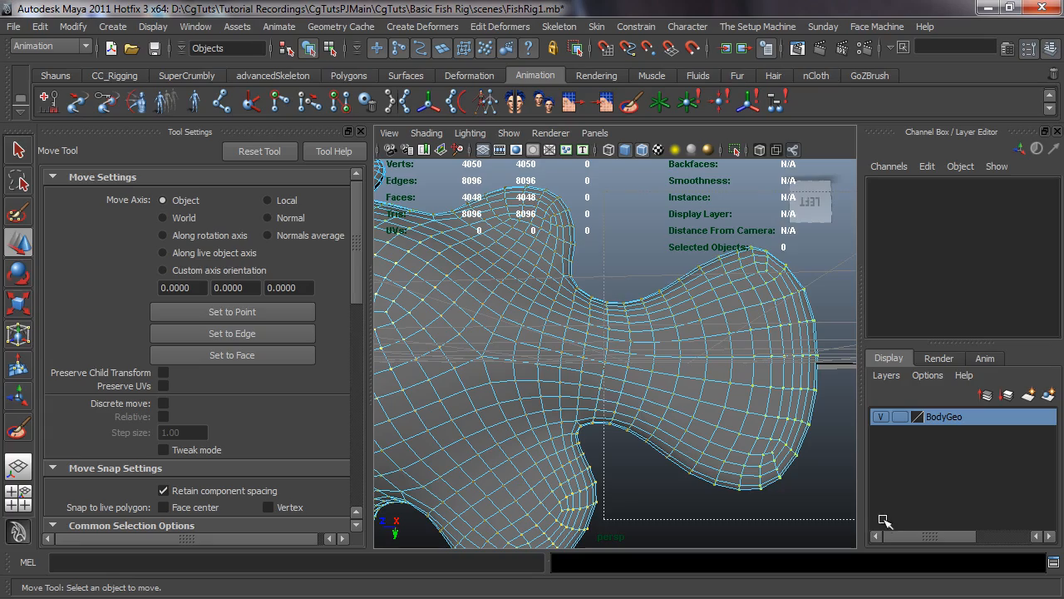
left_click_drag(883, 520, 883, 520)
left_click_drag(733, 441, 619, 329, "alt")
mouse_move(681, 280)
left_mouse_down("alt")
mouse_move(637, 230)
mouse_move(647, 225)
left_mouse_up("alt")
left_click(673, 267)
Select the tail fin's vertices with the Lasso Tool.
left_click(18, 179)
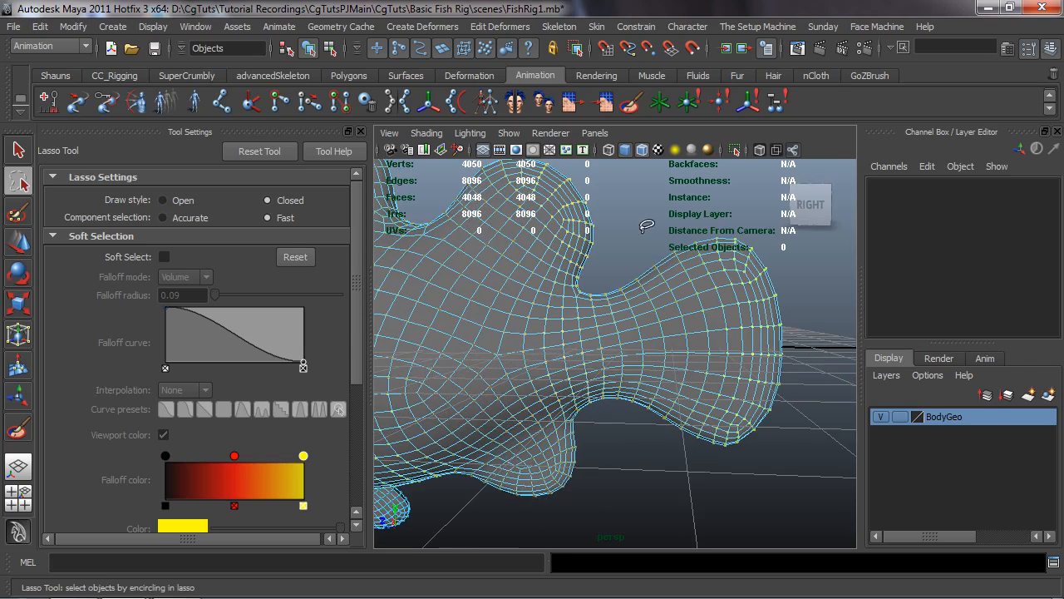
right_click(640, 310)
mouse_move(665, 205)
left_mouse_down()
mouse_move(649, 312)
mouse_move(386, 316)
mouse_move(488, 317)
left_mouse_up()
key("w")
mouse_move(479, 319)
left_mouse_down("alt")
mouse_move(471, 316)
mouse_move(487, 309)
mouse_move(478, 321)
left_mouse_up("alt")
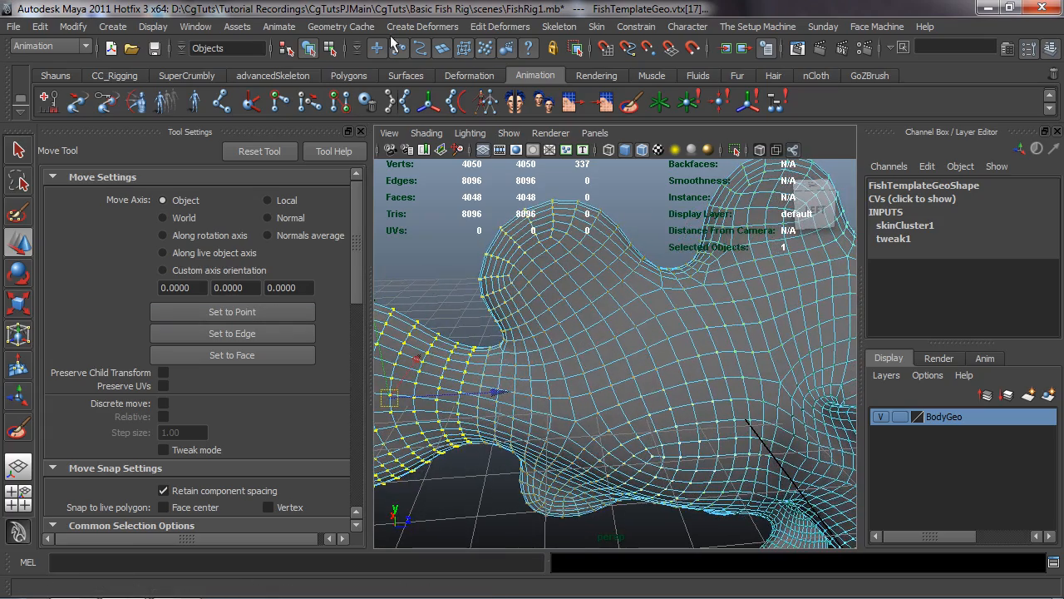
Open the Component Editor with the tail vertices' smooth skin weights, and arrange its window so the whole table fits.
left_click(183, 26)
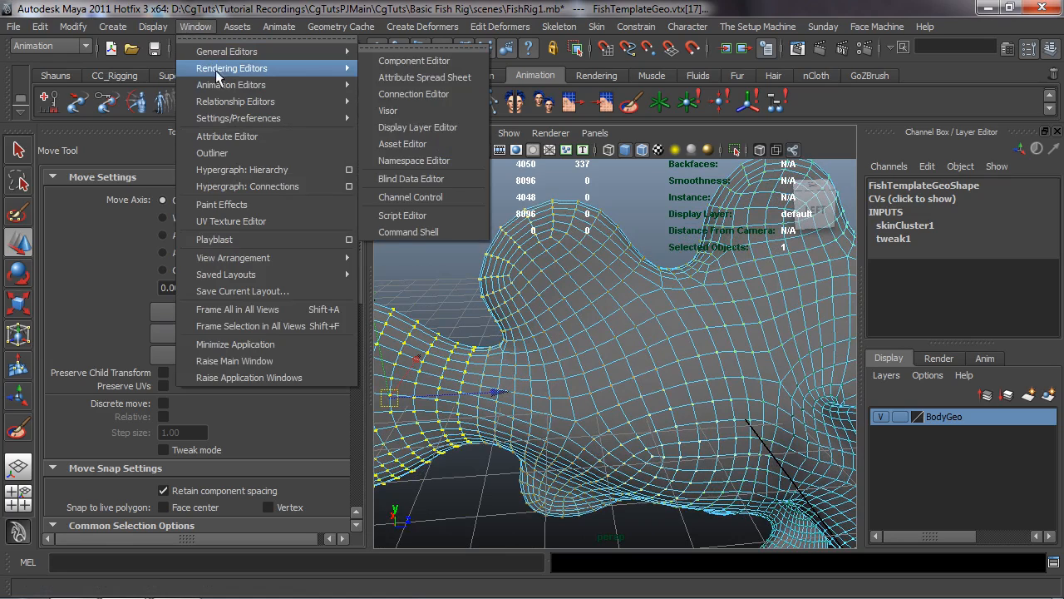
mouse_move(221, 86)
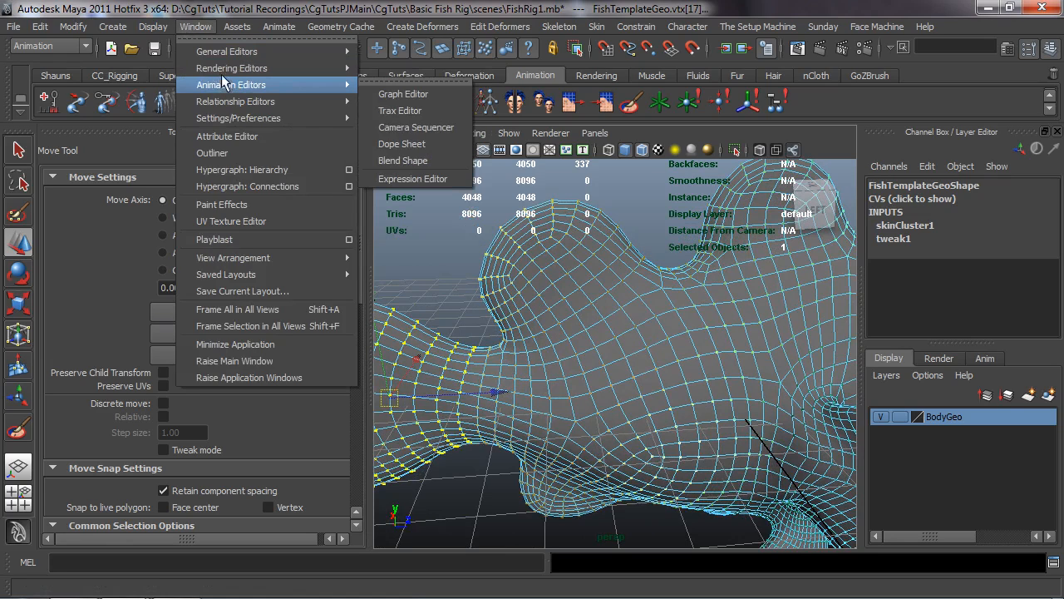
mouse_move(225, 54)
left_click(426, 61)
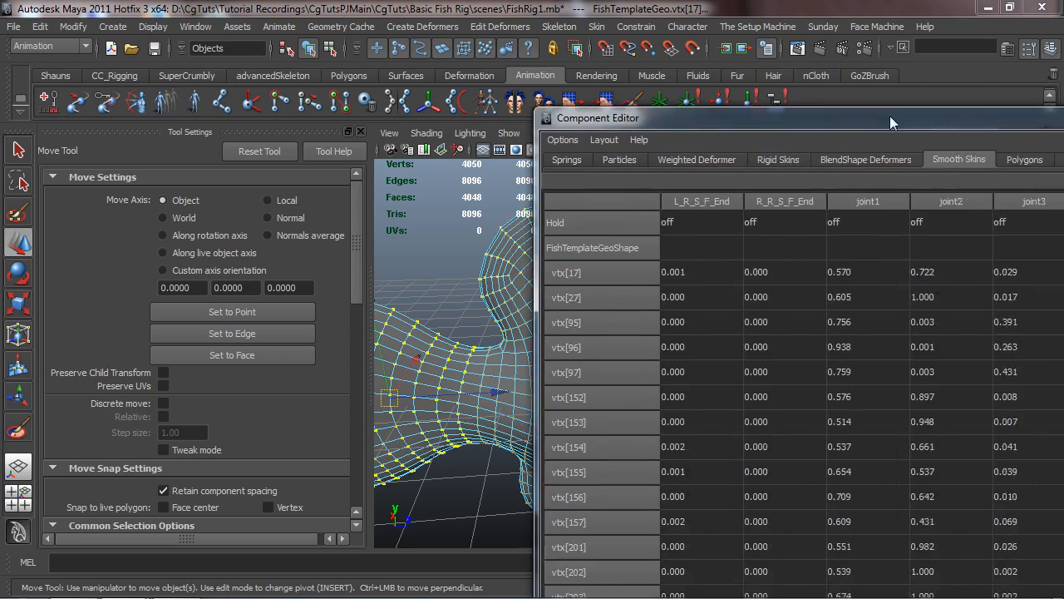
left_click_drag(890, 116, 502, 34)
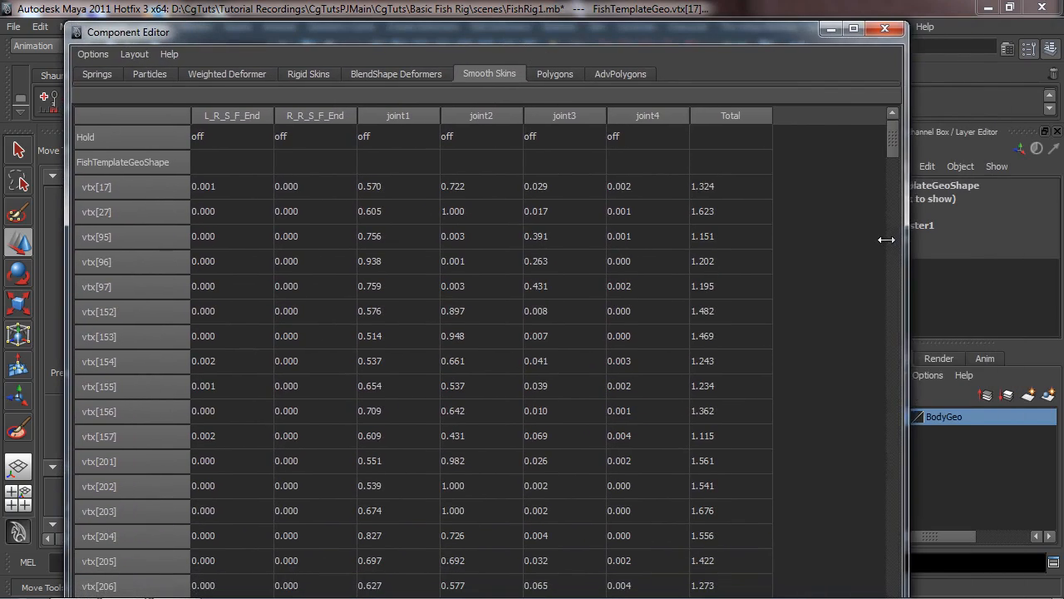
mouse_move(497, 27)
left_mouse_down()
mouse_move(496, 214)
mouse_move(500, 29)
left_mouse_up()
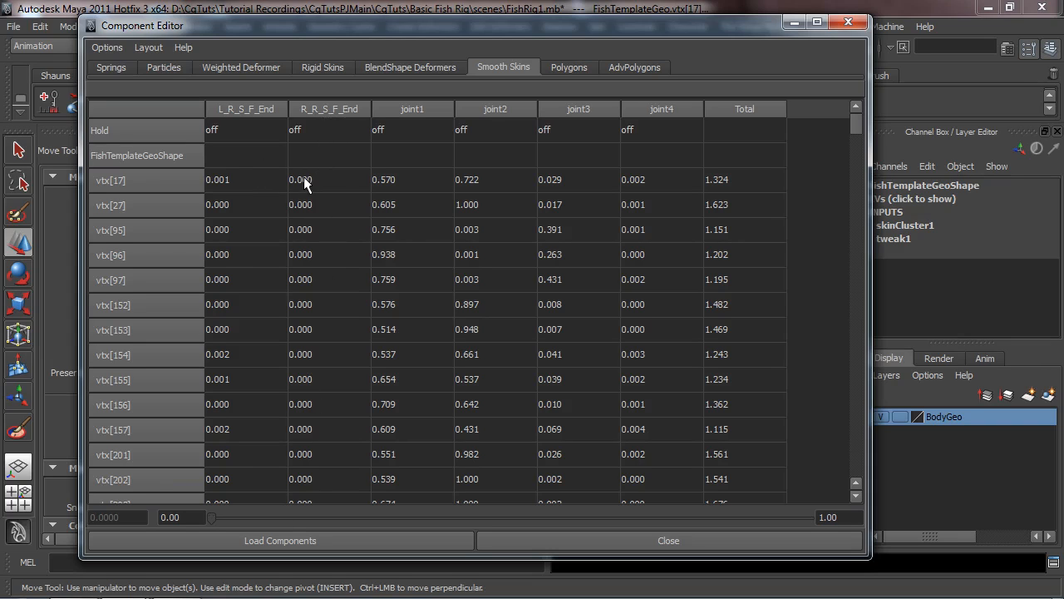
Set the R_R_S_F_End weights of all listed tail vertices to 0 and close the Component Editor.
left_click(303, 178)
scroll(341, 421, "down", 15)
scroll(342, 456, "down", 20)
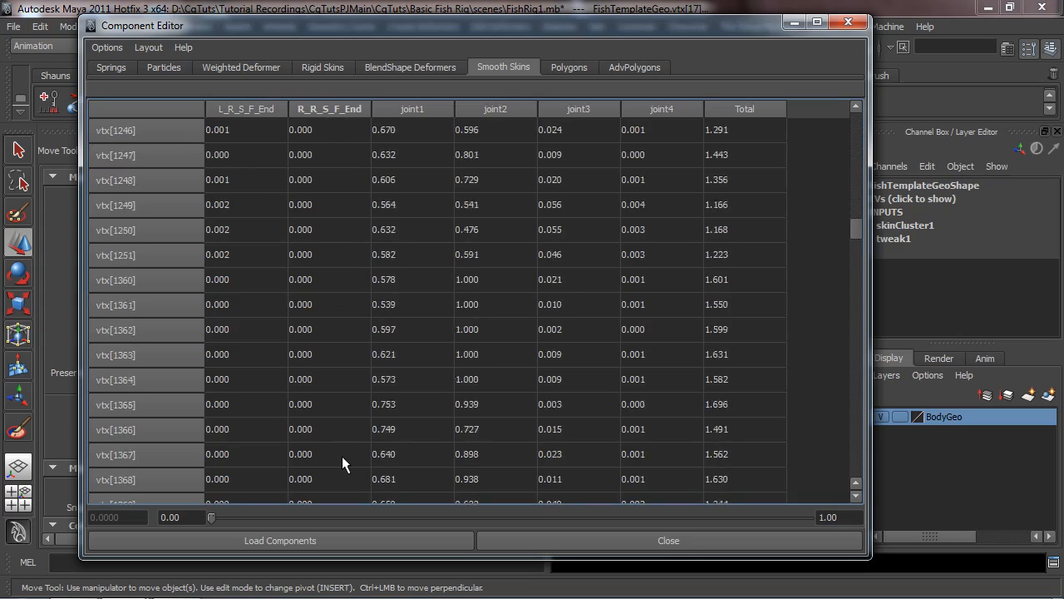
scroll(341, 459, "down", 20)
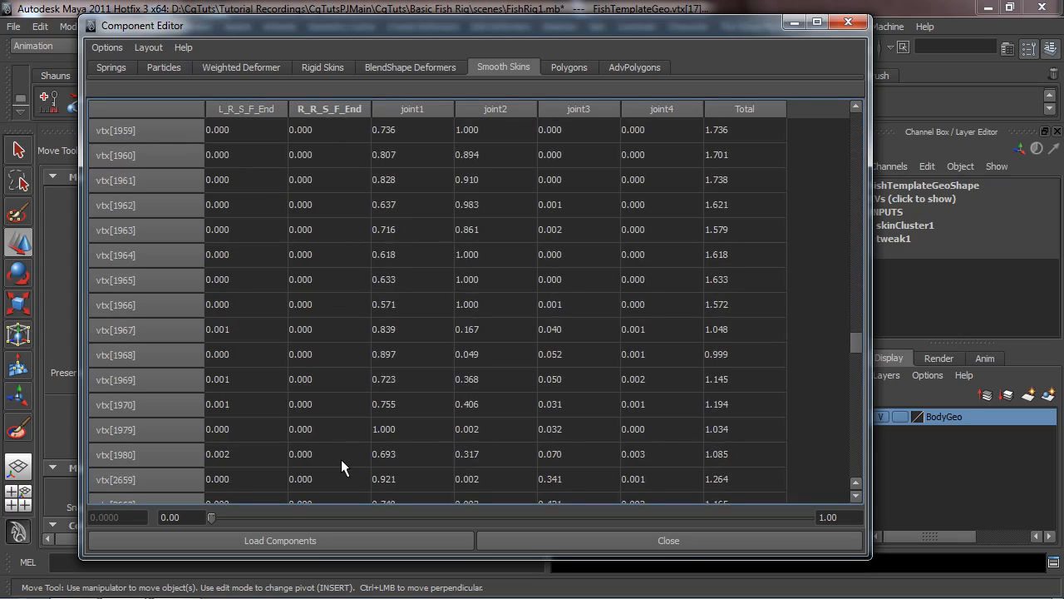
scroll(330, 482, "down", 8)
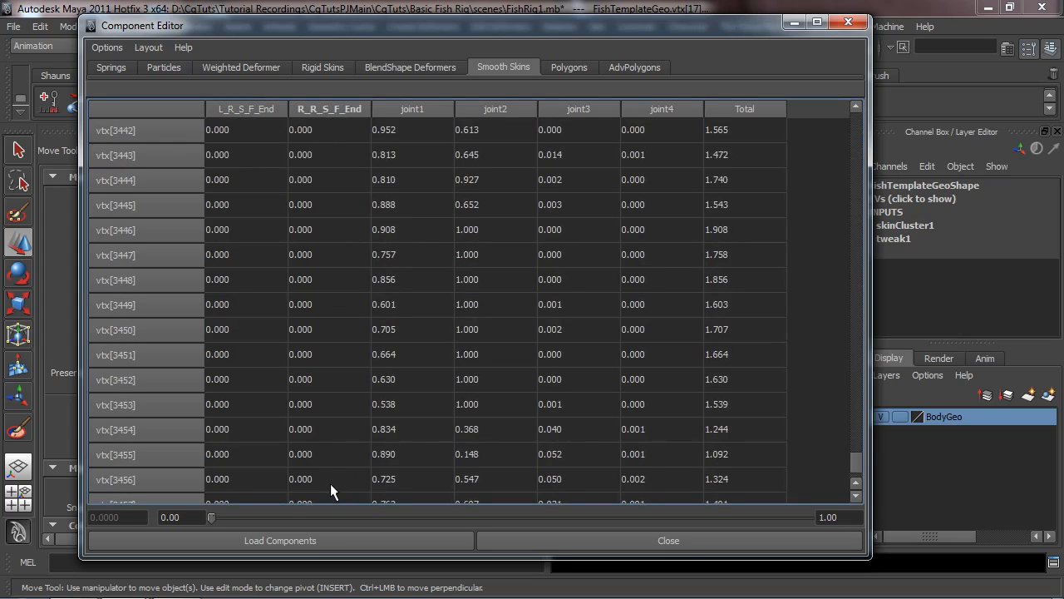
left_click(316, 489, "shift")
type("0")
key("Return")
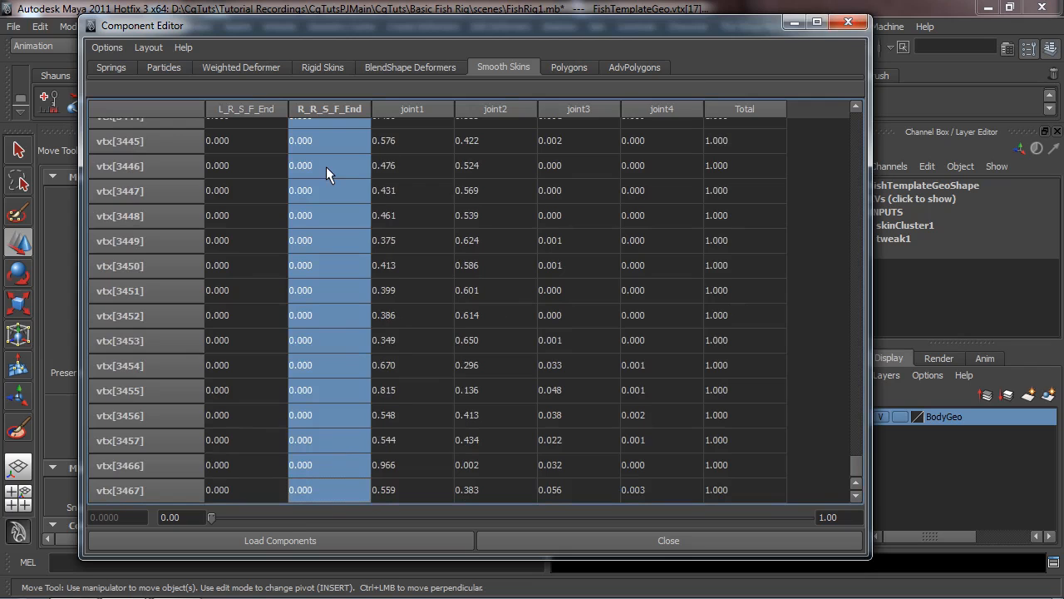
left_click_drag(849, 463, 837, 488)
left_click(848, 22)
Show the joints in the perspective viewport again and return the fish mesh to object mode.
left_click_drag(582, 350, 691, 405, "alt")
scroll(689, 406, "up", 3)
middle_click_drag(689, 405, 616, 363, "alt")
left_click_drag(615, 363, 703, 390, "alt")
left_click(700, 453)
left_click(507, 133)
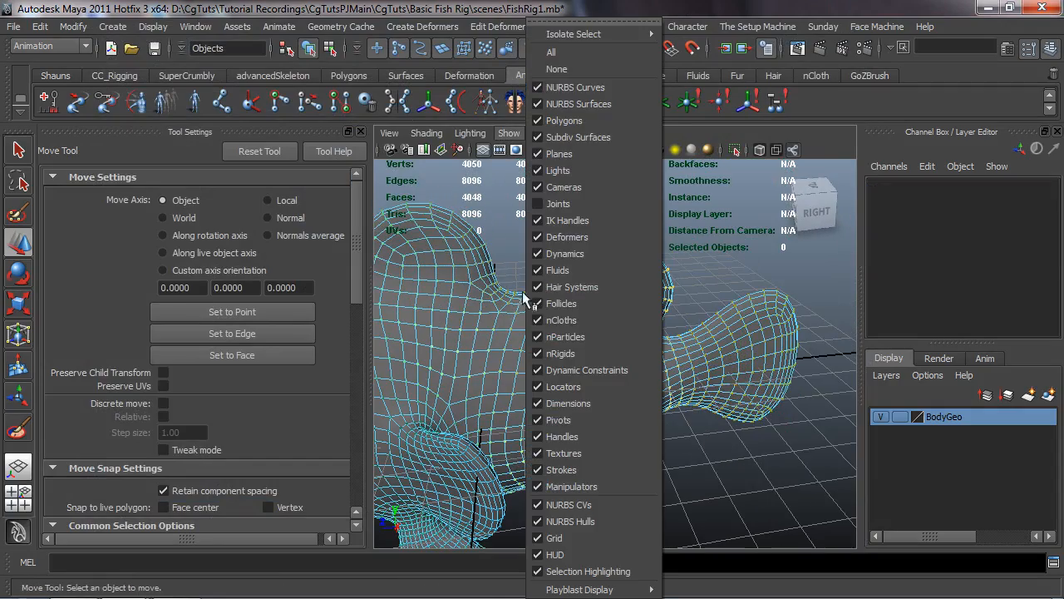
left_click(569, 214)
left_click_drag(470, 315, 449, 291, "alt")
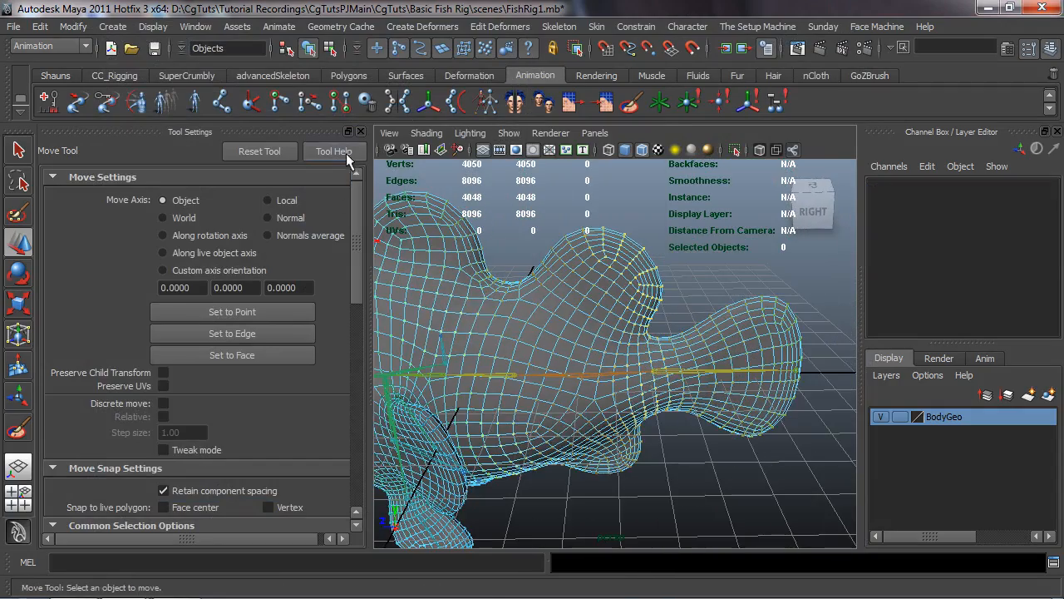
left_click(360, 133)
right_click_drag(411, 241, 563, 230)
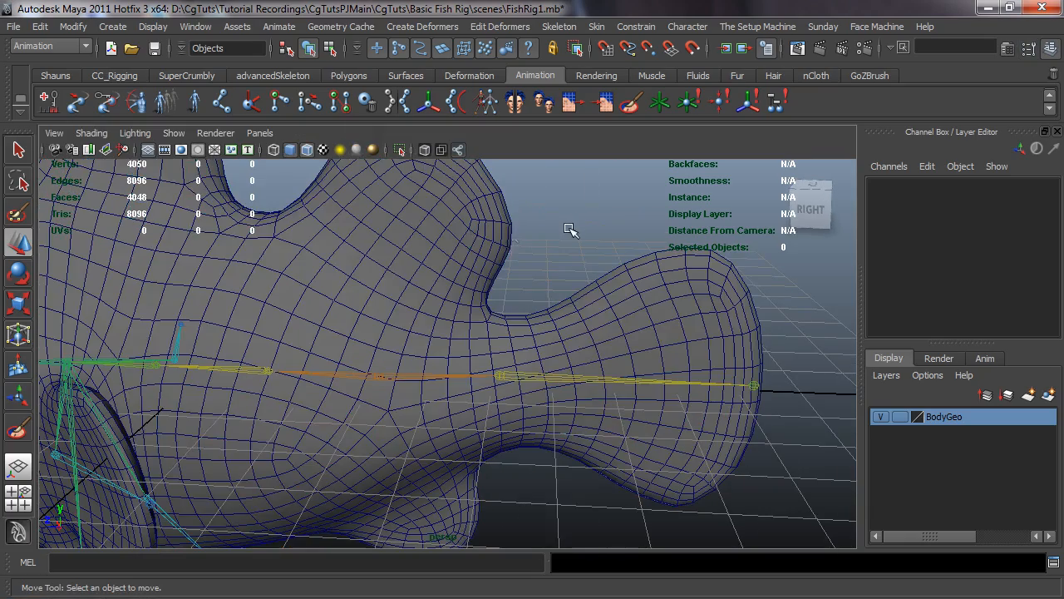
Test-rotate the side fin joint R_R_F_S_1 and reset its Rotate X, Y and Z to 0.
left_click(416, 293)
left_click(499, 379)
mouse_move(581, 312)
left_mouse_down("alt")
mouse_move(304, 335)
mouse_move(494, 321)
mouse_move(577, 294)
left_mouse_up("alt")
left_click(577, 293)
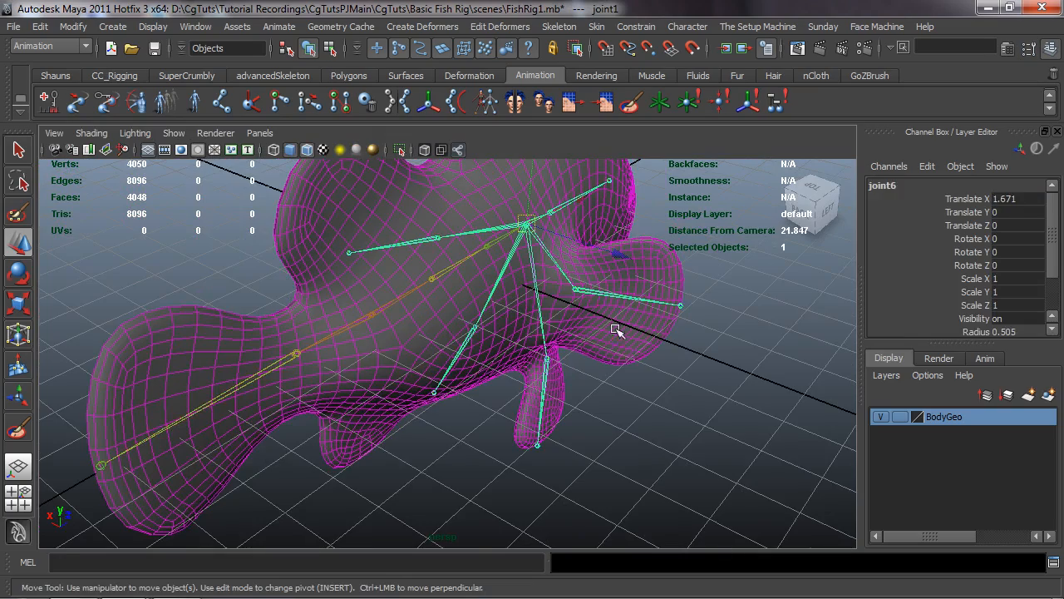
left_click_drag(599, 340, 632, 328, "alt")
left_click(615, 274)
left_click(622, 266)
key("e")
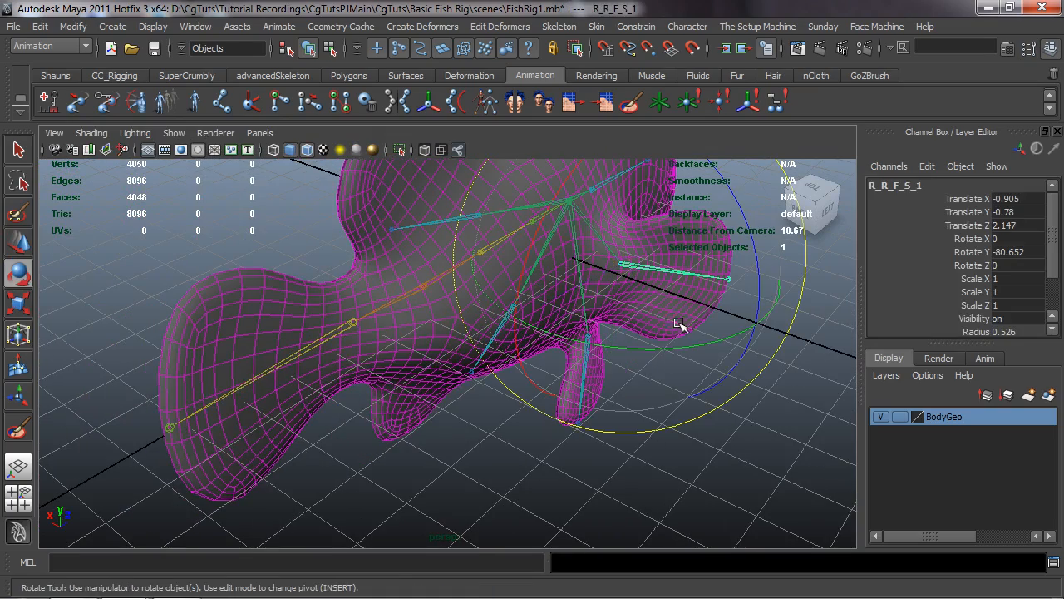
left_click_drag(713, 336, 491, 320)
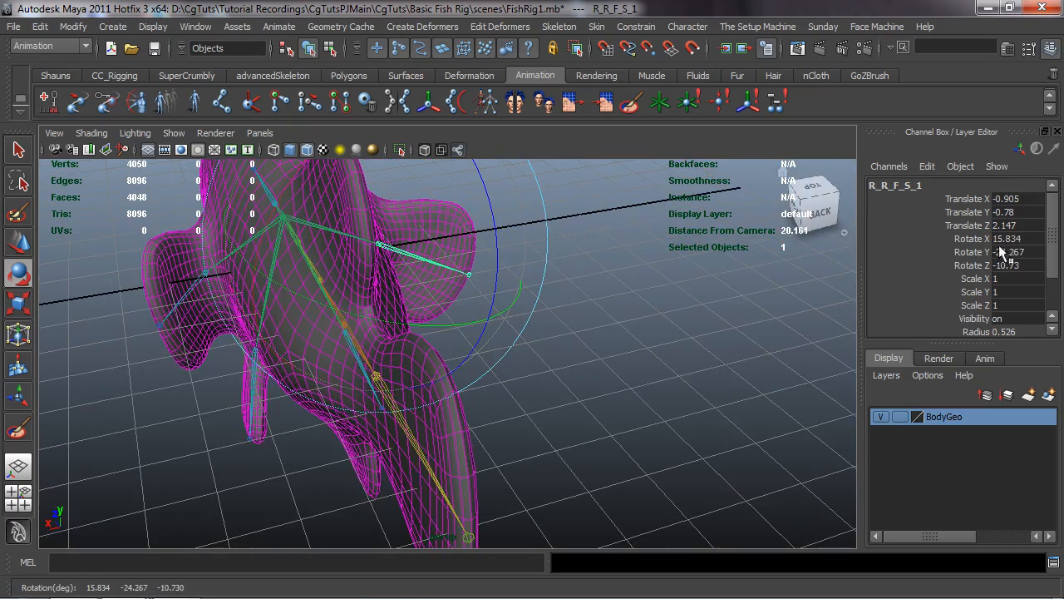
left_click_drag(1013, 242, 1017, 263)
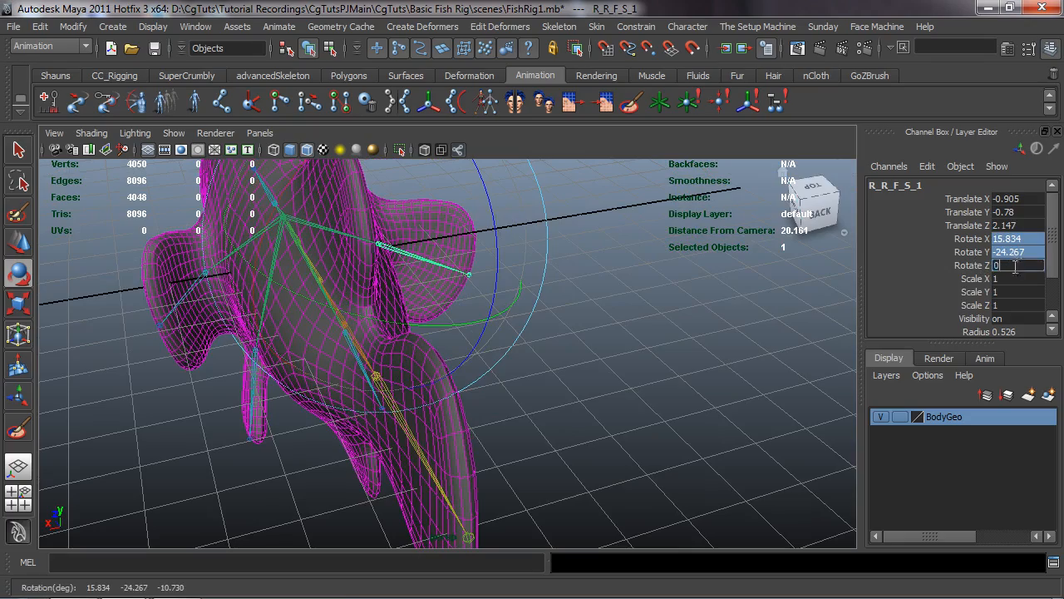
key("Return")
left_click_drag(592, 384, 663, 359, "alt")
left_click(663, 359)
Try rotating joint6 and the nearby side fin joint, undoing each test rotation.
left_click(166, 282)
left_click_drag(336, 249, 233, 280)
key("ctrl+z")
key("ctrl+z")
key("ctrl+z")
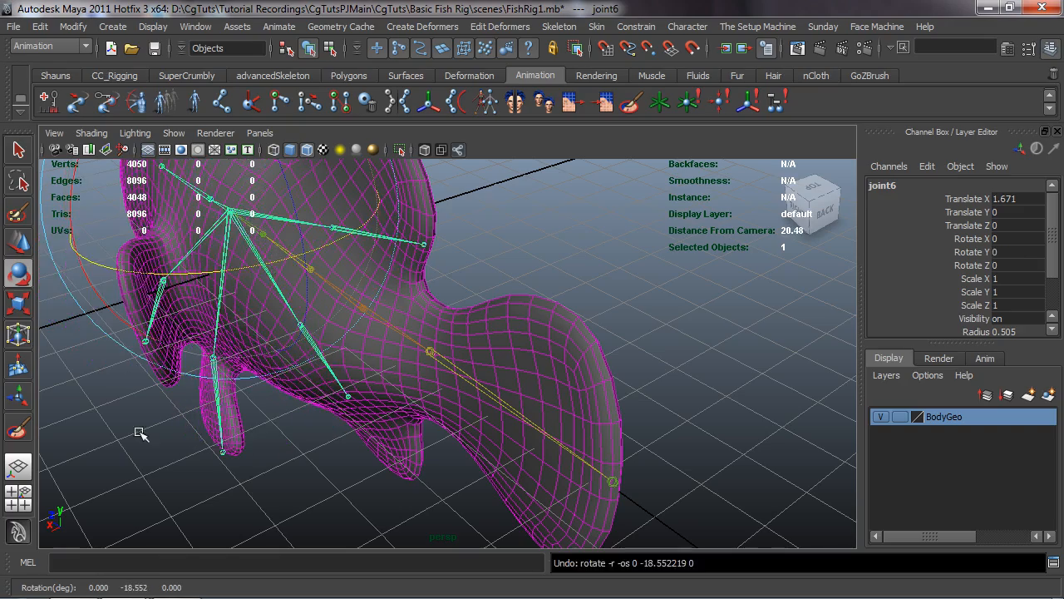
left_click(164, 277)
left_click_drag(241, 270, 204, 275)
key("ctrl+z")
left_click(115, 421)
Swing the side fin joint L_R_F_S_1 about its Y axis, ending at about -167 degrees, to test the tail's deformation.
left_click_drag(175, 434, 481, 293, "alt")
left_click(504, 427)
left_click_drag(617, 506, 373, 486)
scroll(515, 400, "down", 3)
left_click_drag(516, 400, 469, 423, "alt")
middle_click_drag(532, 384, 565, 416, "alt")
left_click_drag(539, 461, 502, 351)
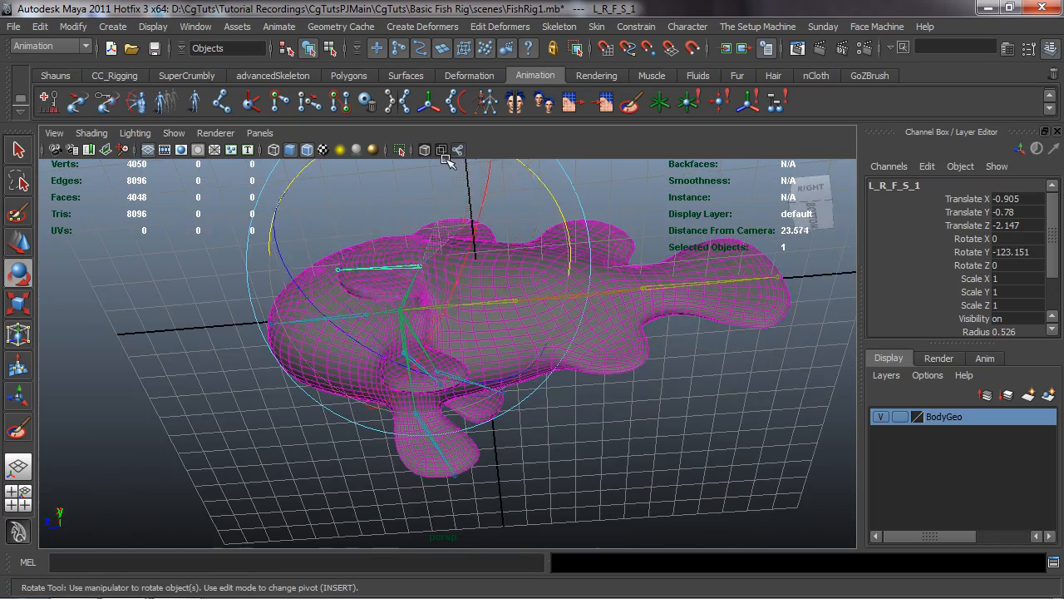
left_click_drag(446, 159, 430, 179)
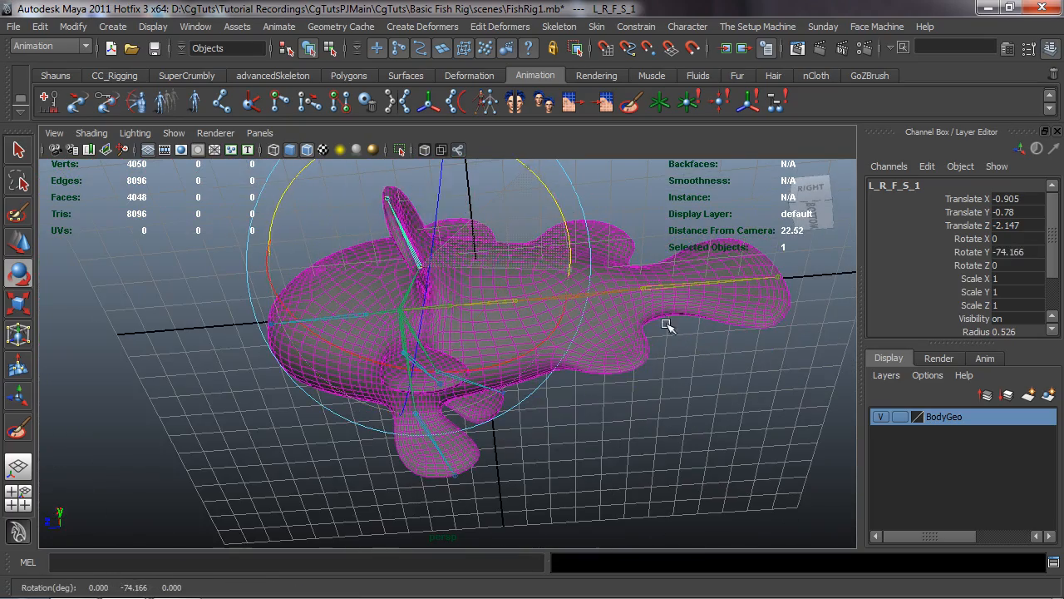
left_click_drag(525, 252, 550, 291)
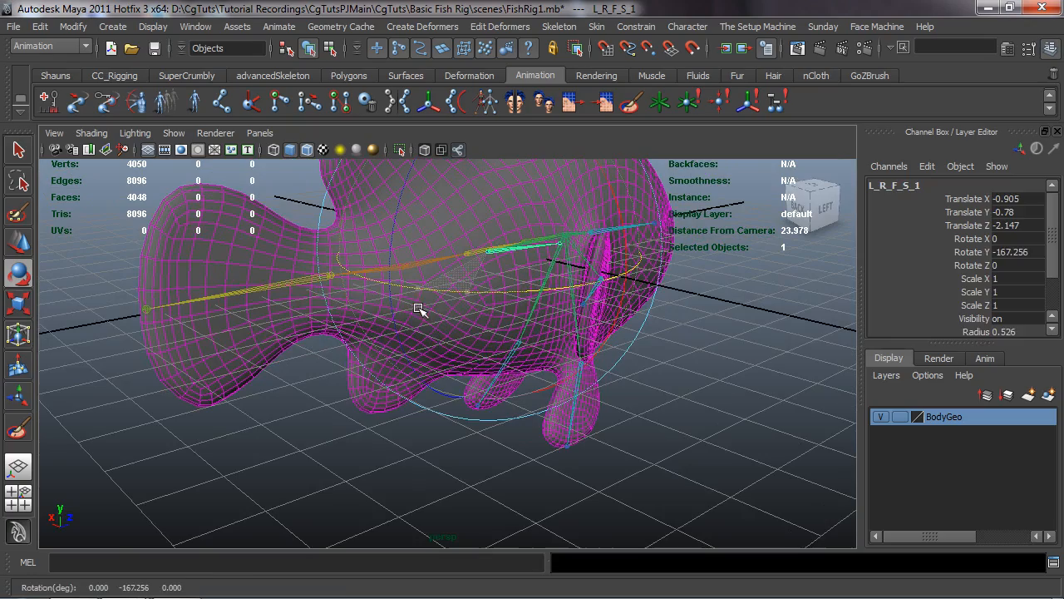
Open the Paint Skin Weights Tool on the fish mesh and examine the tail influence of R_R_S_F_End, L_R_F_S_1 and L_R_S_F_End.
left_click(226, 335)
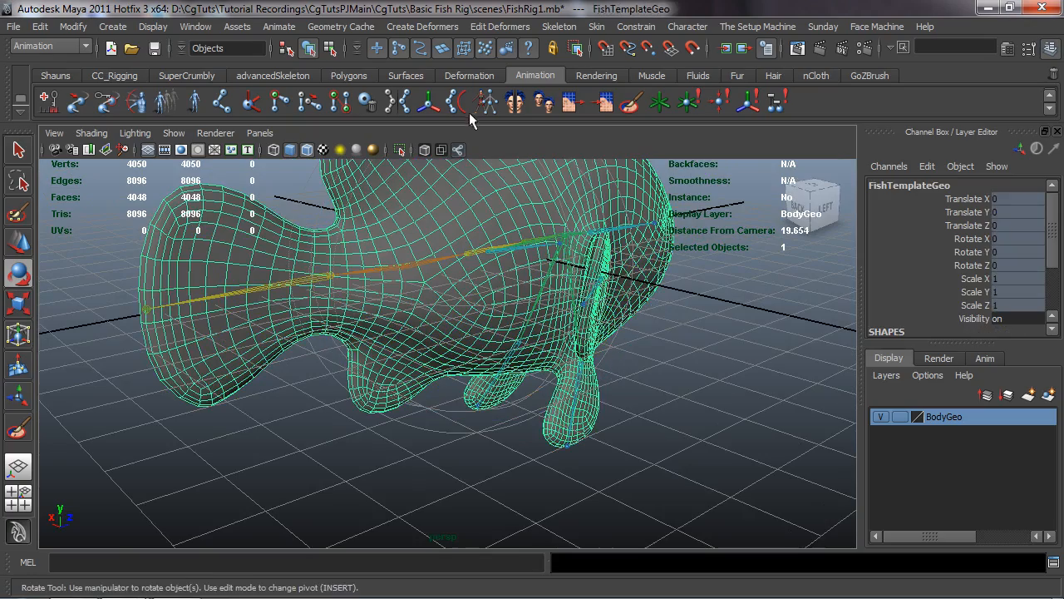
left_click(631, 105)
mouse_move(466, 319)
middle_mouse_down("alt")
mouse_move(527, 321)
mouse_move(503, 304)
middle_mouse_up("alt")
scroll(541, 324, "up", 4)
scroll(160, 229, "down", 4)
left_click(158, 262)
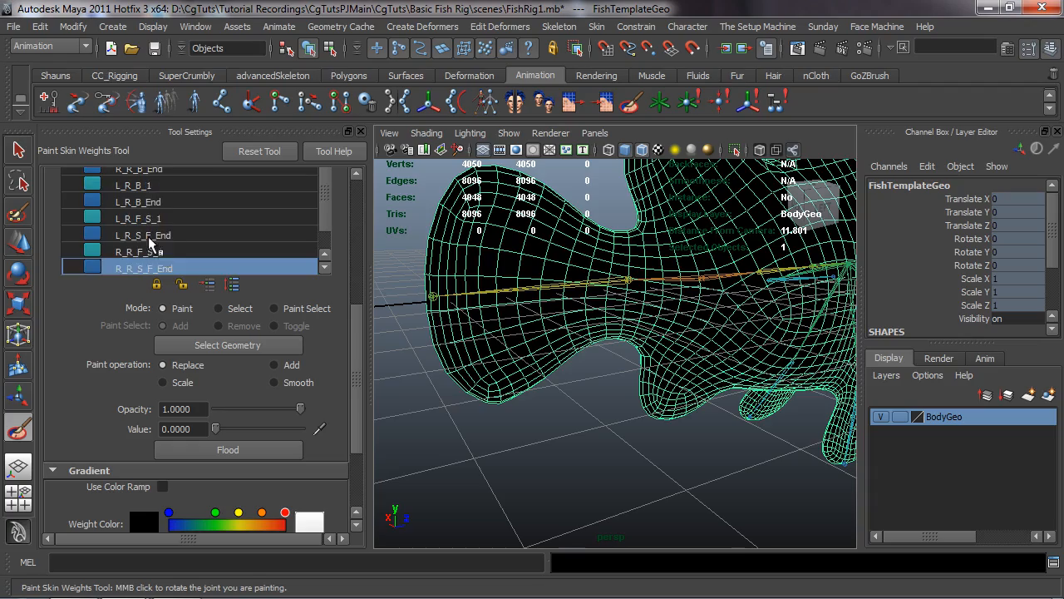
left_click(137, 217)
left_click_drag(616, 319, 823, 331, "alt")
mouse_move(726, 293)
left_mouse_down("alt")
mouse_move(373, 285)
mouse_move(420, 329)
left_mouse_up("alt")
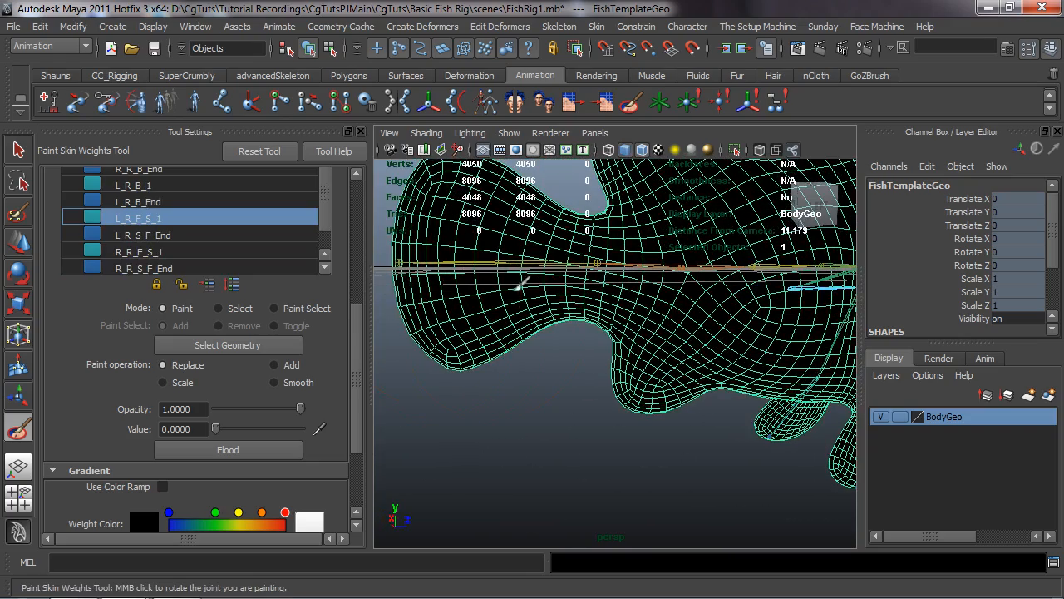
left_click(153, 237)
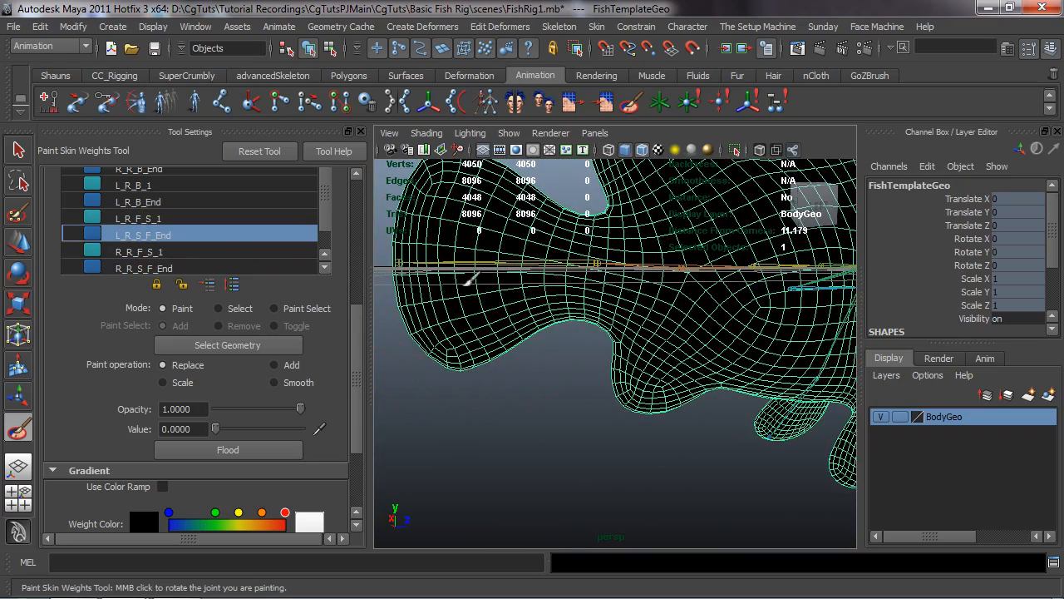
left_click_drag(447, 289, 470, 314, "alt")
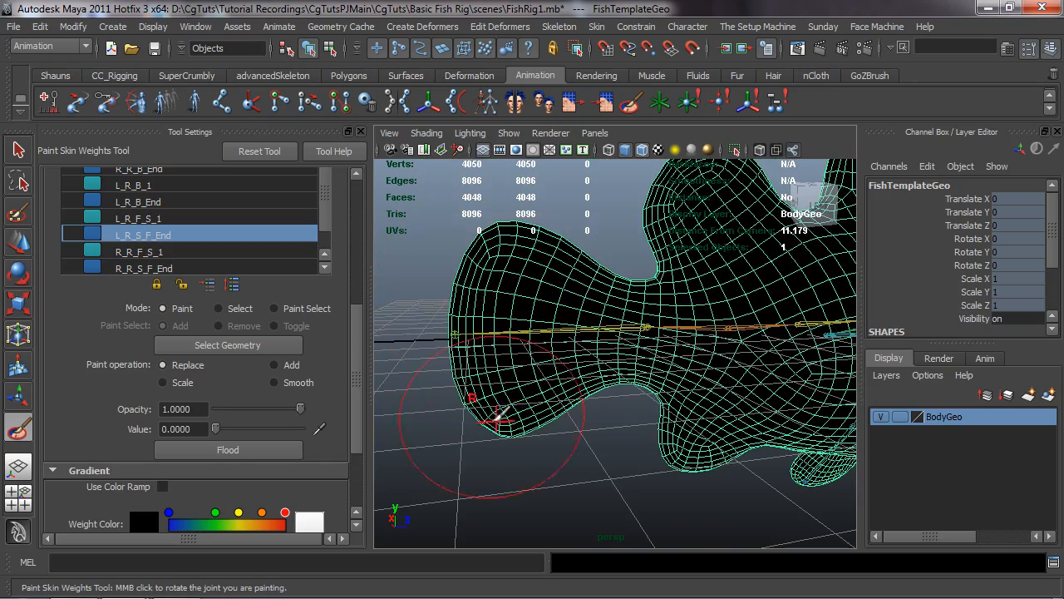
right_click_drag(731, 401, 654, 399, "alt")
left_click_drag(528, 410, 632, 425, "alt")
middle_click_drag(625, 424, 644, 414, "alt")
right_click_drag(644, 415, 665, 449, "alt")
Leave weight painting and adjust L_R_F_S_1's Rotate Y interactively to about -160 degrees while checking both sides of the tail.
key("w")
left_click(537, 343)
left_click_drag(537, 343, 604, 398, "alt")
key("e")
left_click(969, 252)
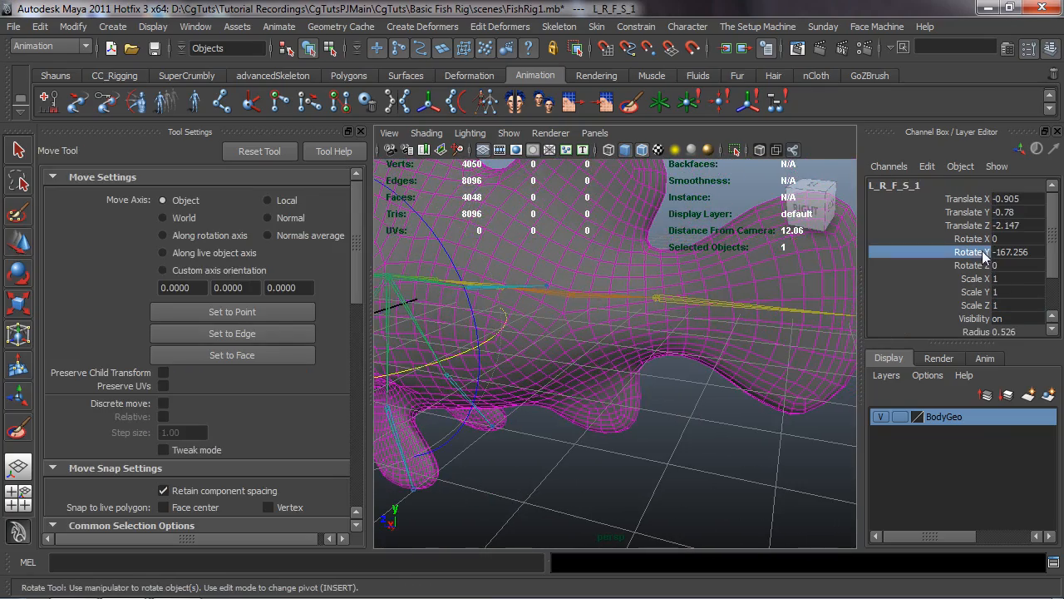
middle_click_drag(639, 449, 689, 444)
left_click_drag(767, 440, 466, 448, "alt")
middle_click_drag(466, 448, 499, 443)
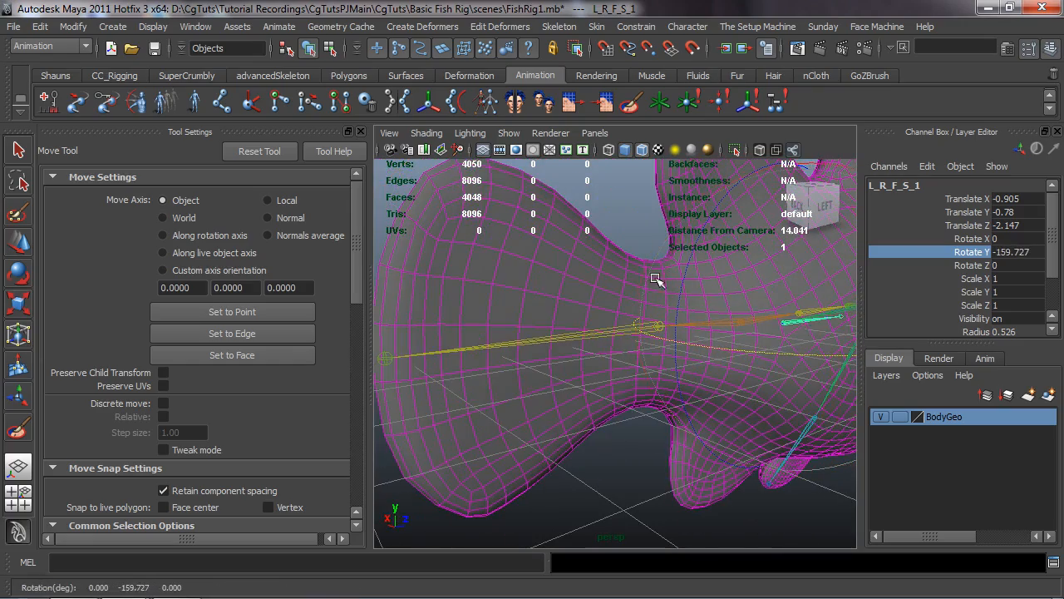
Sweep L_R_F_S_1's Rotate Y on to about 90 degrees while inspecting the tail and fins from several angles.
left_click_drag(647, 297, 647, 349, "alt")
middle_click_drag(648, 350, 647, 354)
left_click_drag(690, 358, 649, 314, "alt")
middle_click_drag(648, 315, 737, 332)
left_click_drag(592, 356, 553, 360, "alt")
middle_click_drag(554, 359, 542, 401, "alt")
middle_click_drag(570, 306, 674, 324)
middle_click_drag(667, 327, 666, 244, "alt")
left_click_drag(640, 333, 602, 263, "alt")
middle_click_drag(602, 264, 610, 364)
left_click_drag(610, 364, 462, 416, "alt")
middle_click_drag(463, 416, 375, 451)
middle_click_drag(661, 441, 530, 311, "alt")
middle_click_drag(689, 382, 991, 320)
Reset L_R_F_S_1's Rotate Y to 0 and deselect the joint.
left_click(1028, 255)
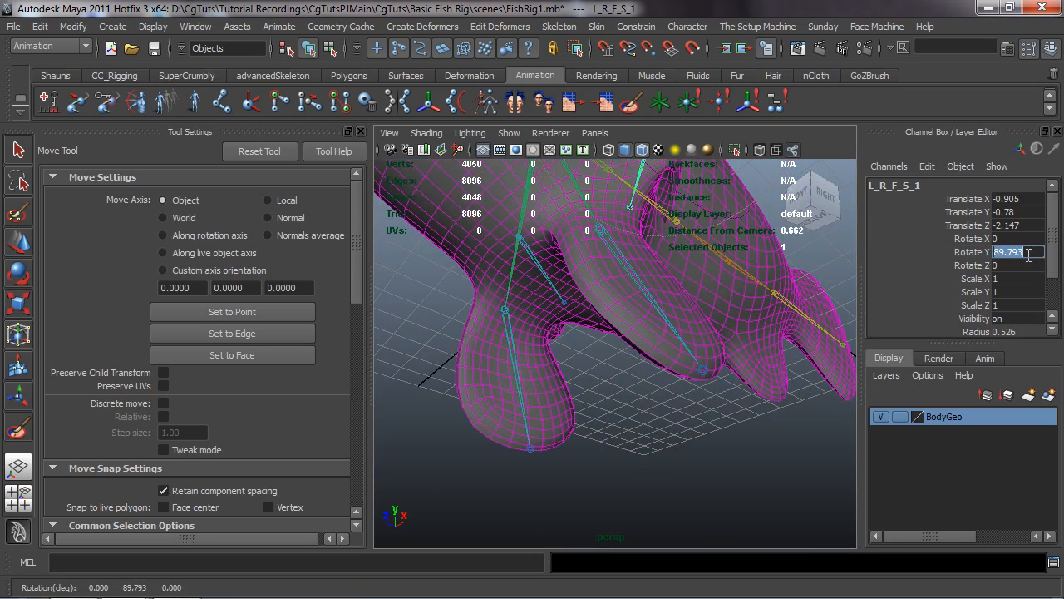
type("0")
key("Return")
left_click(682, 424)
Test-rotate the bottom fin joint L_R_B_1 about its Y axis and reset its Rotate Y to 0.
left_click_drag(682, 424, 640, 420, "alt")
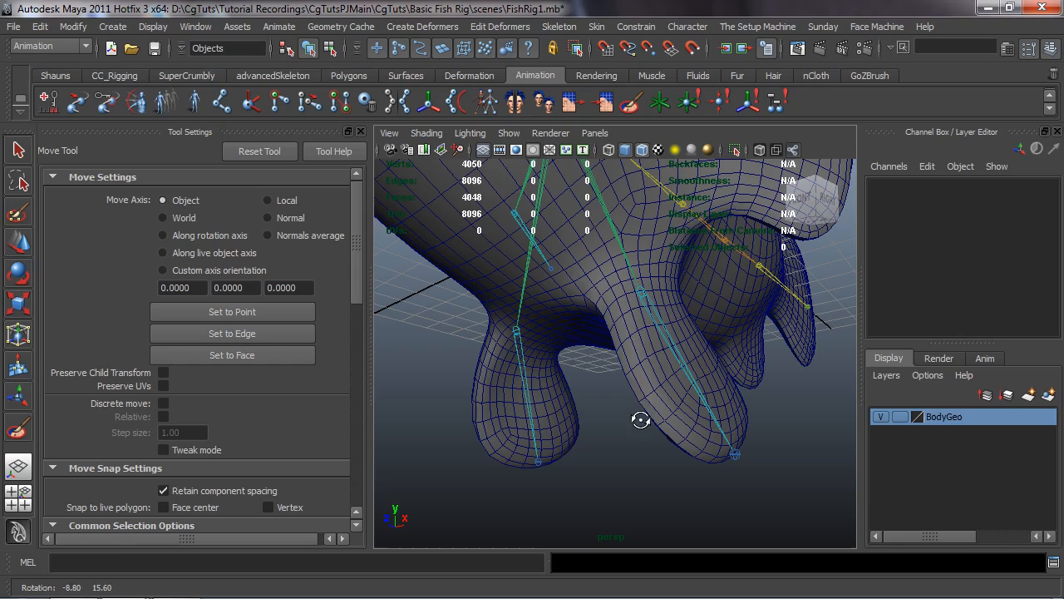
left_click(640, 287)
left_click_drag(761, 198, 648, 461)
right_click_drag(649, 461, 641, 432, "alt")
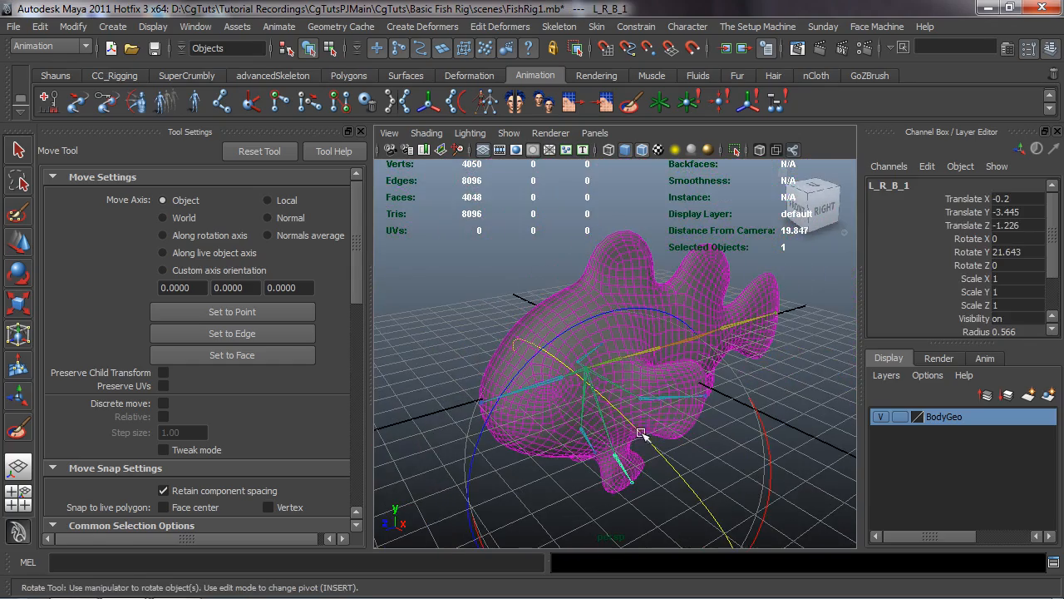
left_click_drag(630, 426, 654, 379)
key("ctrl+z")
middle_click_drag(654, 379, 603, 329, "alt")
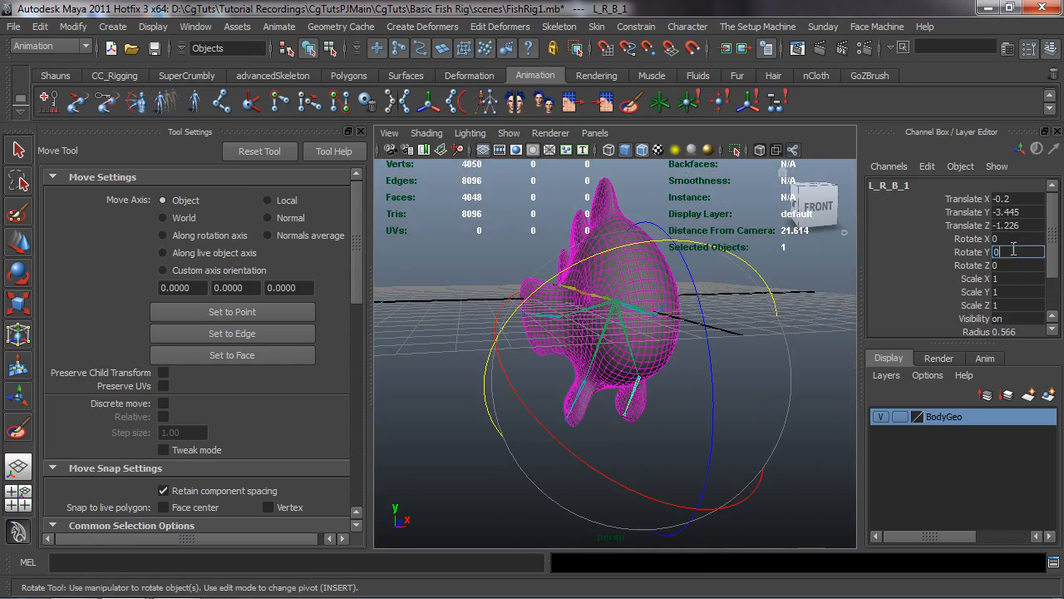
key("Return")
left_click(451, 449)
Test-rotate the opposite bottom fin joint R_R_B_1 about its Y axis and reset its Rotate Y to 0.
left_click_drag(479, 449, 542, 447, "alt")
right_click_drag(542, 446, 577, 441, "alt")
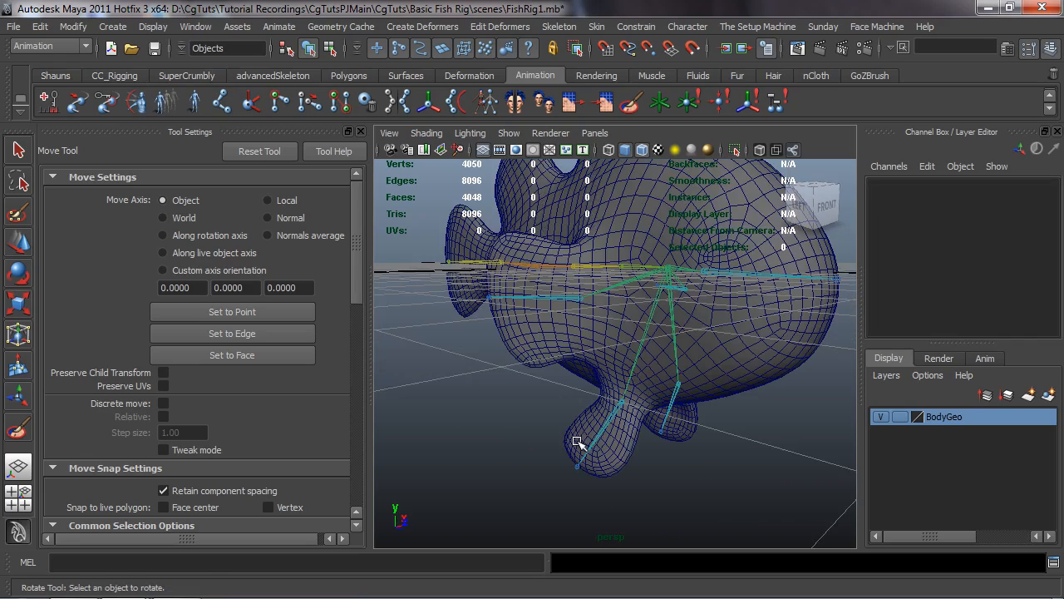
left_click_drag(577, 441, 631, 400, "alt")
left_click(625, 402)
mouse_move(584, 333)
left_mouse_down()
mouse_move(541, 358)
mouse_move(511, 399)
mouse_move(707, 295)
mouse_move(745, 289)
mouse_move(629, 352)
mouse_move(570, 355)
mouse_move(585, 342)
left_mouse_up()
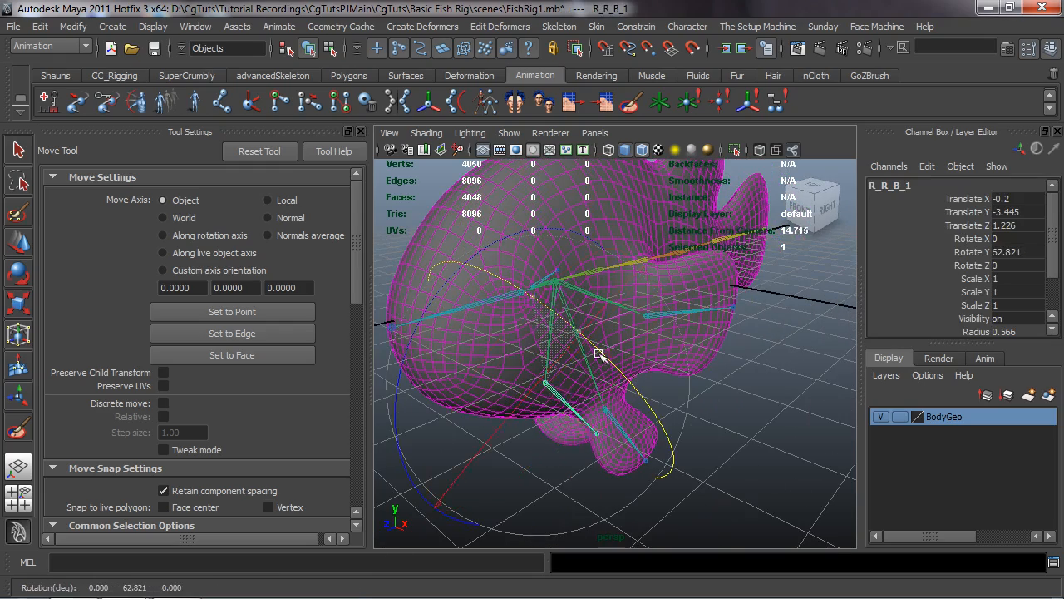
left_click_drag(455, 309, 863, 342)
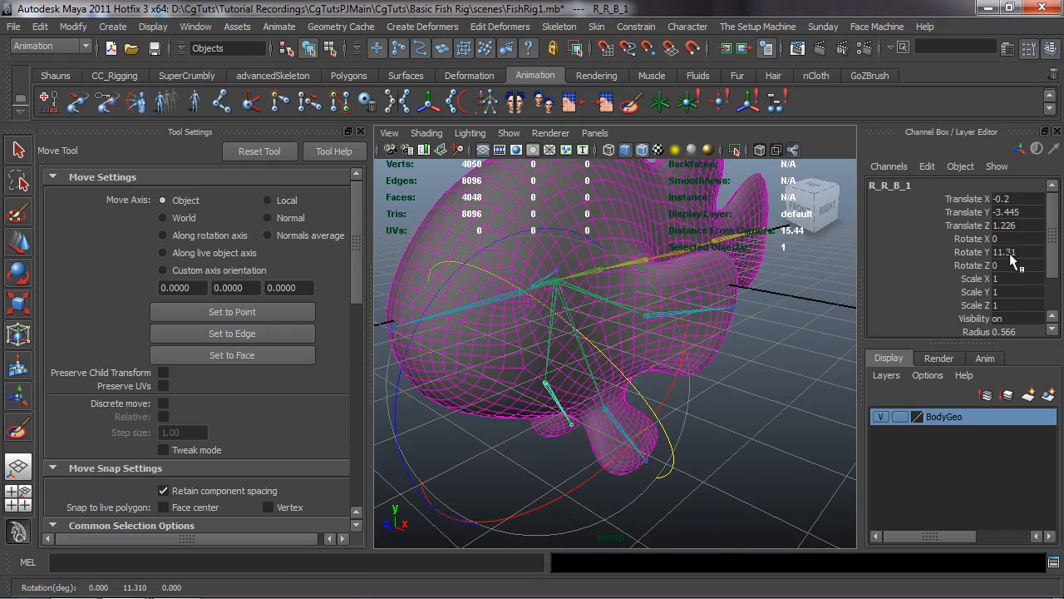
key("Return")
left_click(764, 446)
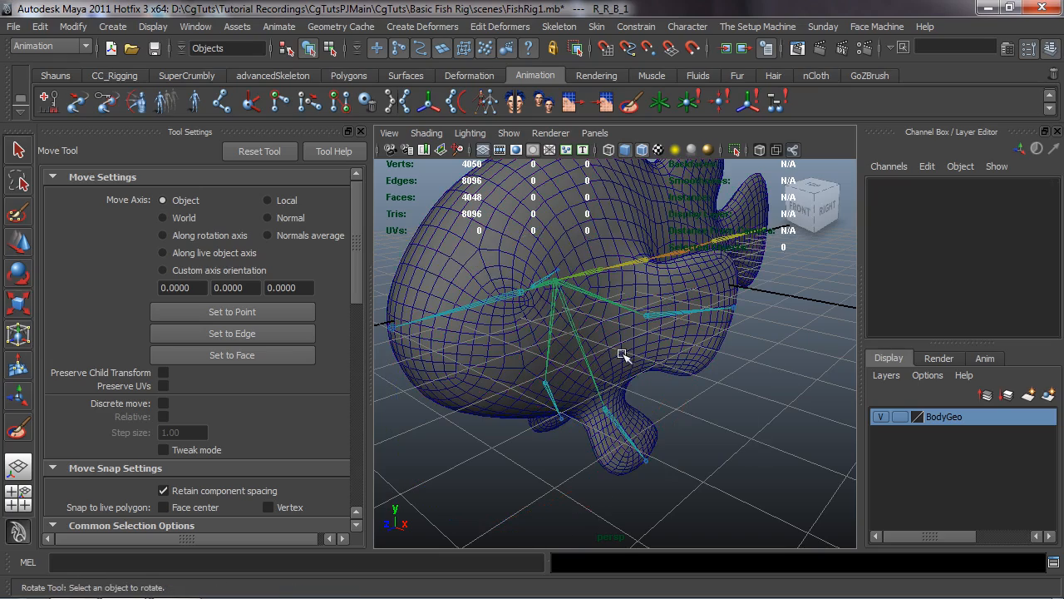
Close the Tool Settings and examine the whole fish rig in a three-quarter front view.
right_click_drag(620, 353, 537, 348, "alt")
left_click_drag(537, 347, 511, 341, "alt")
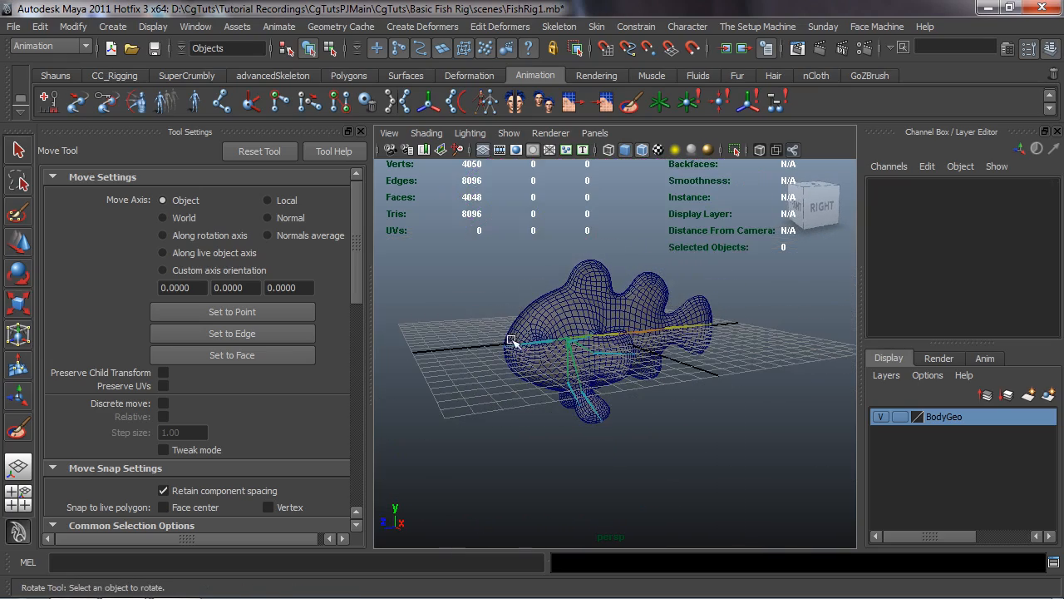
left_click(358, 130)
scroll(449, 333, "up", 2)
left_click_drag(449, 333, 470, 327, "alt")
scroll(471, 327, "down", 2)
middle_click_drag(472, 328, 523, 339, "alt")
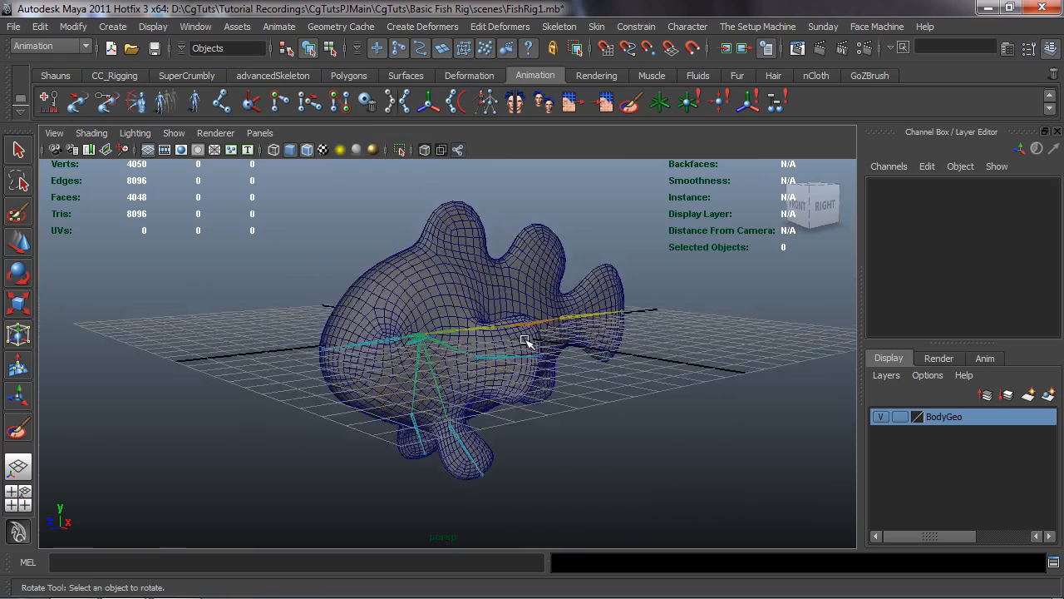
scroll(499, 337, "up", 2)
left_click_drag(476, 333, 477, 337, "alt")
right_click_drag(477, 338, 450, 350, "alt")
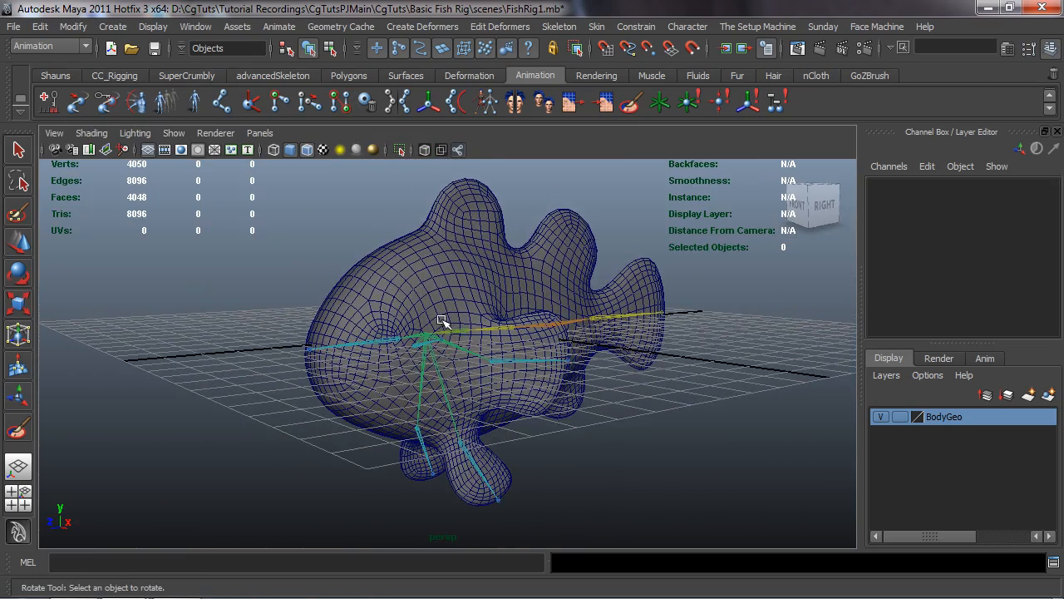
left_click_drag(441, 322, 446, 332, "alt")
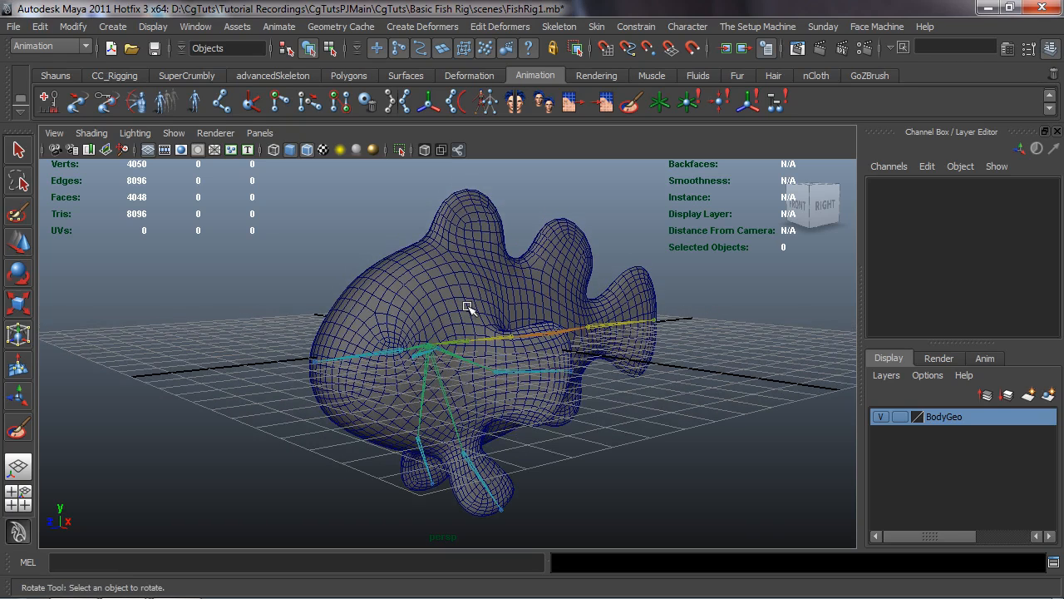